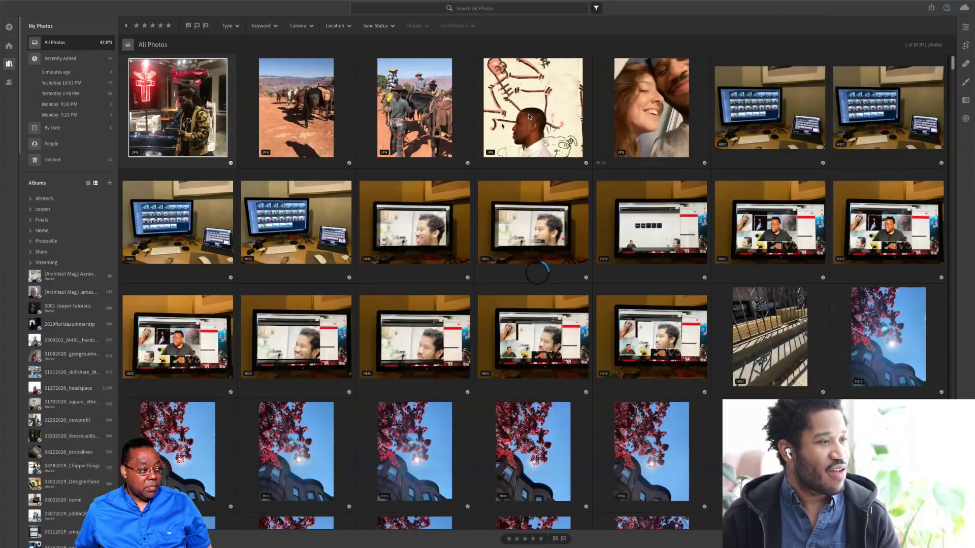
# Look through the All Photos library and at the files in Downloads available for import
pyautogui.scroll(-10, 528, 117)
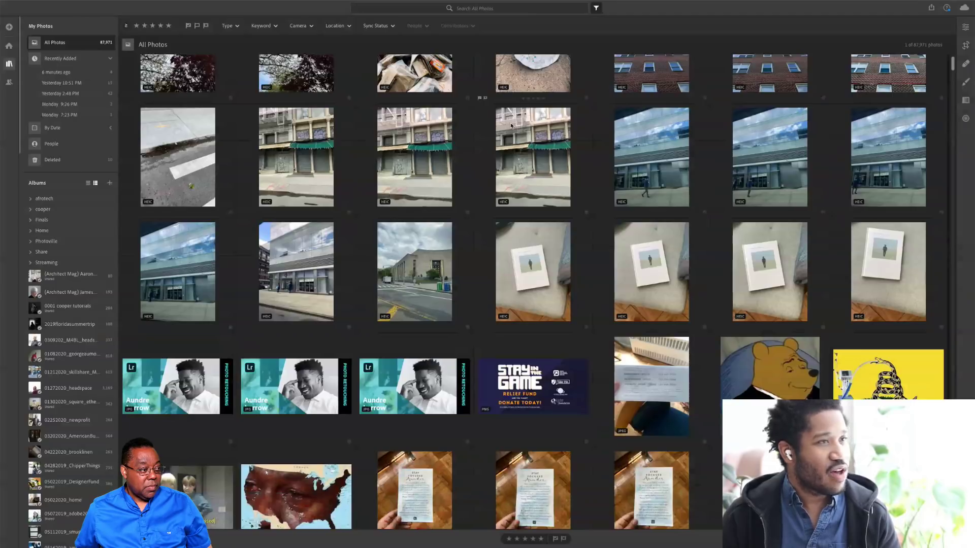
pyautogui.scroll(-5, 512, 125)
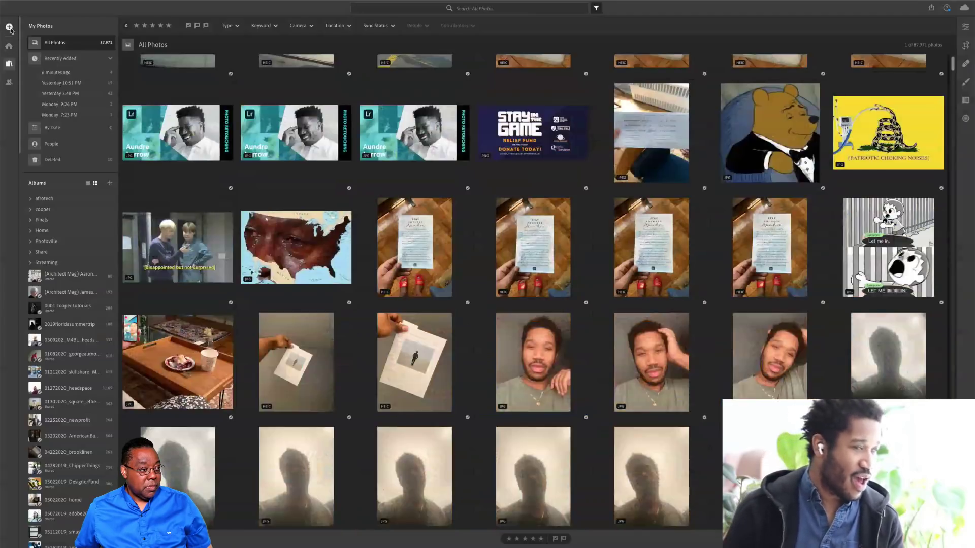
pyautogui.click(9, 27)
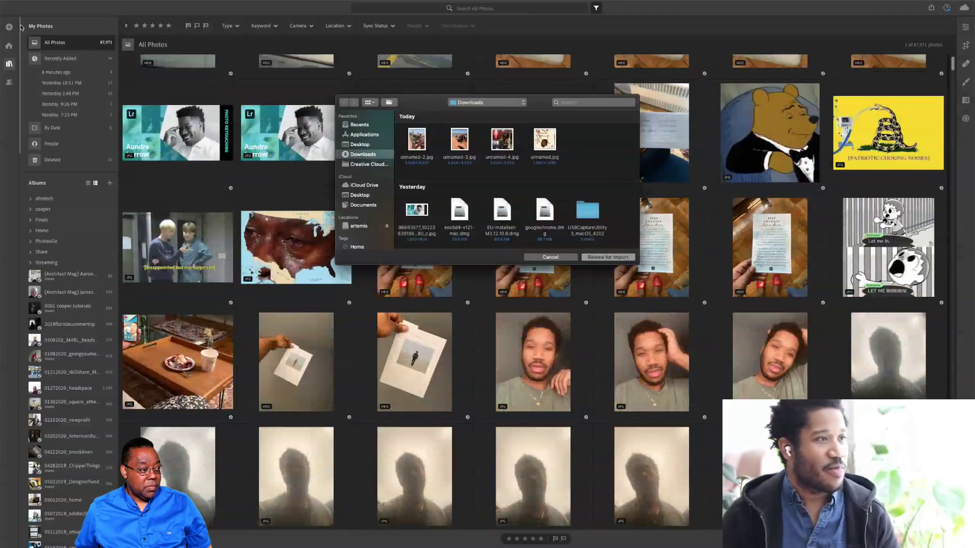
pyautogui.click(553, 258)
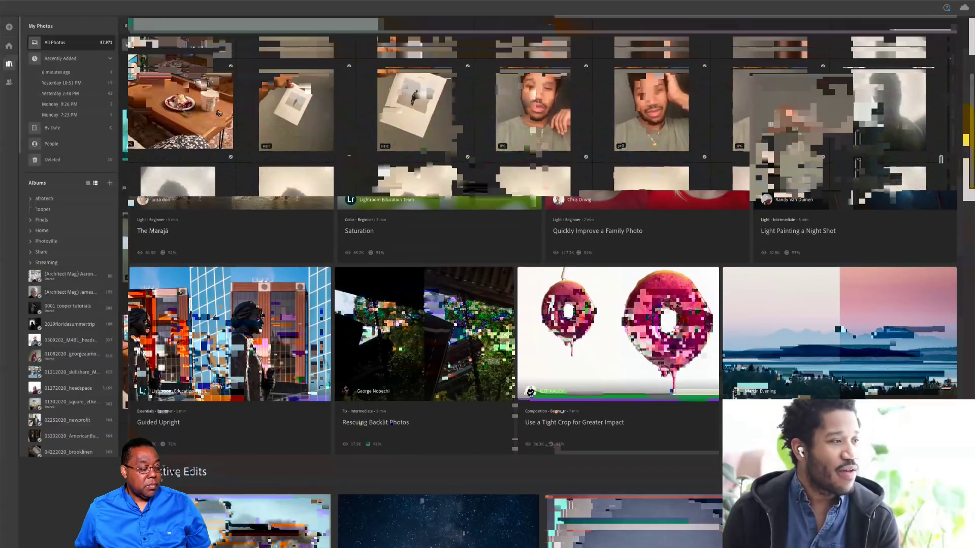
# Look through the featured tutorials and Interactive Edits on the Home page
pyautogui.scroll(-5, 220, 112)
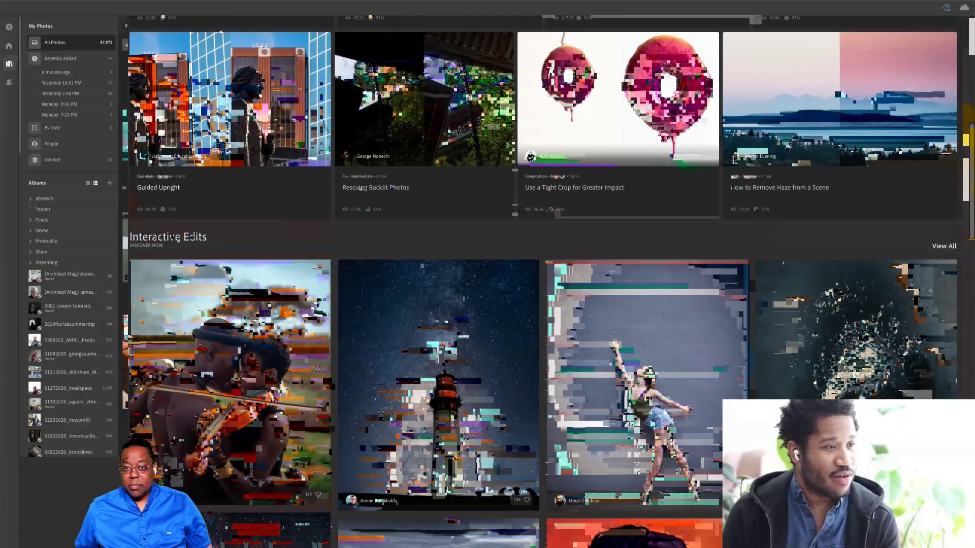
pyautogui.scroll(-4, 219, 112)
pyautogui.scroll(-1, 602, 279)
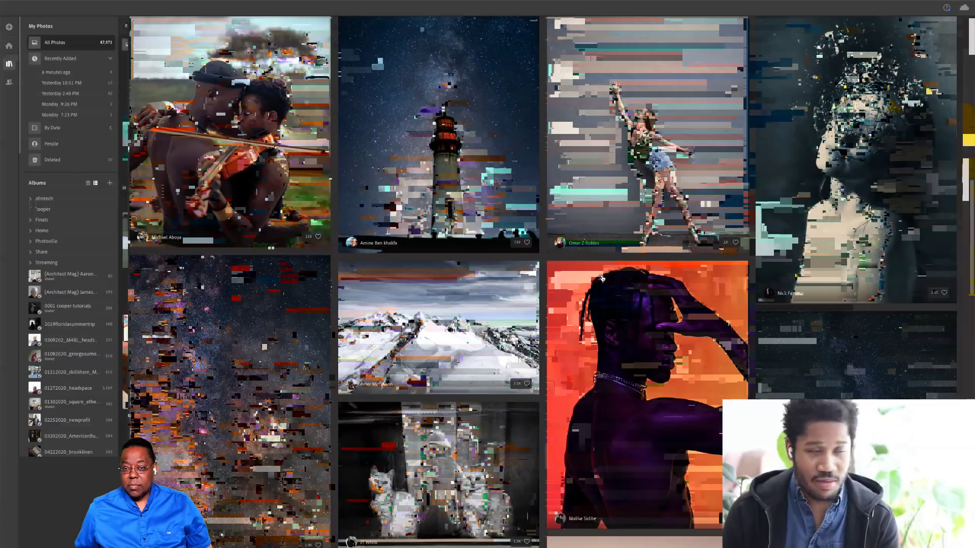
pyautogui.scroll(-2, 602, 279)
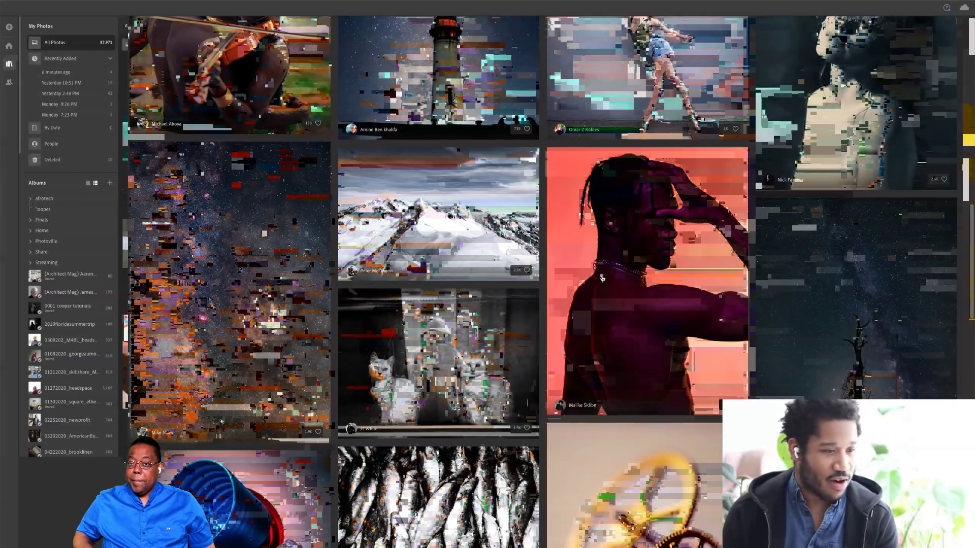
pyautogui.scroll(-4, 602, 278)
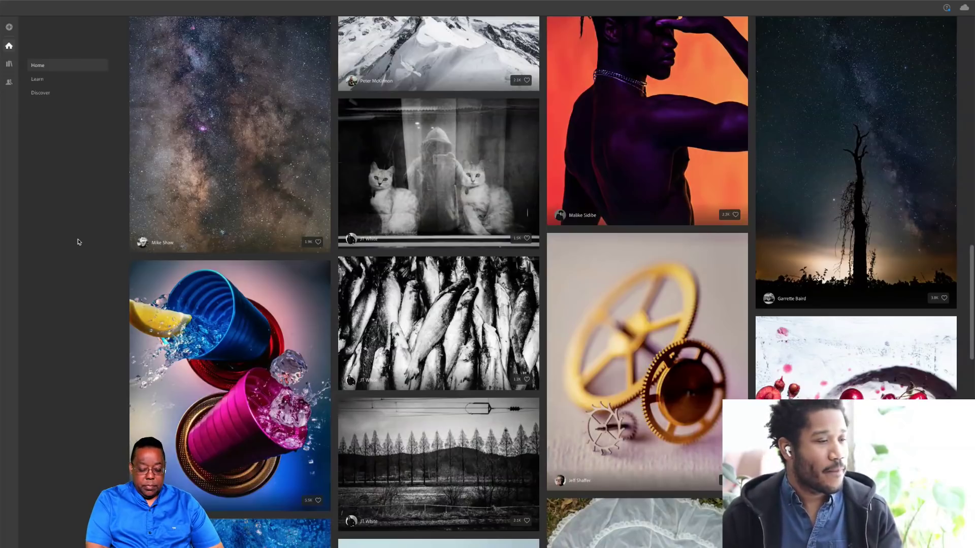
pyautogui.scroll(-5, 79, 242)
# Look over the Learn and Discover pages, and open the Portraits subject matter among the Learn tutorials
pyautogui.click(37, 78)
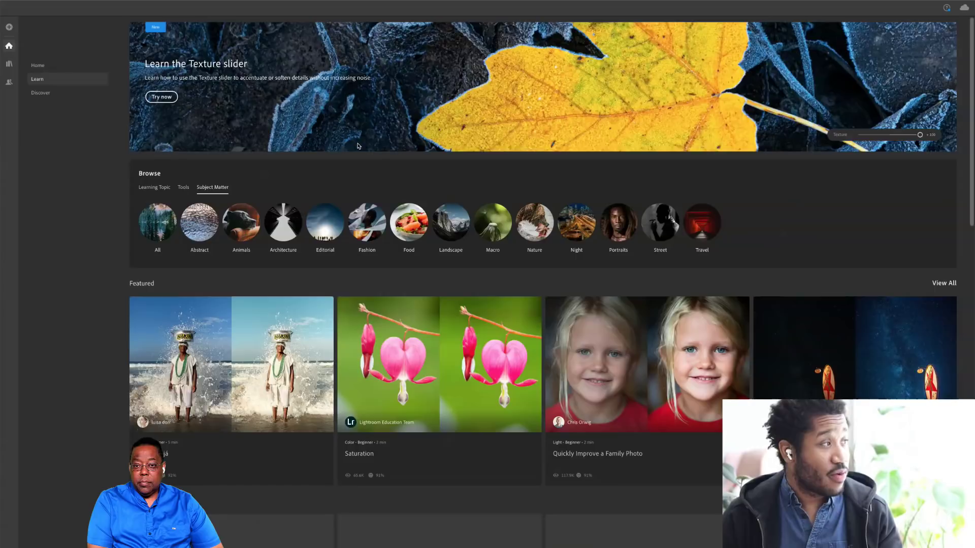
pyautogui.click(86, 92)
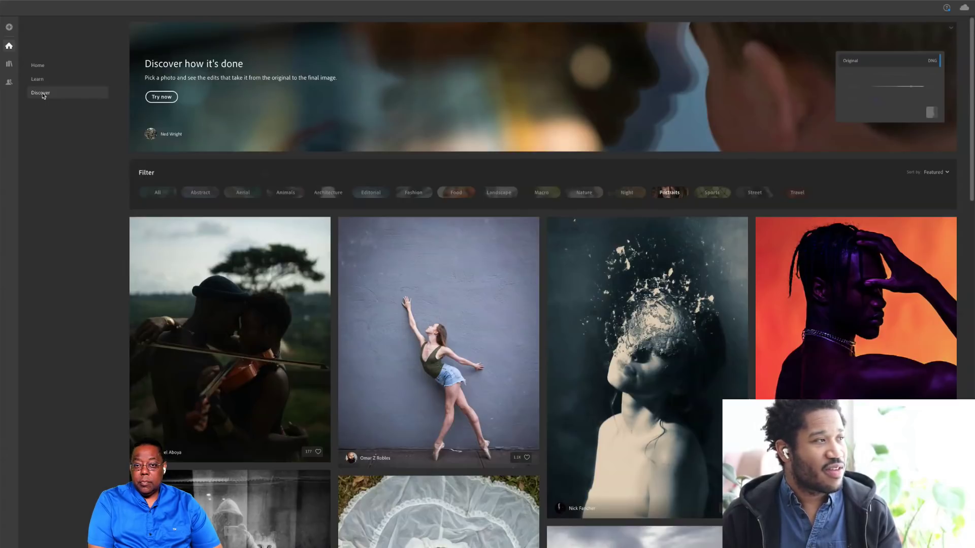
pyautogui.click(76, 81)
pyautogui.click(605, 219)
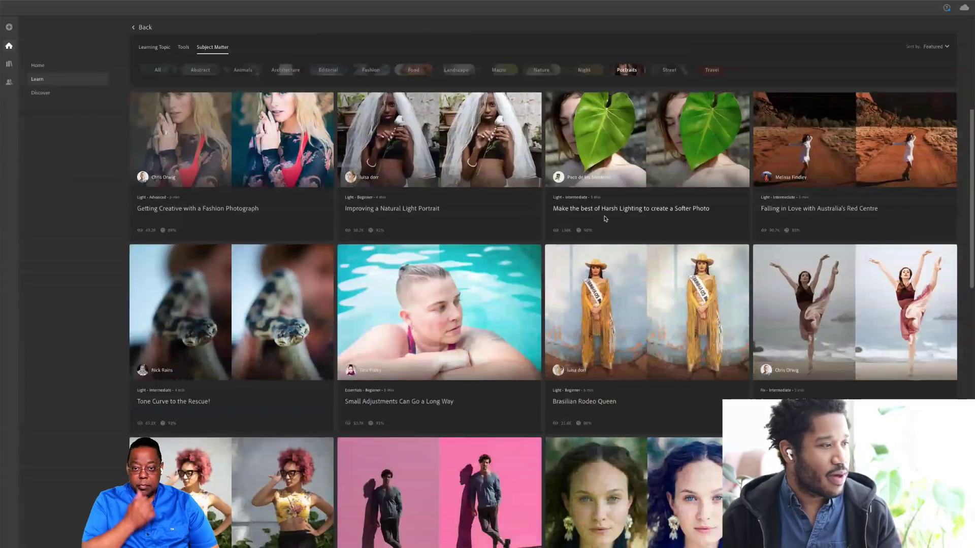
# Find the "Refining an Environmental Portrait" tutorial among the Portraits tutorials and start it
pyautogui.scroll(-5, 604, 218)
pyautogui.scroll(-1, 604, 218)
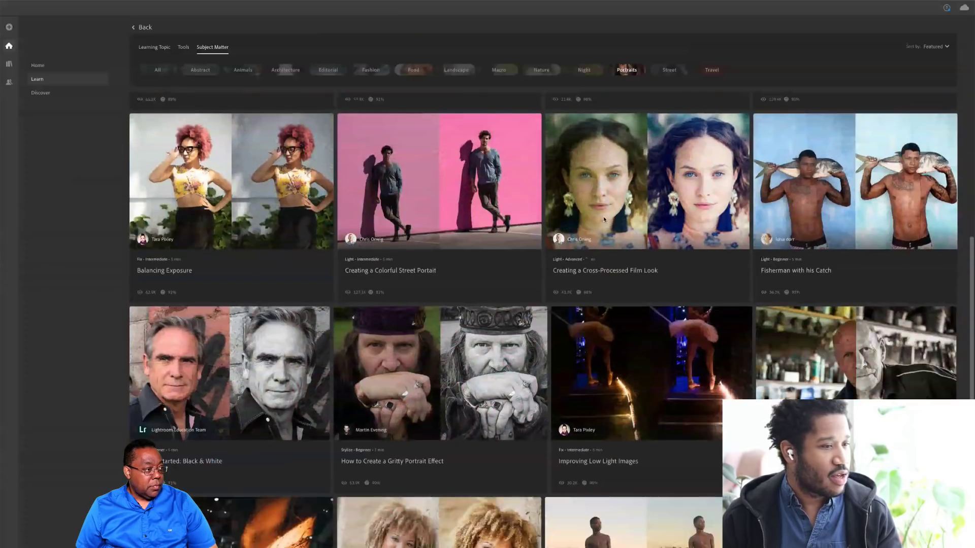
pyautogui.scroll(-6, 603, 219)
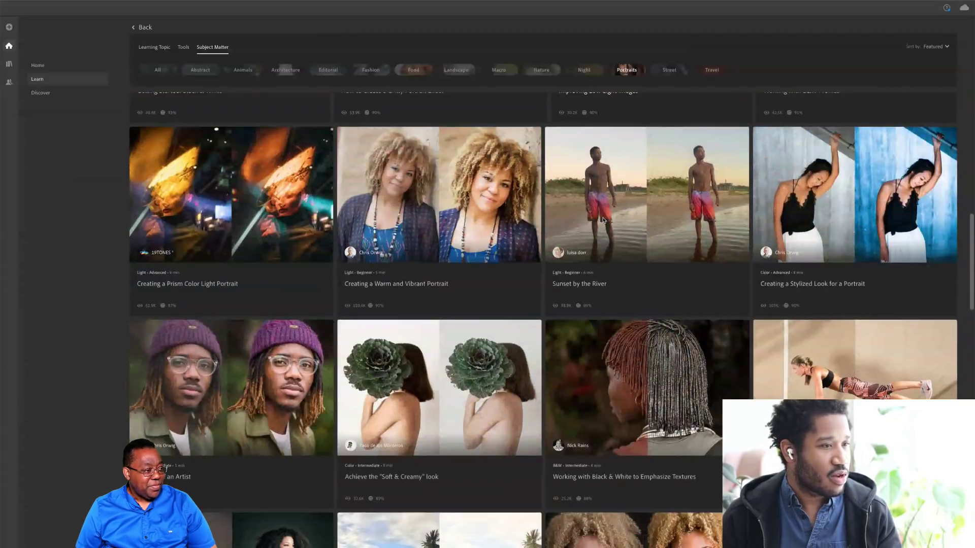
pyautogui.scroll(-8, 603, 219)
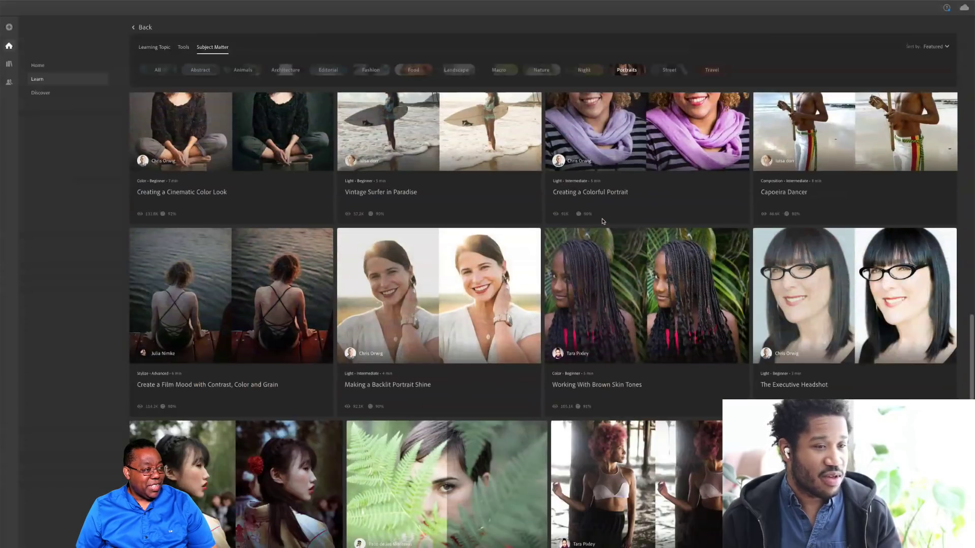
pyautogui.scroll(-5, 603, 222)
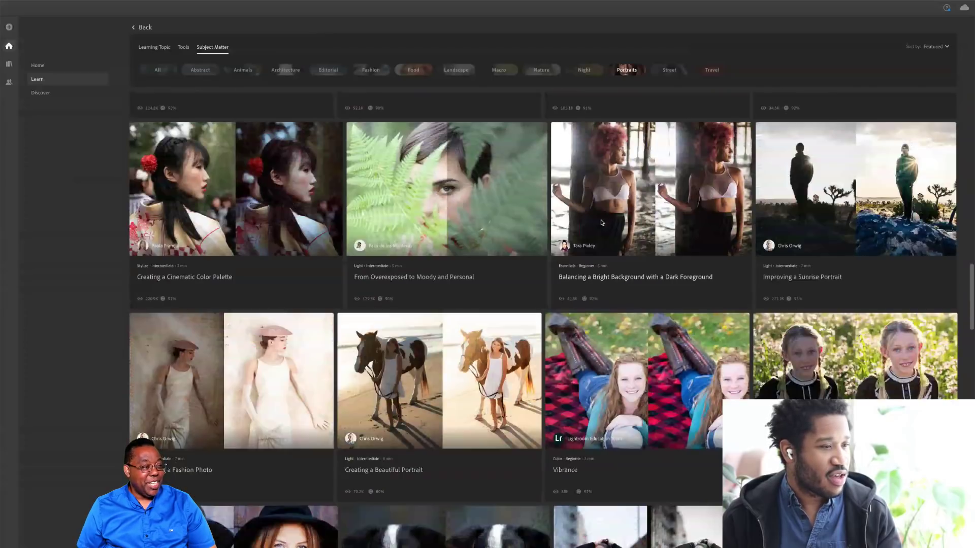
pyautogui.scroll(-9, 601, 222)
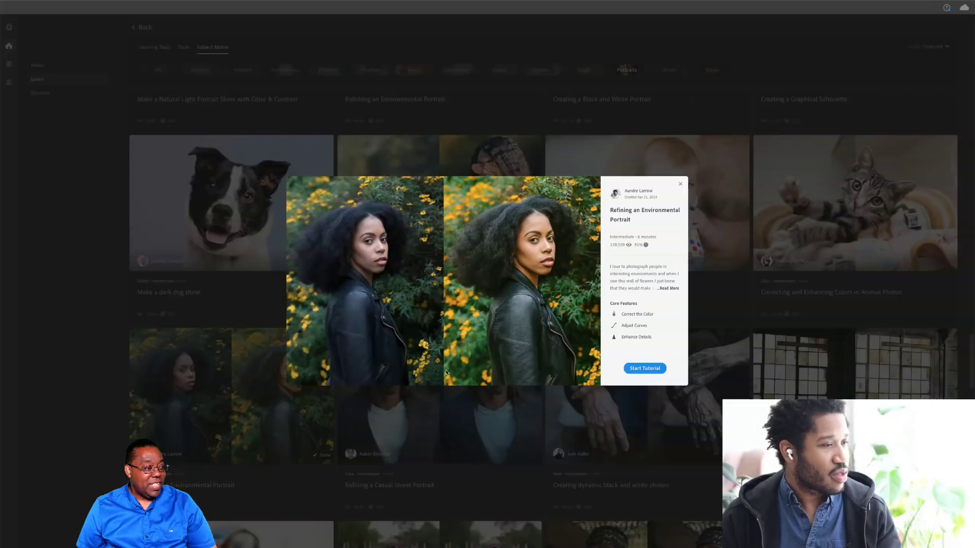
pyautogui.click(639, 370)
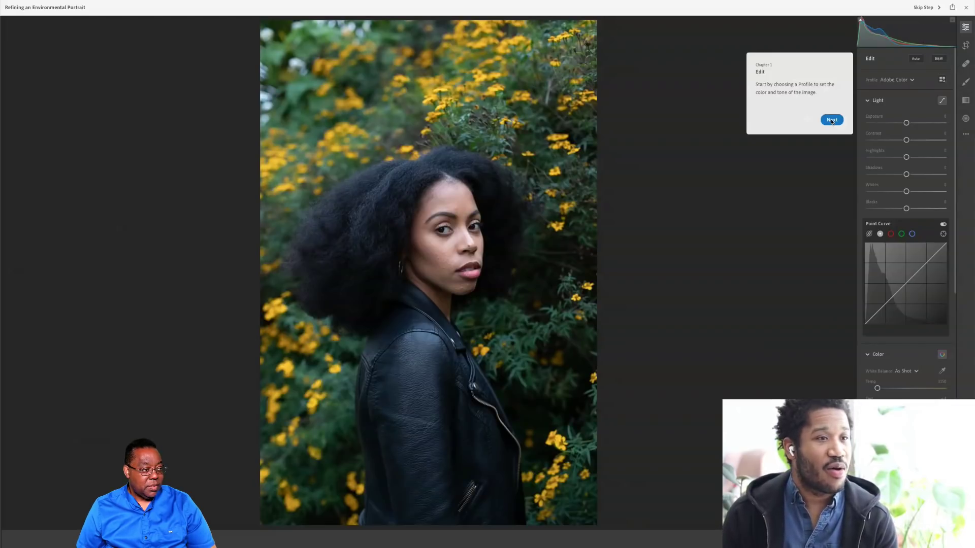
# Begin the tutorial's Edit chapter and advance through its profile steps, applying Adobe Standard and closing the profile browser
pyautogui.click(832, 120)
pyautogui.click(941, 80)
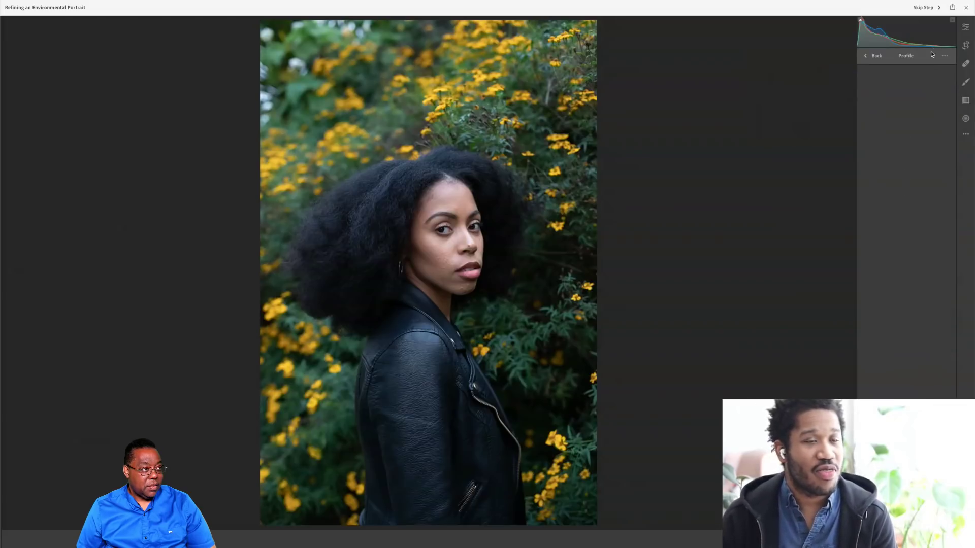
pyautogui.click(931, 9)
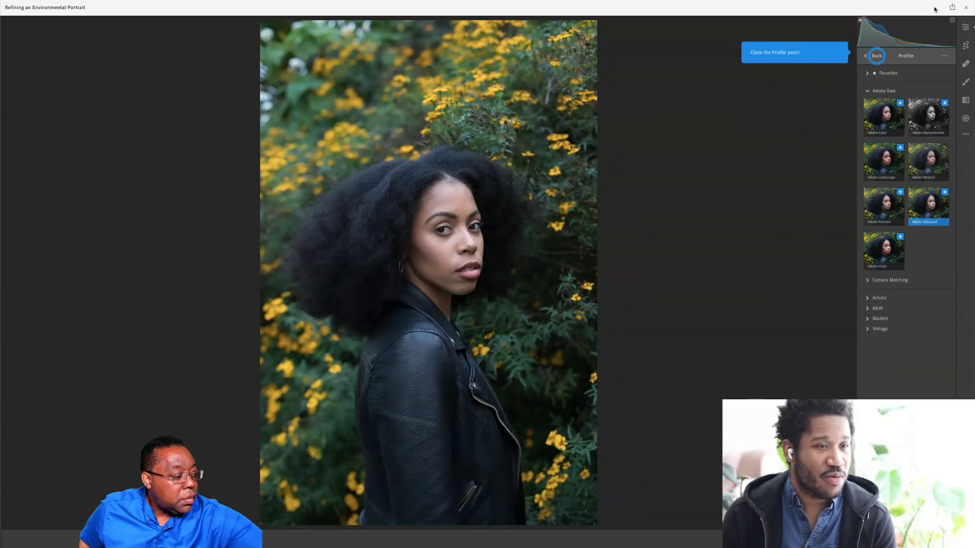
pyautogui.click(934, 7)
pyautogui.click(934, 8)
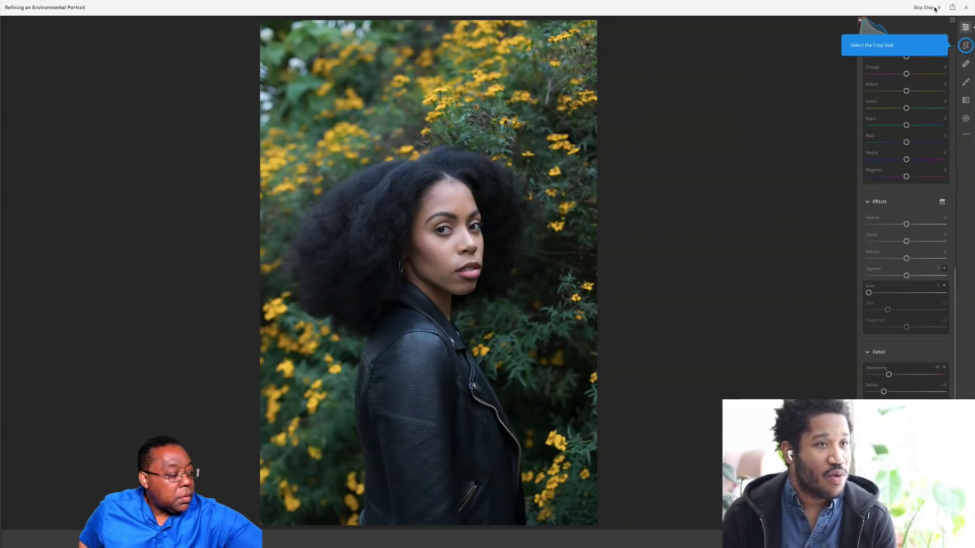
# Skip through the tutorial's crop steps to crop out the upper-left highlights and return to the Edit controls
pyautogui.click(934, 7)
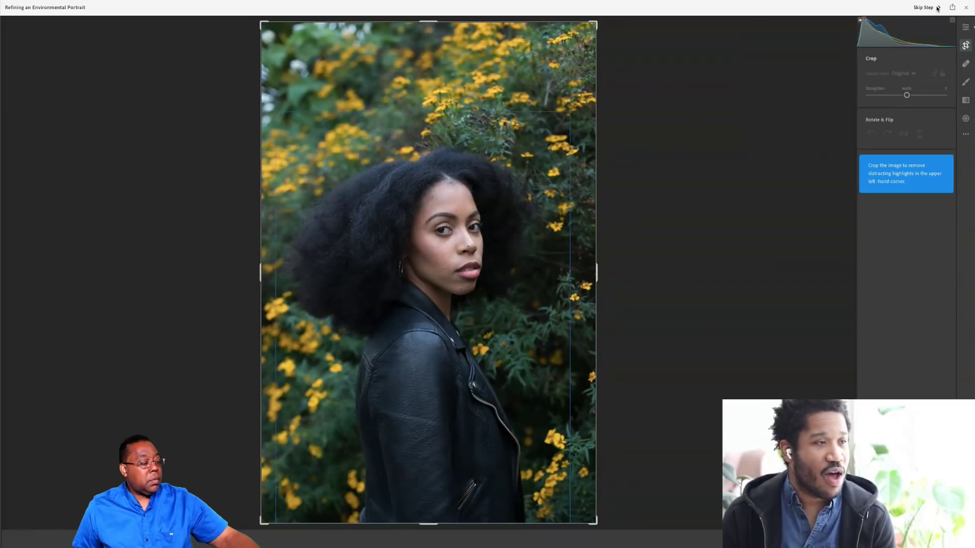
pyautogui.click(935, 8)
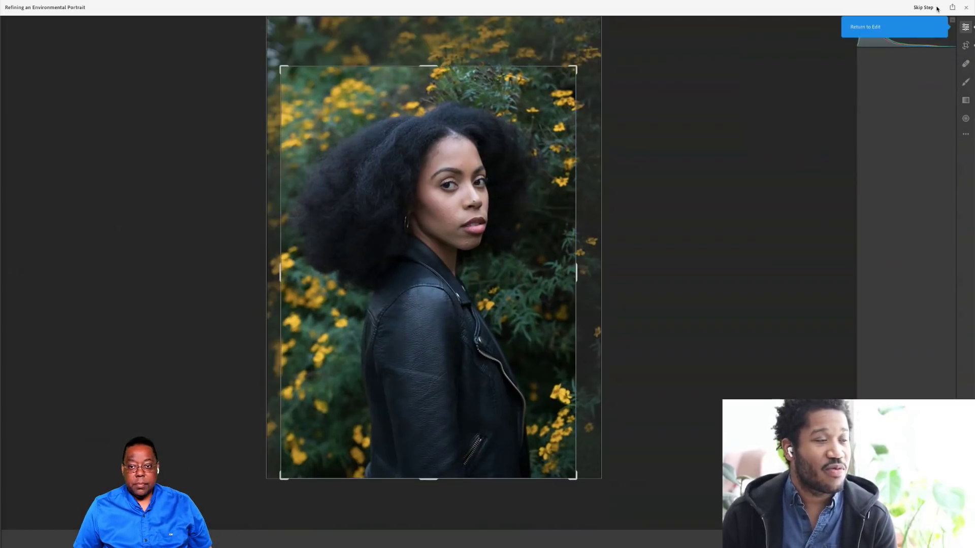
pyautogui.click(937, 8)
pyautogui.click(936, 8)
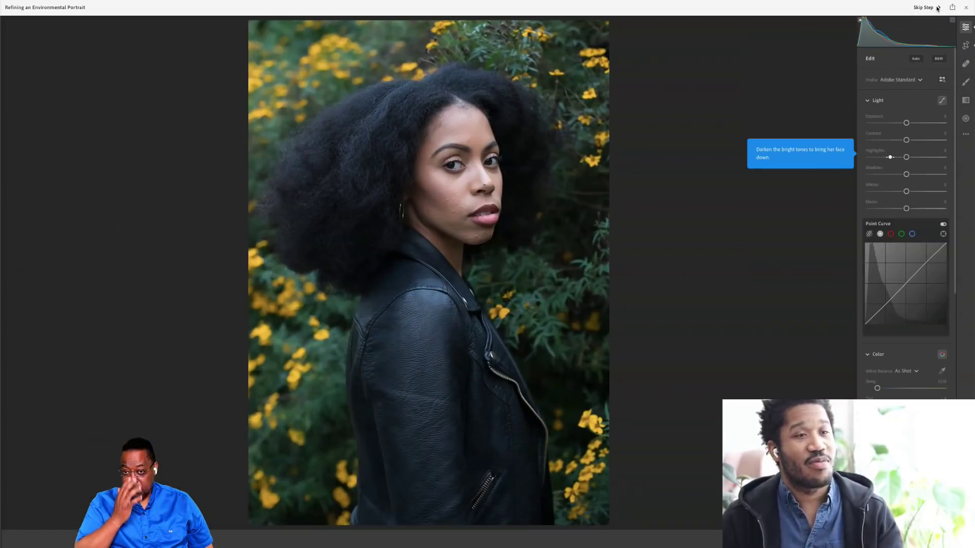
# Skip through the tutorial's Highlights, Shadows, Whites and point curve adjustments, and close the tutorial
pyautogui.click(936, 8)
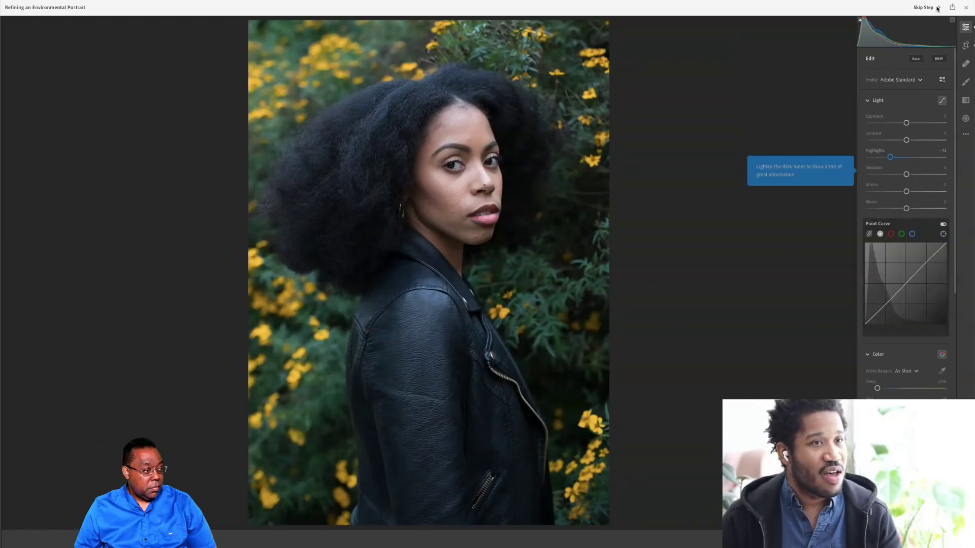
pyautogui.click(937, 8)
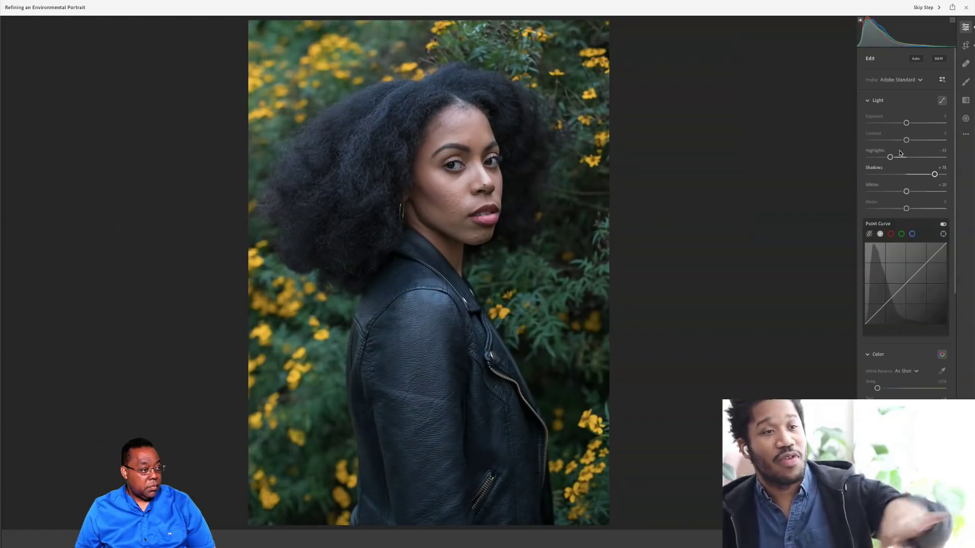
pyautogui.click(933, 10)
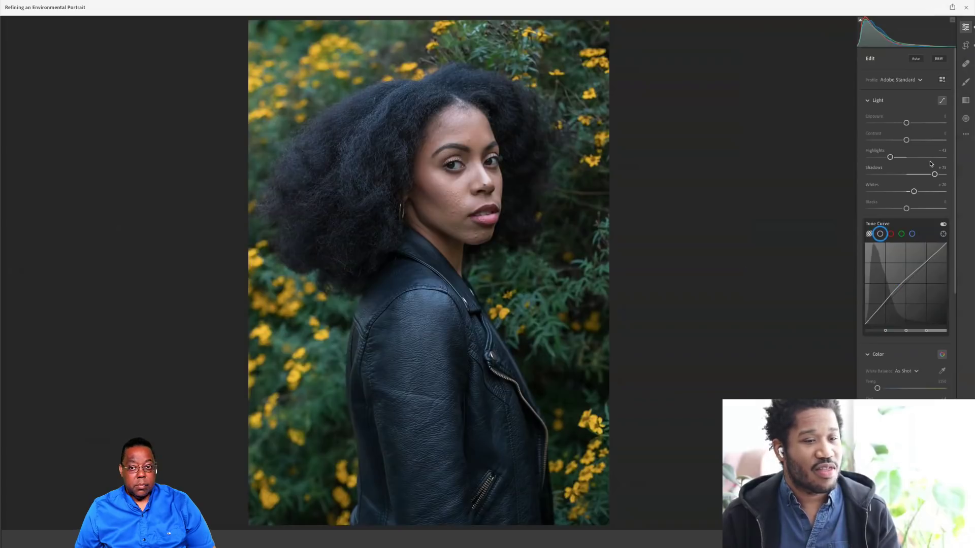
pyautogui.click(921, 10)
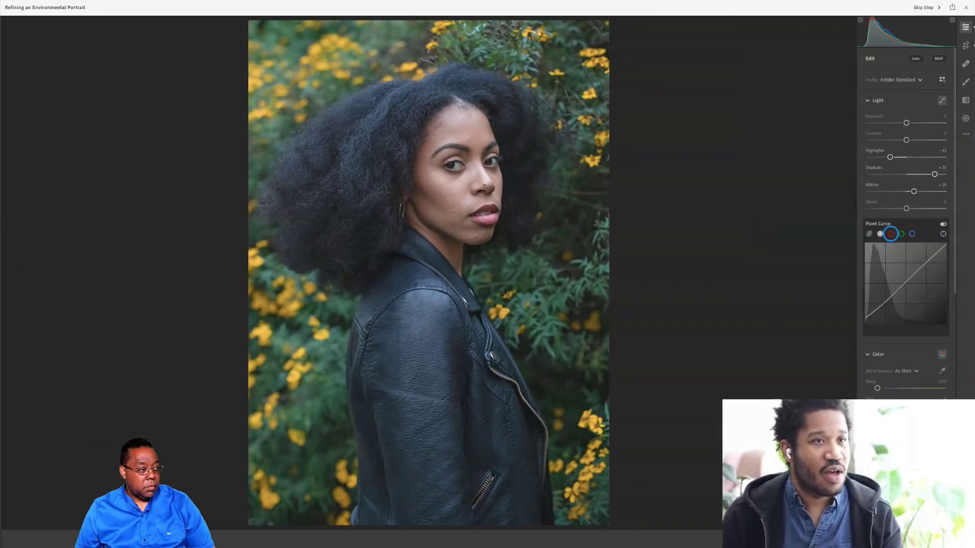
pyautogui.click(966, 9)
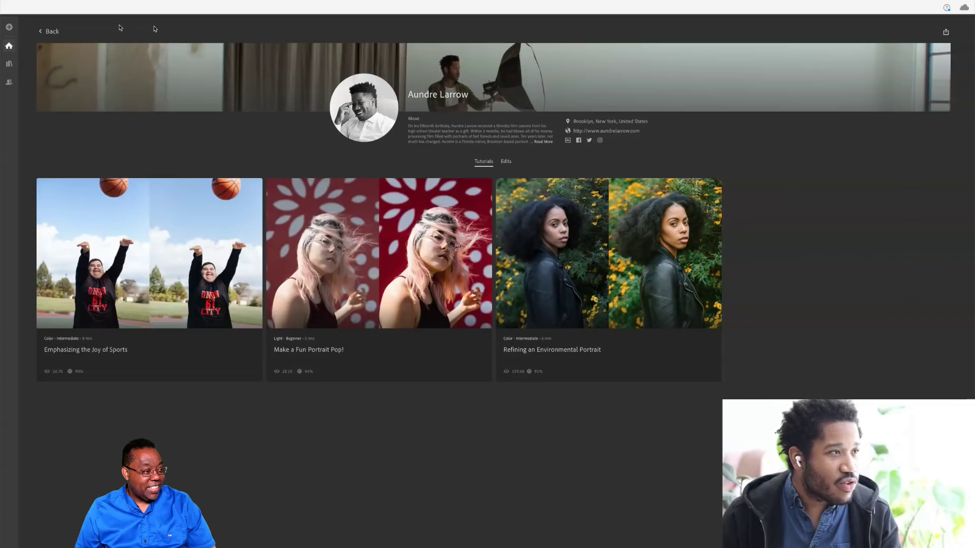
# Return from the photographer's profile page to the Portraits tutorials and look through more of them
pyautogui.click(50, 31)
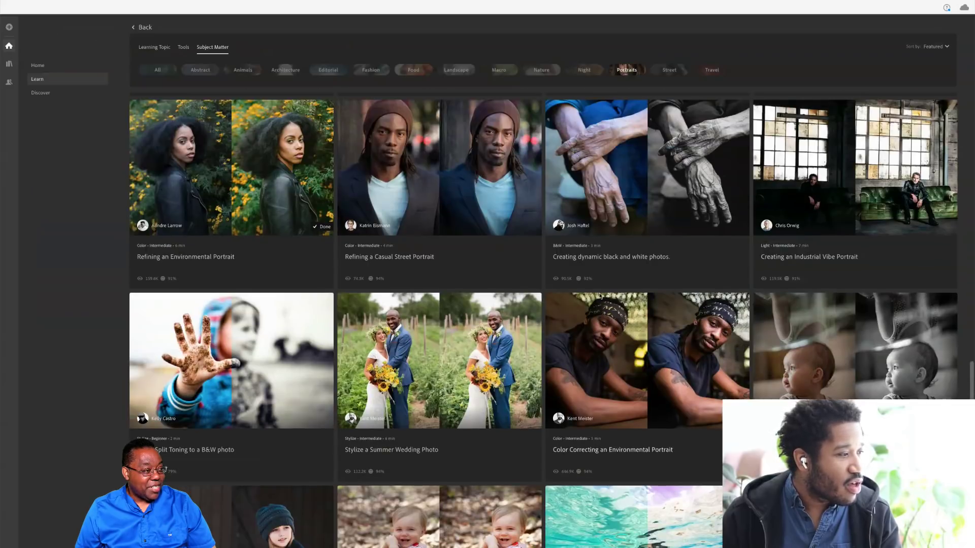
pyautogui.scroll(3, 599, 296)
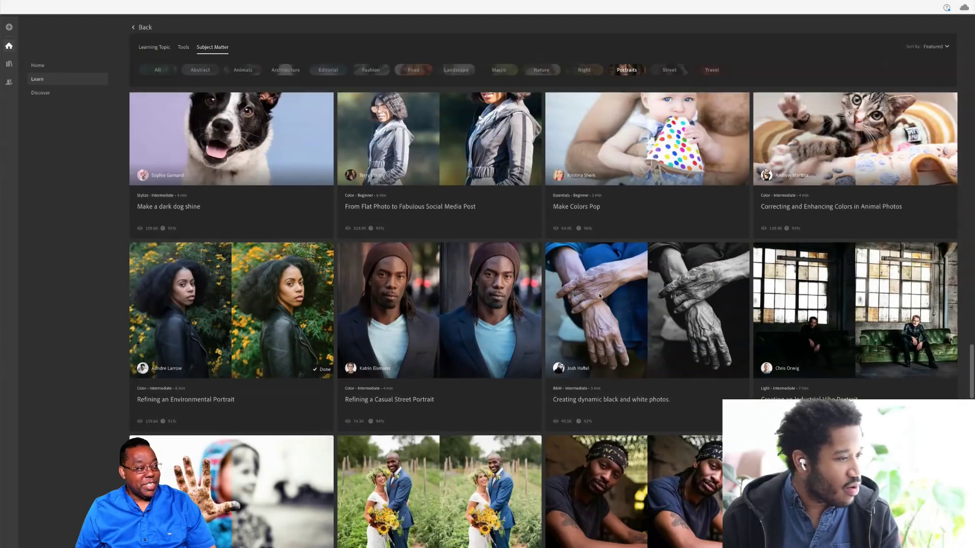
pyautogui.scroll(-5, 599, 296)
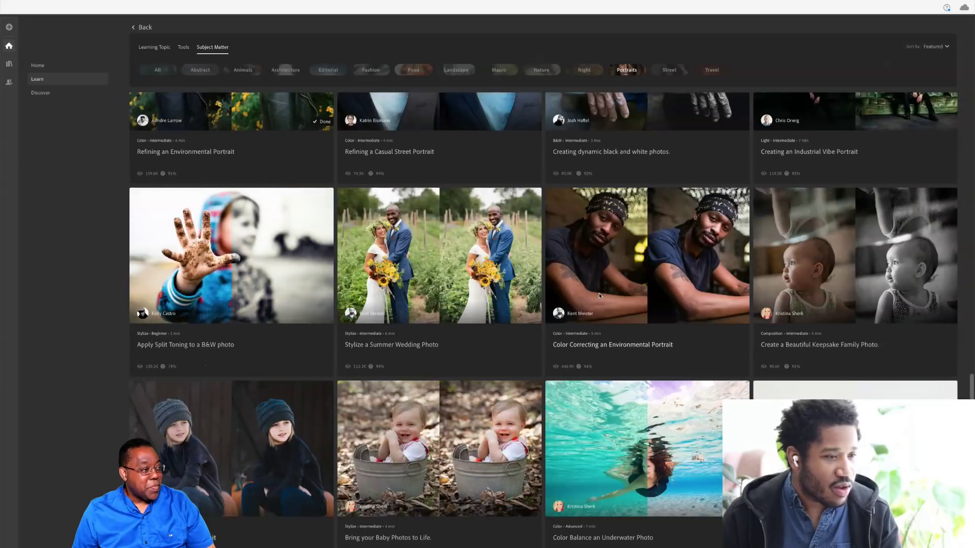
pyautogui.scroll(-9, 599, 296)
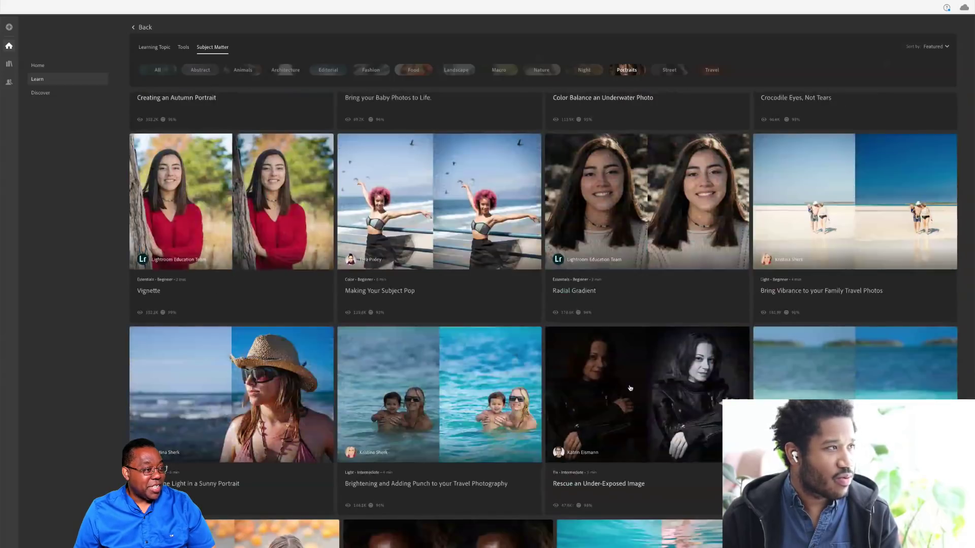
pyautogui.scroll(-1, 630, 388)
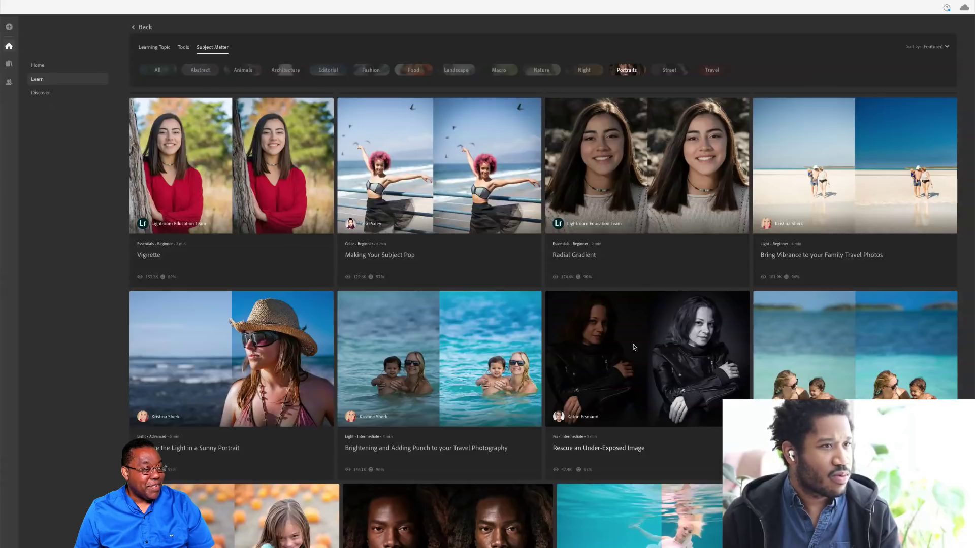
pyautogui.scroll(4, 634, 347)
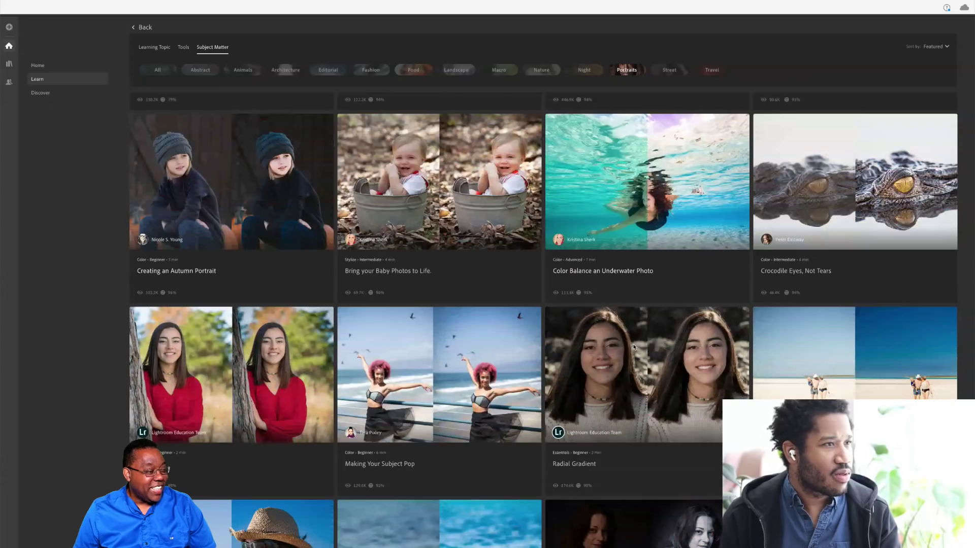
pyautogui.scroll(7, 634, 348)
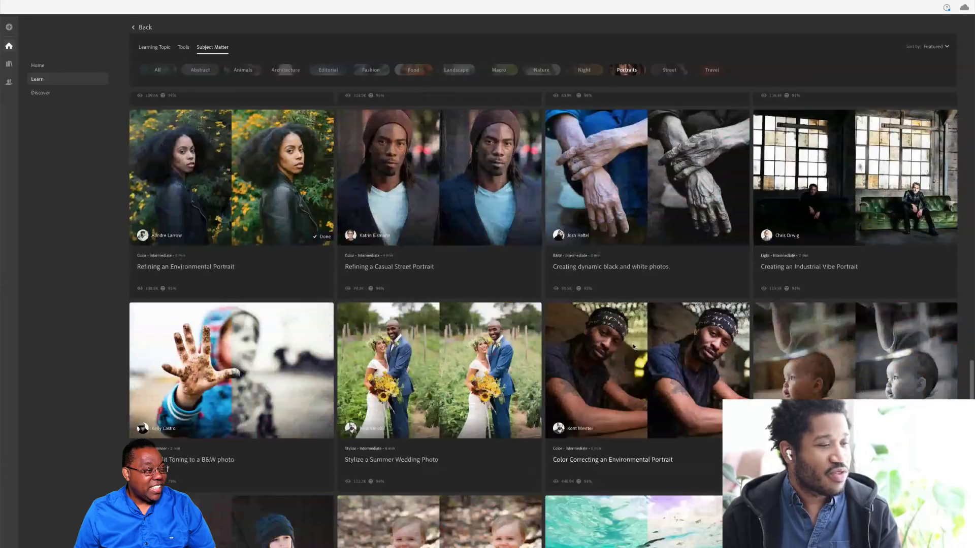
# Open the profile of the author of "From Flat Photo to Fabulous Social Media Post" and start that tutorial
pyautogui.scroll(6, 634, 348)
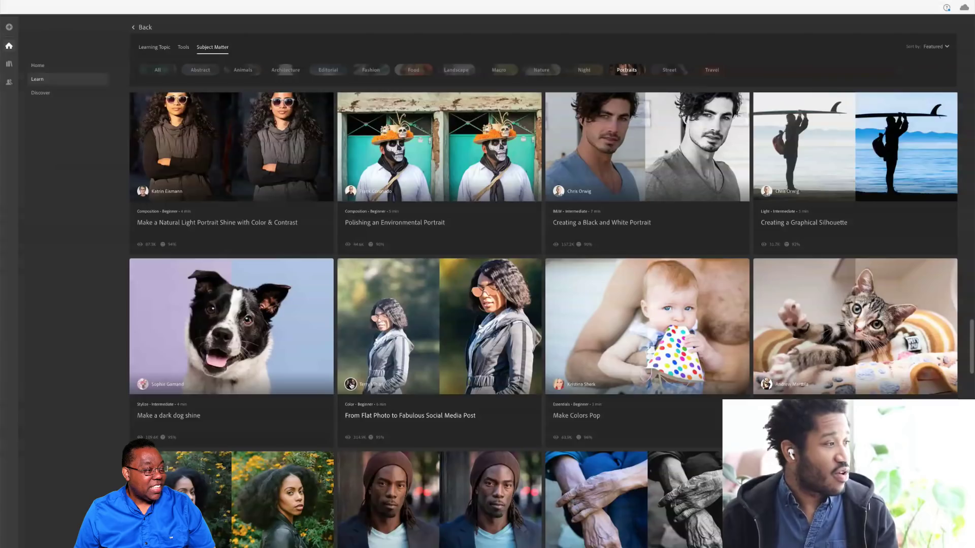
pyautogui.click(351, 385)
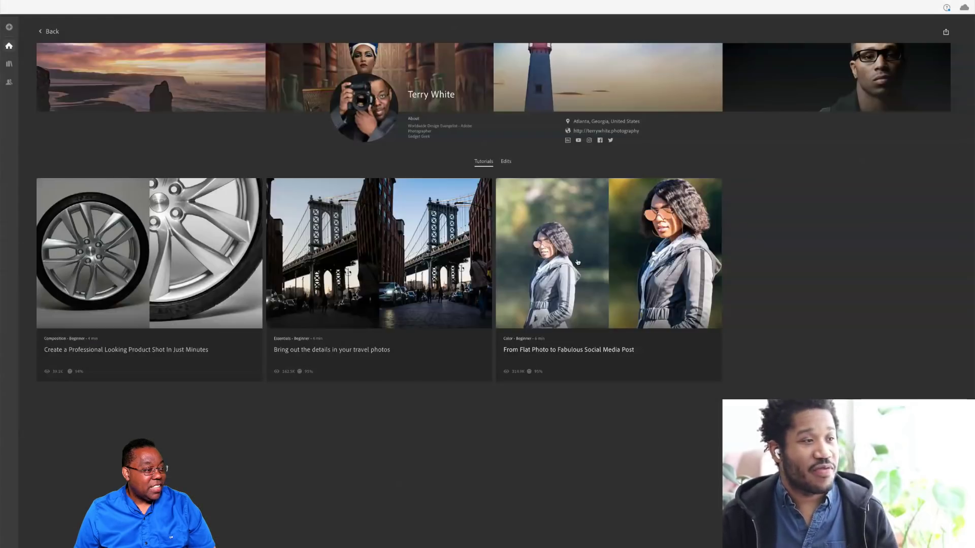
pyautogui.click(577, 262)
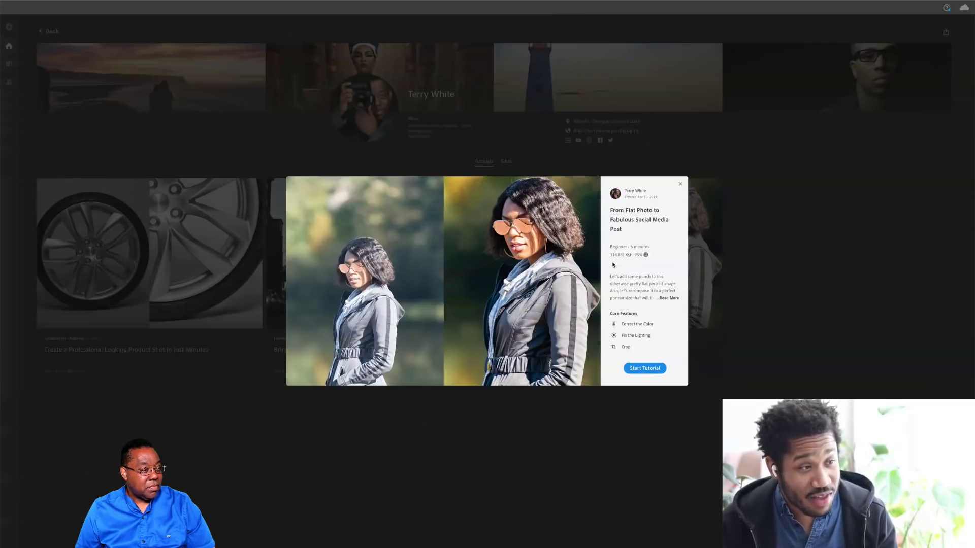
pyautogui.click(651, 368)
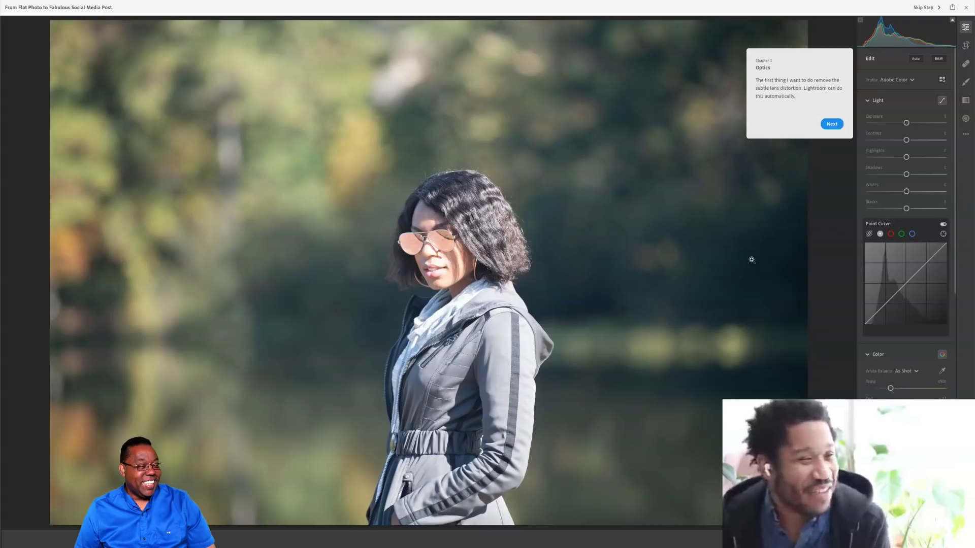
# Advance through the tutorial's Optics and Edit chapters, applying the Adobe Vivid profile and closing the profile browser
pyautogui.click(824, 126)
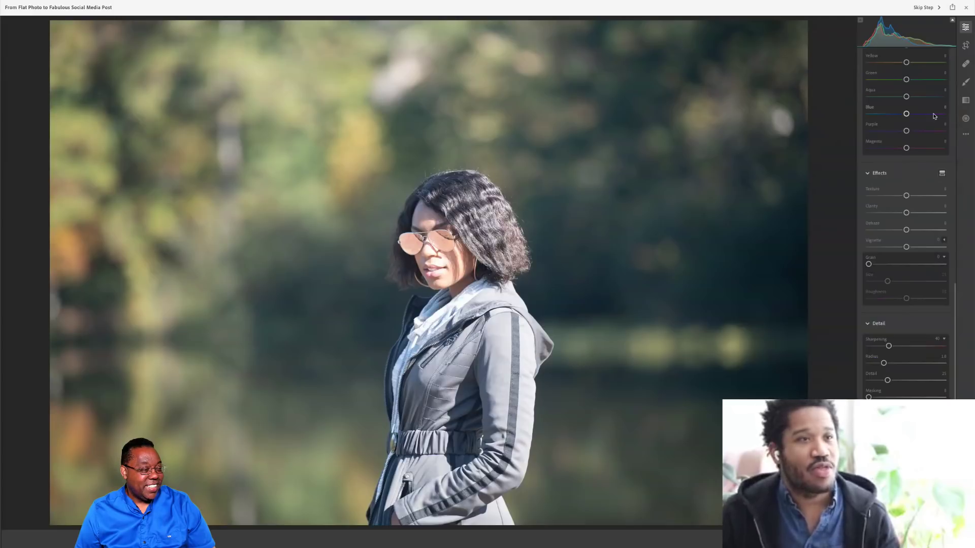
pyautogui.click(931, 11)
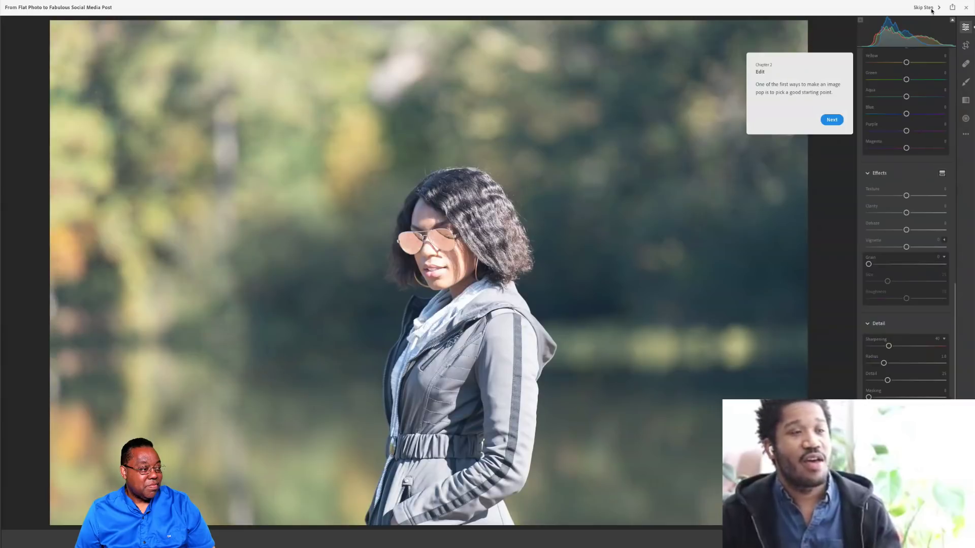
pyautogui.click(838, 122)
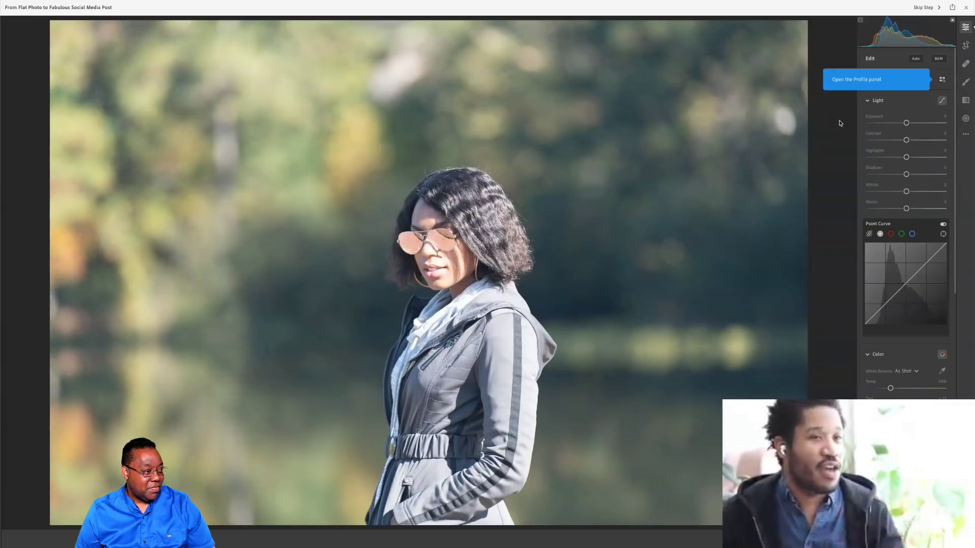
pyautogui.click(942, 80)
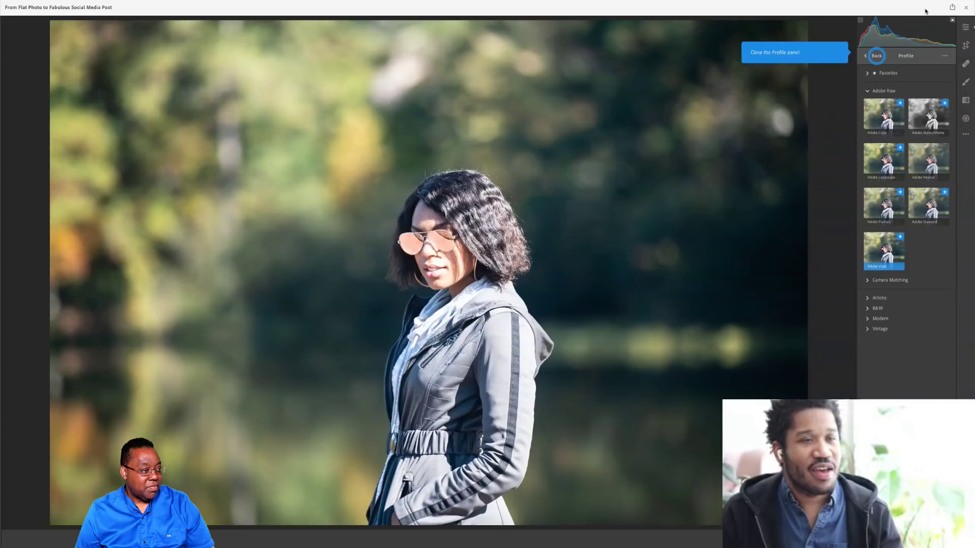
pyautogui.click(924, 8)
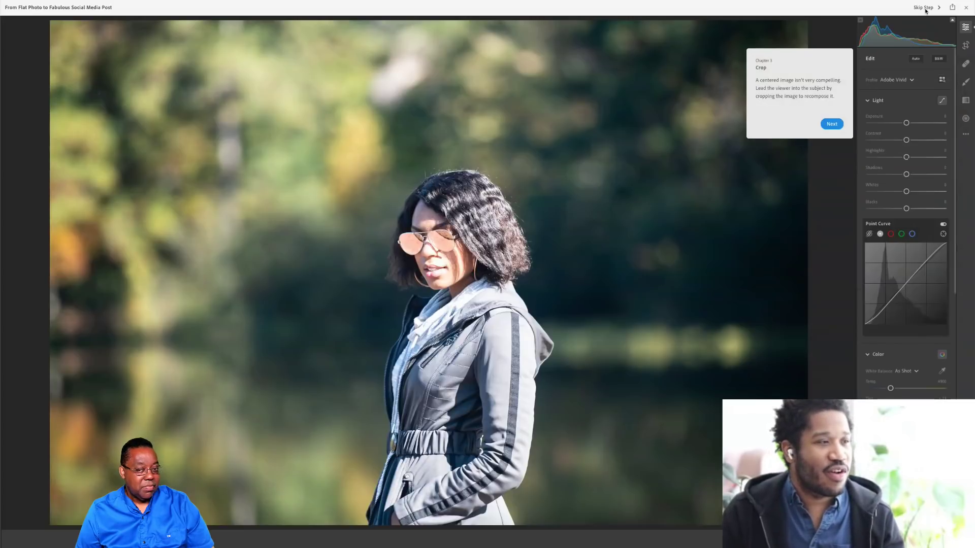
# Skip through the tutorial's Crop chapter and Light adjustments, recomposing the image tighter on the subject
pyautogui.click(924, 8)
pyautogui.click(924, 9)
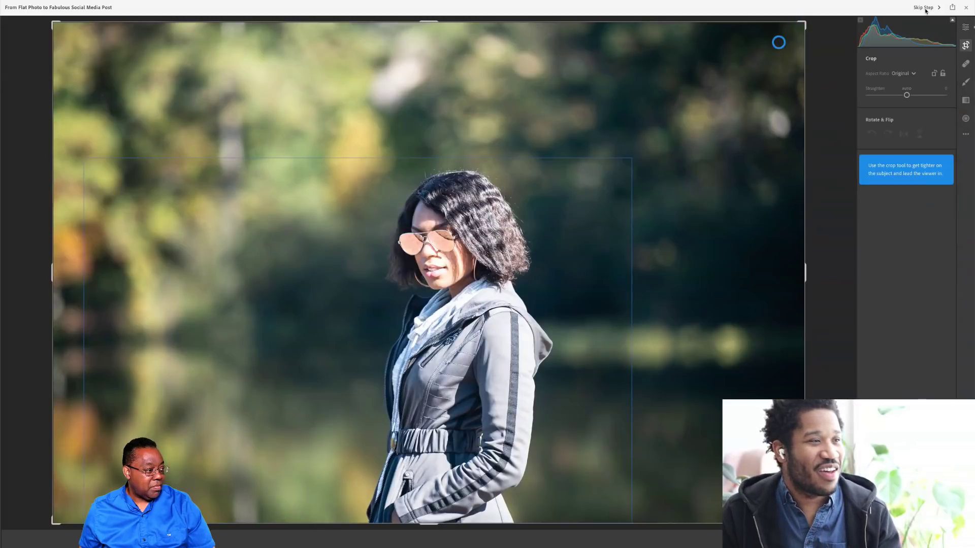
pyautogui.click(924, 8)
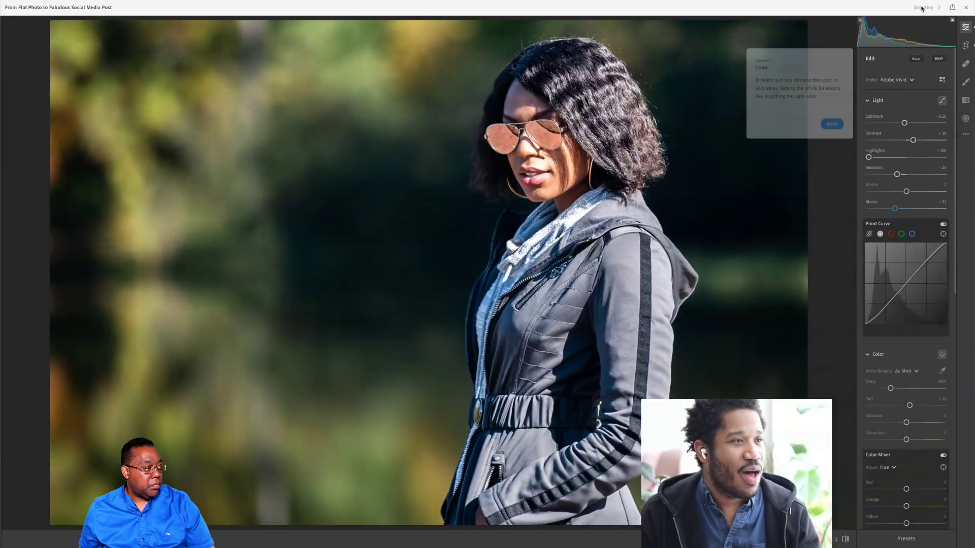
# Skip through the tutorial's Daylight white balance and Vibrance adjustments, and close the tutorial at the Effects chapter
pyautogui.click(921, 8)
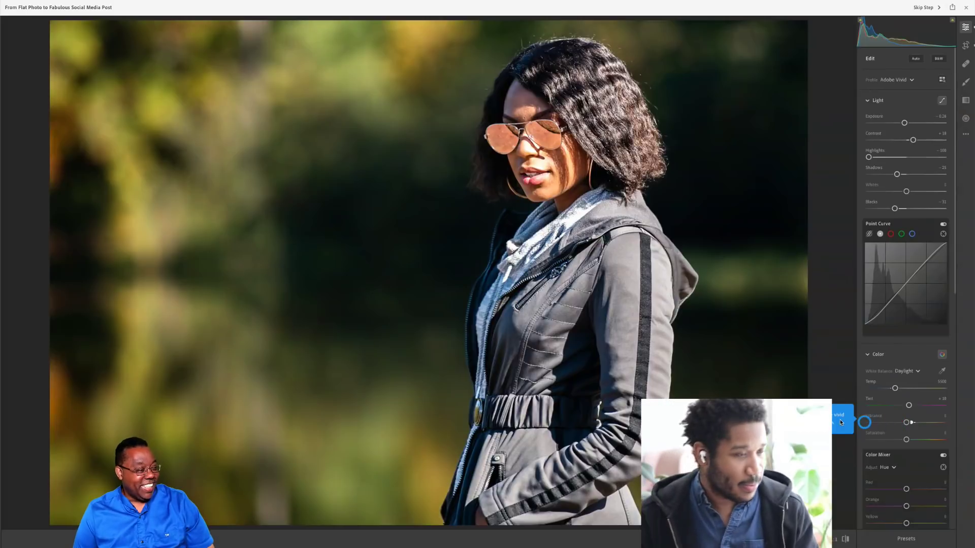
pyautogui.click(928, 8)
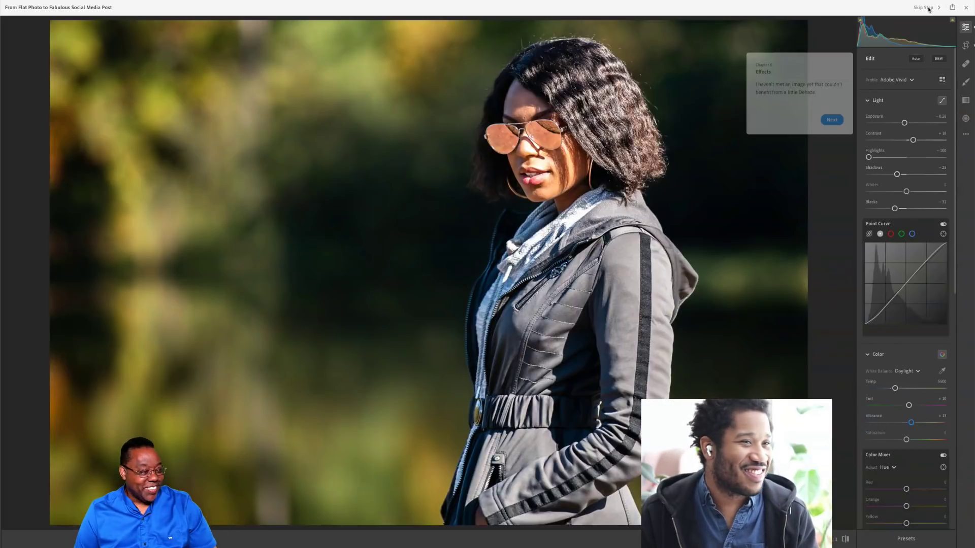
pyautogui.click(965, 7)
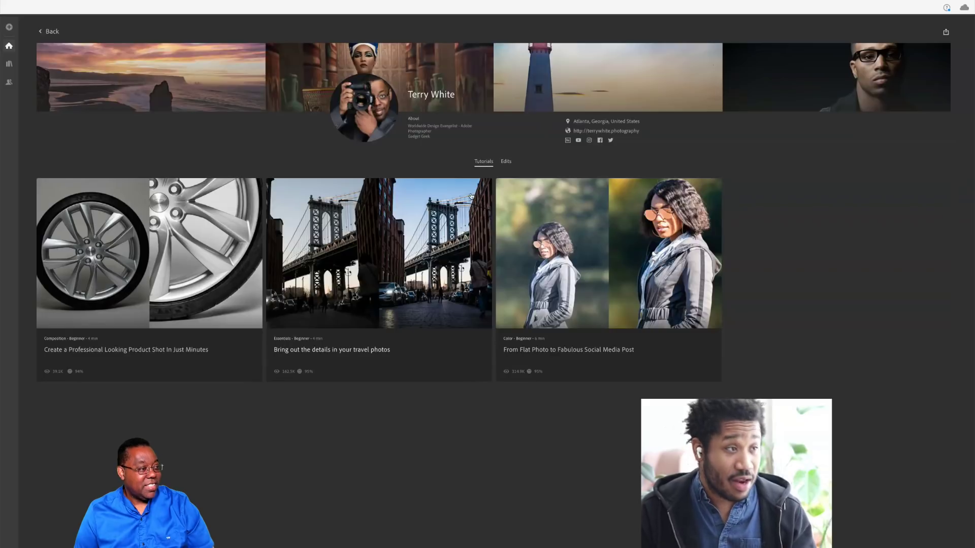
# View the photographer's shared edits and return to the Portraits tutorials
pyautogui.click(506, 161)
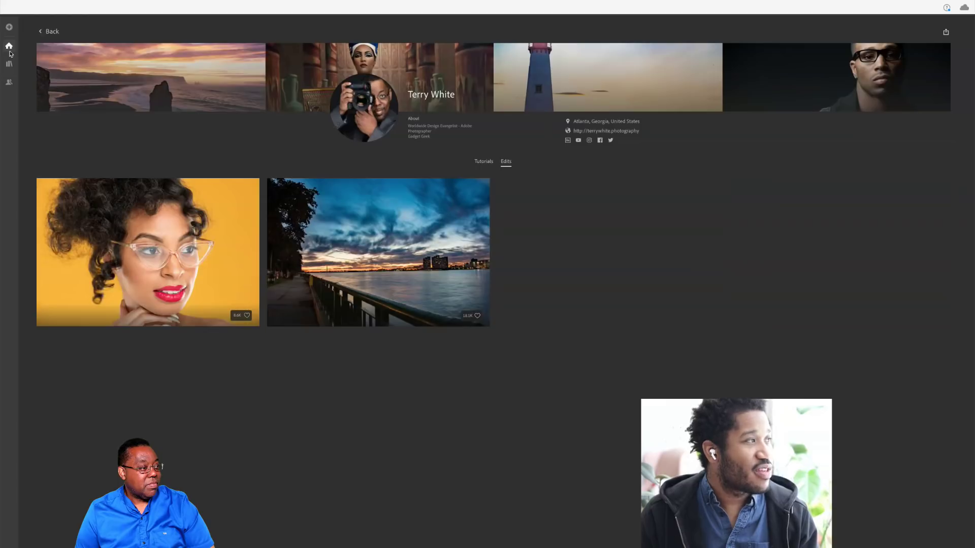
pyautogui.click(51, 30)
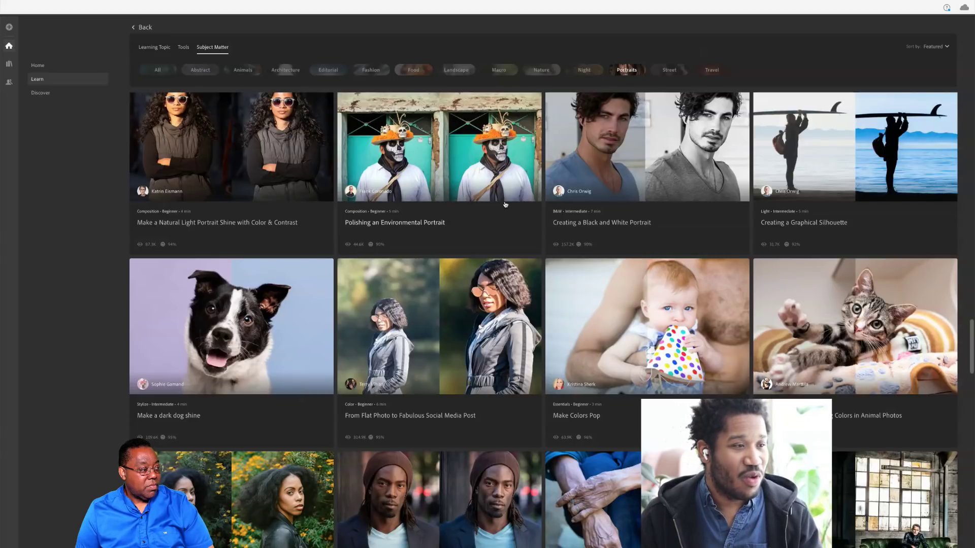
# Look further through the Portraits tutorials and open the profile of the author of "Emphasizing the Joy of Sports"
pyautogui.scroll(-5, 505, 204)
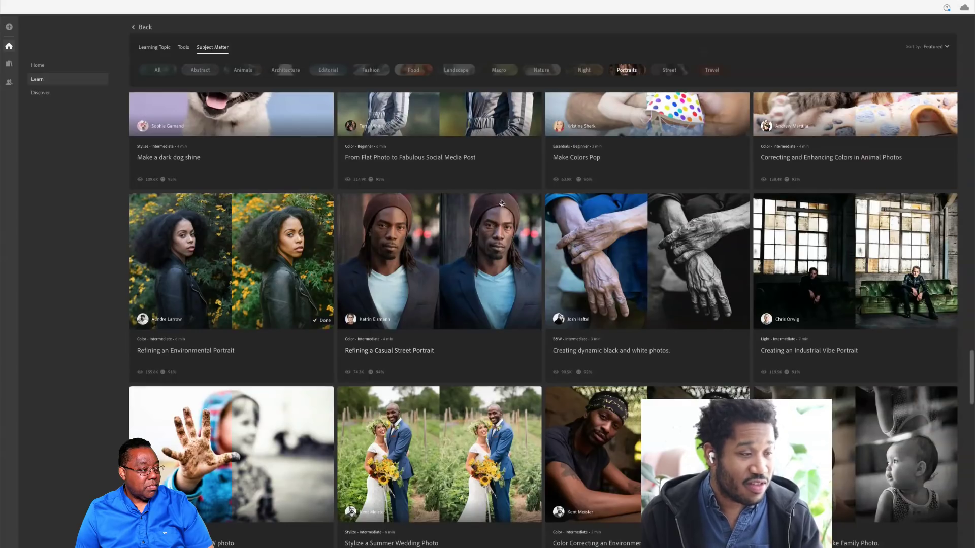
pyautogui.scroll(-10, 501, 203)
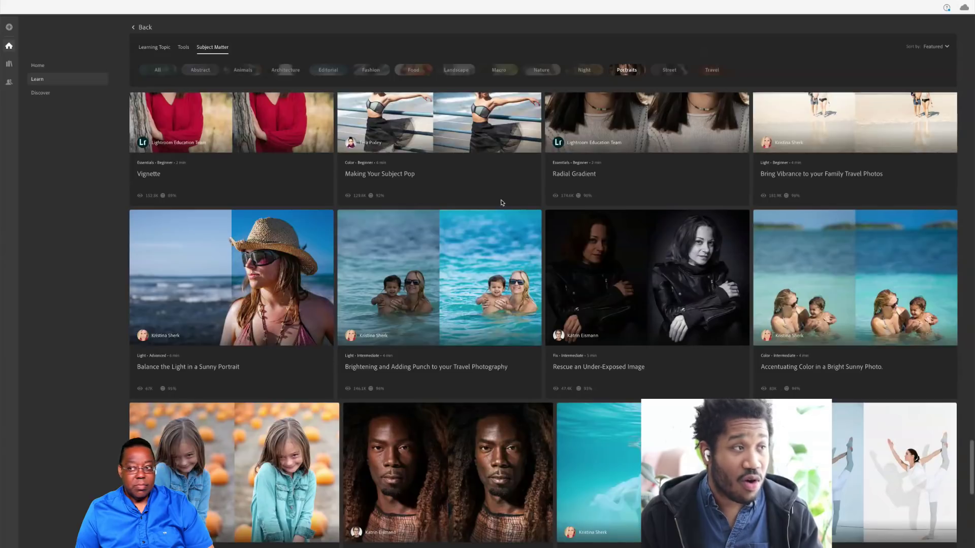
pyautogui.scroll(-5, 501, 203)
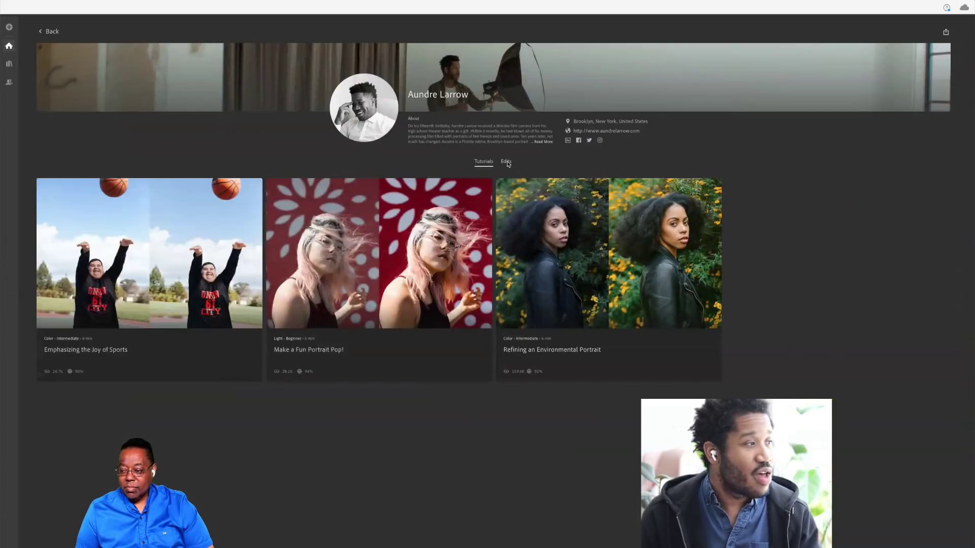
# Look through the photographer's shared edits and return to the start of the profile page
pyautogui.click(506, 161)
pyautogui.scroll(-2, 508, 168)
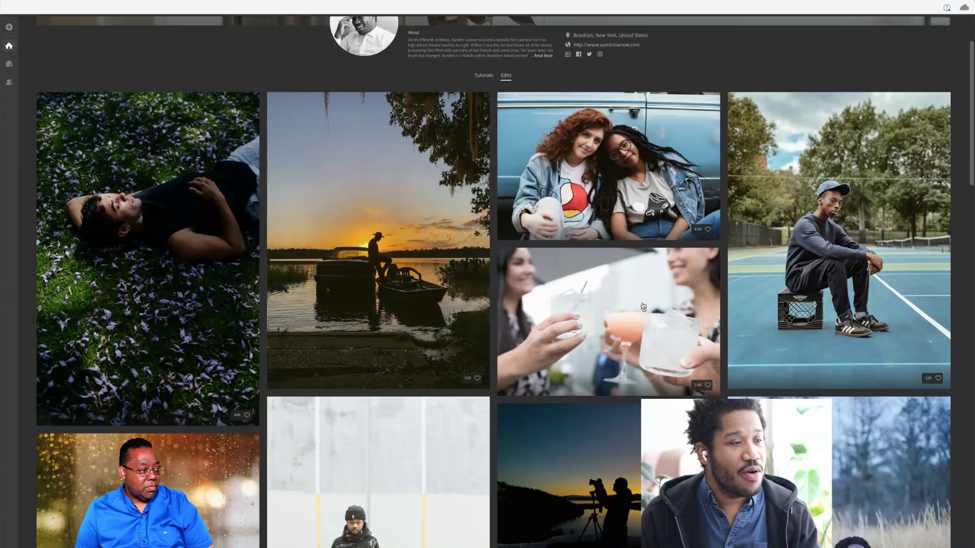
pyautogui.scroll(-3, 642, 307)
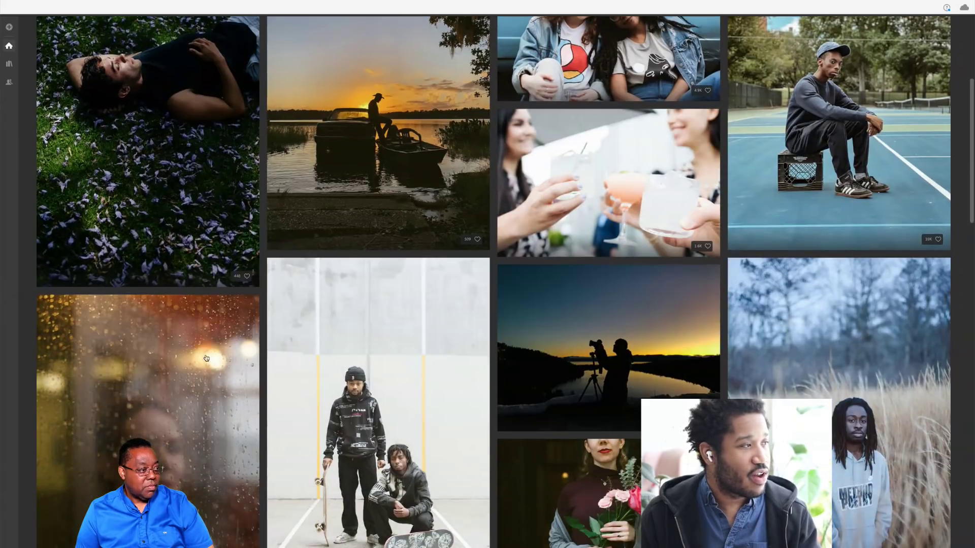
pyautogui.scroll(-4, 205, 357)
pyautogui.scroll(-3, 205, 358)
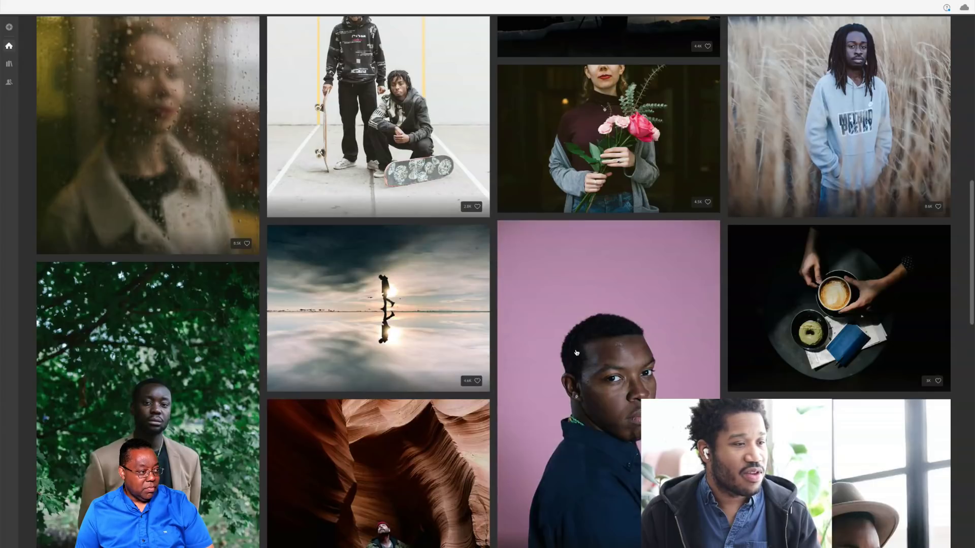
pyautogui.scroll(-5, 576, 352)
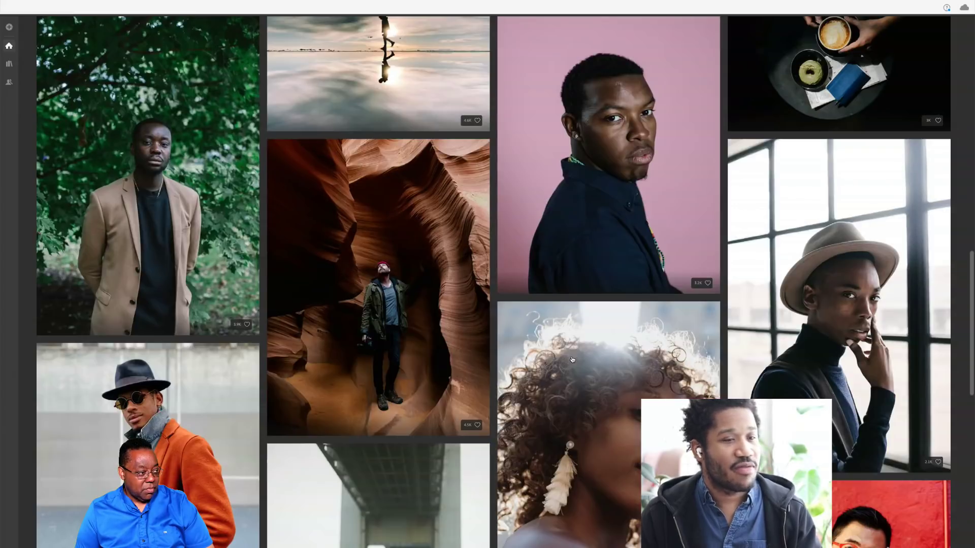
pyautogui.scroll(-3, 571, 359)
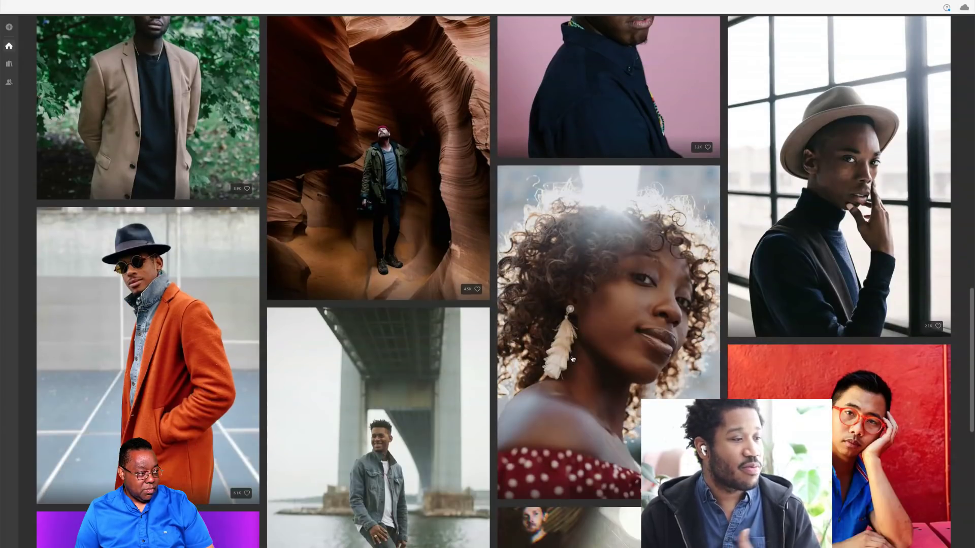
pyautogui.scroll(-5, 571, 359)
pyautogui.scroll(15, 571, 360)
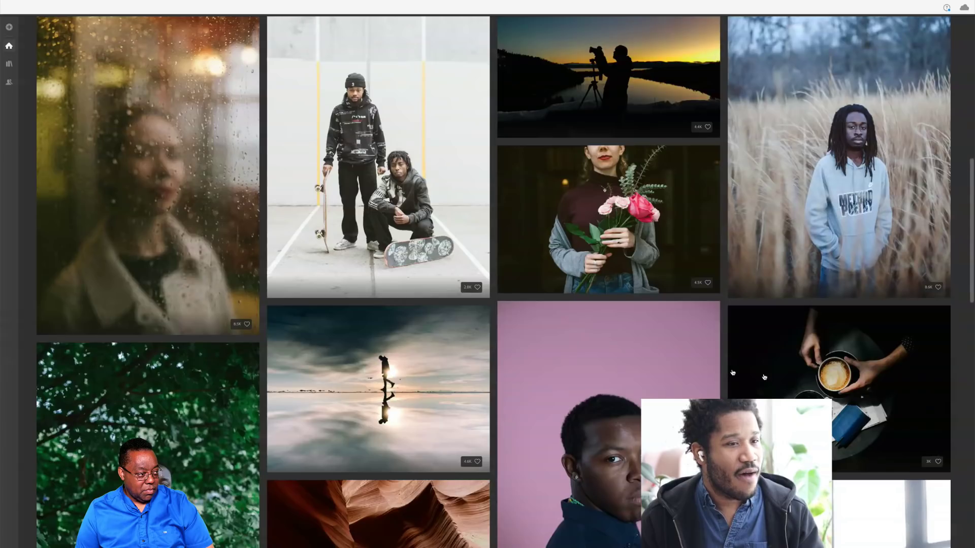
pyautogui.click(682, 336)
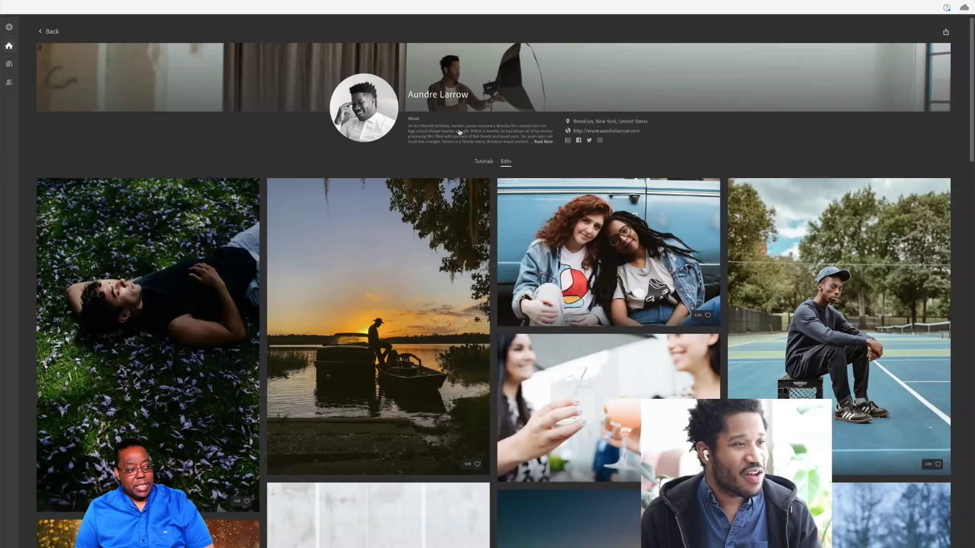
# Open the share link for the photographer's profile and cancel without sharing it
pyautogui.scroll(-1, 486, 140)
pyautogui.scroll(-2, 486, 141)
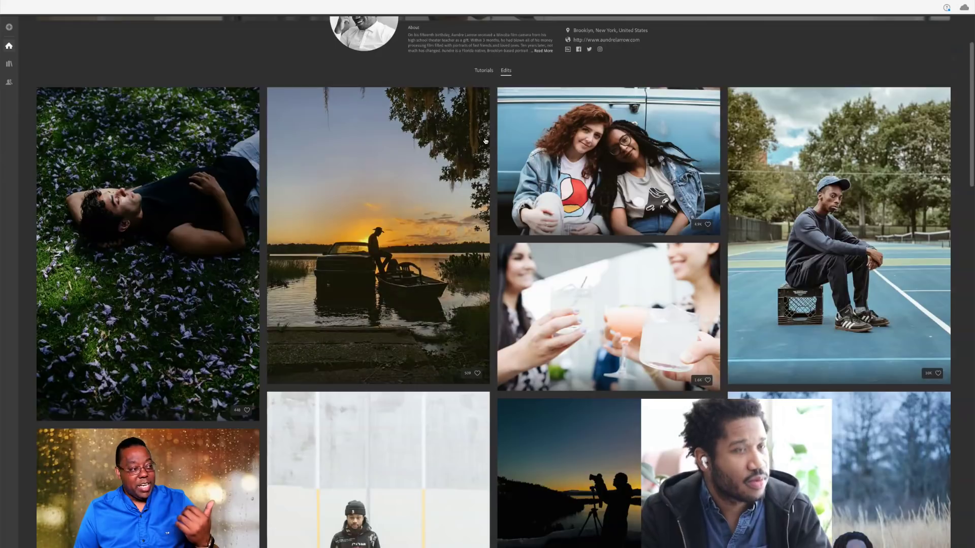
pyautogui.scroll(1, 425, 104)
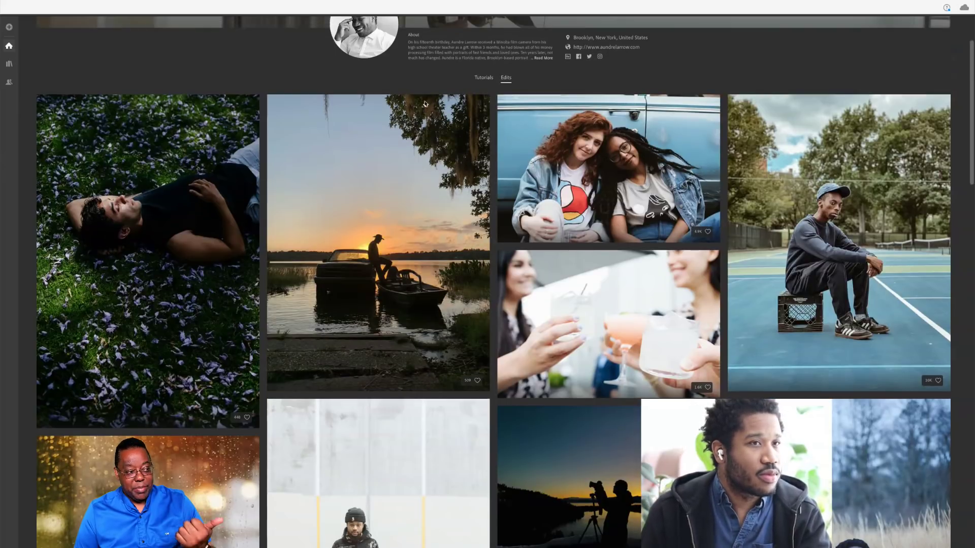
pyautogui.scroll(3, 422, 104)
pyautogui.click(917, 29)
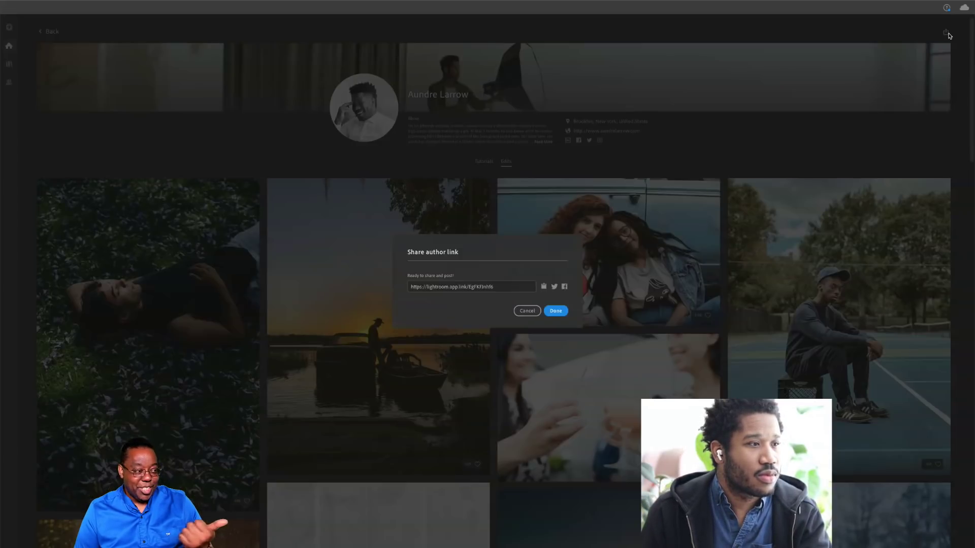
pyautogui.click(526, 311)
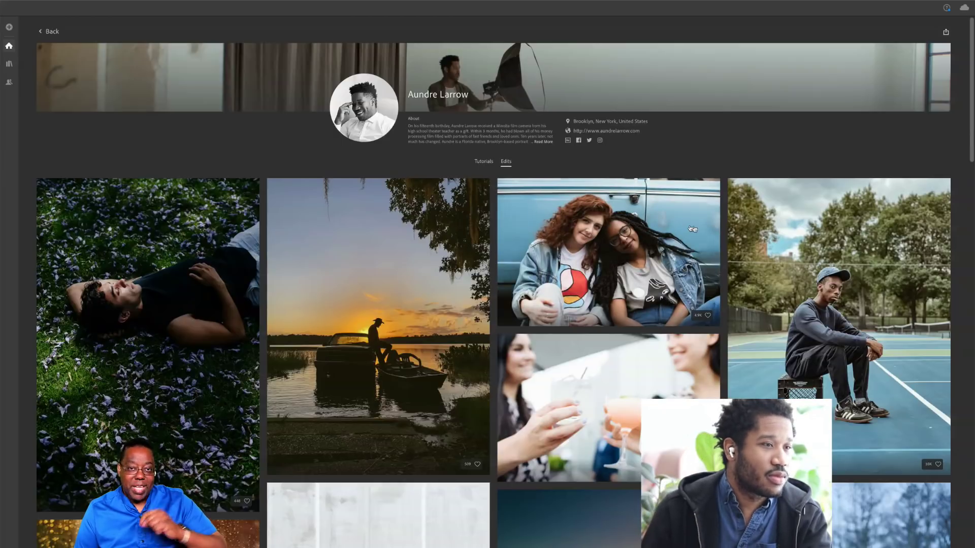
# View the edit of two women in front of the blue vehicle, and return to the start of the Portraits tutorials
pyautogui.click(632, 268)
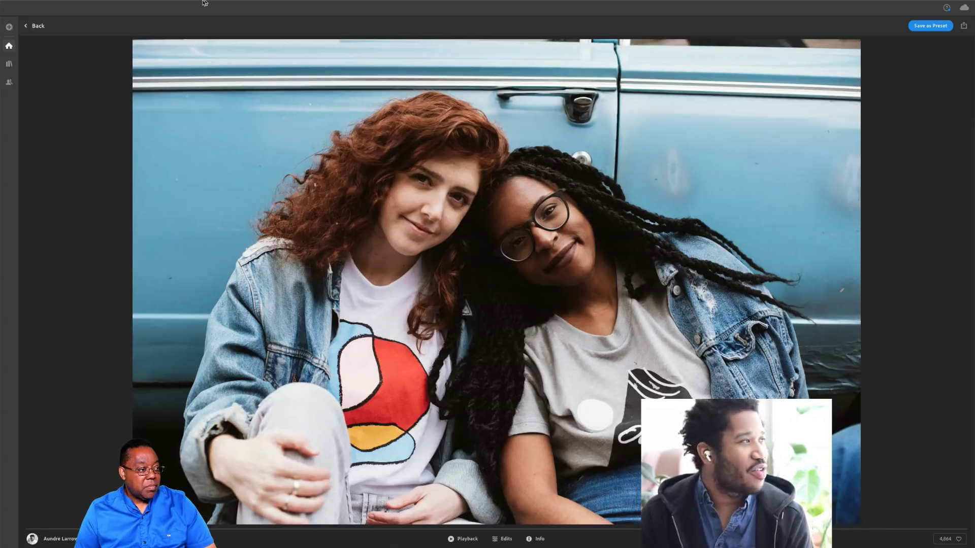
pyautogui.click(37, 27)
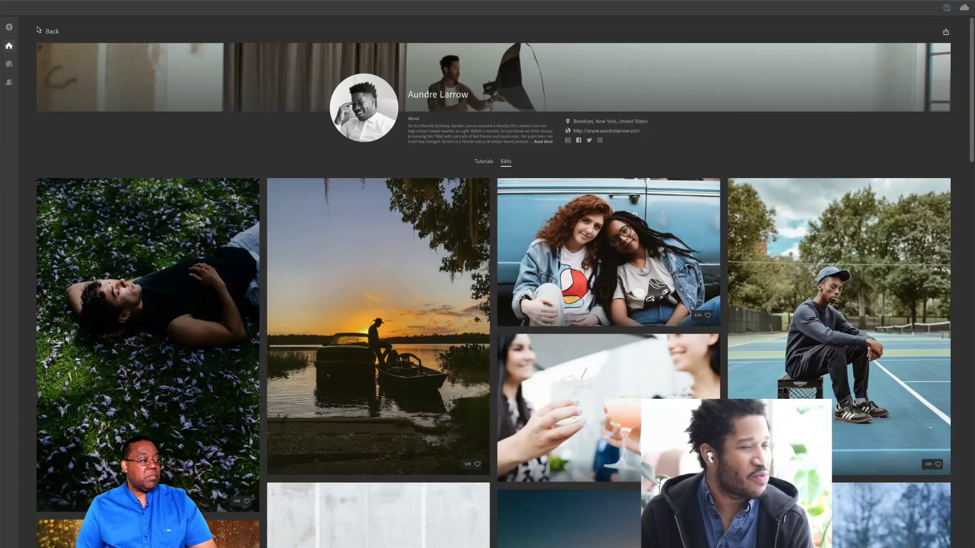
pyautogui.click(39, 29)
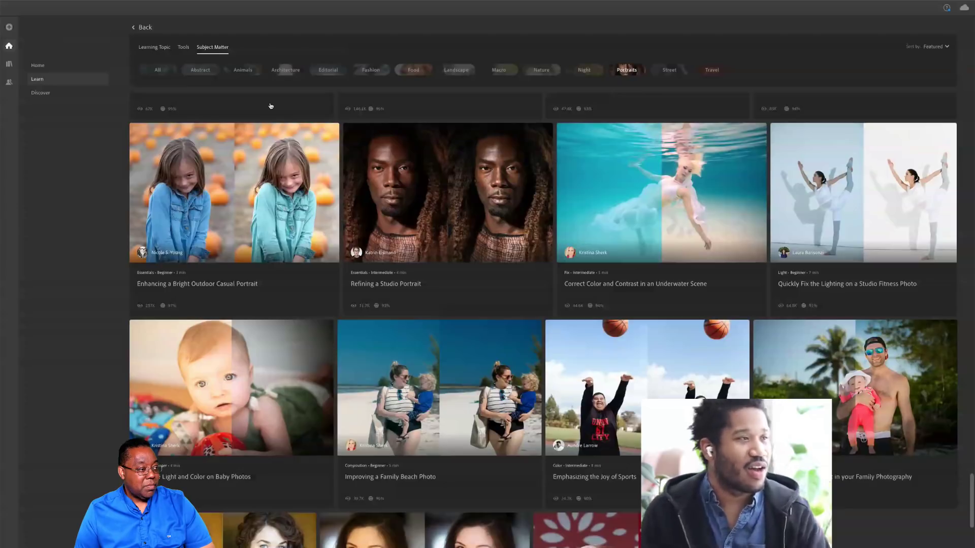
pyautogui.scroll(5, 272, 105)
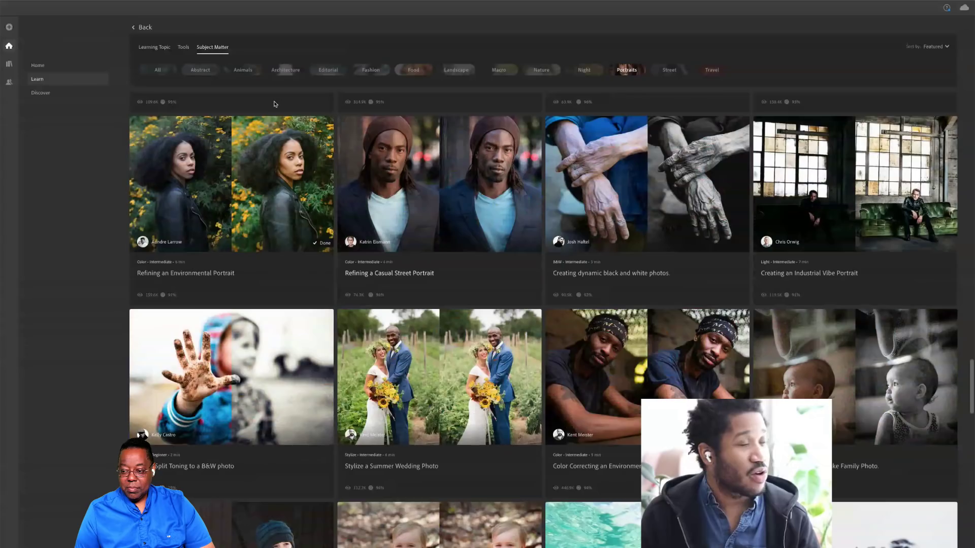
pyautogui.scroll(5, 275, 104)
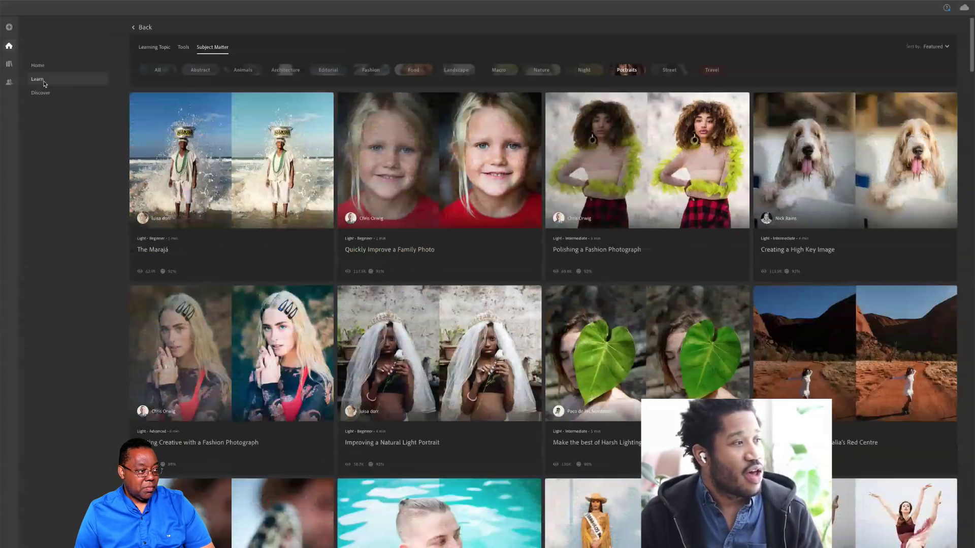
# View the Discover page and the list of albums shared to the web, ending in the My Photos library
pyautogui.click(41, 93)
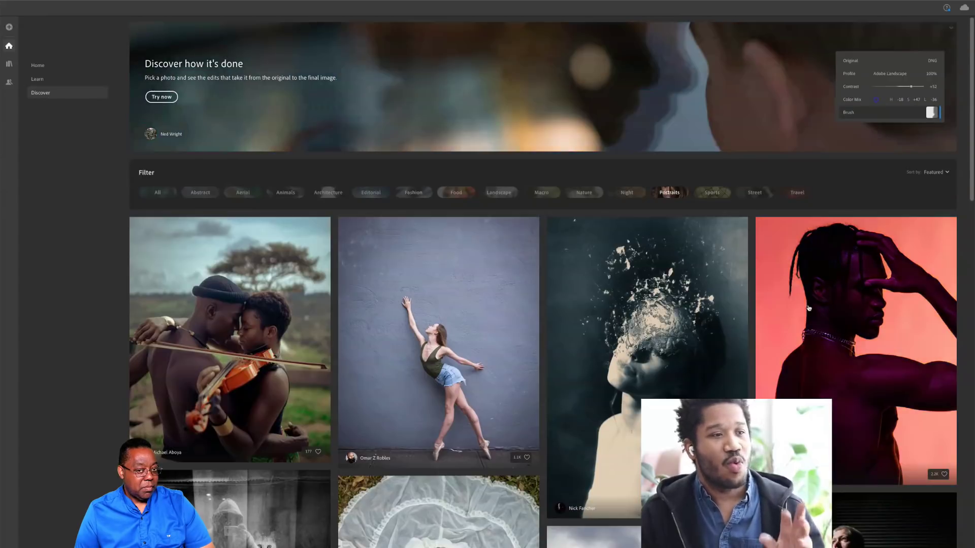
pyautogui.click(67, 82)
pyautogui.click(9, 83)
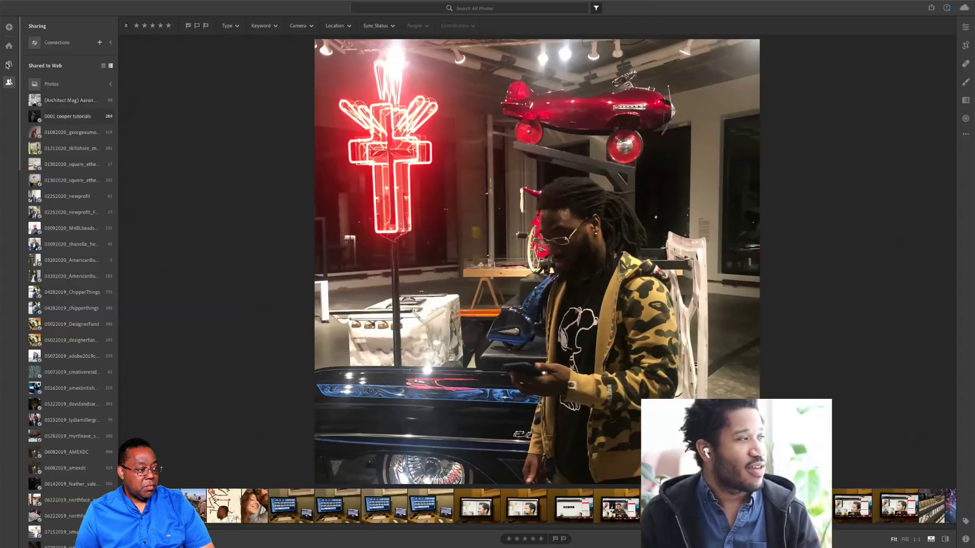
pyautogui.click(8, 64)
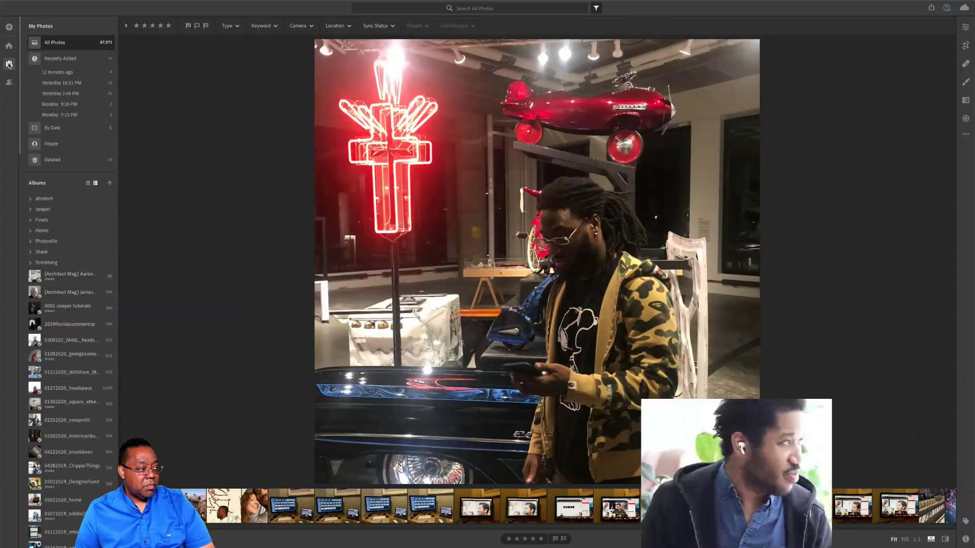
# Hide and restore the My Photos panel, and do the same with the filter bar
pyautogui.click(9, 65)
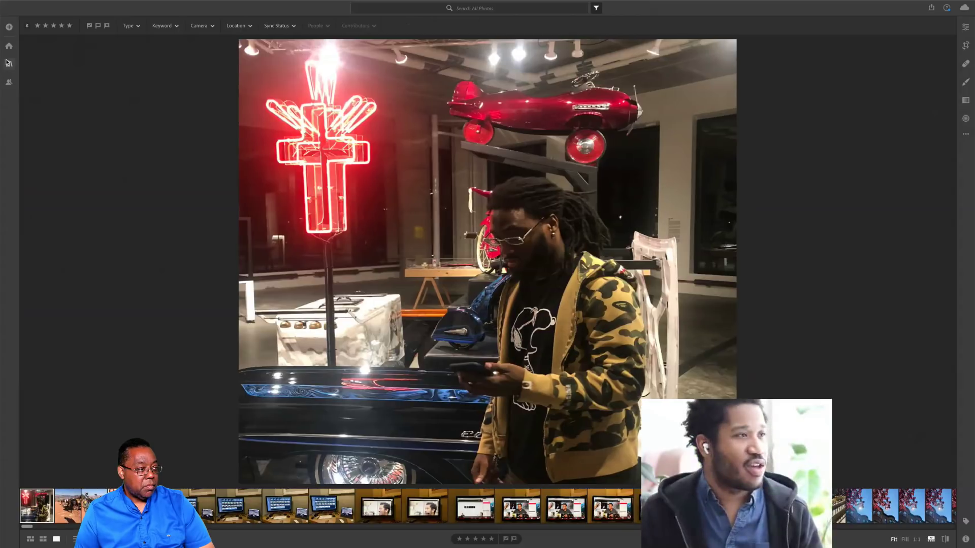
pyautogui.click(9, 63)
pyautogui.click(597, 9)
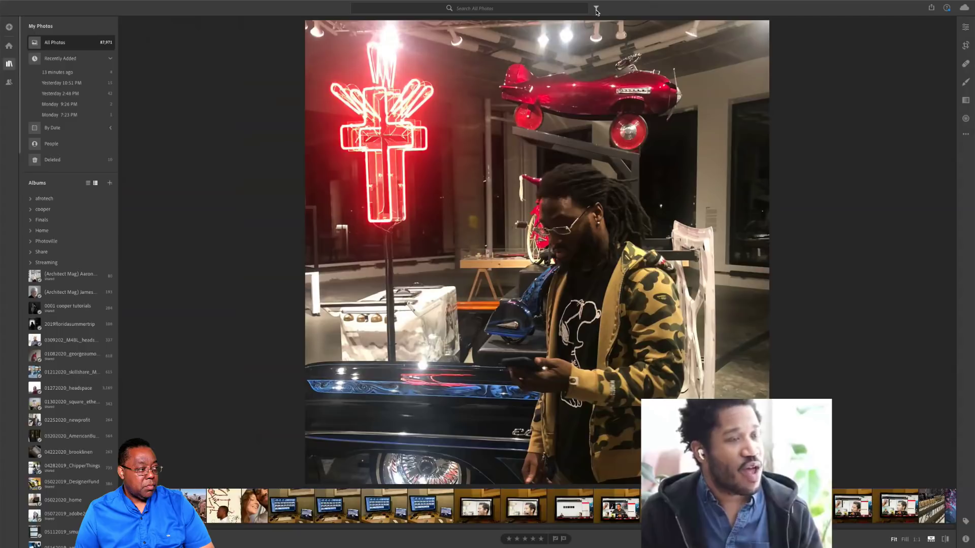
pyautogui.click(597, 9)
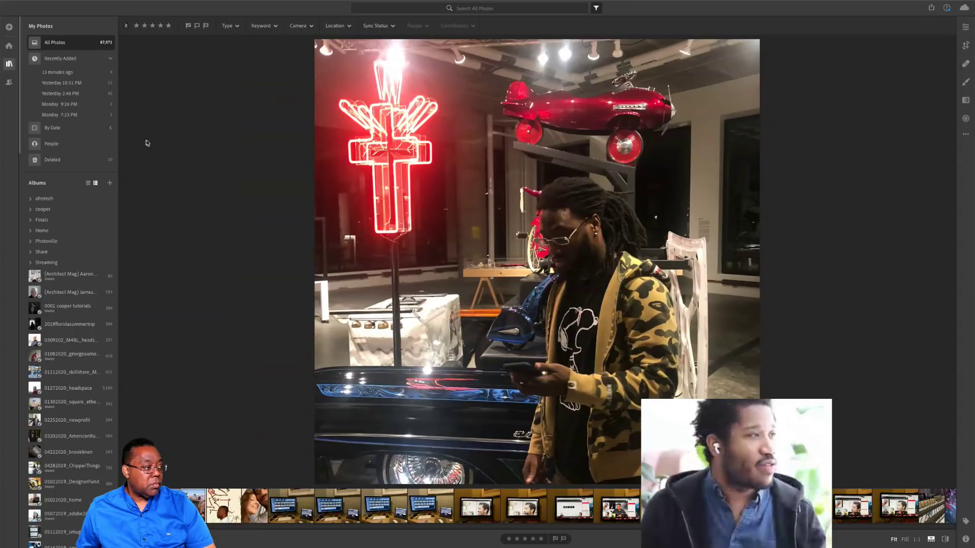
# Advance to the photo of the riders with their horses, and browse All Photos in the grid view
pyautogui.press('Right')
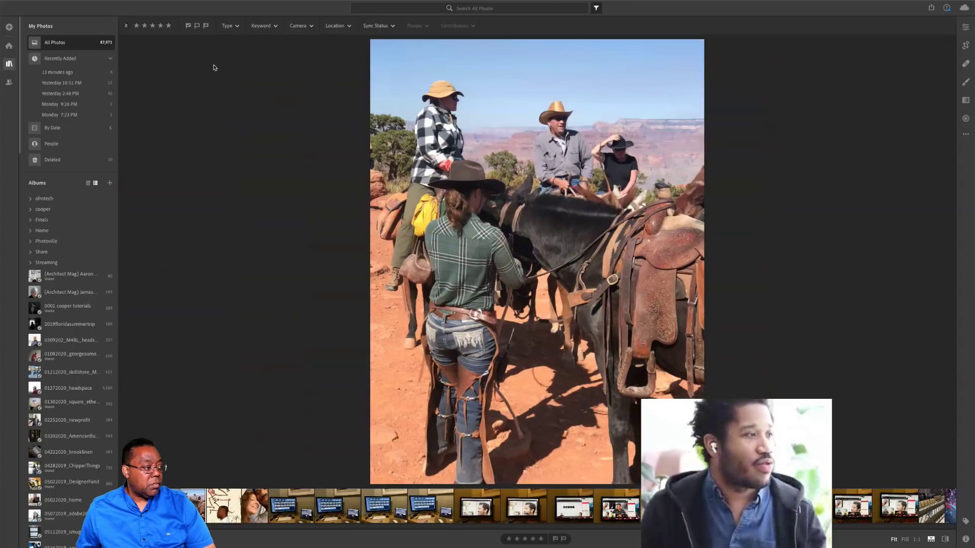
pyautogui.press('g')
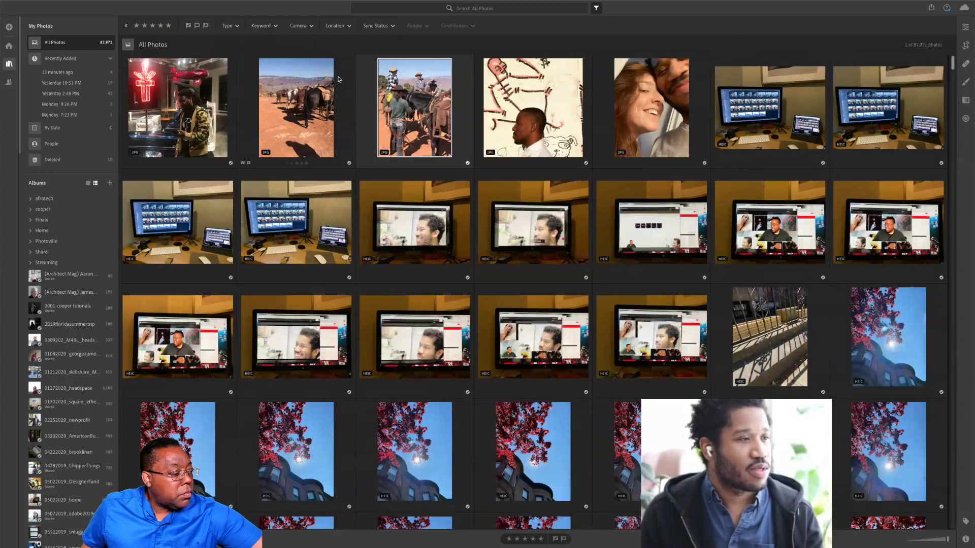
pyautogui.scroll(-5, 338, 79)
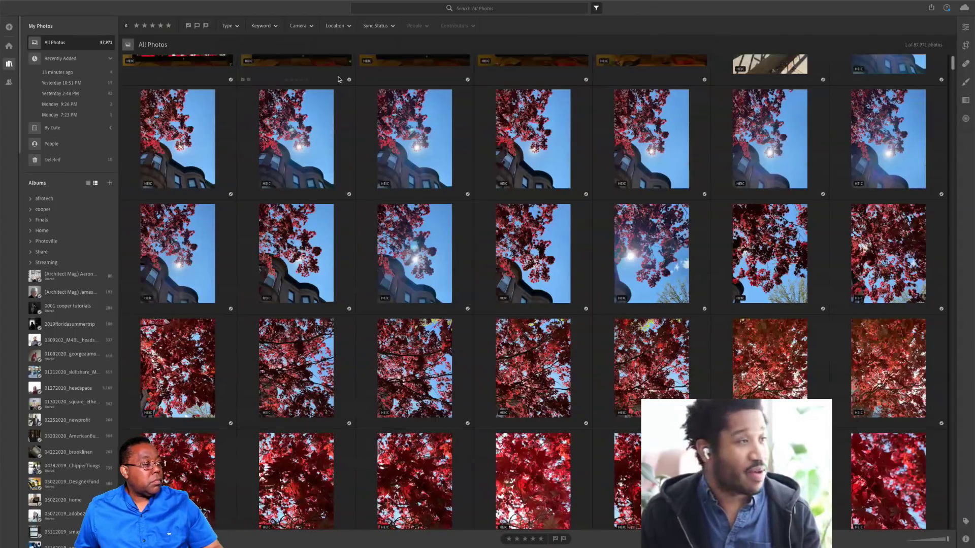
pyautogui.scroll(-5, 338, 80)
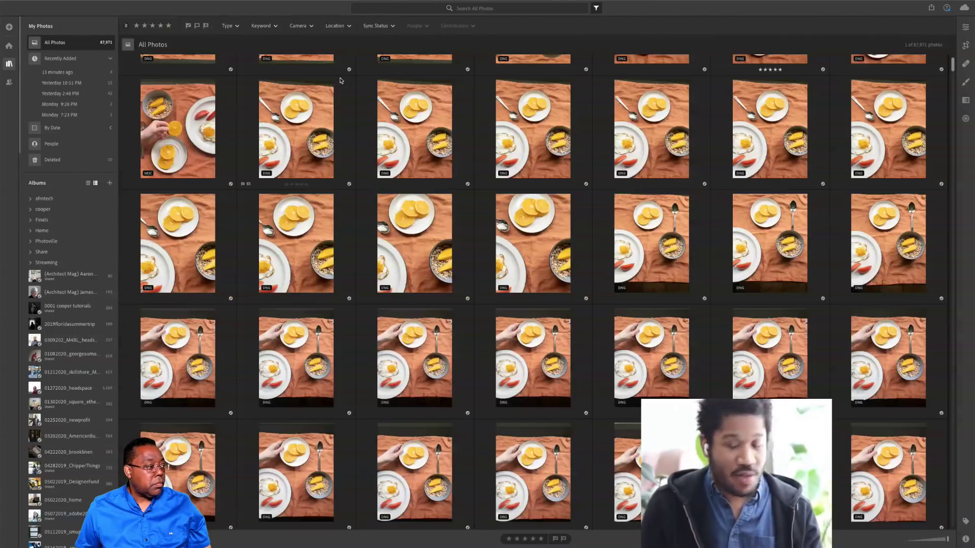
# Search All Photos for "yellow", and clear the search
pyautogui.click(413, 9)
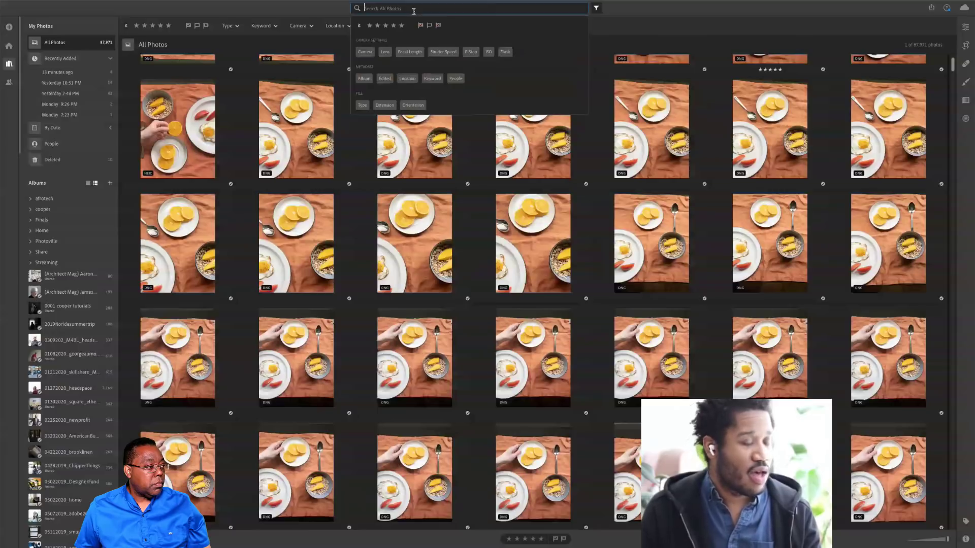
pyautogui.write('yellow')
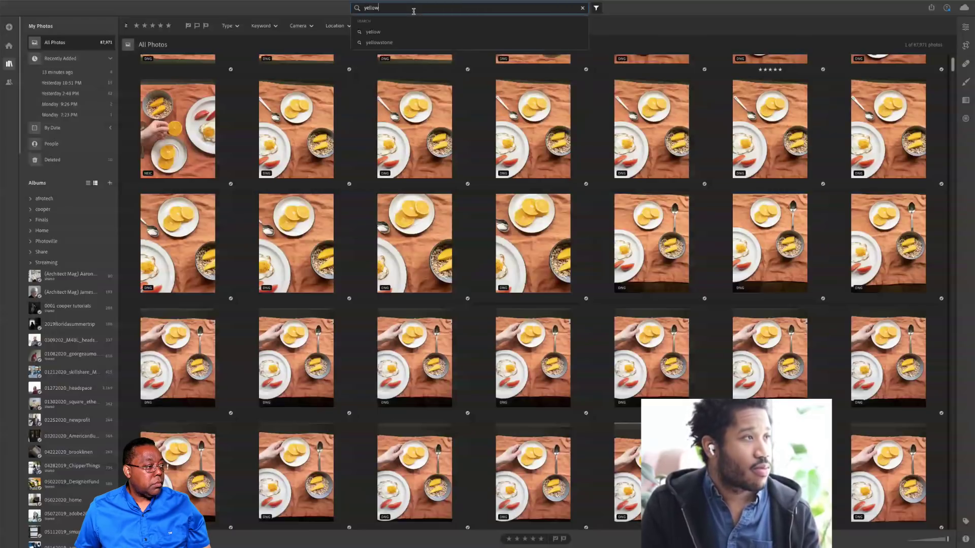
pyautogui.press('Return')
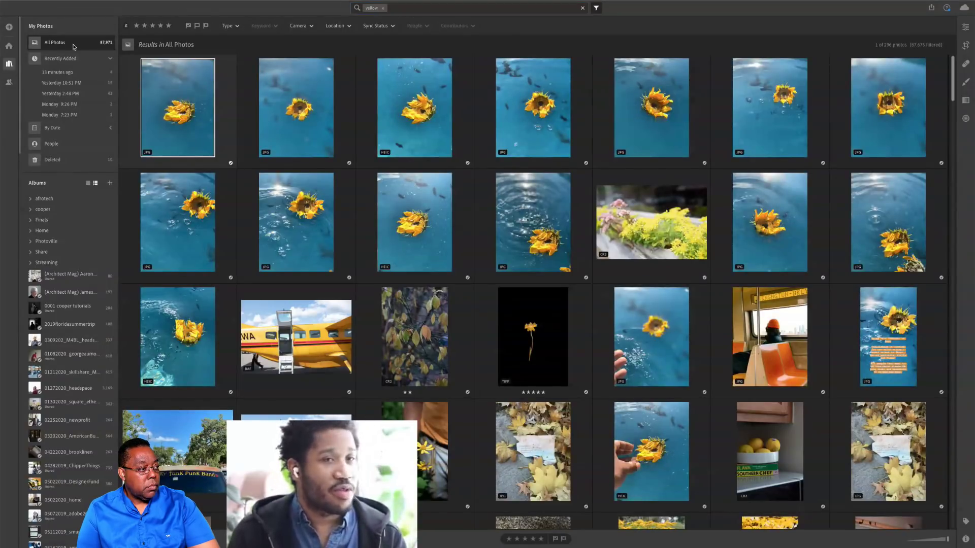
pyautogui.click(582, 8)
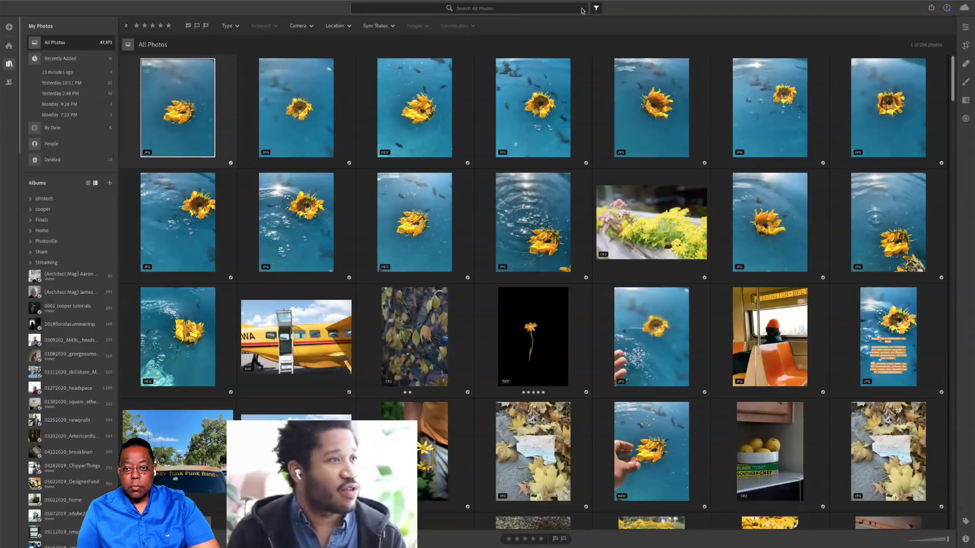
# Look through the Location, Camera and Sync Status filter options without applying any of them
pyautogui.click(336, 26)
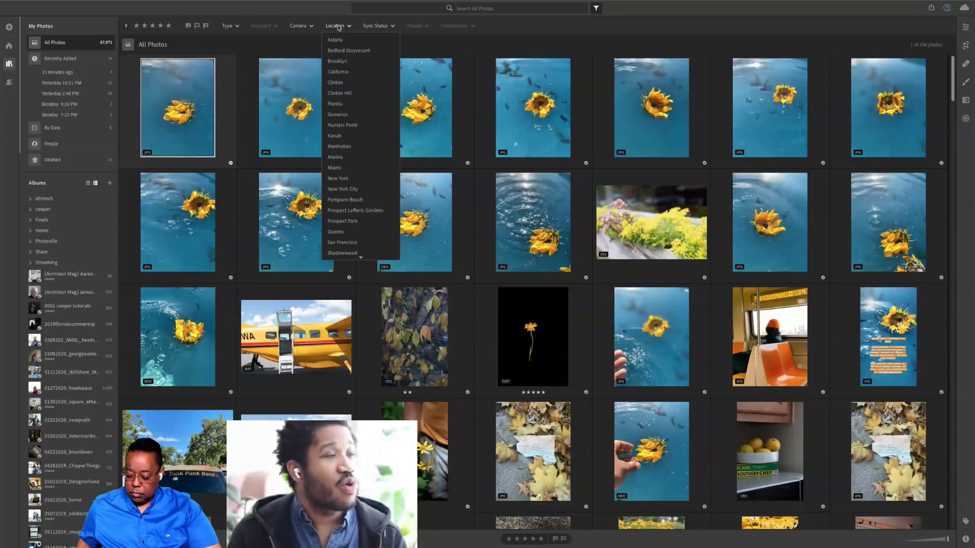
pyautogui.click(337, 114)
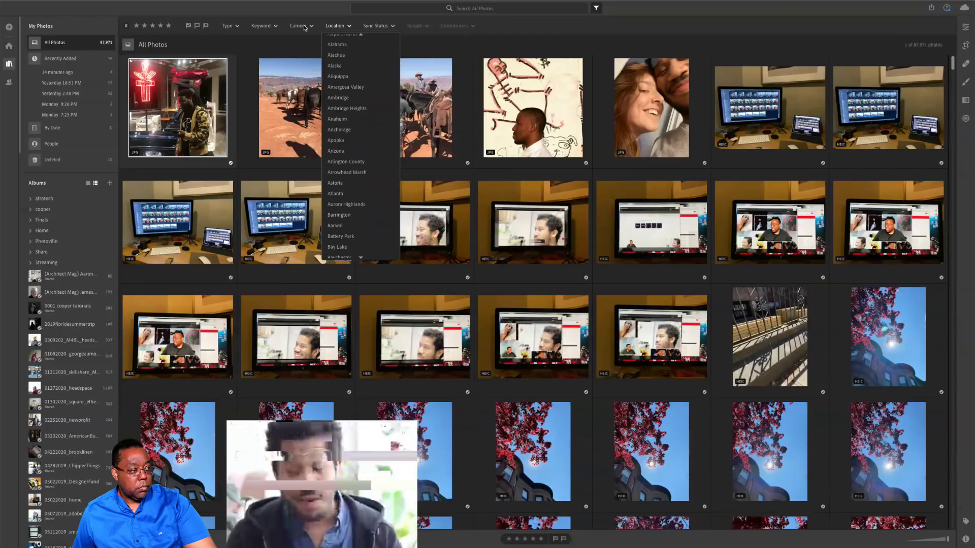
pyautogui.click(304, 26)
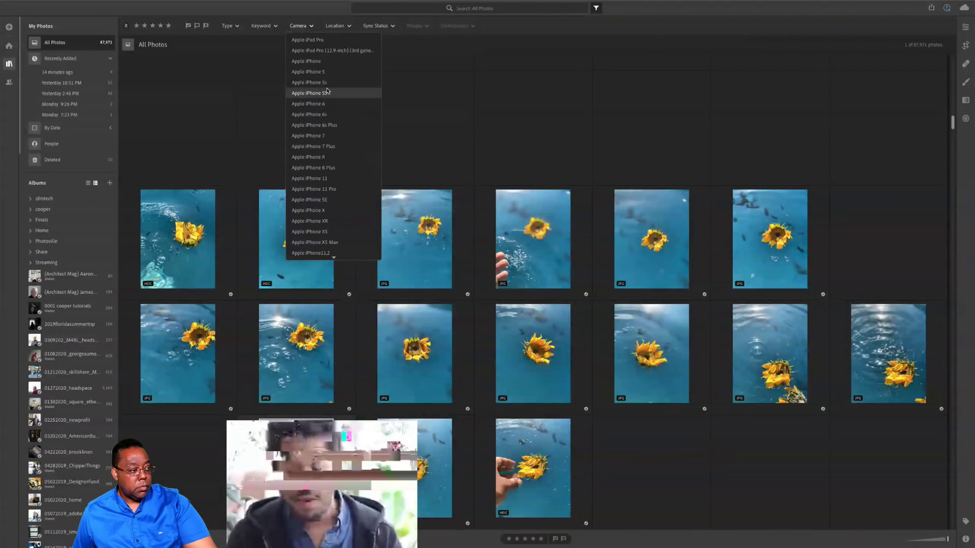
pyautogui.scroll(-3, 325, 92)
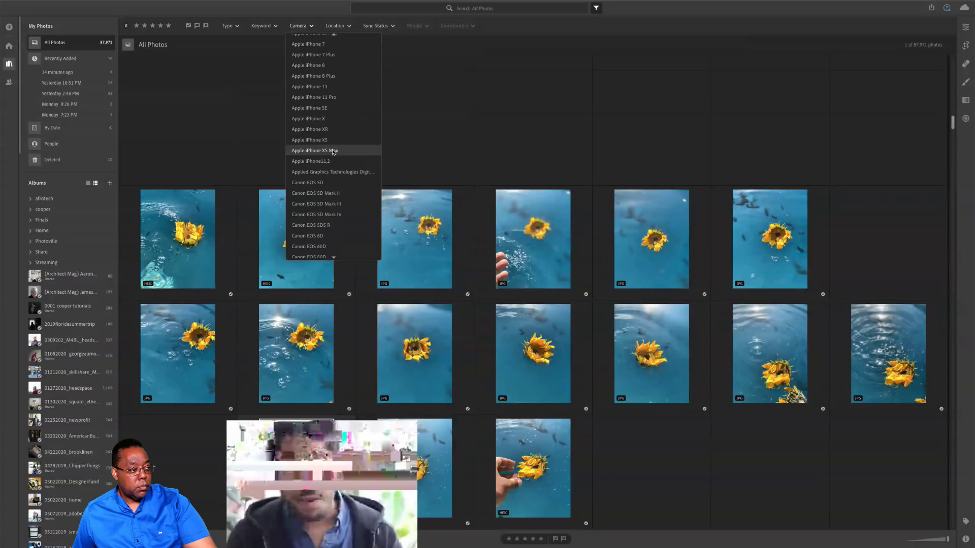
pyautogui.scroll(-5, 333, 150)
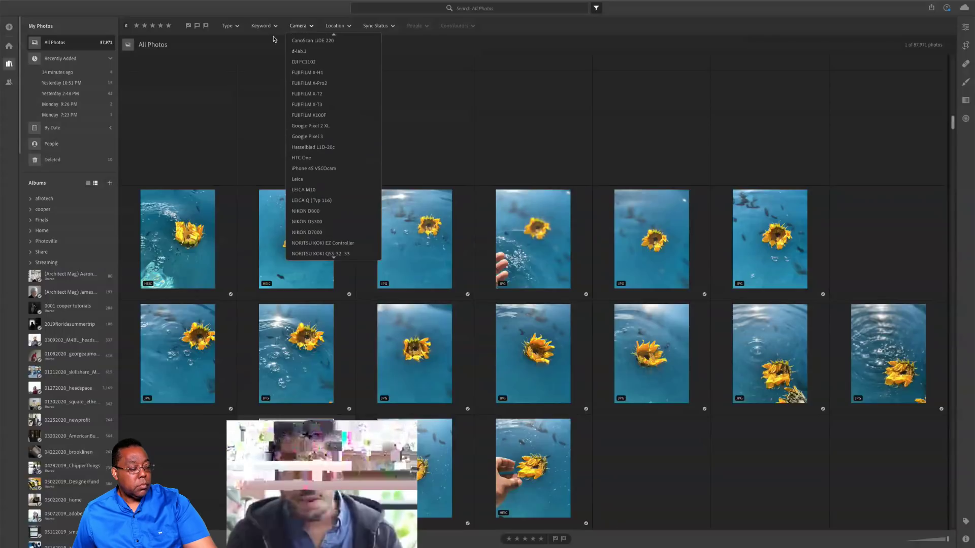
pyautogui.click(383, 30)
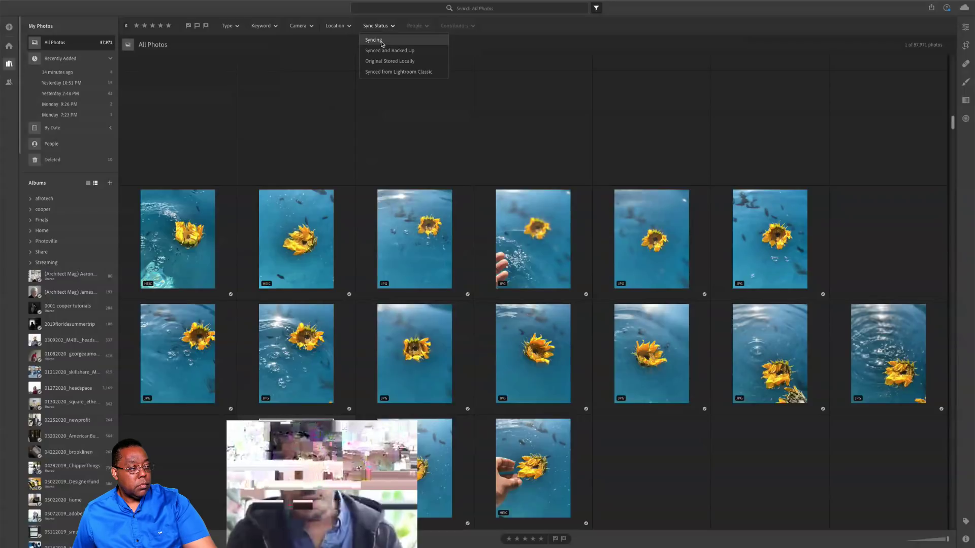
pyautogui.click(378, 72)
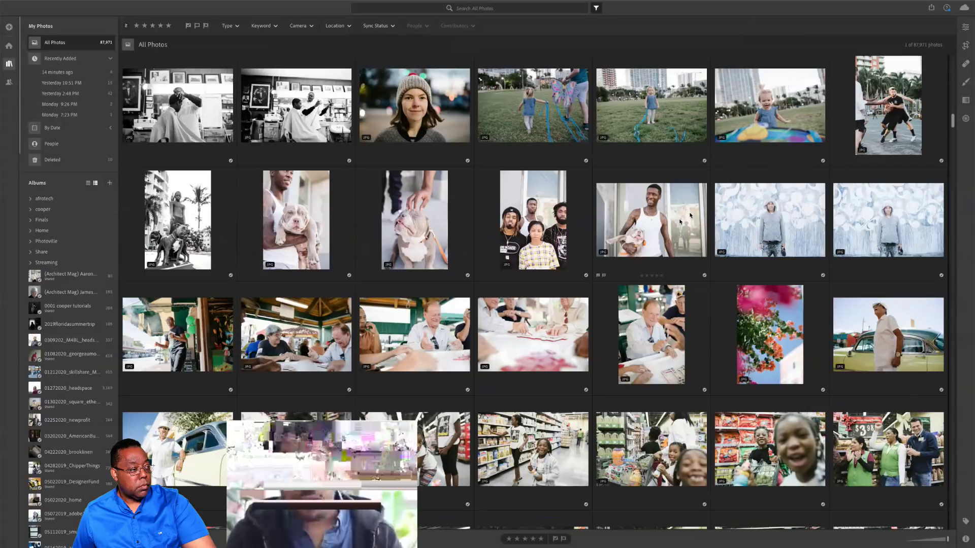
# View the options for the second Architect Mag album, including Store Album Locally, and dismiss them
pyautogui.rightClick(86, 294)
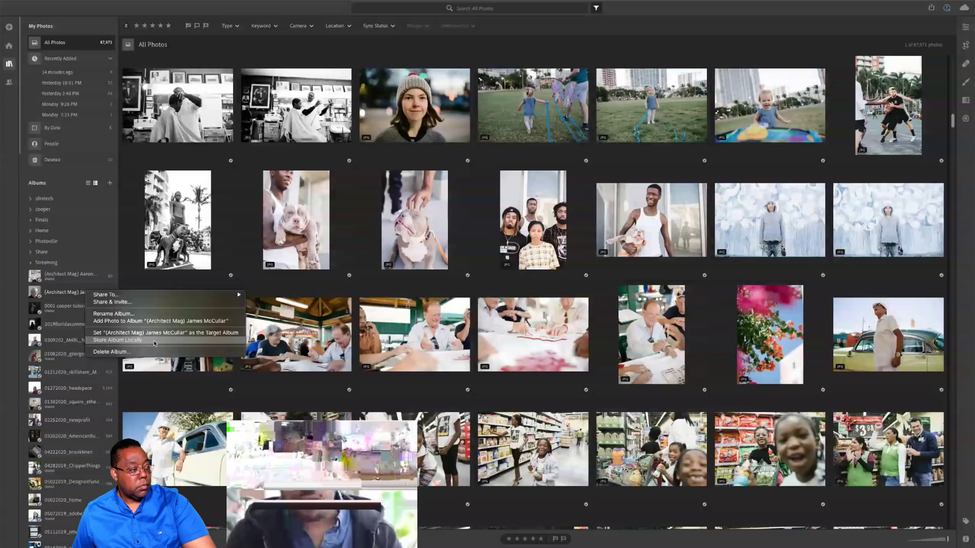
pyautogui.click(423, 237)
pyautogui.moveTo(423, 237)
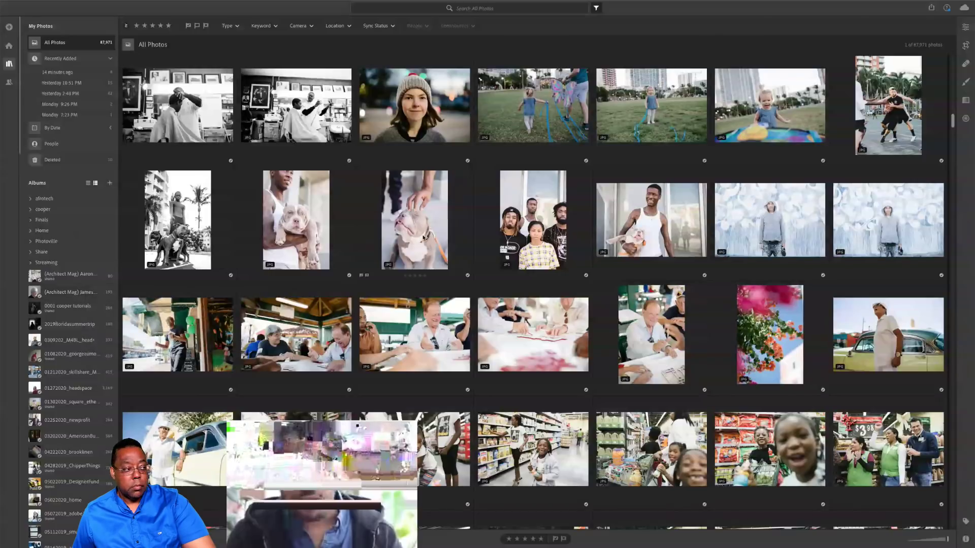
# Enlarge the black-and-white photo of the boy with two dogs, and check the cloud storage and sync status
pyautogui.click(207, 244)
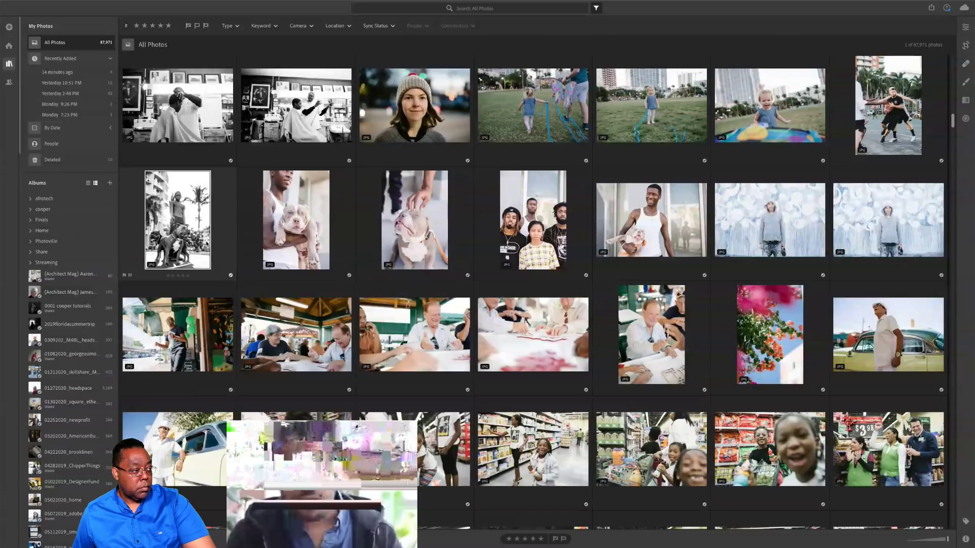
pyautogui.doubleClick(207, 244)
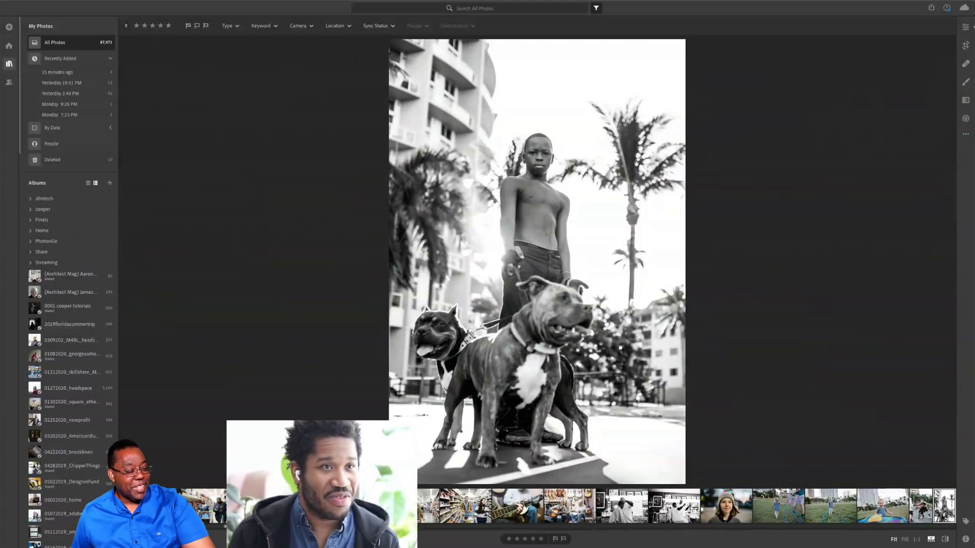
pyautogui.click(966, 11)
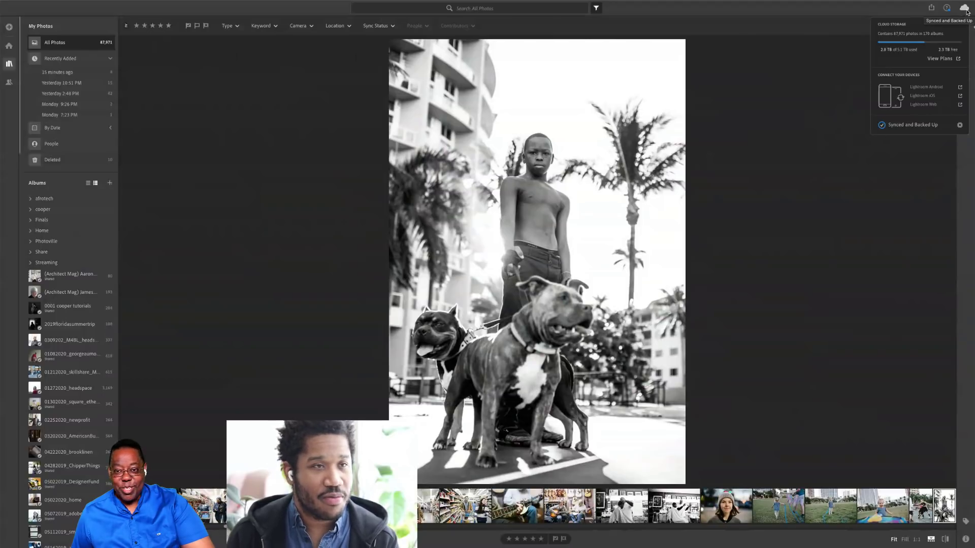
pyautogui.click(965, 10)
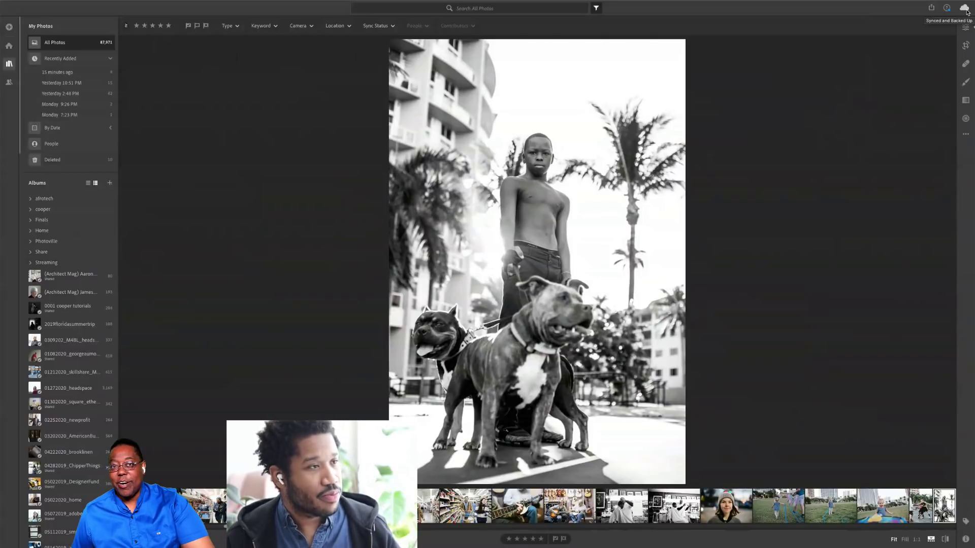
pyautogui.moveTo(260, 4)
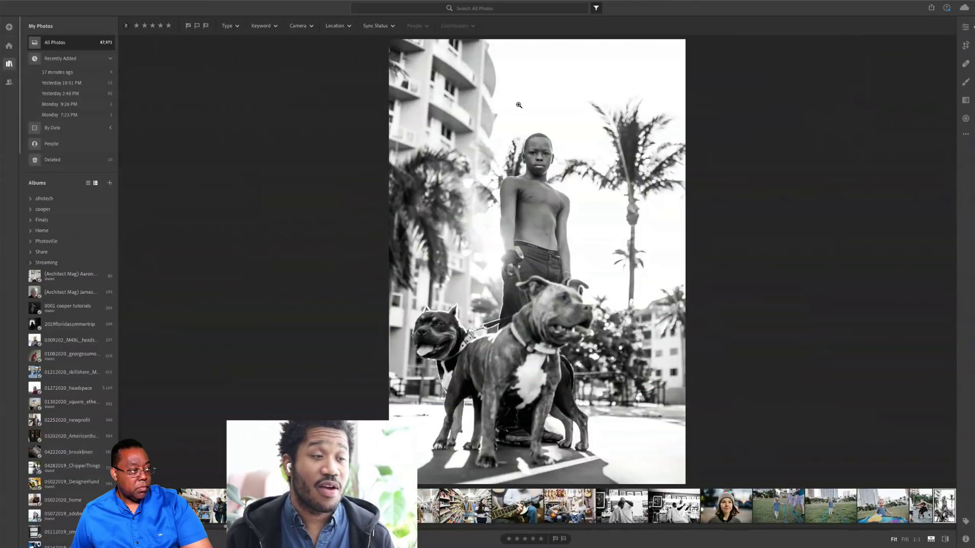
# Browse the All Photos grid, view the street basketball photo enlarged, and return to the grid
pyautogui.press('g')
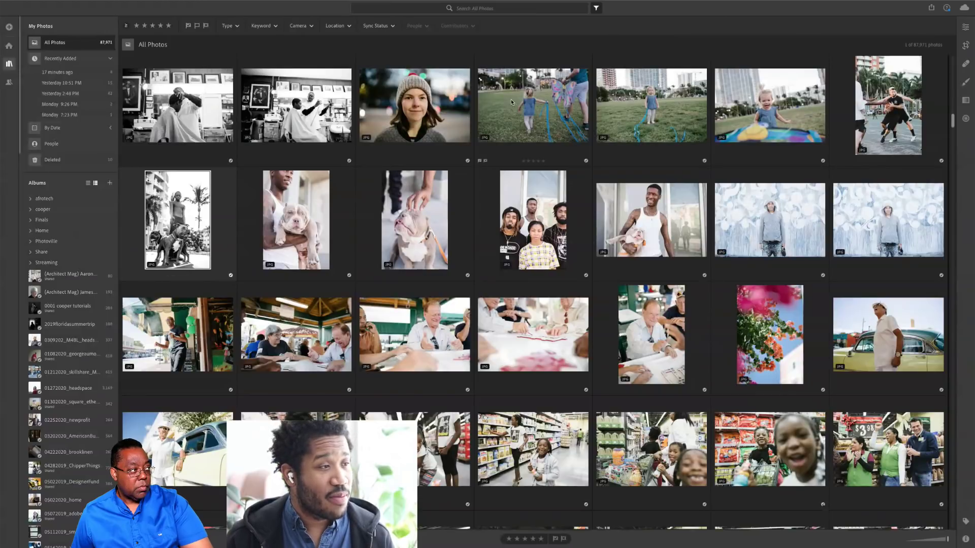
pyautogui.scroll(5, 558, 142)
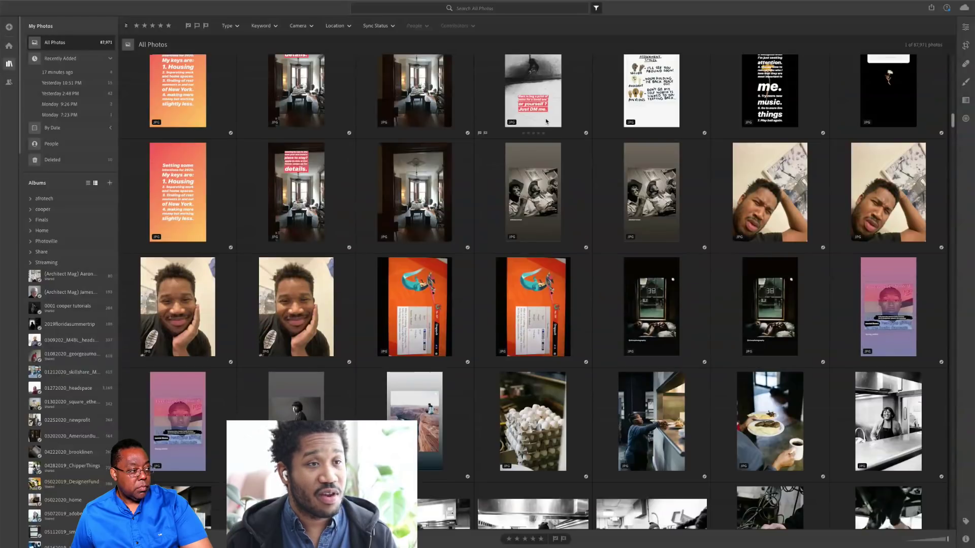
pyautogui.press('d')
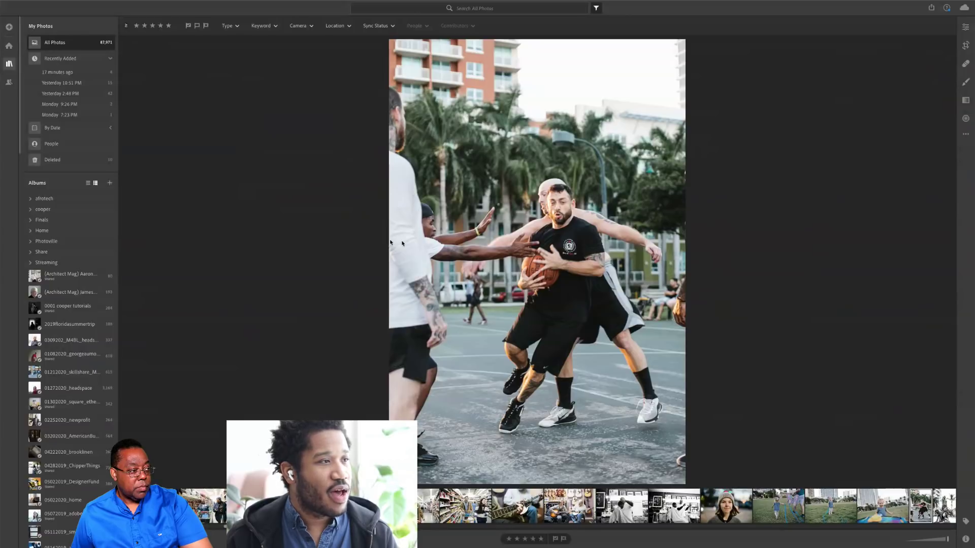
pyautogui.press('g')
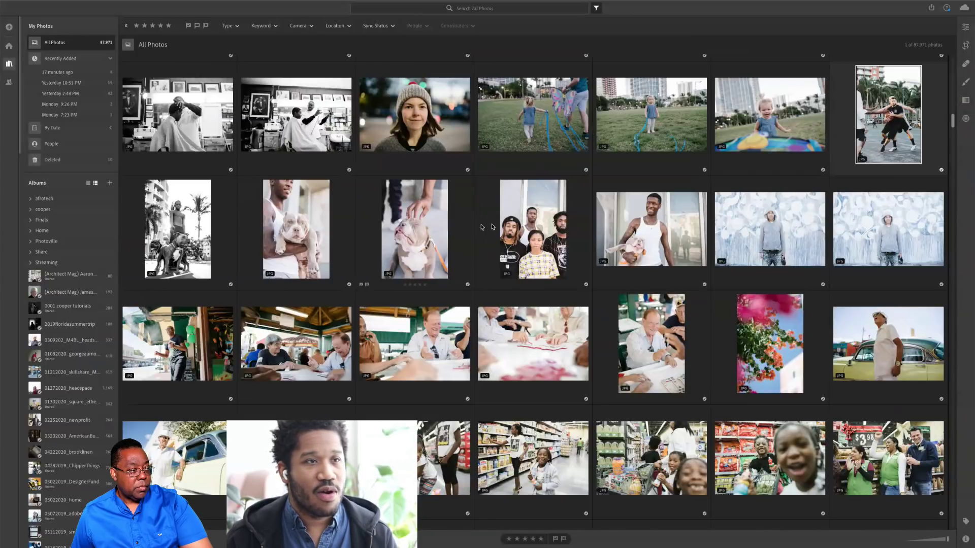
pyautogui.click(963, 7)
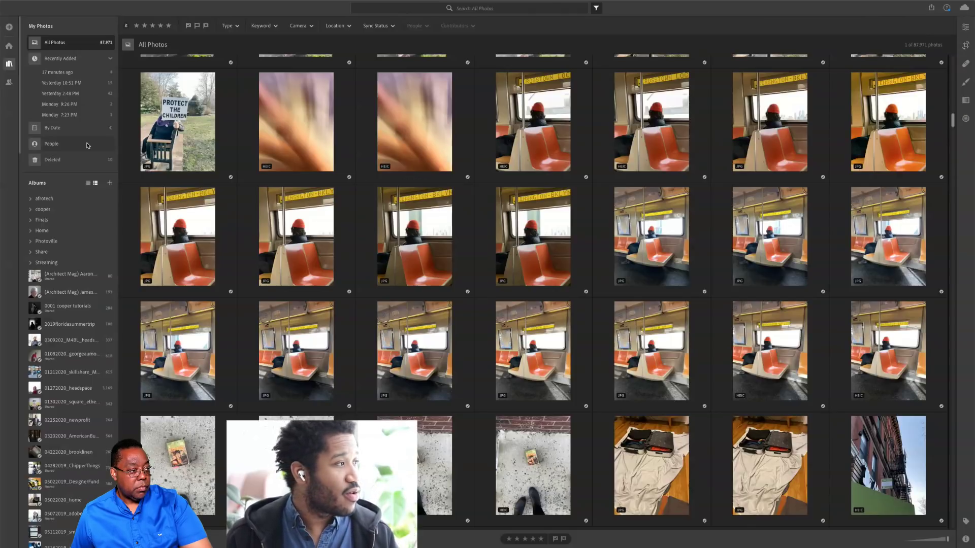
# View the photos in the Streaming folder, and open the Finals folder
pyautogui.click(47, 263)
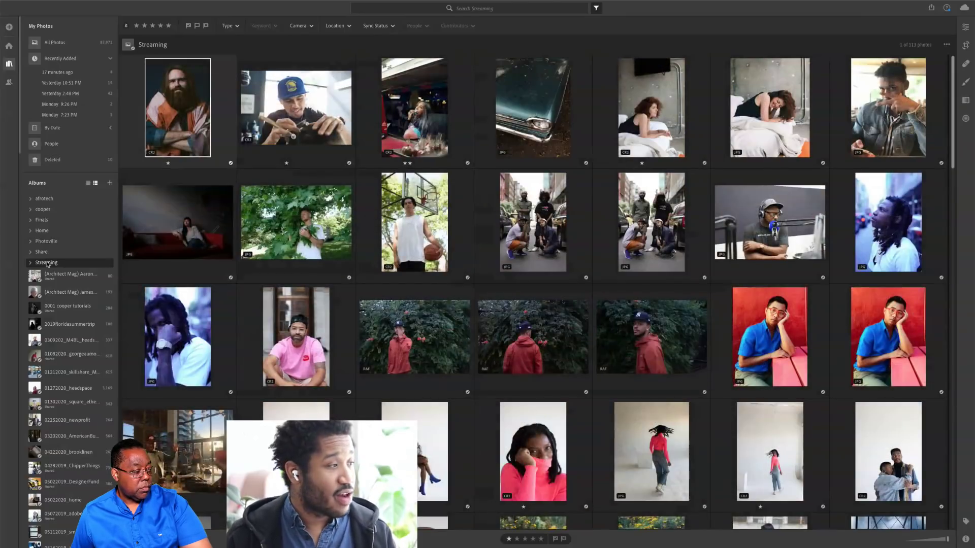
pyautogui.click(41, 220)
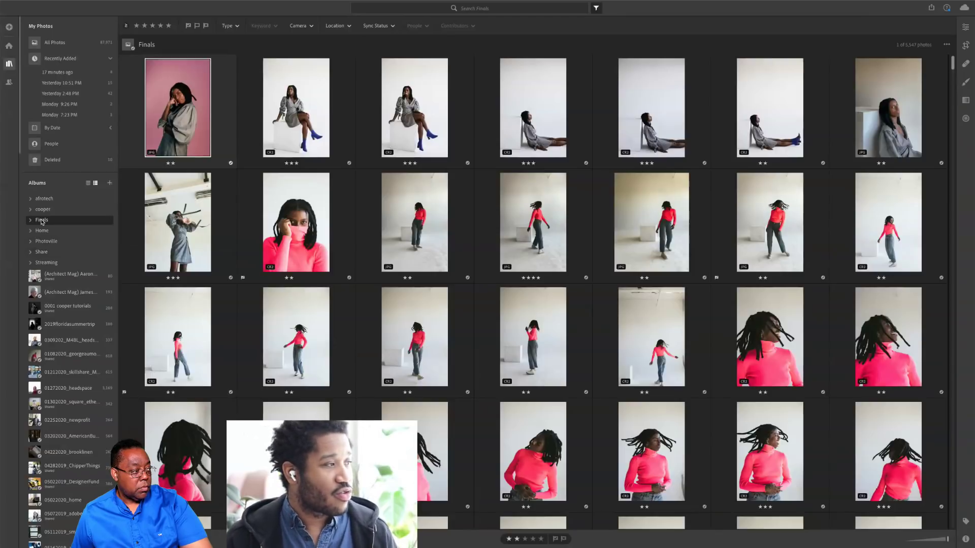
# Expand the Finals folder, view the 06082019_amexdc album and its options, dismiss them, and collapse the folder
pyautogui.click(31, 219)
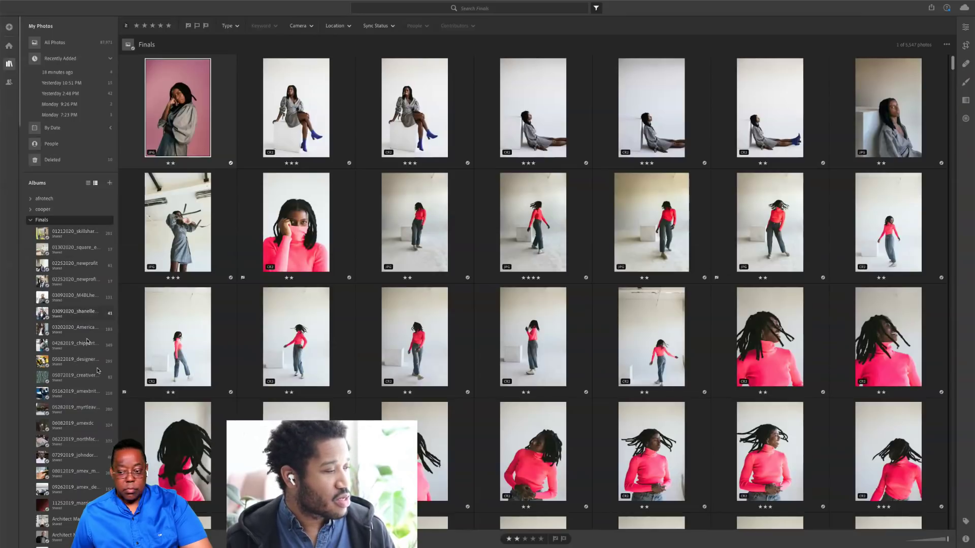
pyautogui.click(87, 426)
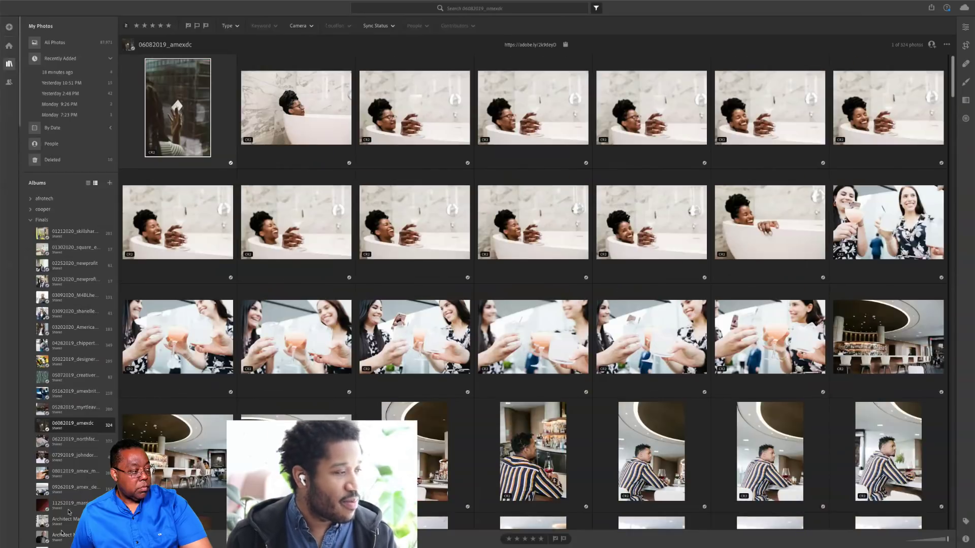
pyautogui.rightClick(78, 428)
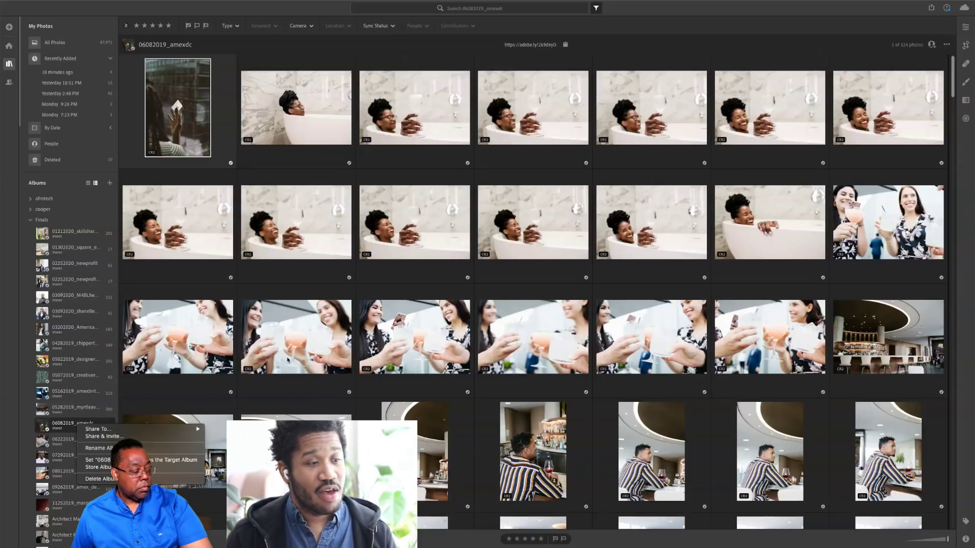
pyautogui.click(313, 351)
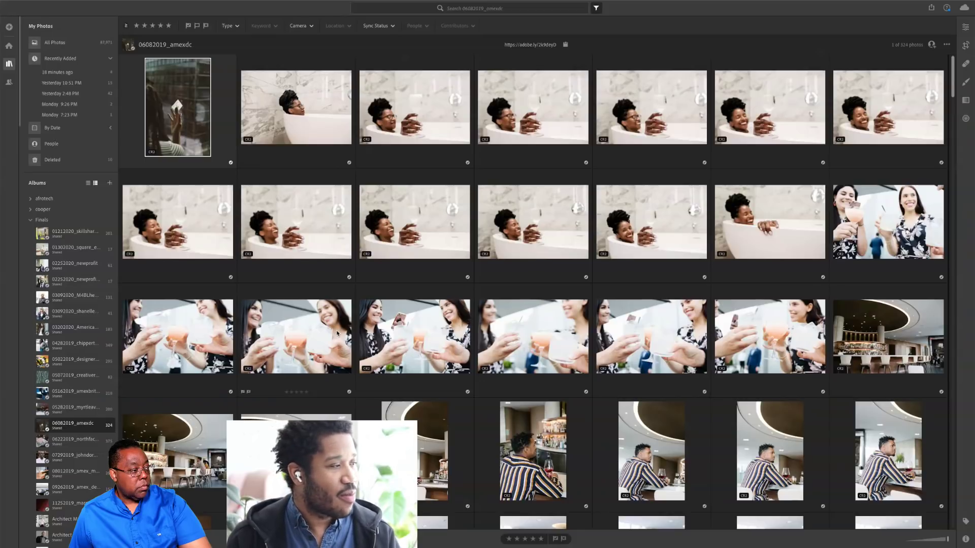
pyautogui.click(31, 221)
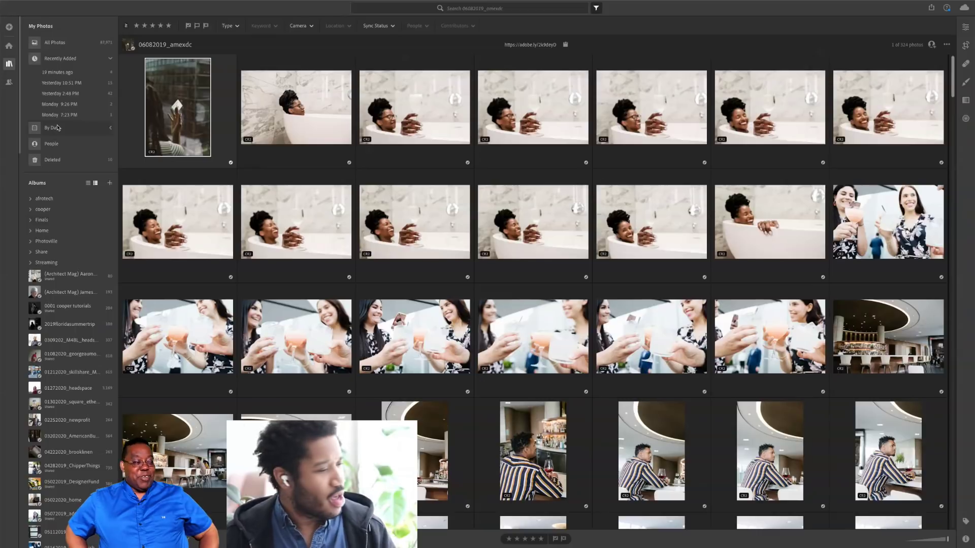
# Look through the album list and return to the All Photos grid
pyautogui.scroll(-6, 48, 198)
pyautogui.scroll(4, 46, 186)
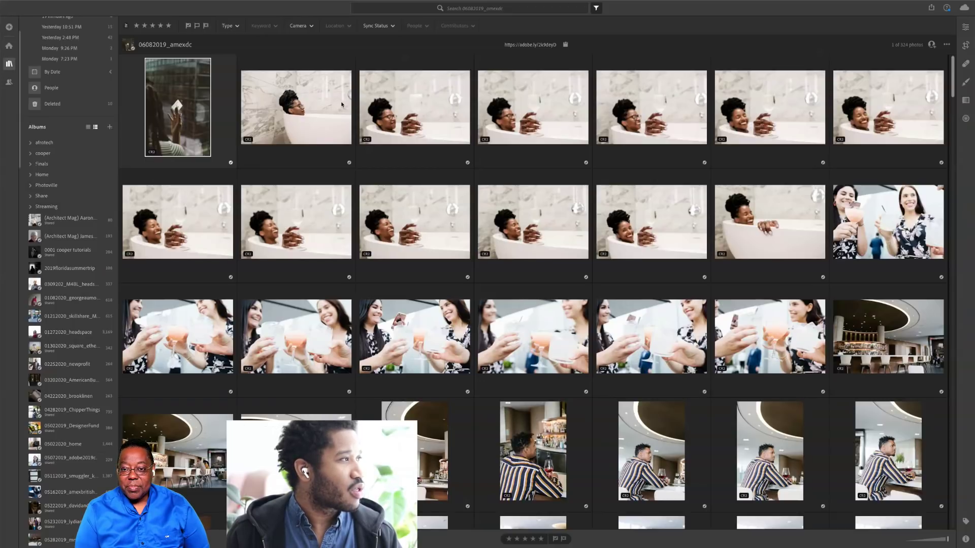
pyautogui.click(9, 64)
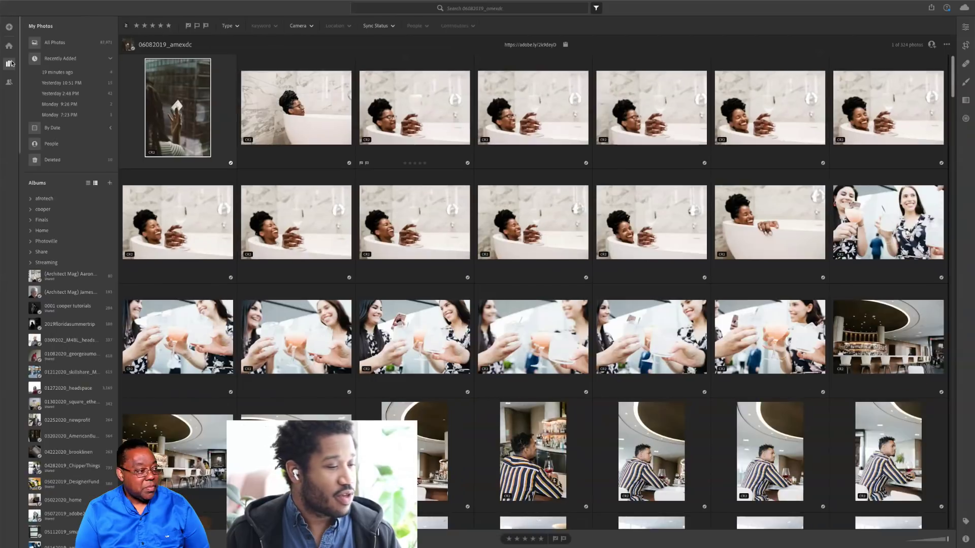
pyautogui.click(9, 64)
pyautogui.click(55, 42)
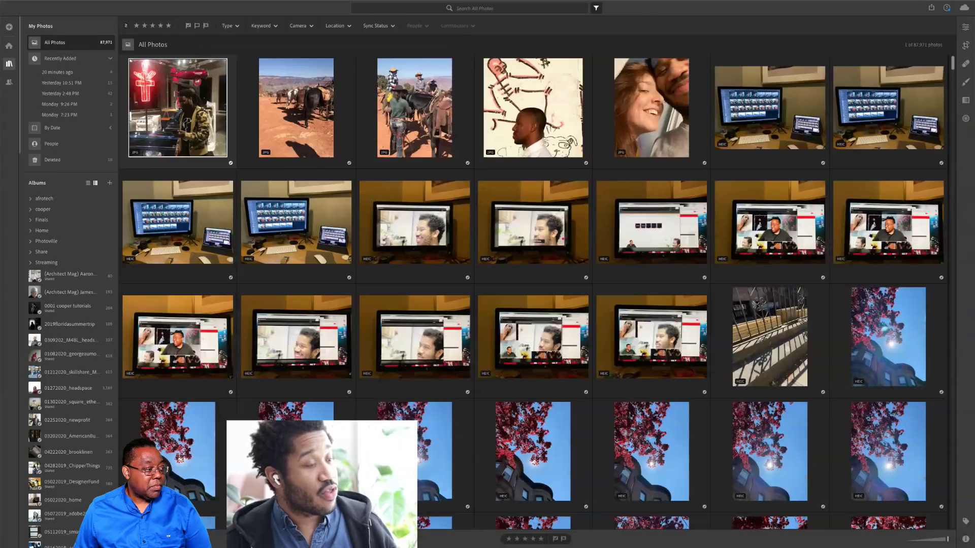
# View the sort options for All Photos, and show the library in the borderless photo grid with large thumbnails
pyautogui.click(196, 539)
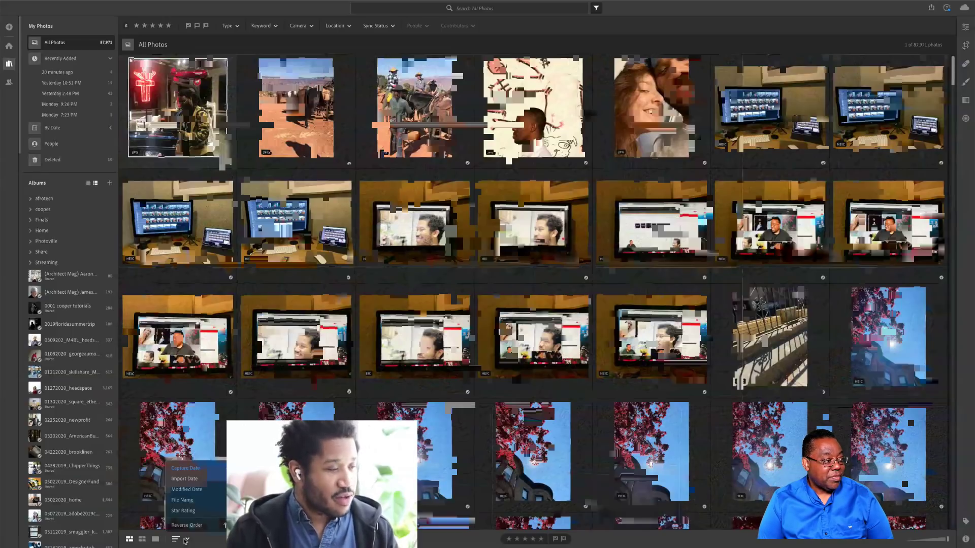
pyautogui.press('Escape')
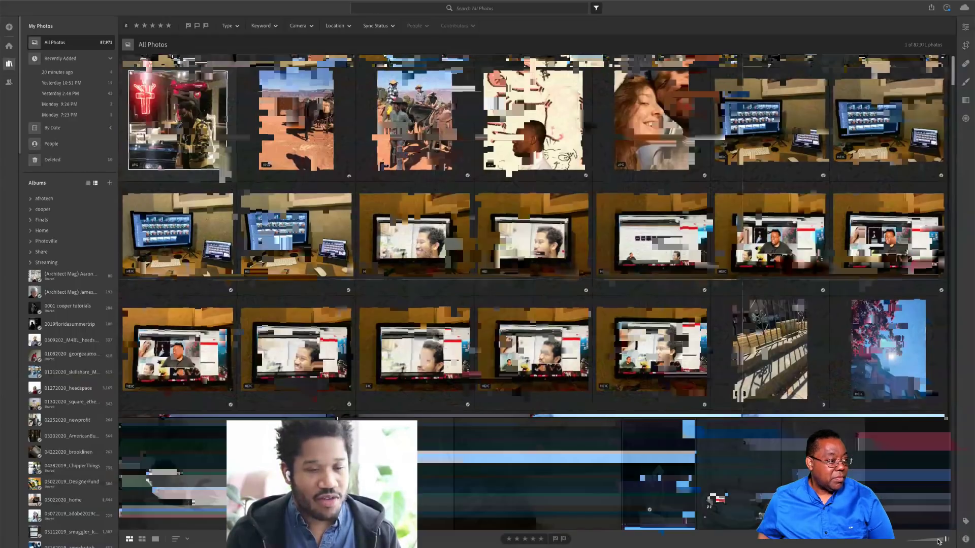
pyautogui.click(946, 540)
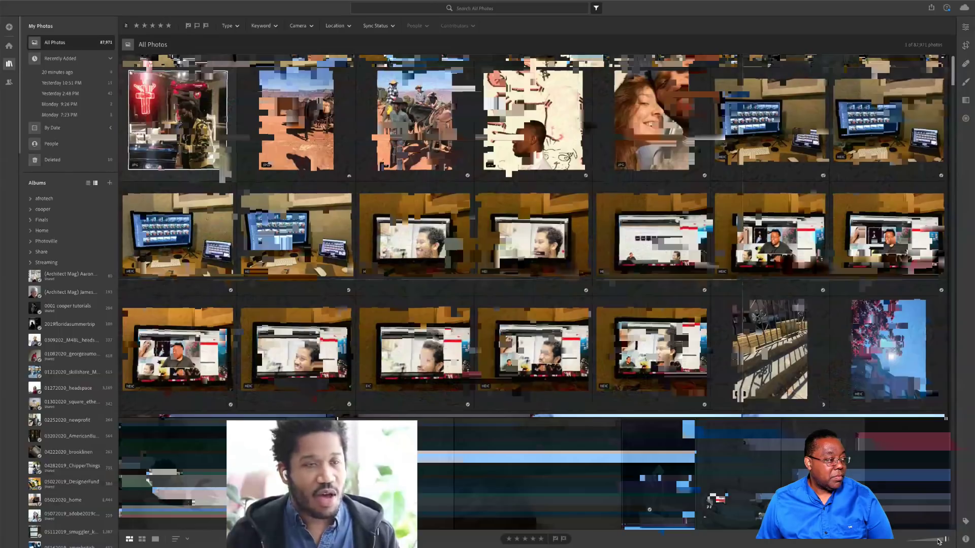
pyautogui.moveTo(939, 542); pyautogui.dragTo(929, 541)
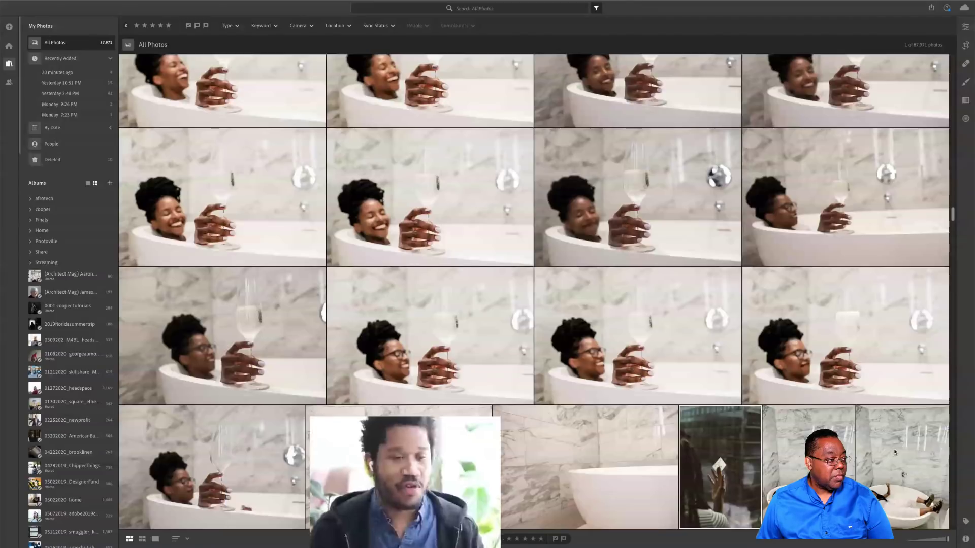
# View the selected photo's info and hide it, and try searching All Photos for "edited" before clearing the search
pyautogui.click(965, 540)
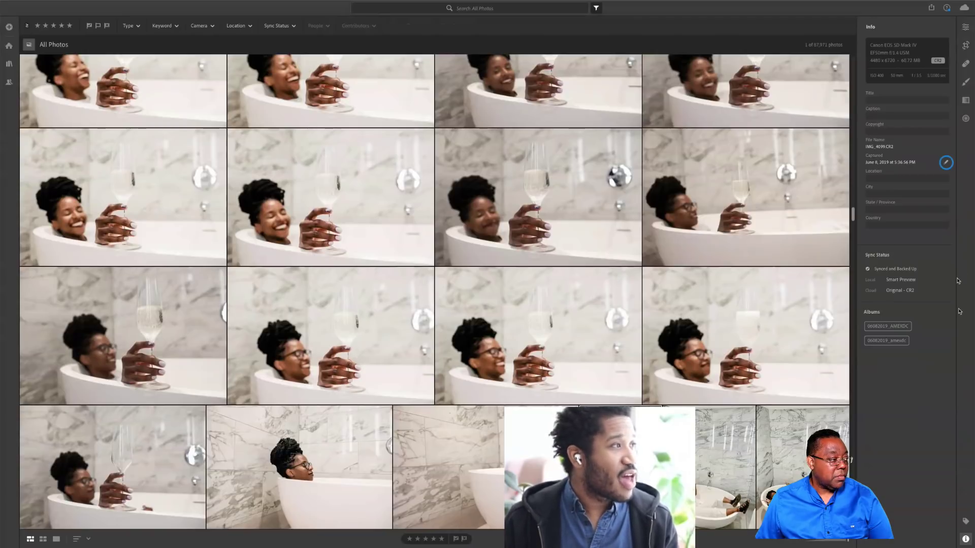
pyautogui.press('i')
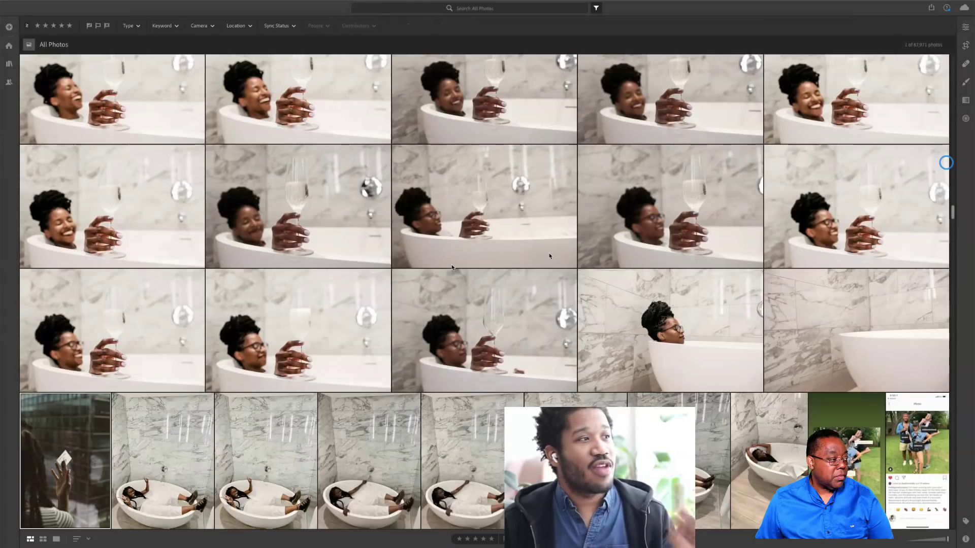
pyautogui.click(414, 9)
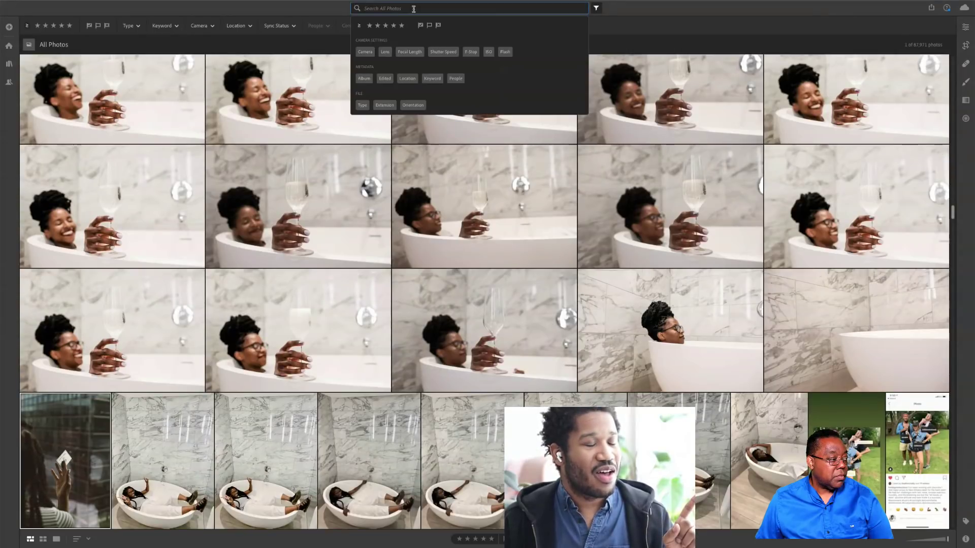
pyautogui.write('edited')
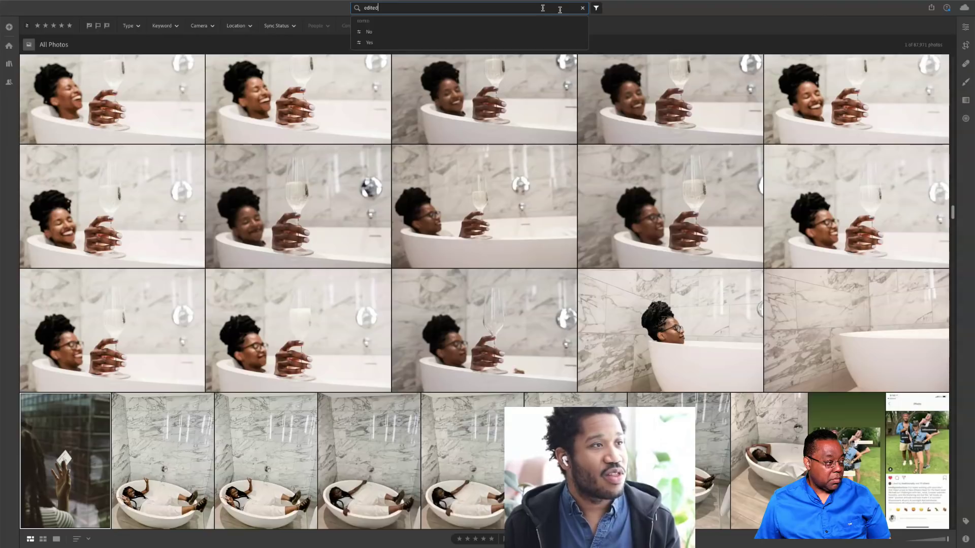
pyautogui.click(583, 8)
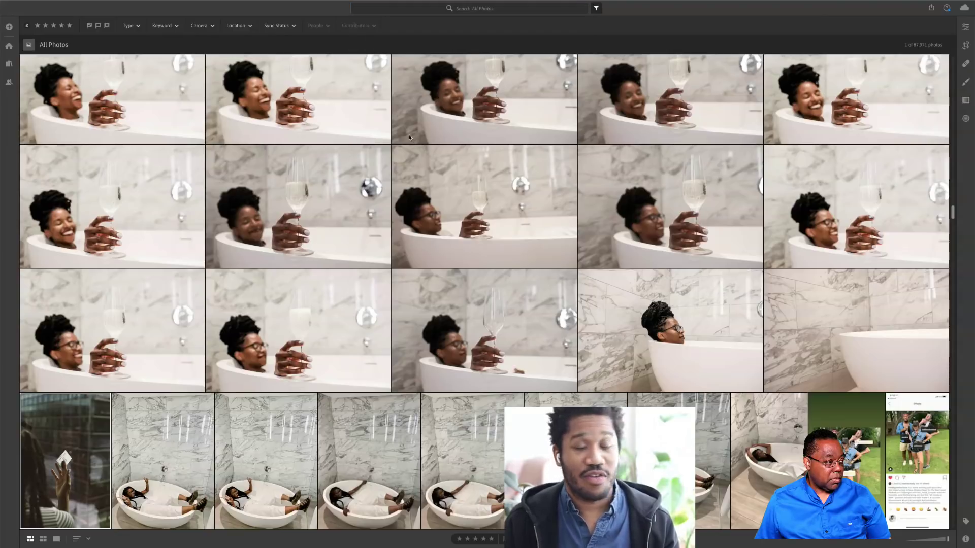
# Open the curves + color mix album in the Streaming folder and enlarge the blue-toned street profile portrait
pyautogui.click(9, 65)
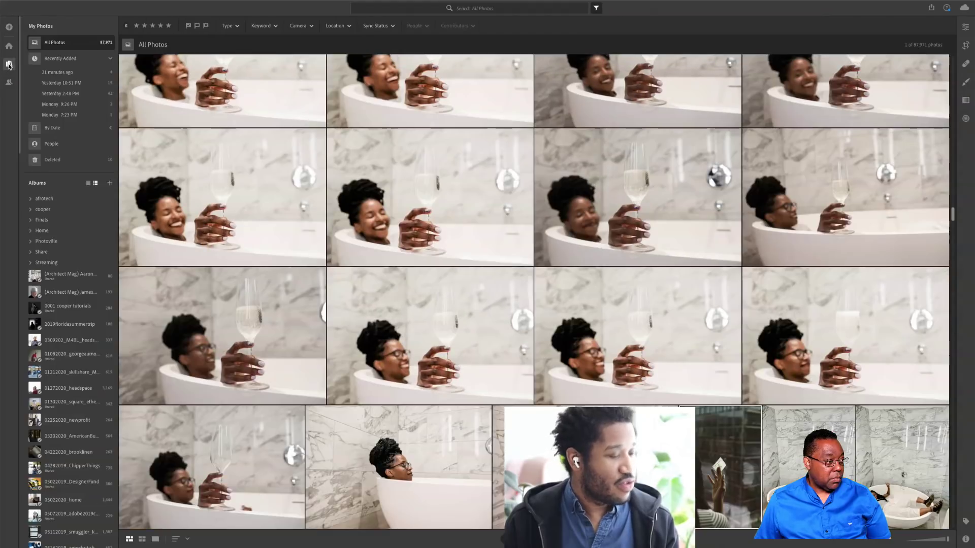
pyautogui.click(40, 263)
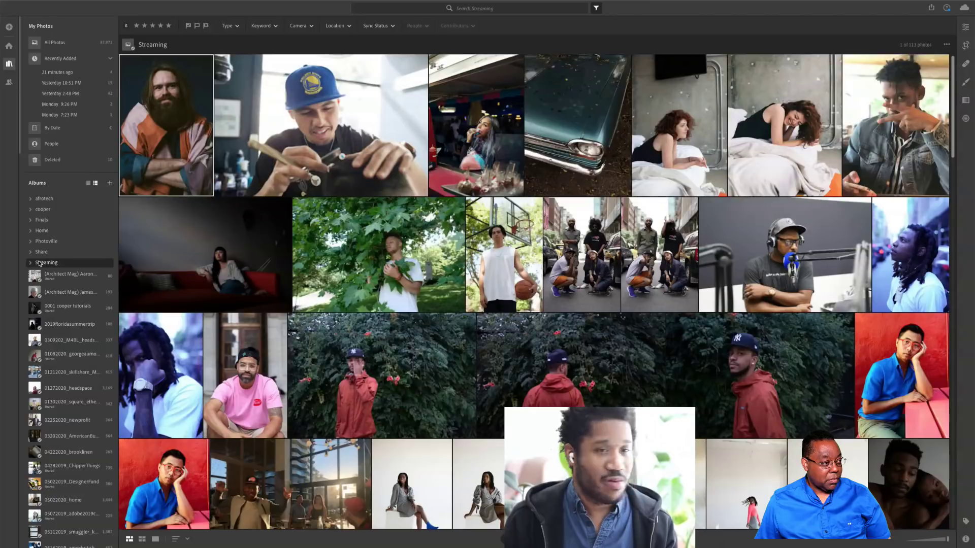
pyautogui.click(40, 263)
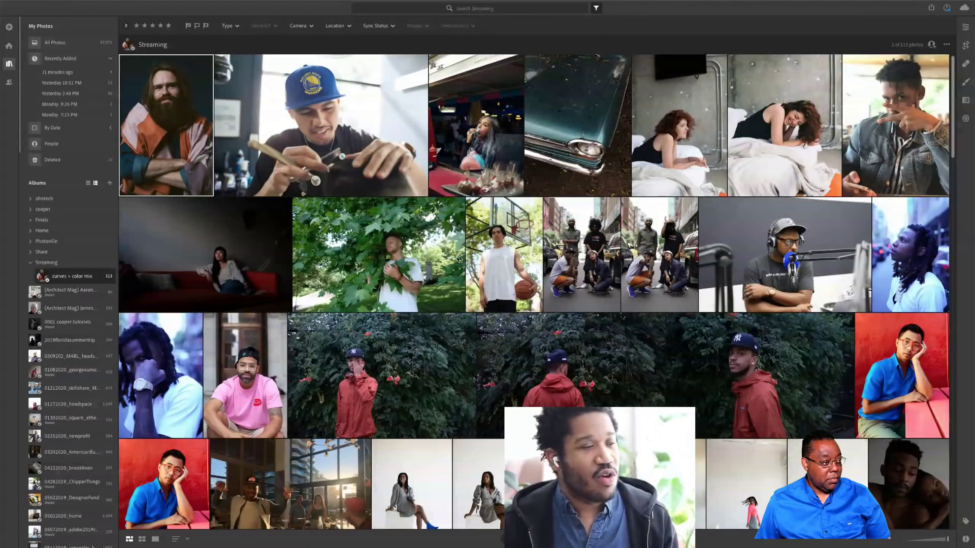
pyautogui.doubleClick(909, 255)
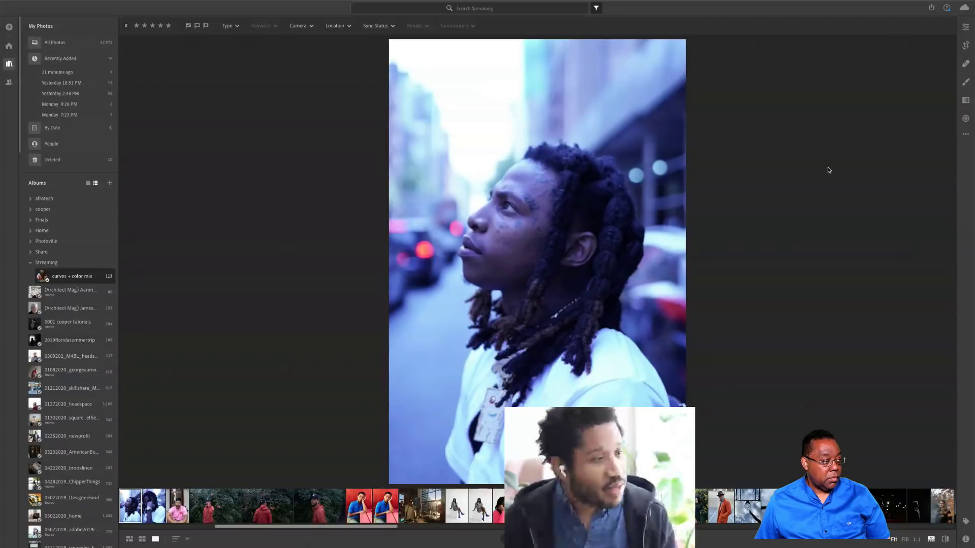
# Open the Edit controls for the portrait, and turn the highlight clipping overlay on and off
pyautogui.click(965, 27)
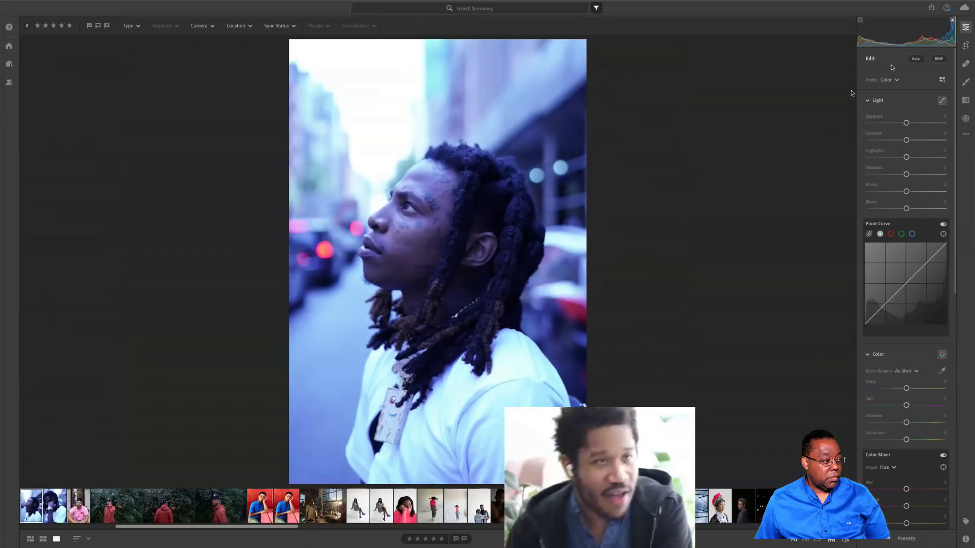
pyautogui.click(966, 28)
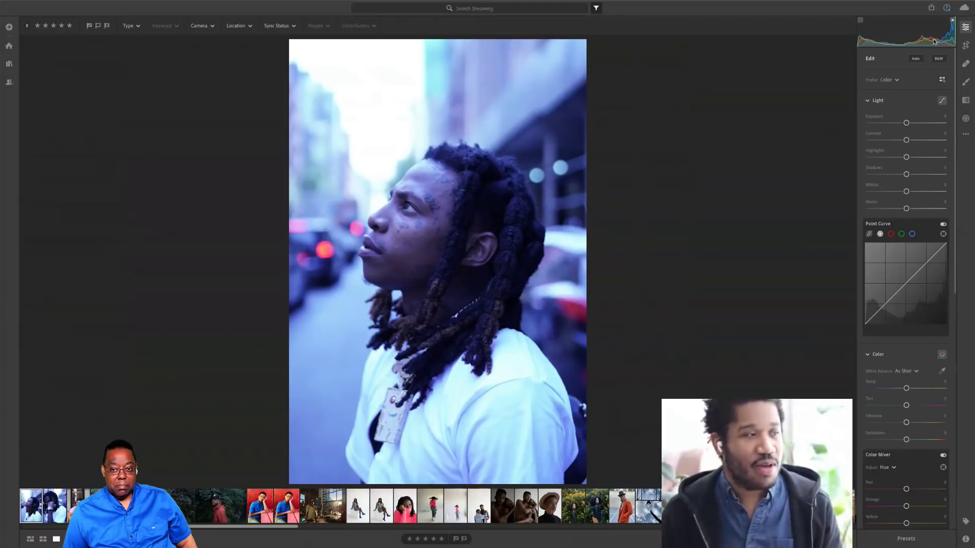
pyautogui.click(952, 19)
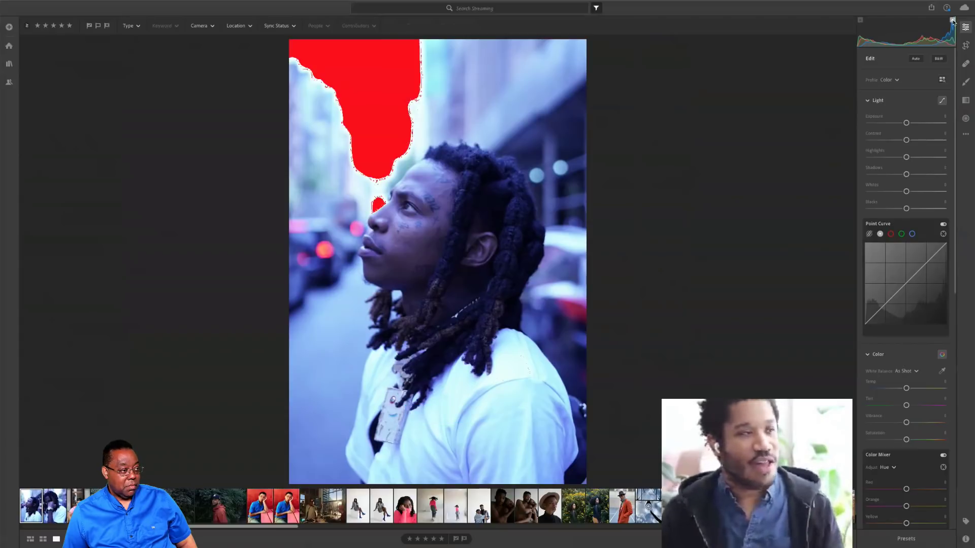
pyautogui.click(952, 20)
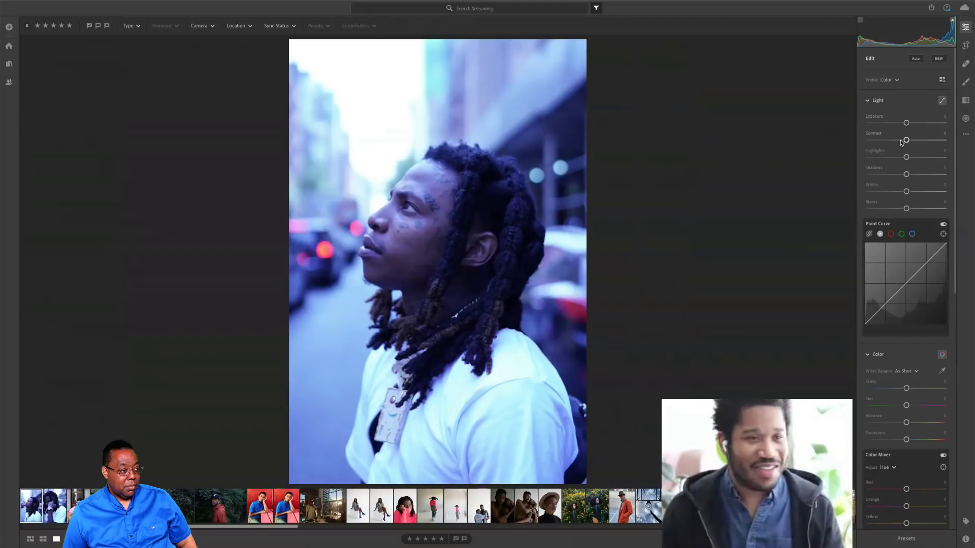
# Look through the Light, Point Curve and Color edit settings, and collapse and re-expand the Color section
pyautogui.scroll(-2, 907, 159)
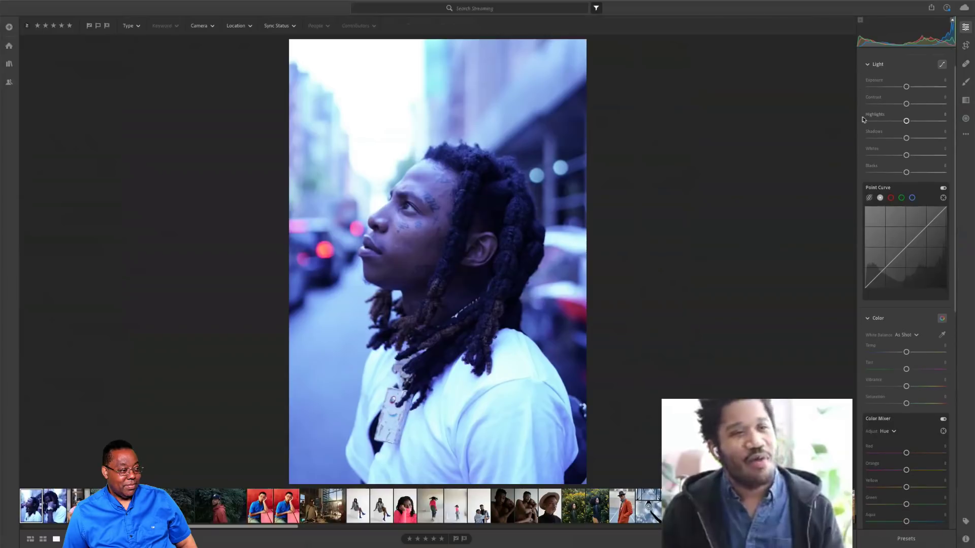
pyautogui.moveTo(868, 126)
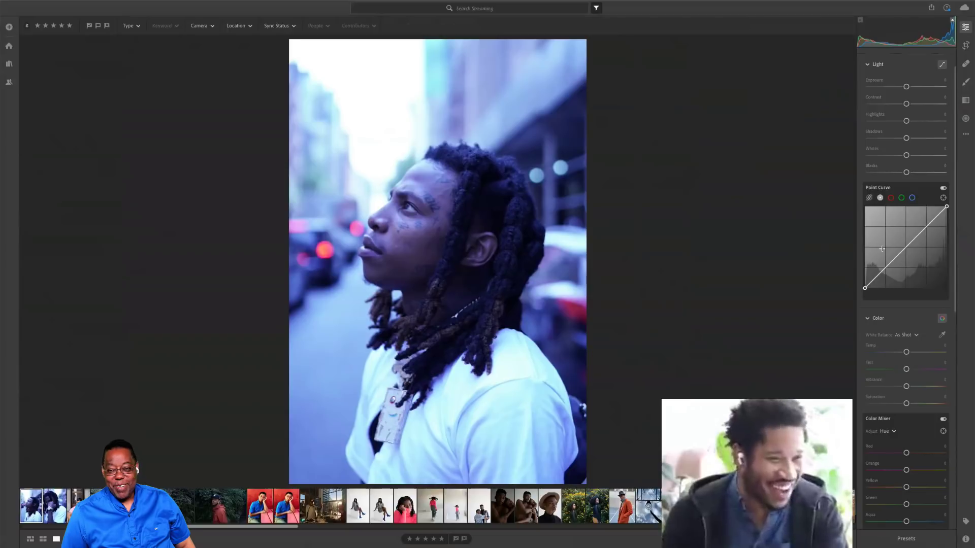
pyautogui.scroll(-3, 882, 249)
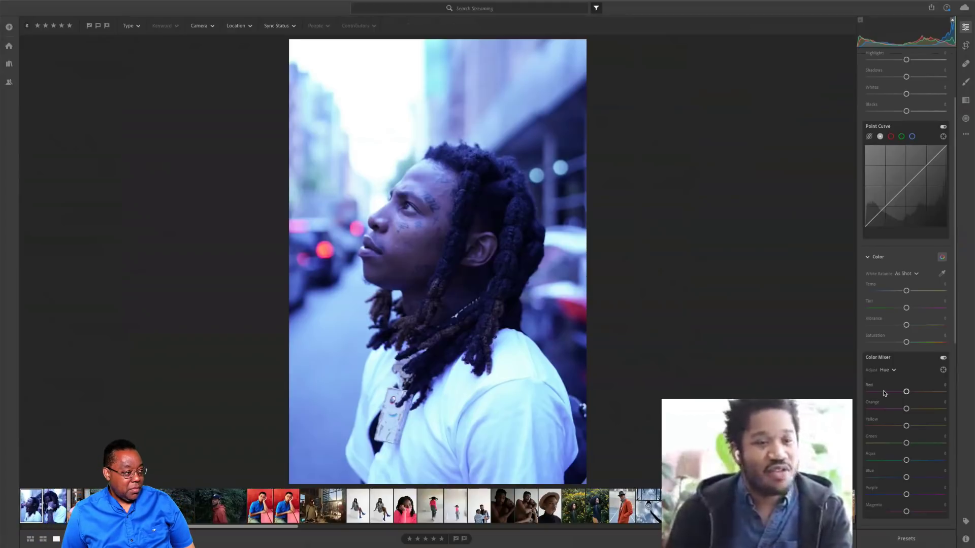
pyautogui.scroll(-2, 883, 356)
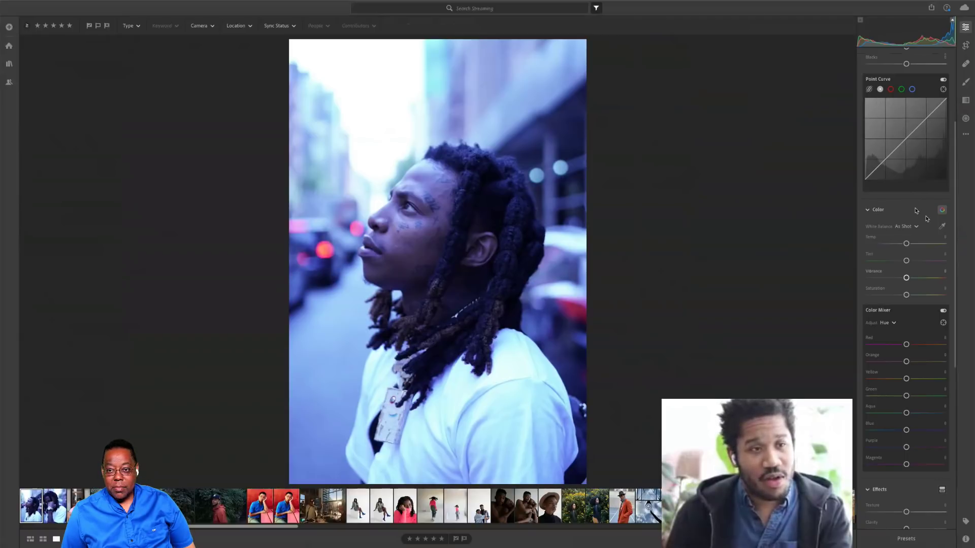
pyautogui.scroll(-1, 899, 225)
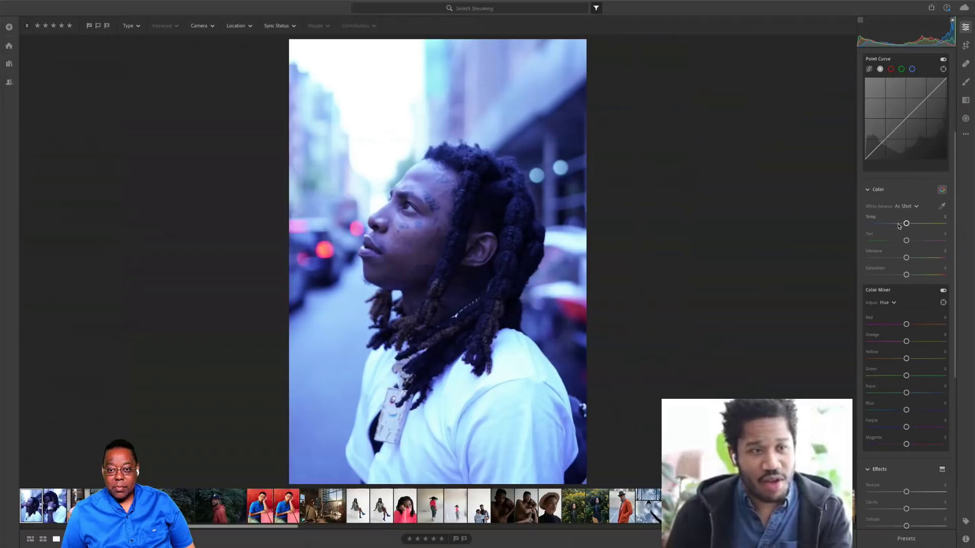
pyautogui.click(868, 190)
pyautogui.click(868, 190)
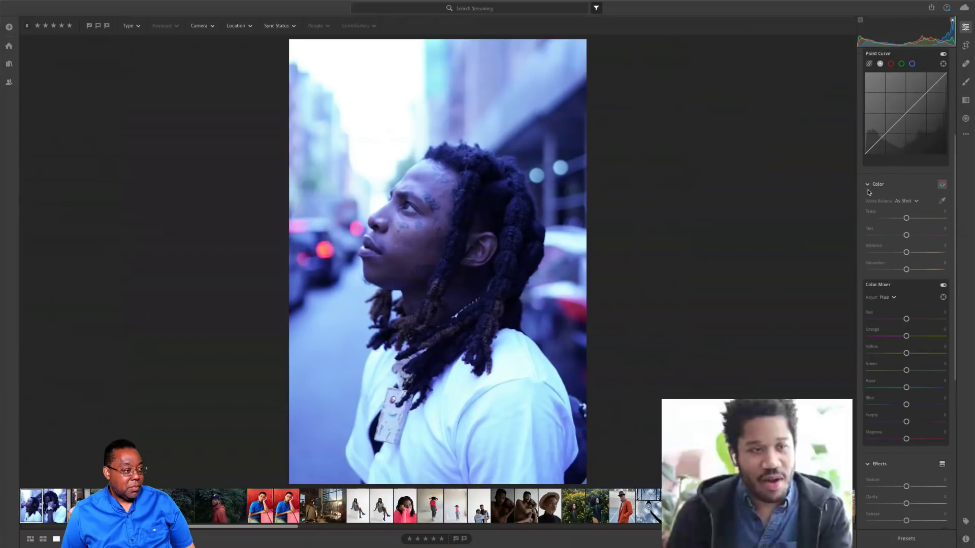
# Hide and reshow the Color Mixer, and look through the Effects, Detail, Optics and Geometry settings
pyautogui.click(942, 185)
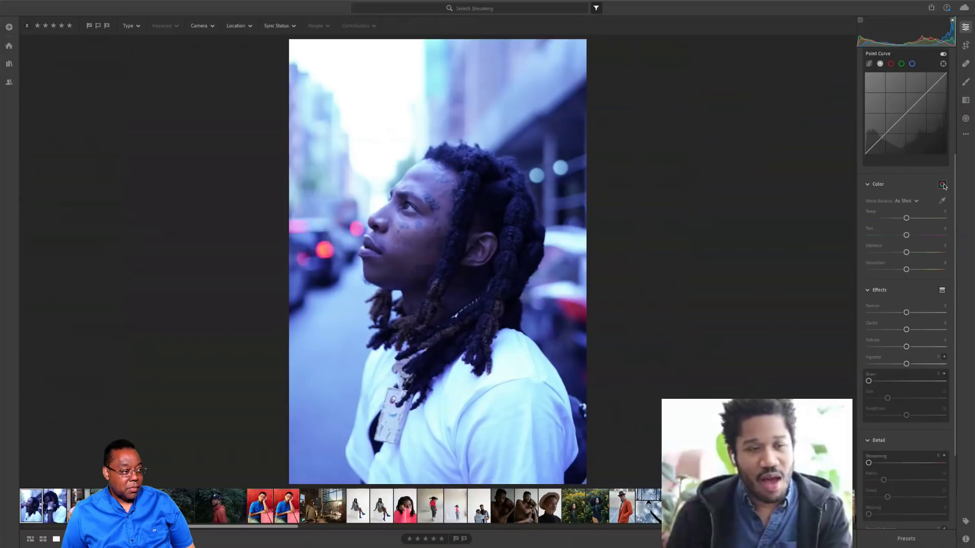
pyautogui.click(943, 185)
pyautogui.scroll(-5, 934, 185)
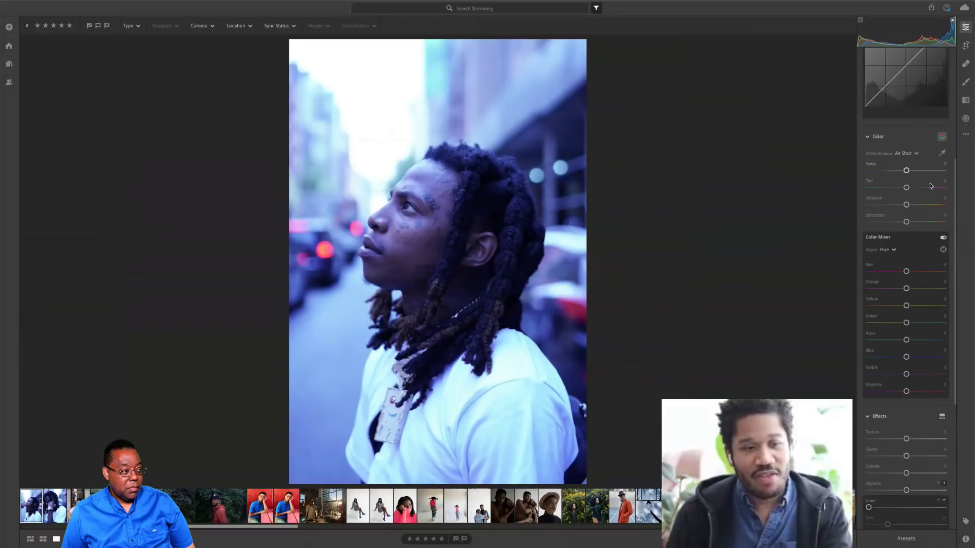
pyautogui.scroll(-3, 930, 186)
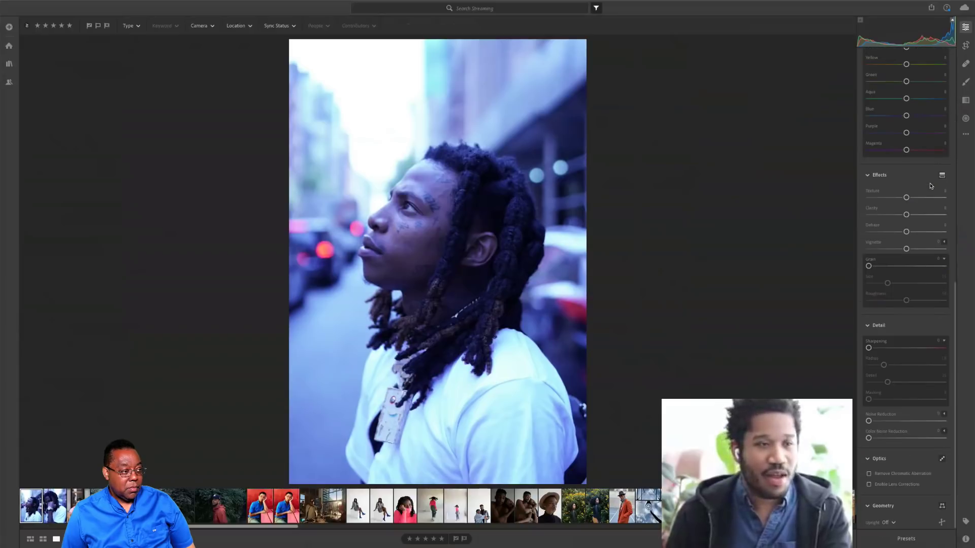
pyautogui.scroll(7, 931, 186)
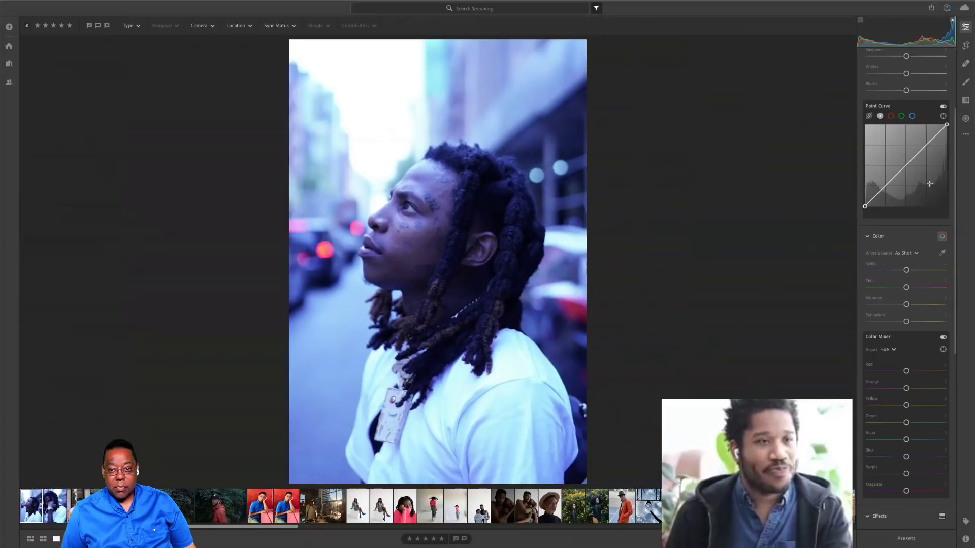
# Try the White Balance Selector on the portrait's white shirt, and undo the resulting white balance change
pyautogui.scroll(3, 929, 184)
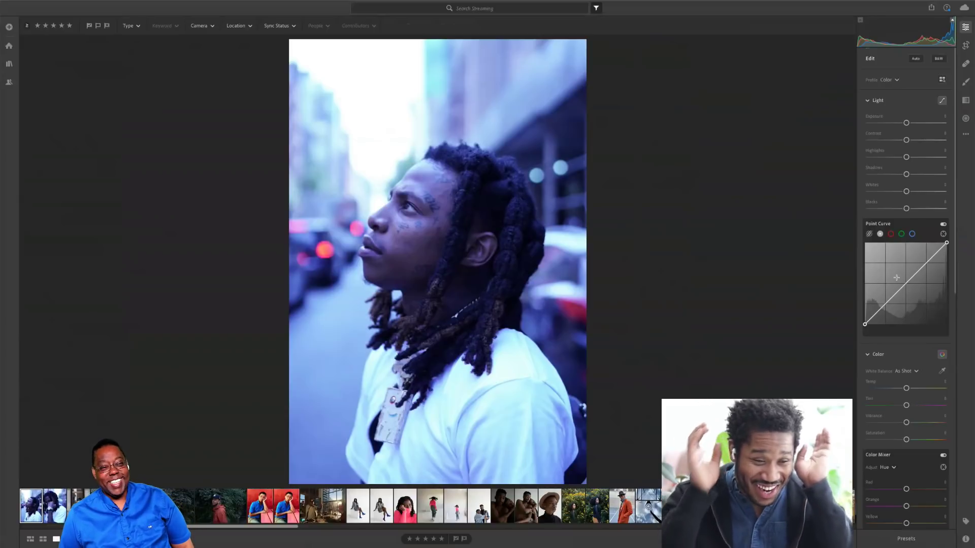
pyautogui.click(942, 373)
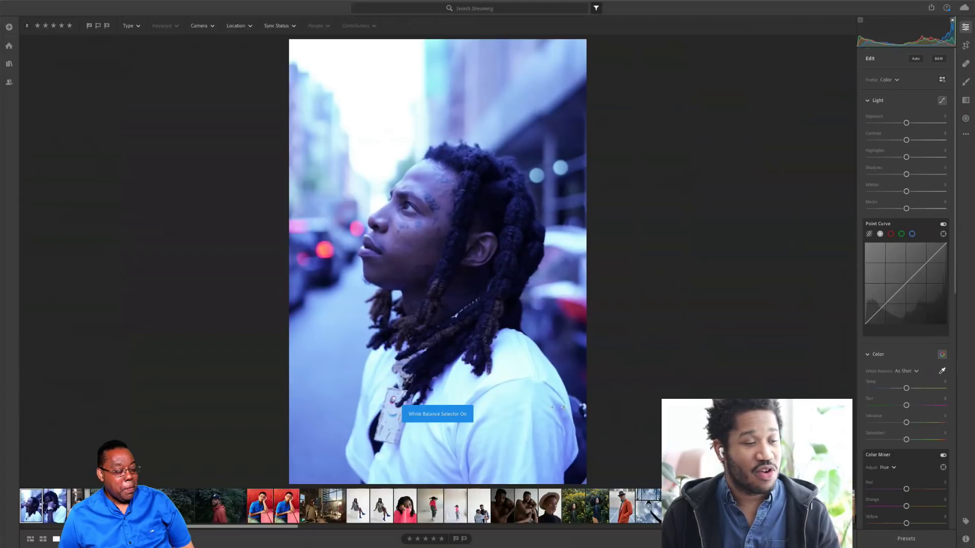
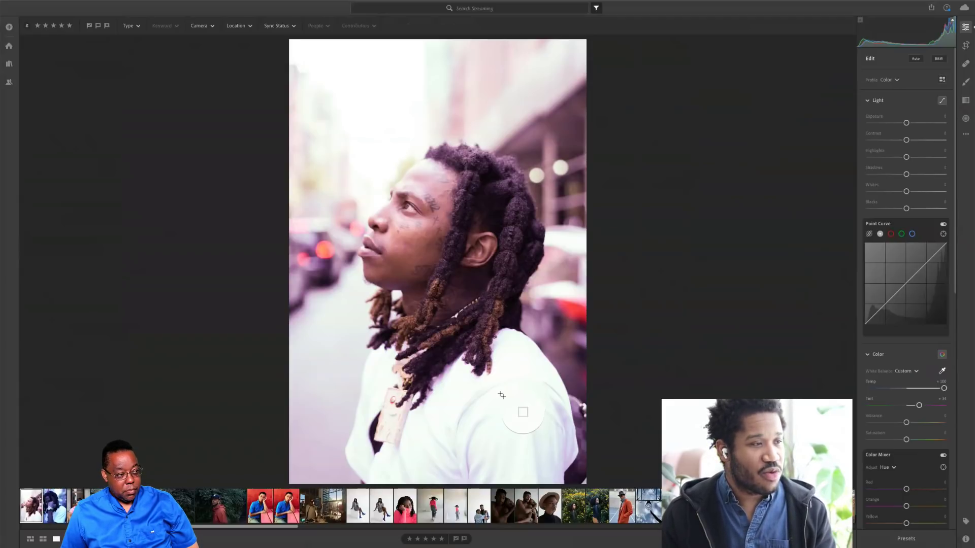
pyautogui.hotkey('ctrl', 'z')
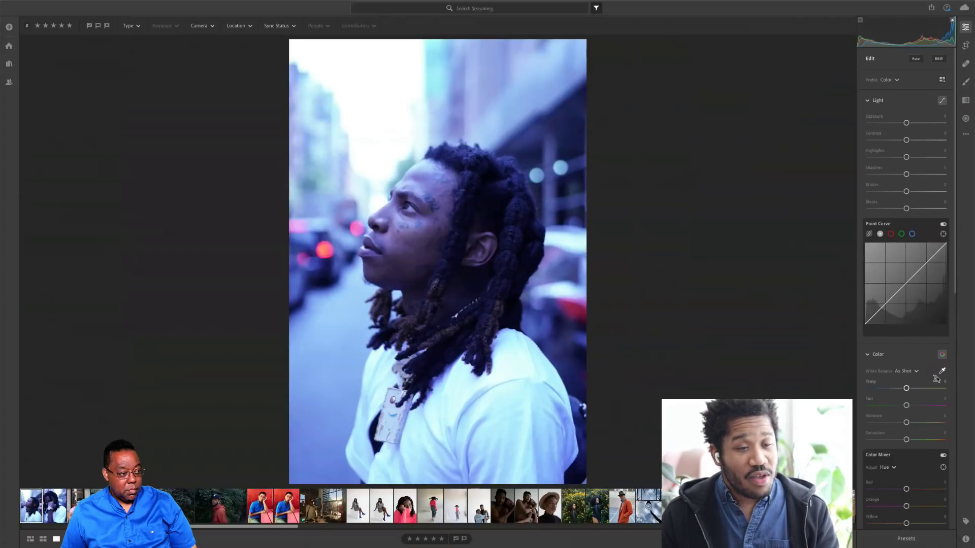
# Warm the portrait's Temp to about +40, shift the Tint slightly toward green, and reset both sliders
pyautogui.moveTo(905, 389); pyautogui.dragTo(922, 390)
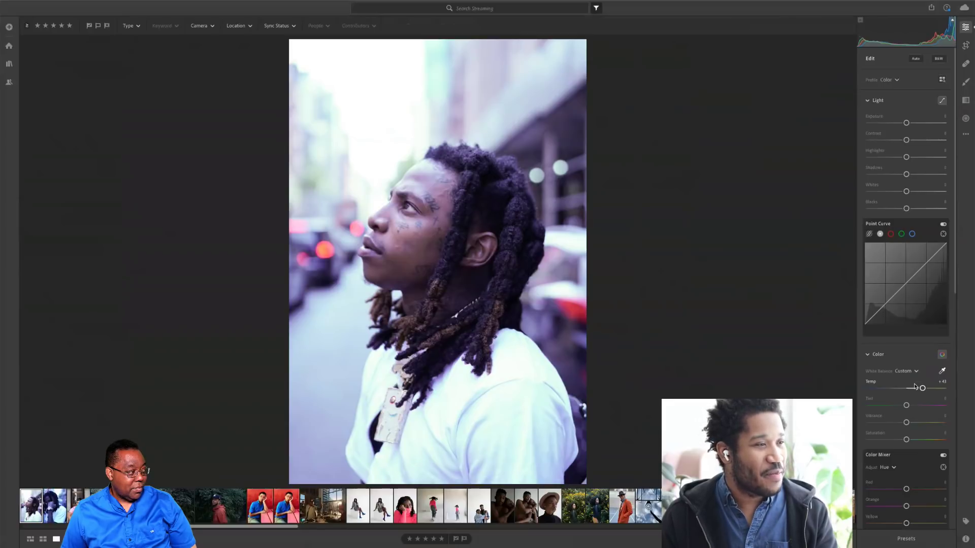
pyautogui.press('w')
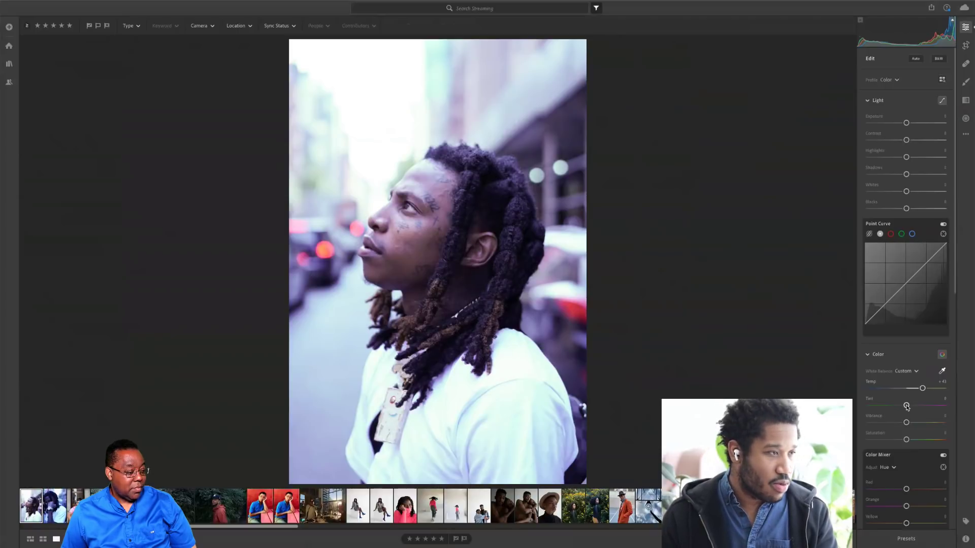
pyautogui.moveTo(906, 406); pyautogui.dragTo(903, 406)
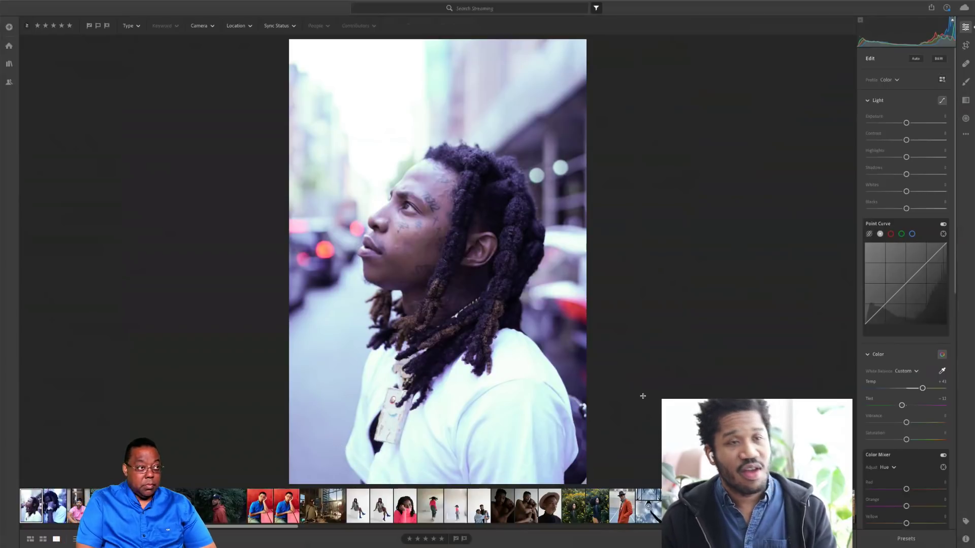
pyautogui.doubleClick(875, 406)
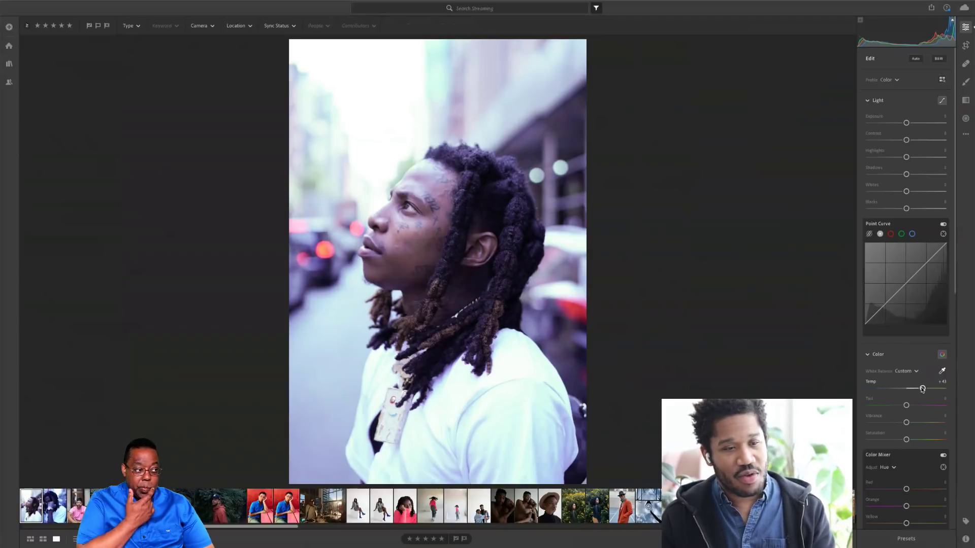
pyautogui.doubleClick(921, 389)
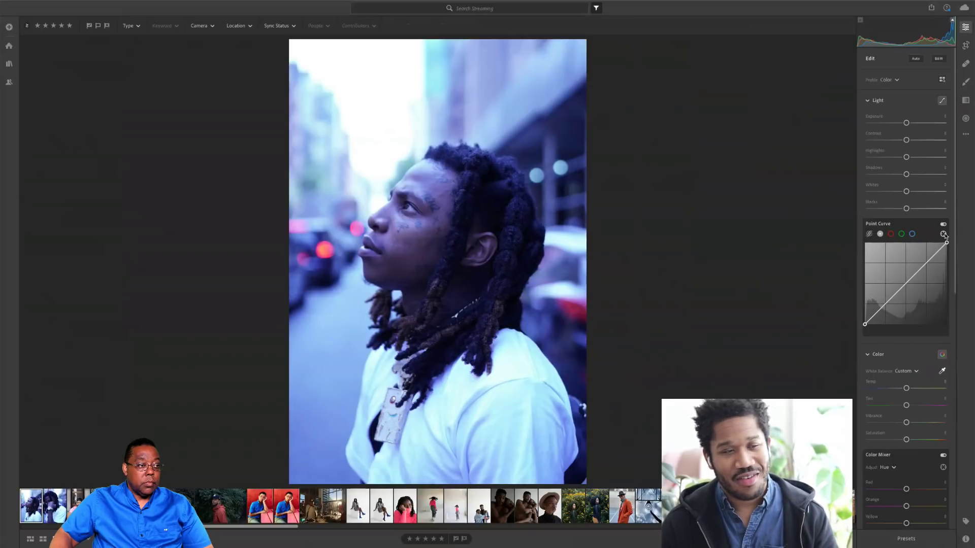
# Try lowering the shadows and raising the darks on the parametric Tone Curve, undoing each adjustment
pyautogui.click(869, 235)
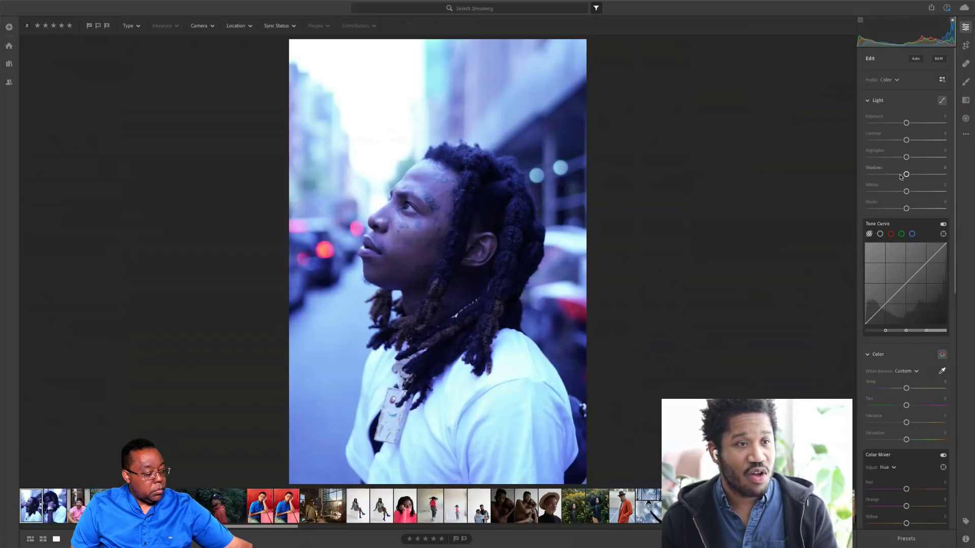
pyautogui.moveTo(906, 174)
pyautogui.mouseDown()
pyautogui.moveTo(923, 175)
pyautogui.moveTo(890, 175)
pyautogui.moveTo(916, 175)
pyautogui.mouseUp()
pyautogui.hotkey('ctrl', 'z')
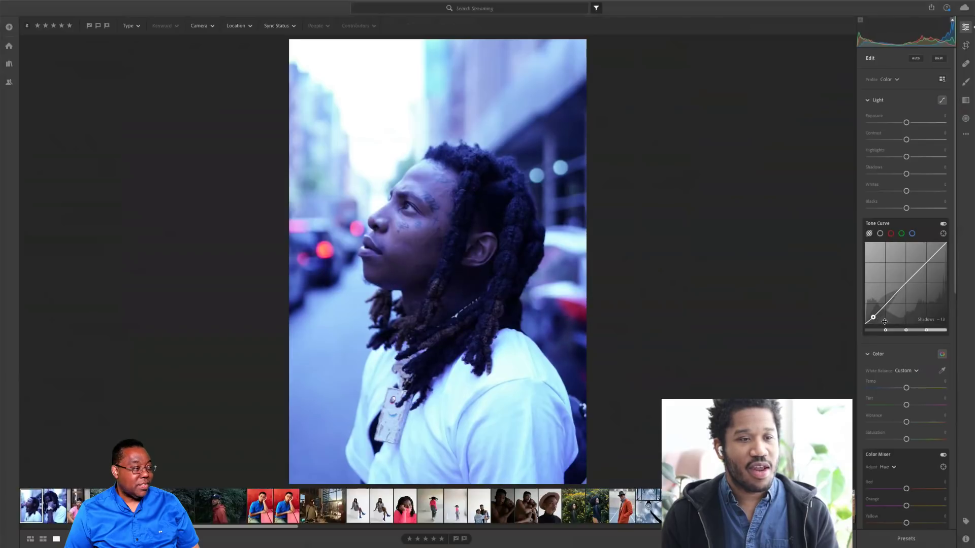
pyautogui.hotkey('ctrl', 'z')
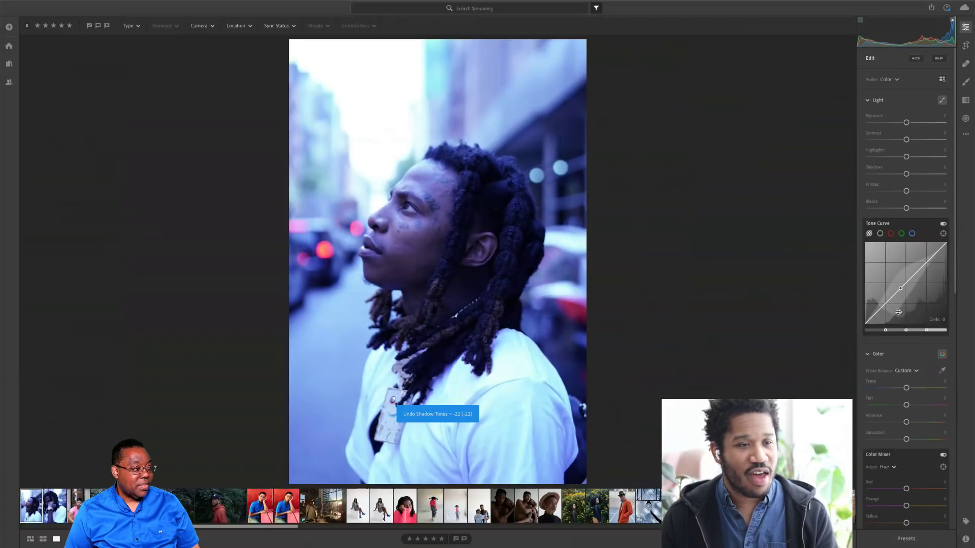
pyautogui.moveTo(895, 293)
pyautogui.mouseDown()
pyautogui.moveTo(902, 297)
pyautogui.moveTo(894, 289)
pyautogui.mouseUp()
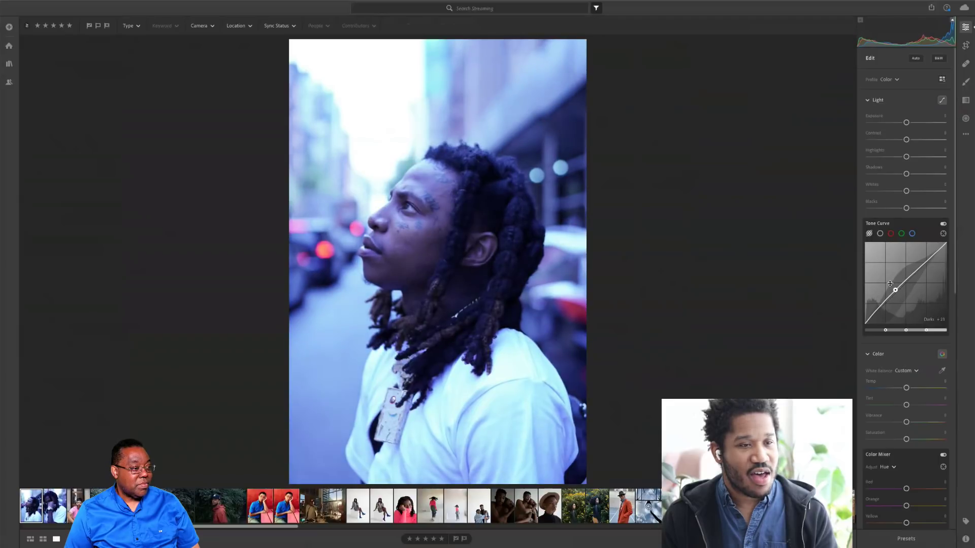
pyautogui.hotkey('ctrl', 'z')
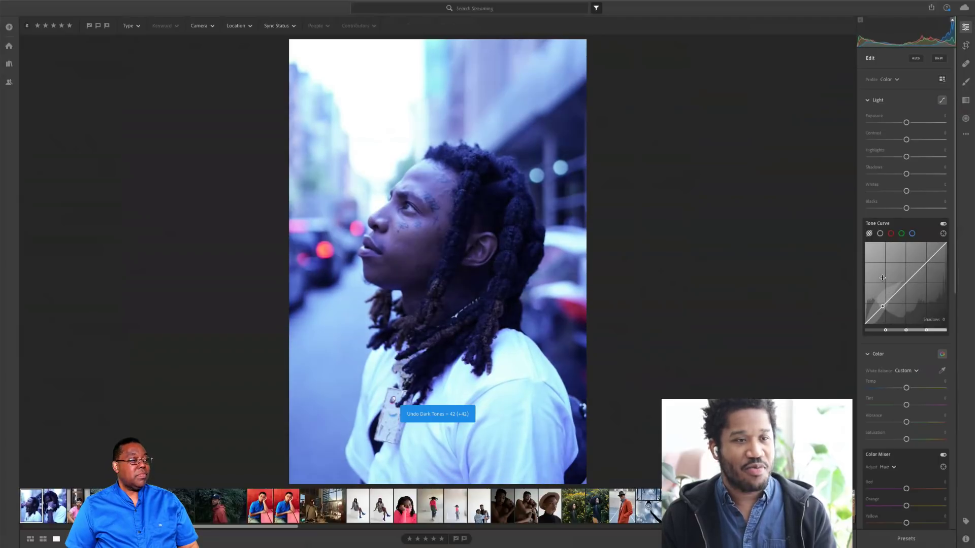
# Compare the parametric curve with the Point Curve, add four points forming a slight S-curve, and undo them
pyautogui.click(879, 234)
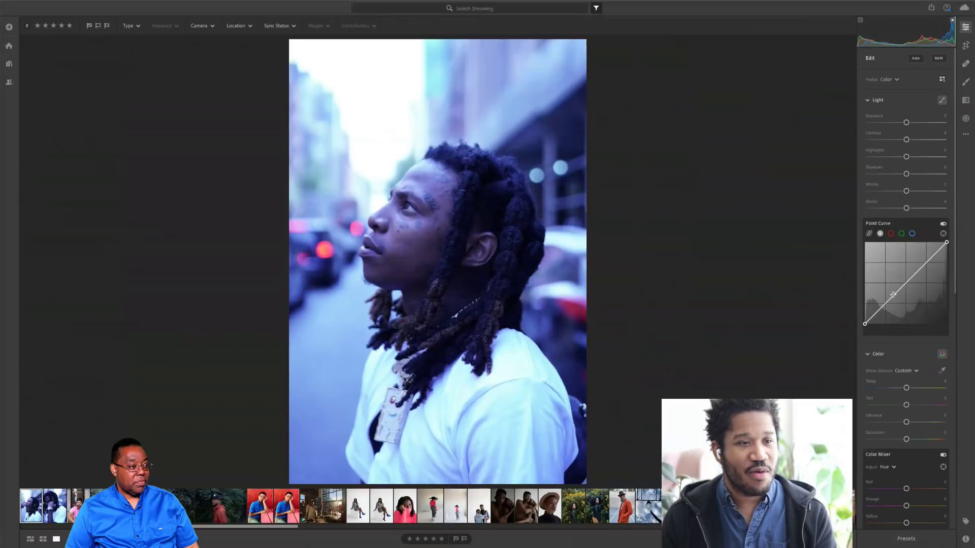
pyautogui.moveTo(892, 296); pyautogui.dragTo(957, 329)
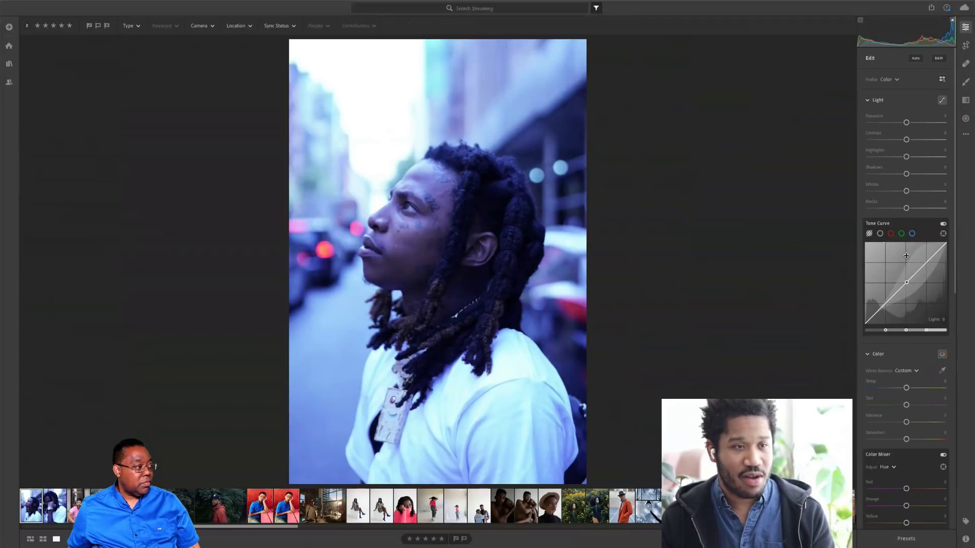
pyautogui.click(879, 234)
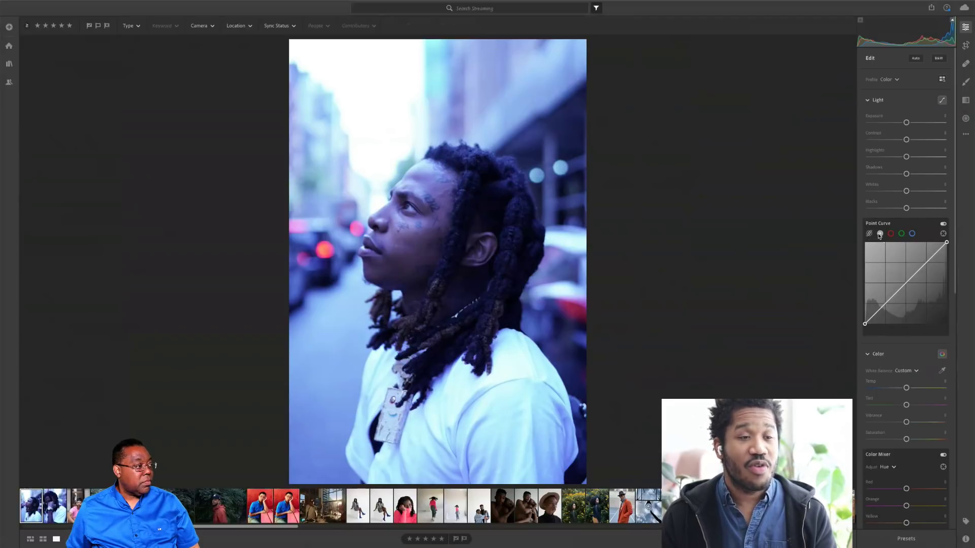
pyautogui.click(885, 305)
pyautogui.click(904, 285)
pyautogui.click(918, 267)
pyautogui.click(932, 253)
pyautogui.moveTo(932, 253); pyautogui.dragTo(932, 254)
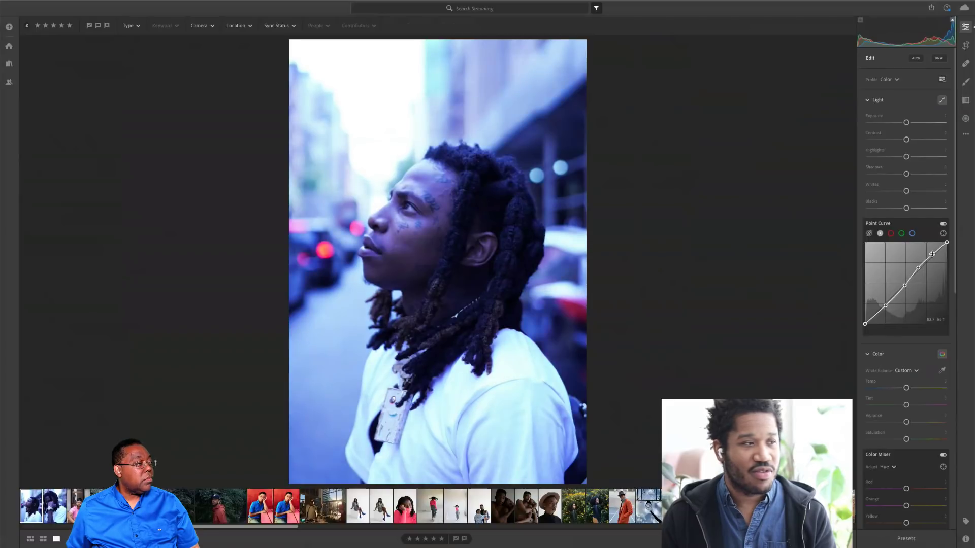
pyautogui.hotkey('ctrl', 'z')
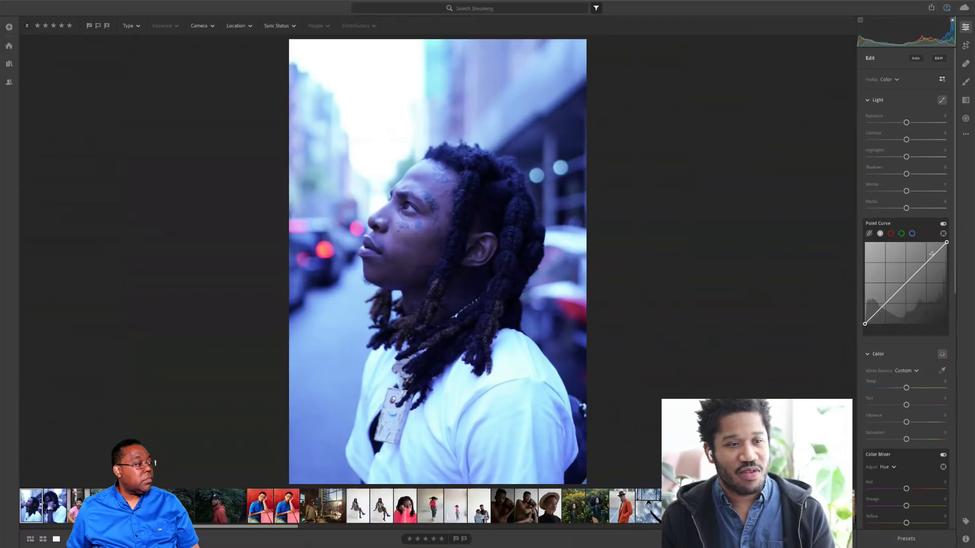
# Try pulling down the darker midtones on the red channel's Point Curve, and undo the change
pyautogui.click(890, 234)
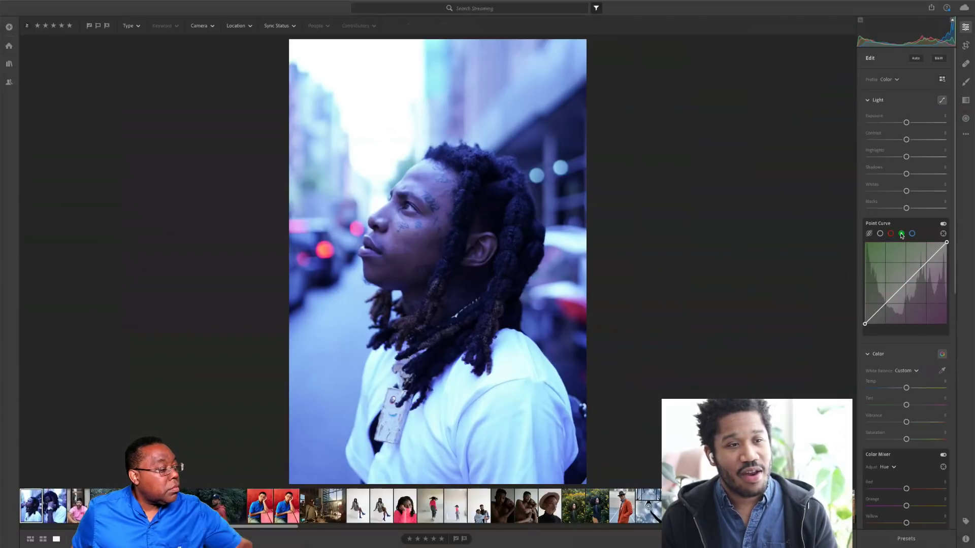
pyautogui.click(891, 235)
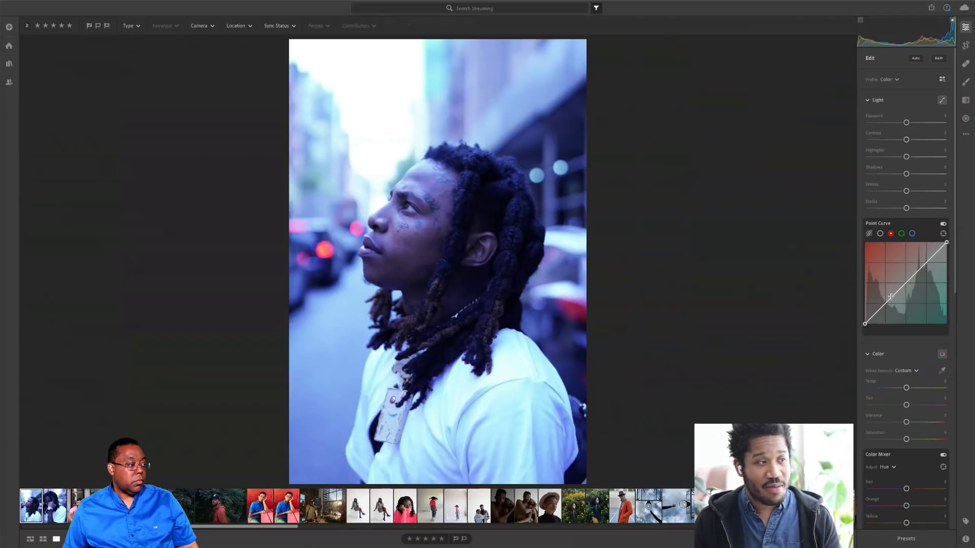
pyautogui.moveTo(890, 296); pyautogui.dragTo(892, 298)
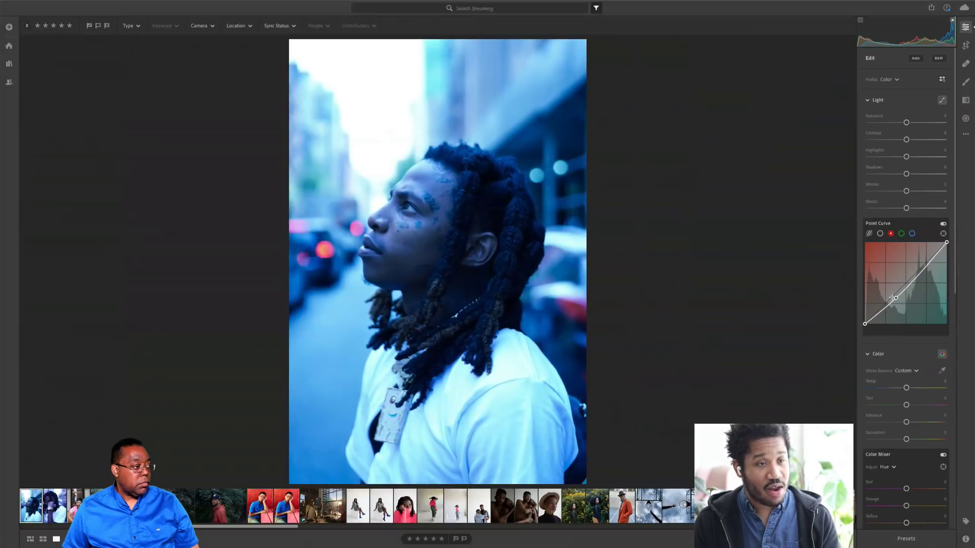
pyautogui.hotkey('ctrl', 'z')
# Try raising and lowering the midtones on the green channel's Point Curve, undoing the changes and removing the leftover point
pyautogui.click(901, 234)
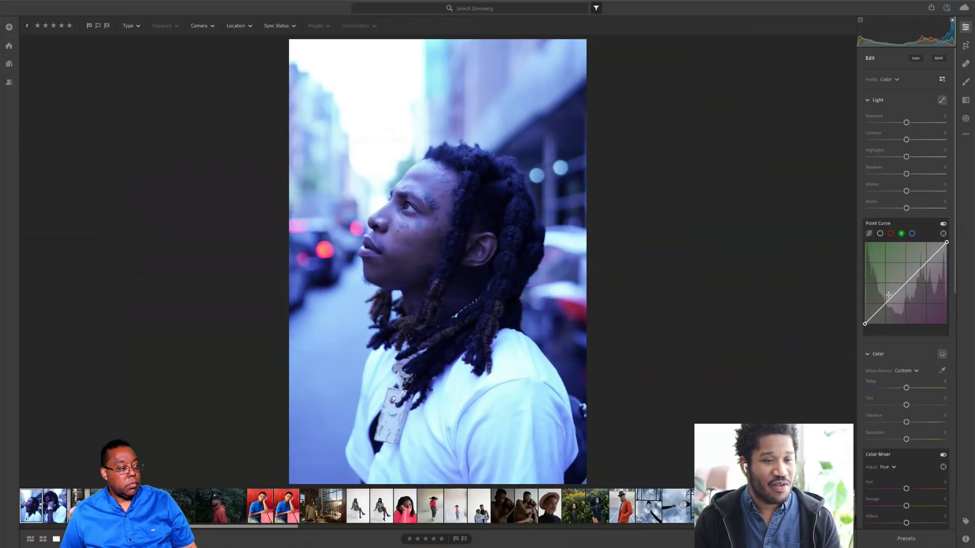
pyautogui.moveTo(898, 293); pyautogui.dragTo(899, 282)
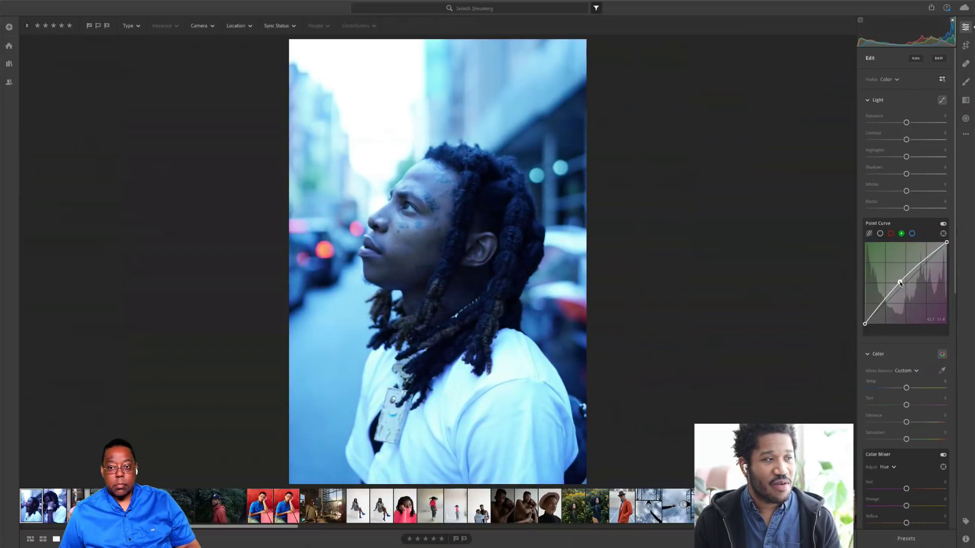
pyautogui.hotkey('ctrl', 'z')
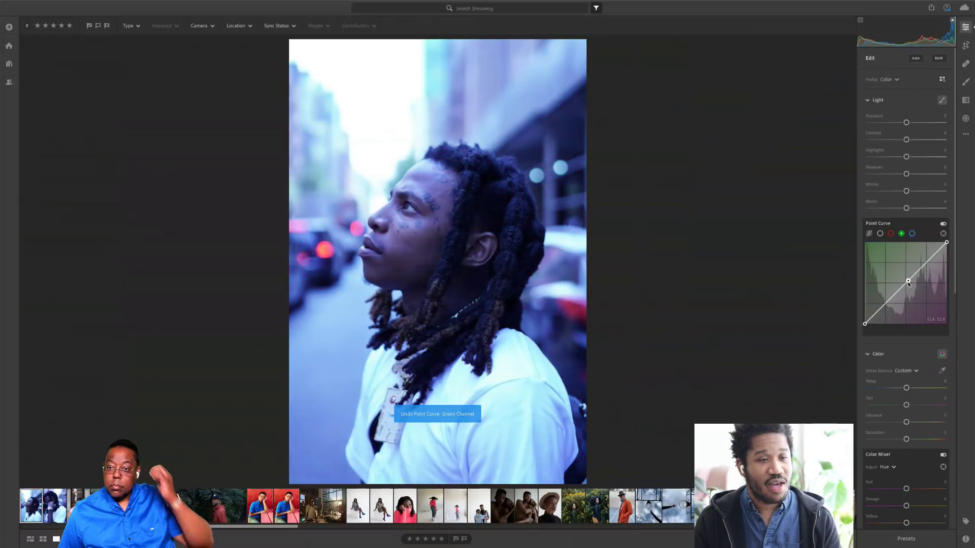
pyautogui.moveTo(908, 282); pyautogui.dragTo(908, 285)
pyautogui.hotkey('ctrl', 'z')
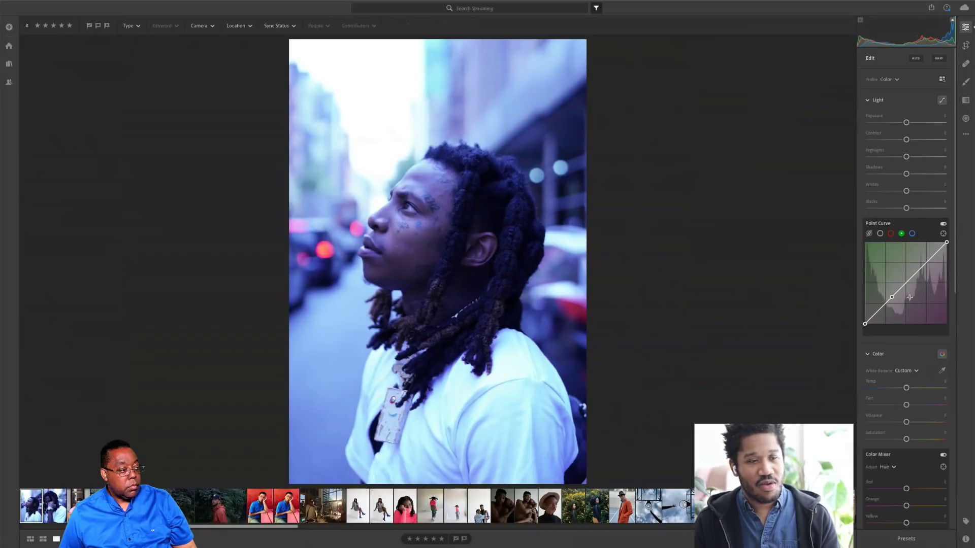
pyautogui.press('Delete')
pyautogui.press('Escape')
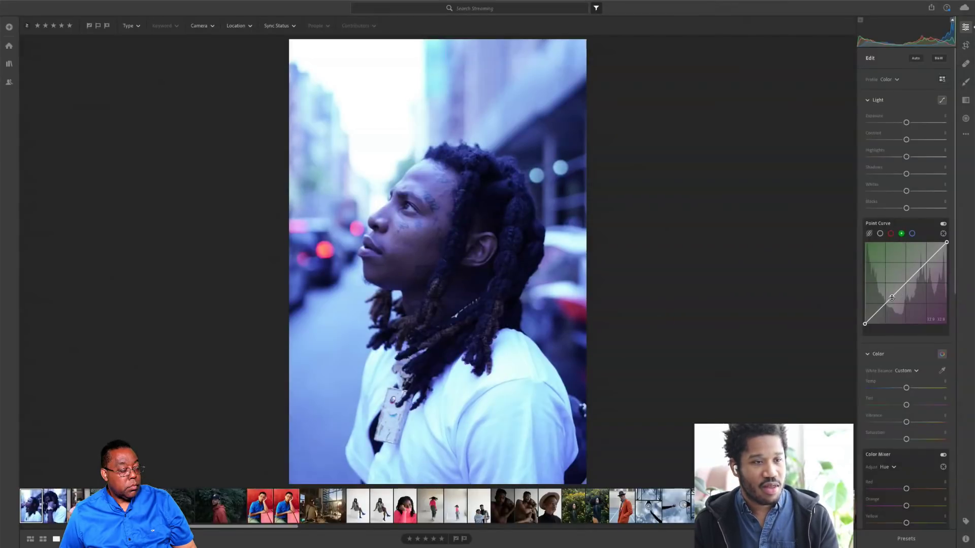
# Pull the blue channel's Point Curve midtones down toward yellow, and remove the added point to restore the straight curve
pyautogui.click(912, 234)
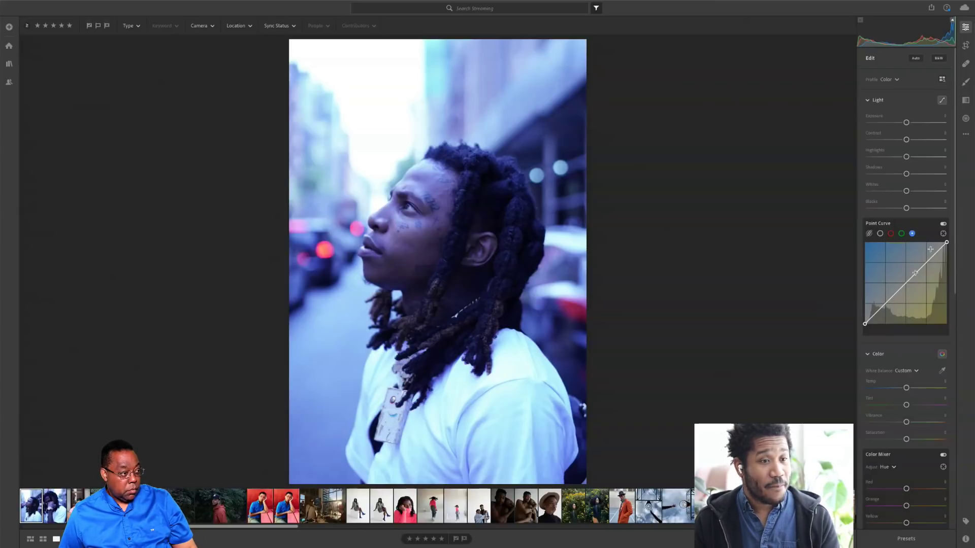
pyautogui.moveTo(901, 287); pyautogui.dragTo(911, 294)
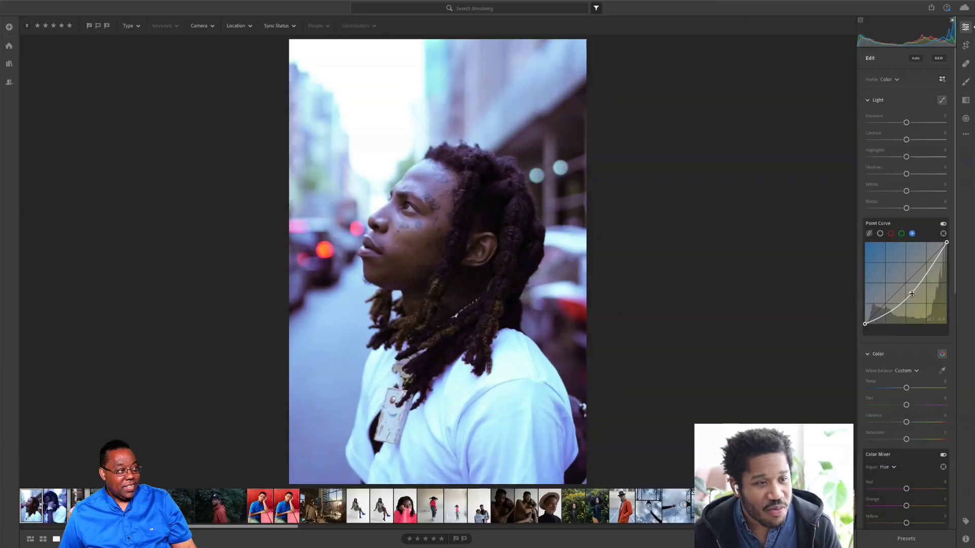
pyautogui.moveTo(912, 294)
pyautogui.mouseDown()
pyautogui.moveTo(919, 287)
pyautogui.moveTo(881, 317)
pyautogui.moveTo(897, 304)
pyautogui.mouseUp()
pyautogui.hotkey('ctrl', 'z')
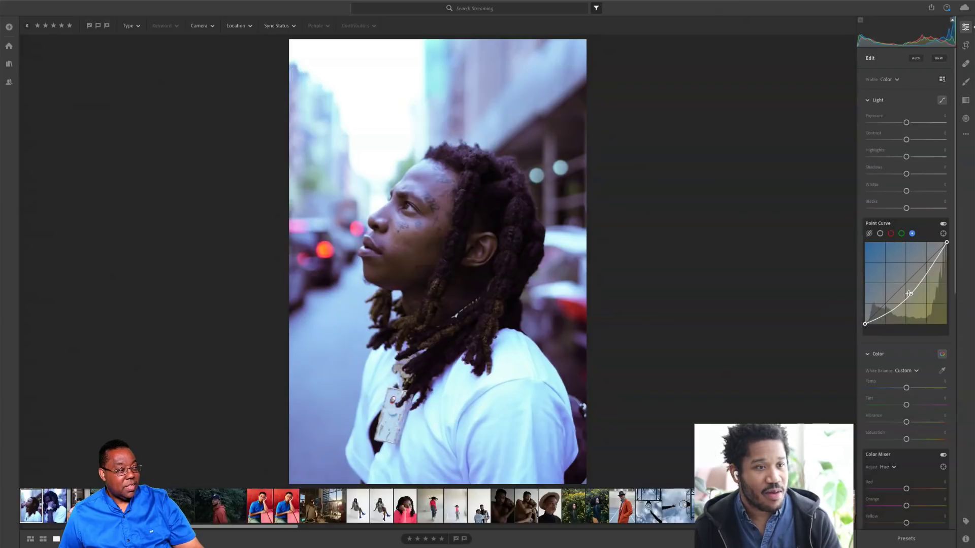
pyautogui.moveTo(908, 296); pyautogui.dragTo(945, 239)
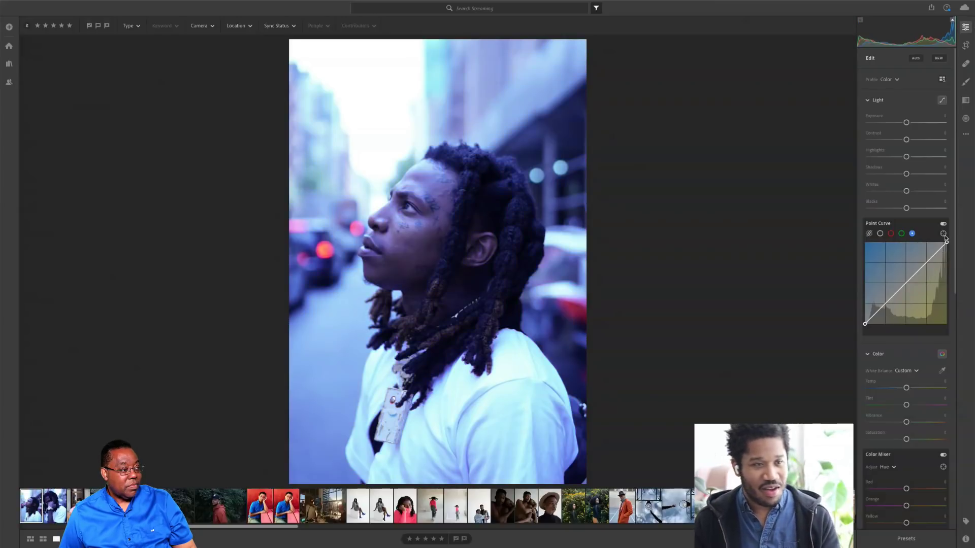
# Switch to the combined RGB Point Curve and use targeted adjustment to check where the dark hair and white shirt fall on it
pyautogui.click(881, 235)
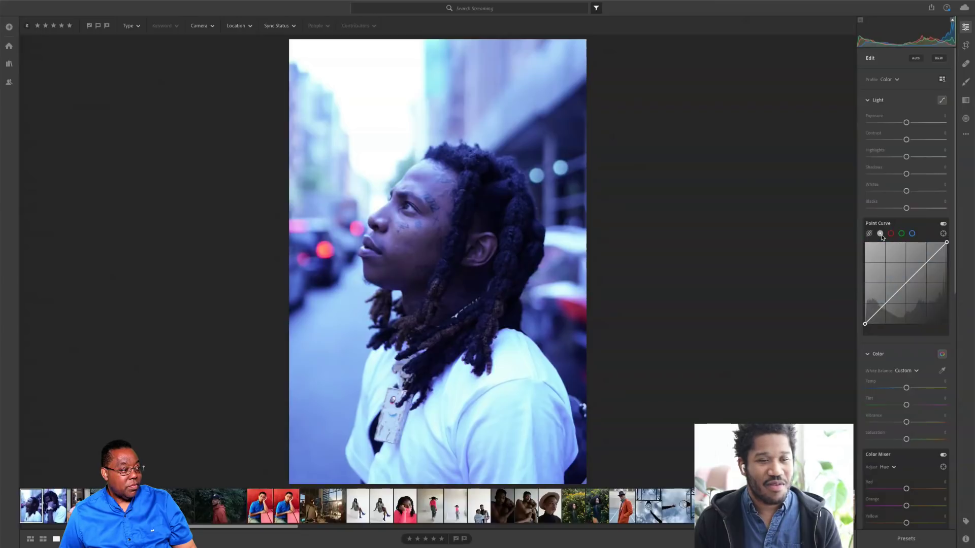
pyautogui.click(943, 234)
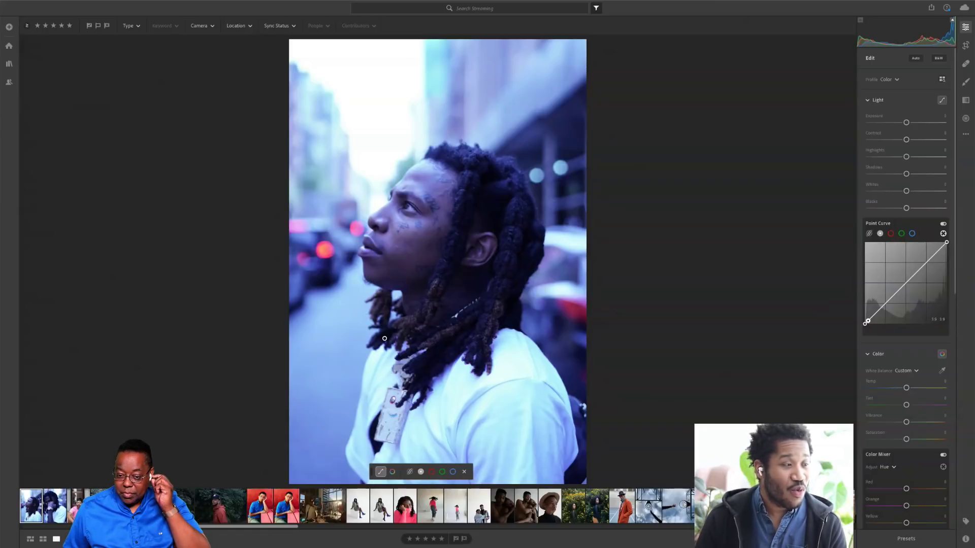
pyautogui.moveTo(384, 336); pyautogui.dragTo(393, 345)
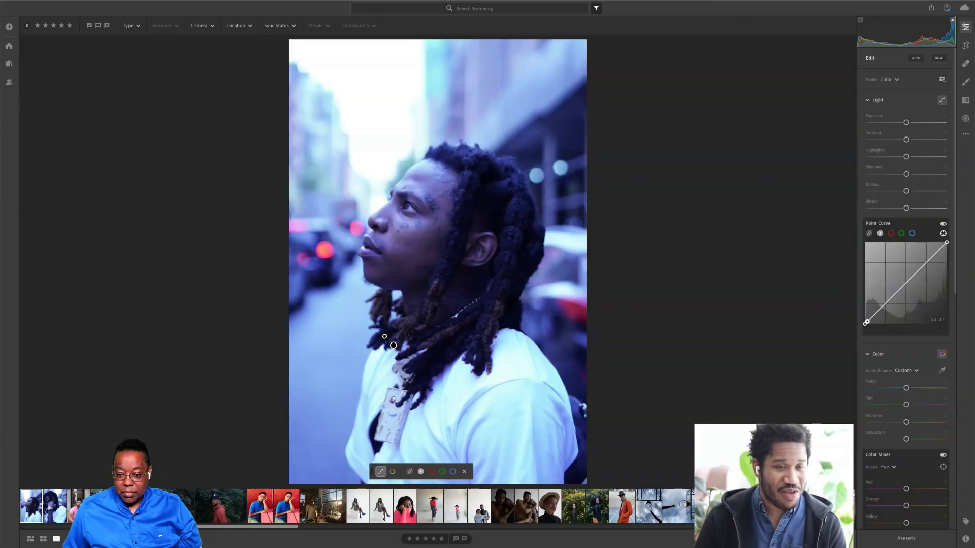
pyautogui.click(409, 339)
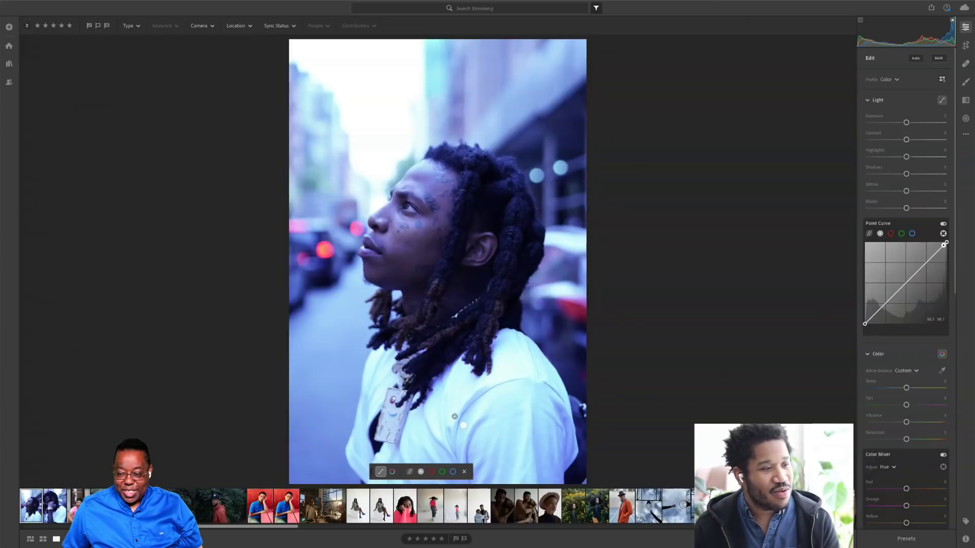
pyautogui.click(943, 234)
pyautogui.click(943, 234)
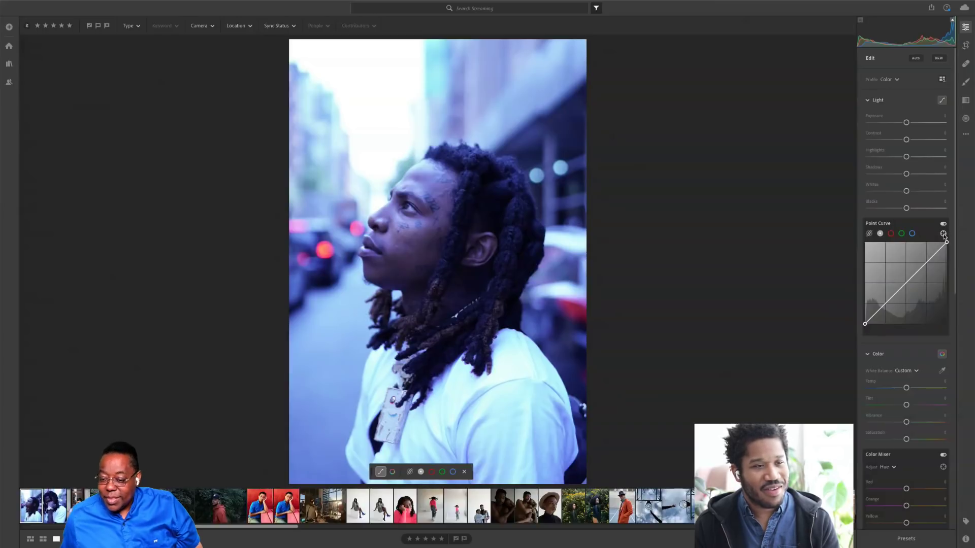
# Sample the dreadlocks, shirt and facial skin with targeted adjustment to locate their tones on the RGB Point Curve
pyautogui.click(943, 234)
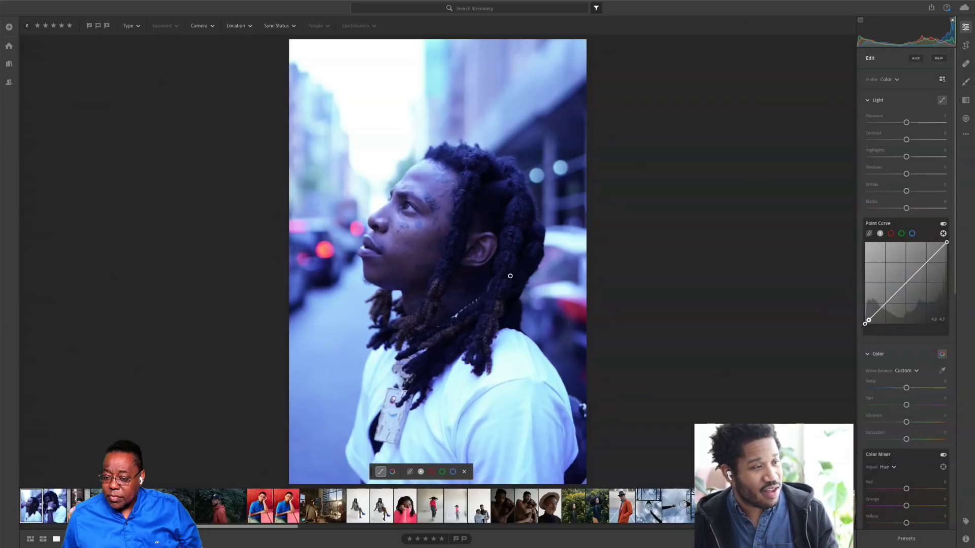
pyautogui.moveTo(487, 328); pyautogui.dragTo(495, 337)
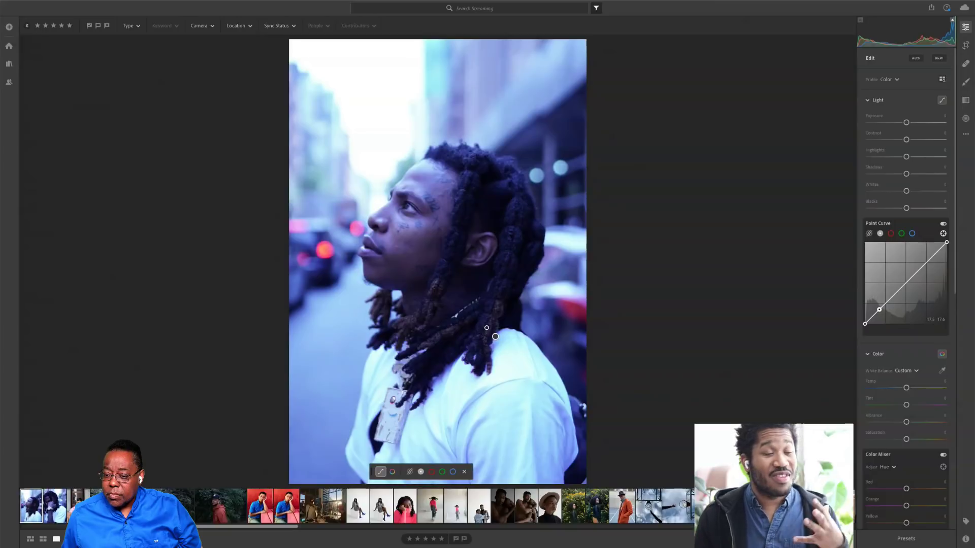
pyautogui.moveTo(495, 336); pyautogui.dragTo(484, 357)
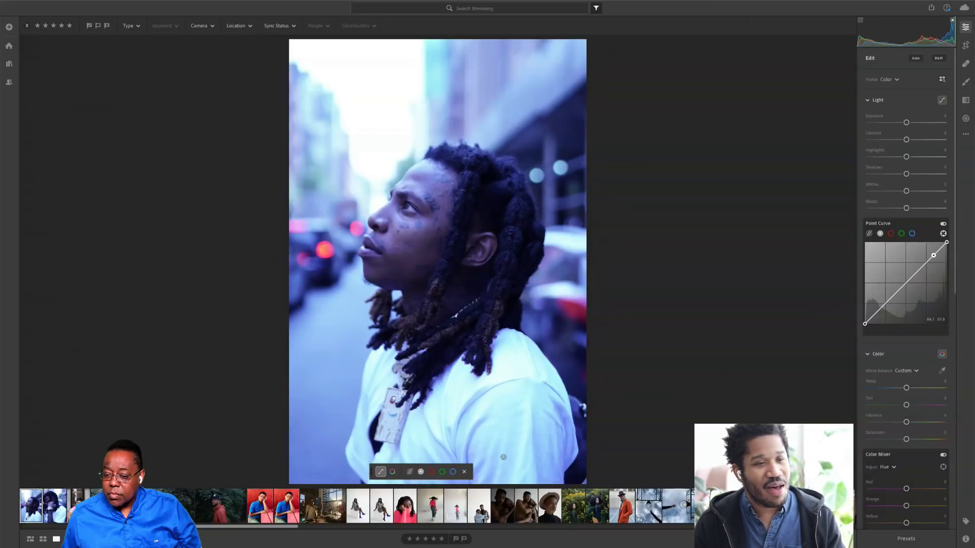
pyautogui.click(398, 276)
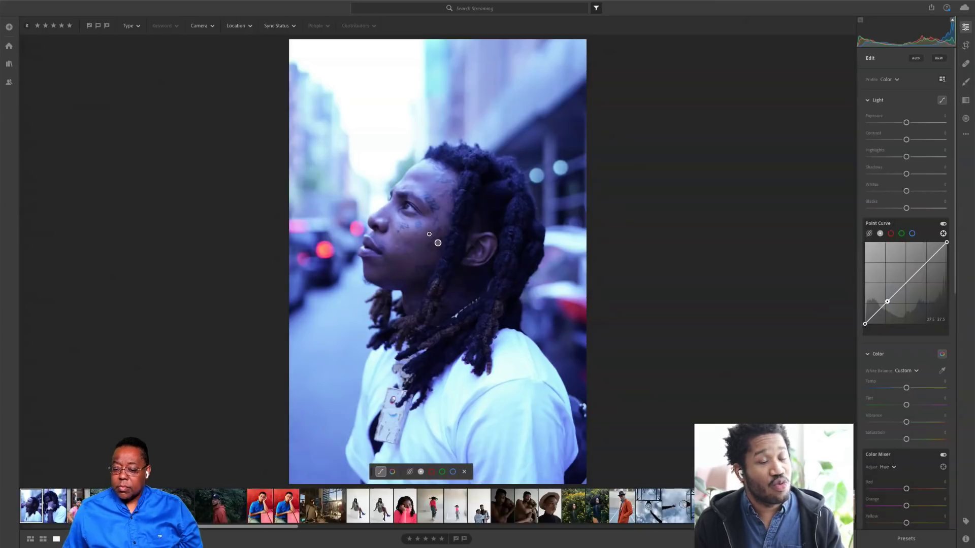
pyautogui.click(442, 240)
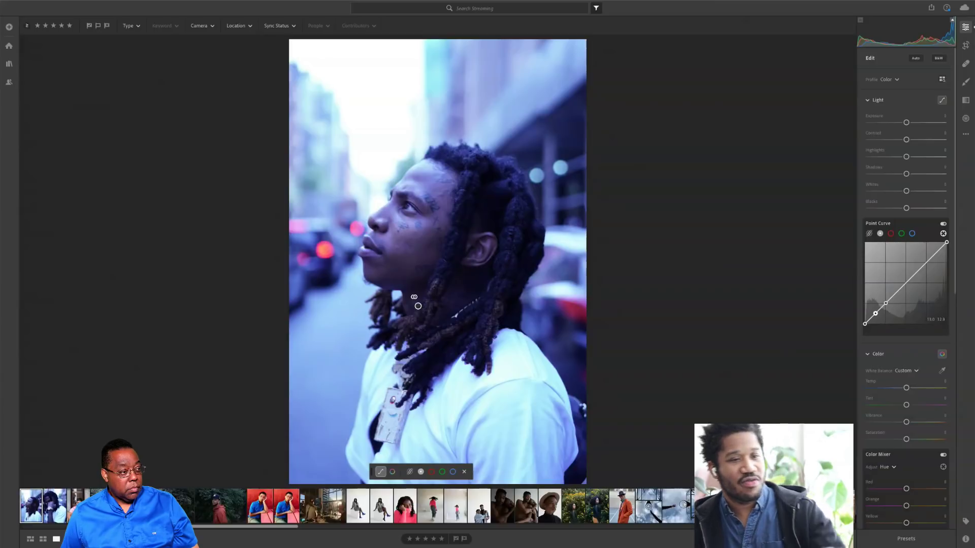
pyautogui.click(886, 302)
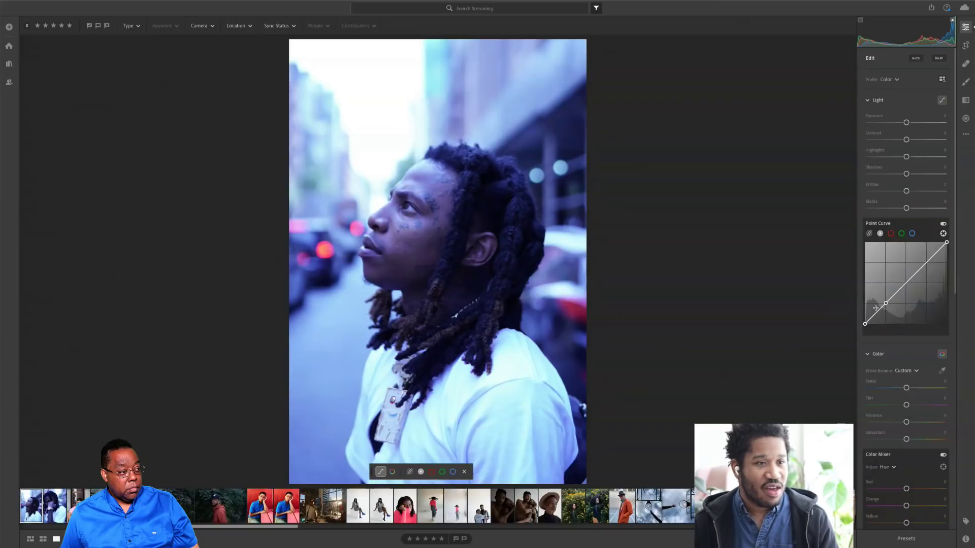
# Try lifting the shadows and lowering the midtones and highlights with added points on the blue channel's Point Curve
pyautogui.click(913, 234)
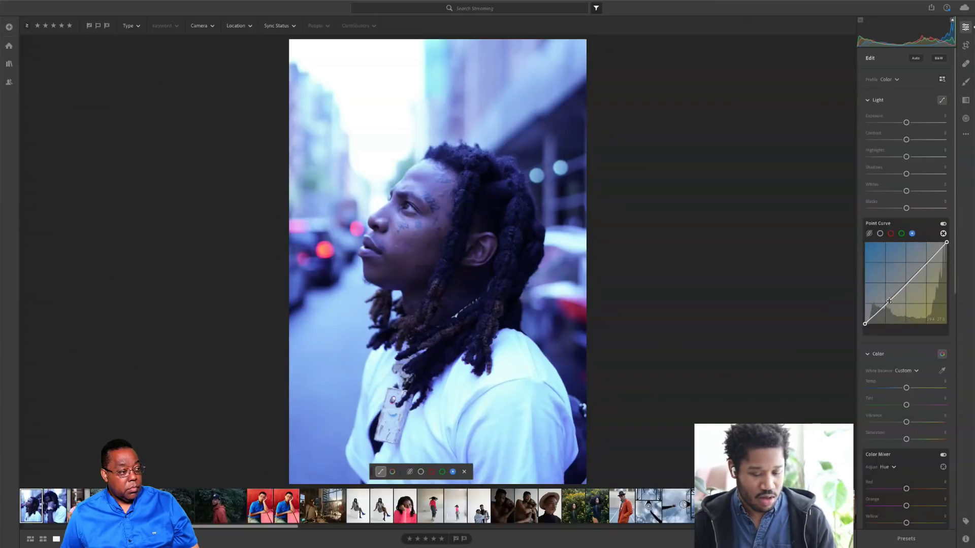
pyautogui.click(889, 301)
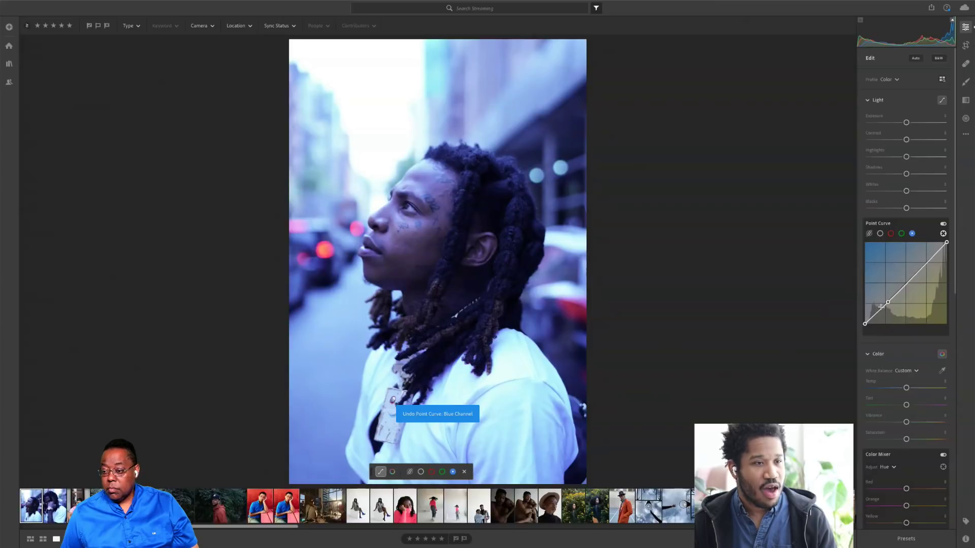
pyautogui.click(879, 312)
pyautogui.moveTo(878, 313); pyautogui.dragTo(875, 310)
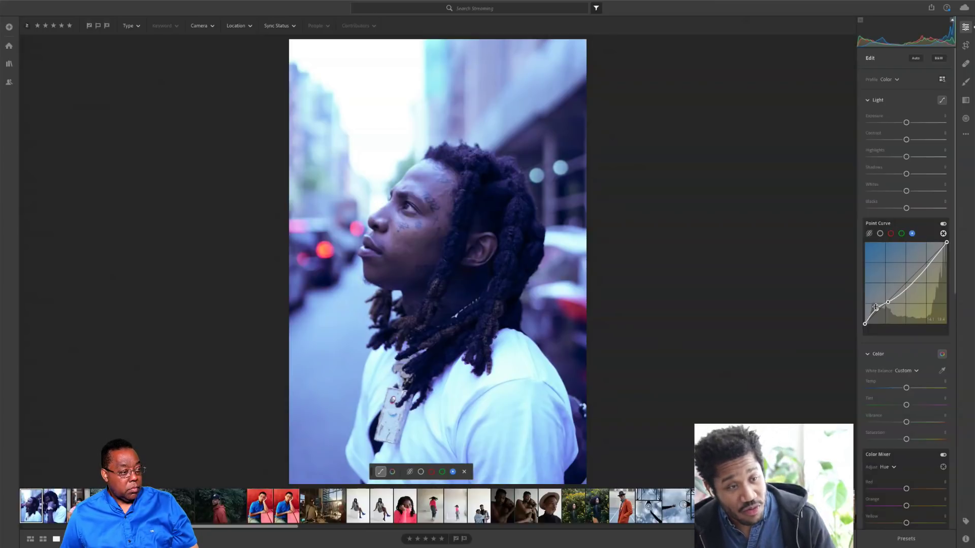
pyautogui.click(907, 287)
pyautogui.moveTo(909, 286); pyautogui.dragTo(934, 264)
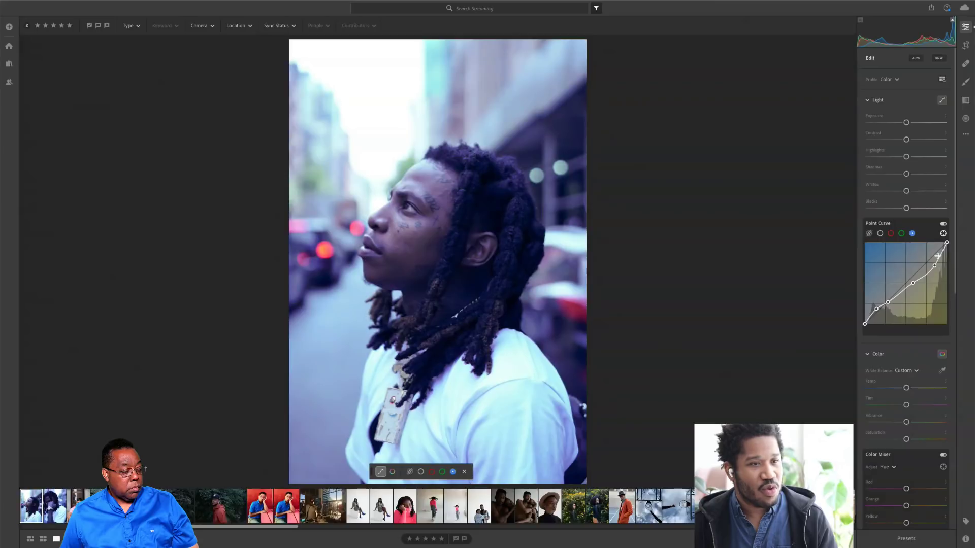
pyautogui.click(942, 258)
# Sample the skin and background tones, and remove all added points to straighten the blue channel's curve
pyautogui.click(405, 231)
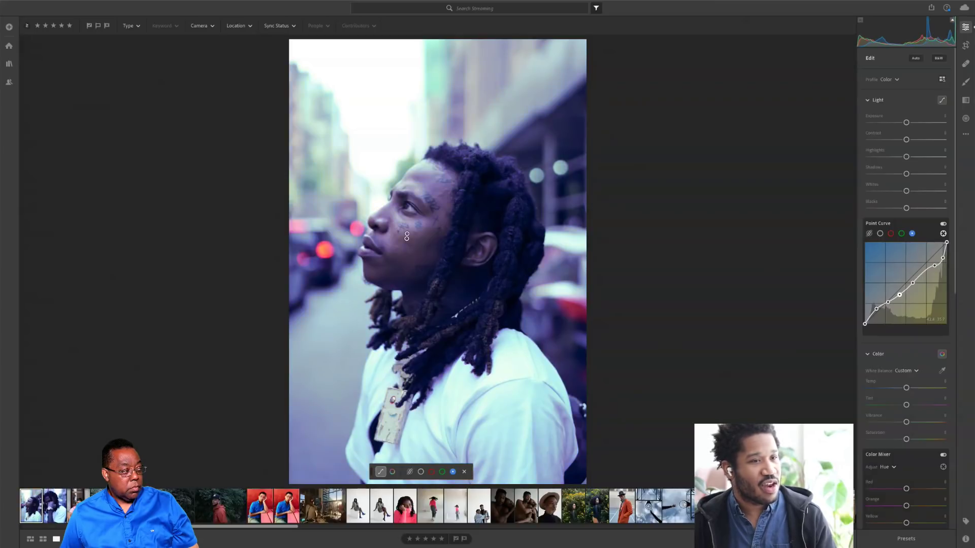
pyautogui.click(361, 145)
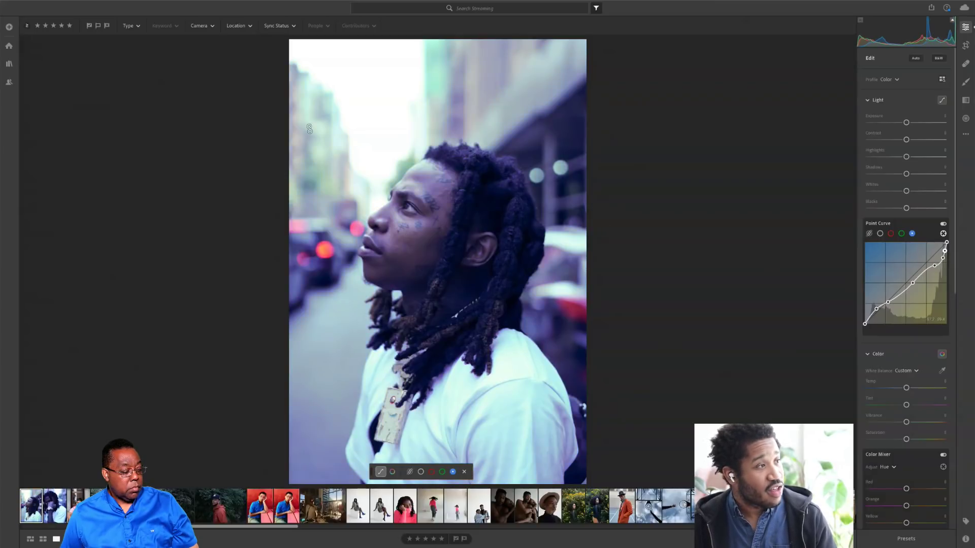
pyautogui.click(943, 258)
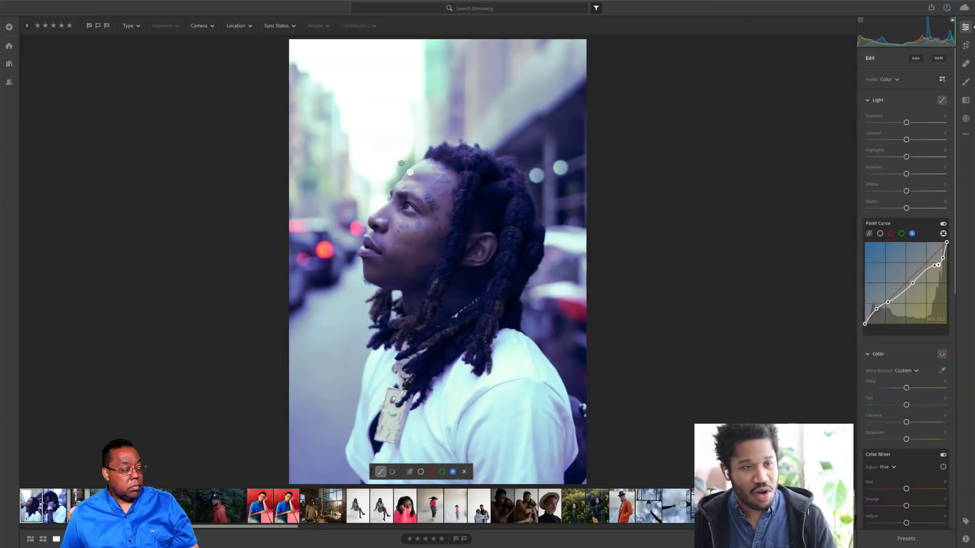
pyautogui.doubleClick(935, 265)
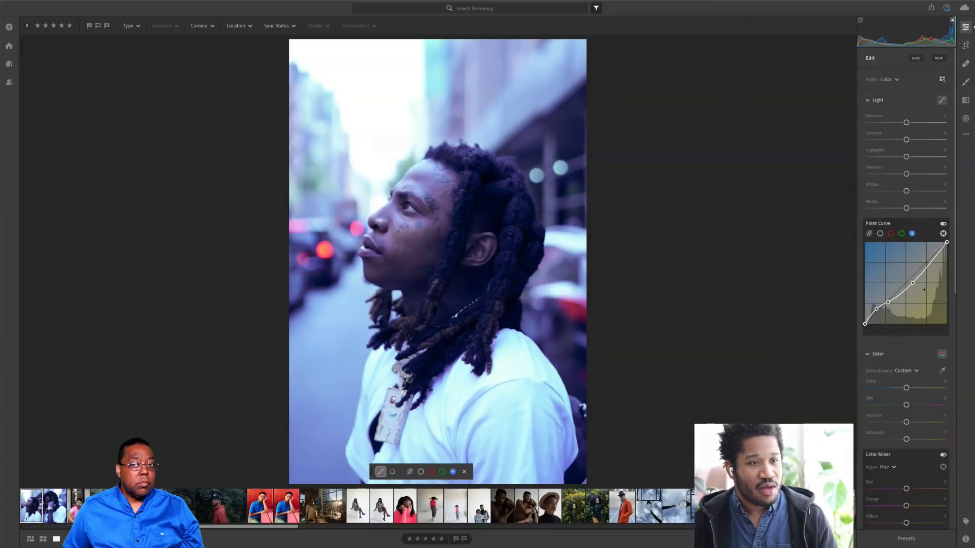
pyautogui.doubleClick(912, 282)
pyautogui.doubleClick(887, 302)
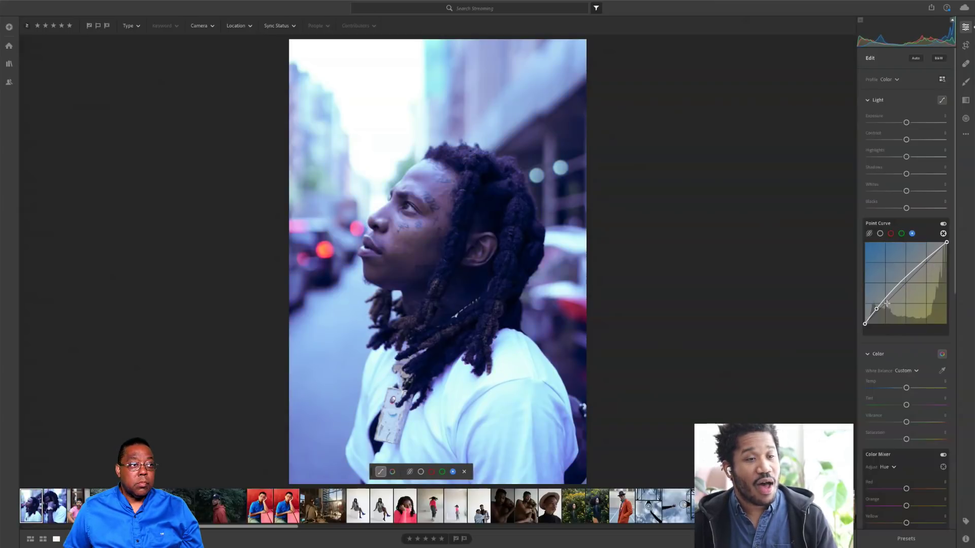
pyautogui.doubleClick(877, 308)
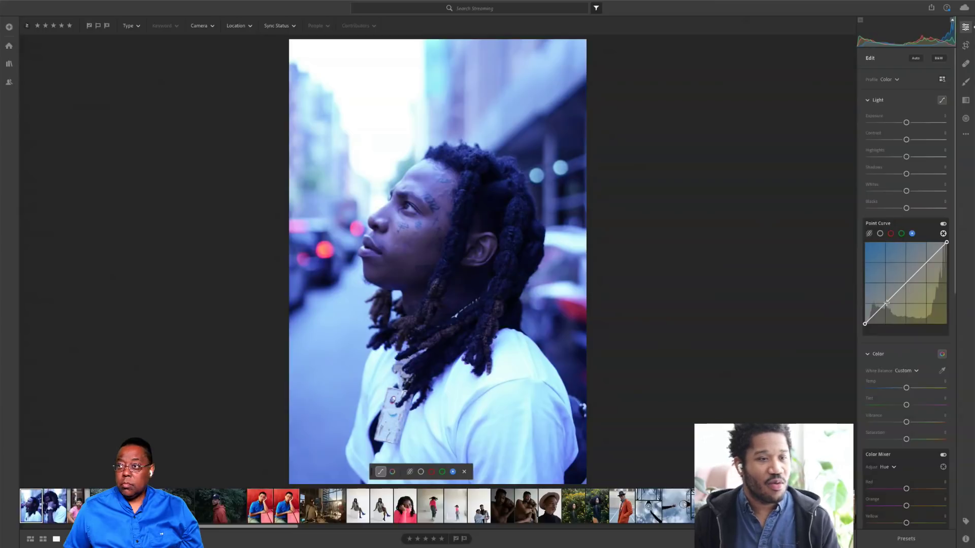
# Set the Temp to +28 and sample the face's skin tone on the blue channel with targeted adjustment
pyautogui.moveTo(906, 389); pyautogui.dragTo(917, 390)
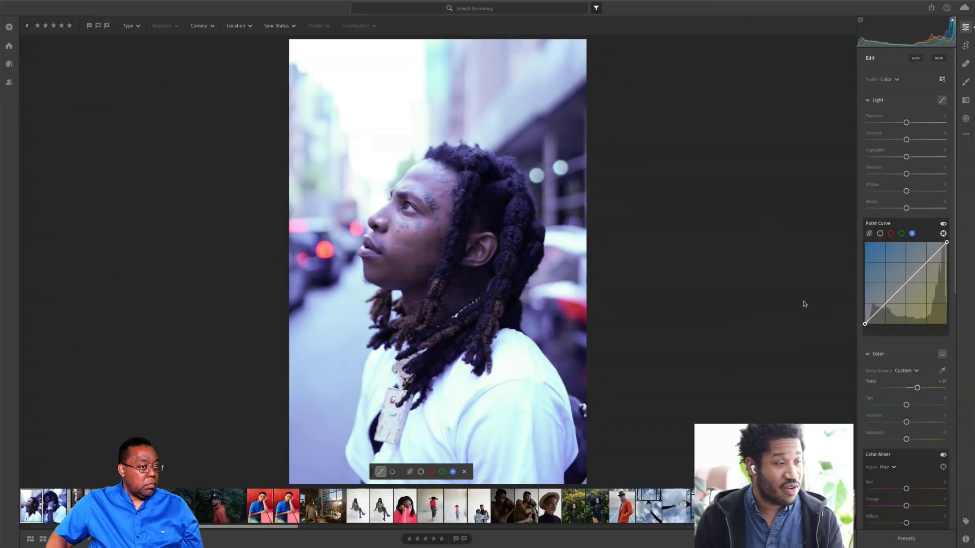
pyautogui.click(942, 234)
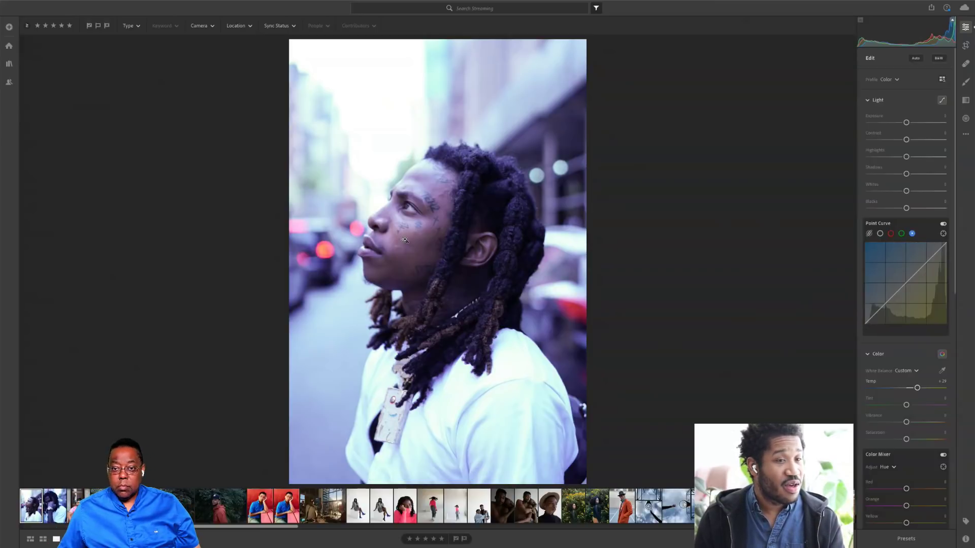
pyautogui.click(943, 233)
pyautogui.click(421, 261)
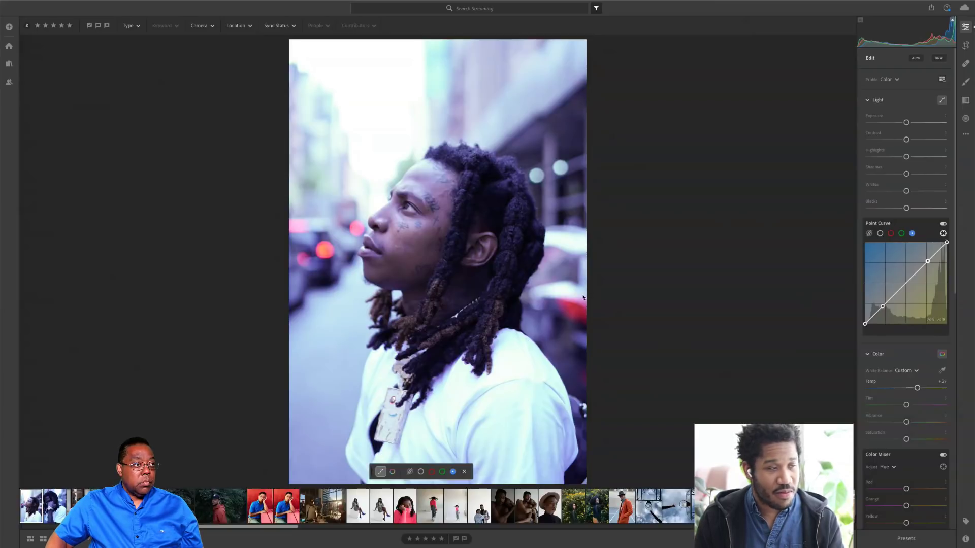
# Move the blue curve's skin-tone point slightly toward yellow and add a second point to hold the shadows near neutral
pyautogui.moveTo(882, 306); pyautogui.dragTo(888, 302)
pyautogui.click(879, 313)
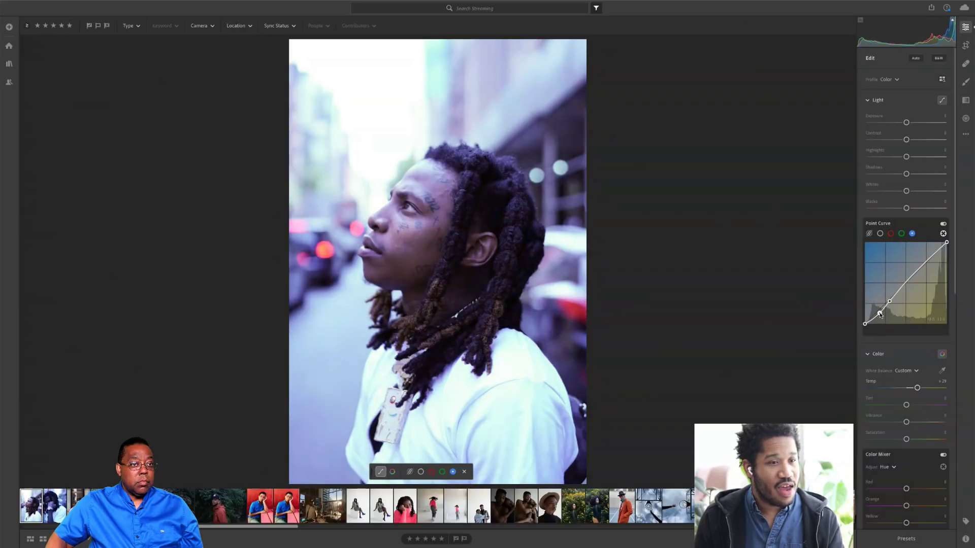
pyautogui.moveTo(879, 314); pyautogui.dragTo(878, 313)
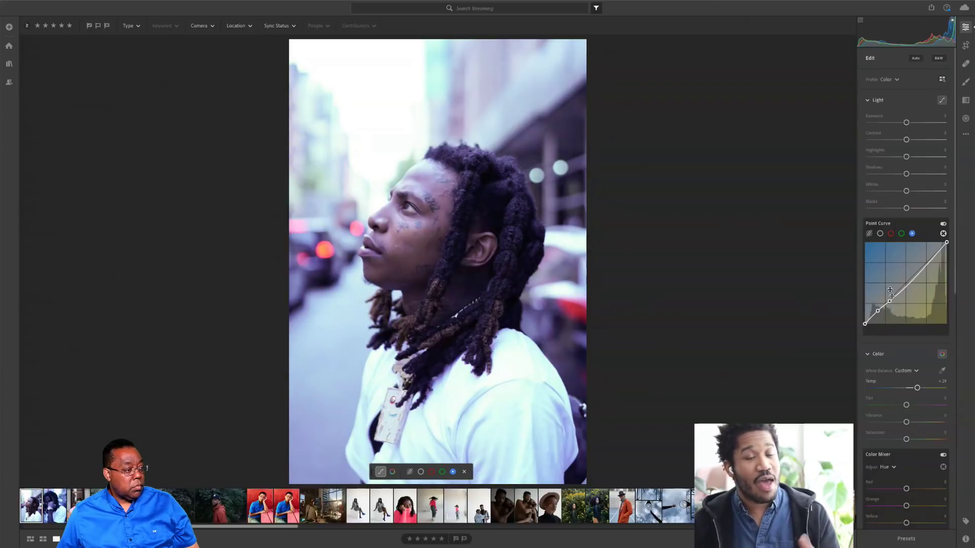
# Try lowering and strongly raising the shadow point on the blue channel's Point Curve, undoing both changes
pyautogui.moveTo(877, 312); pyautogui.dragTo(881, 314)
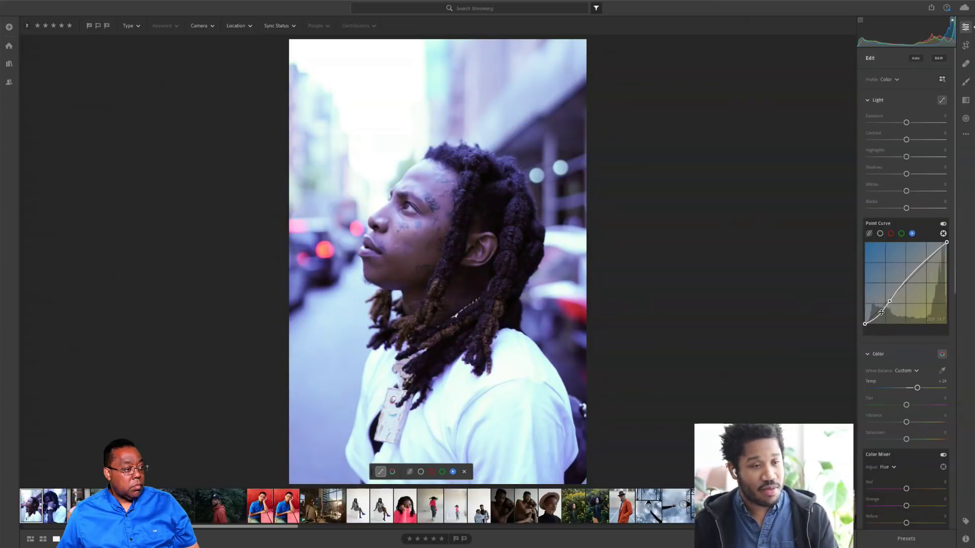
pyautogui.hotkey('ctrl', 'z')
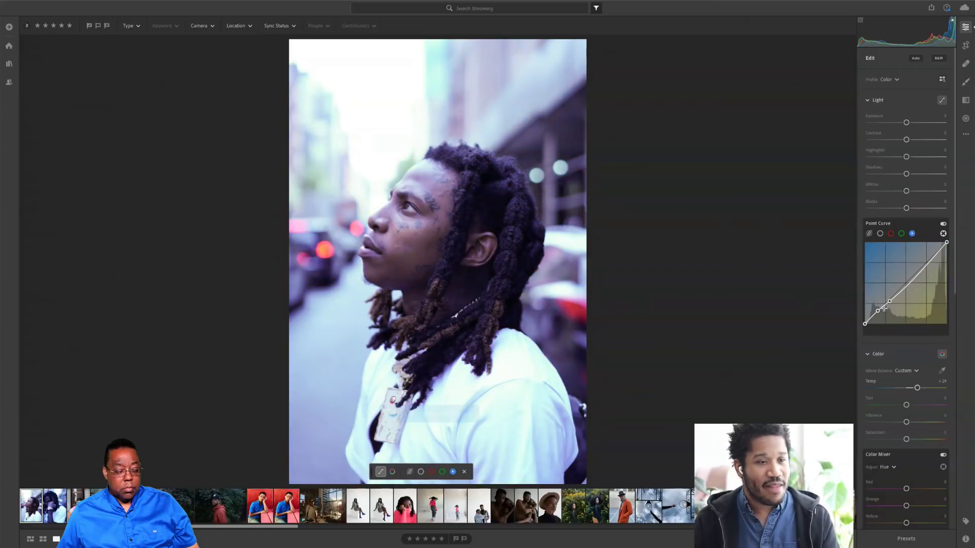
pyautogui.moveTo(878, 311); pyautogui.dragTo(868, 300)
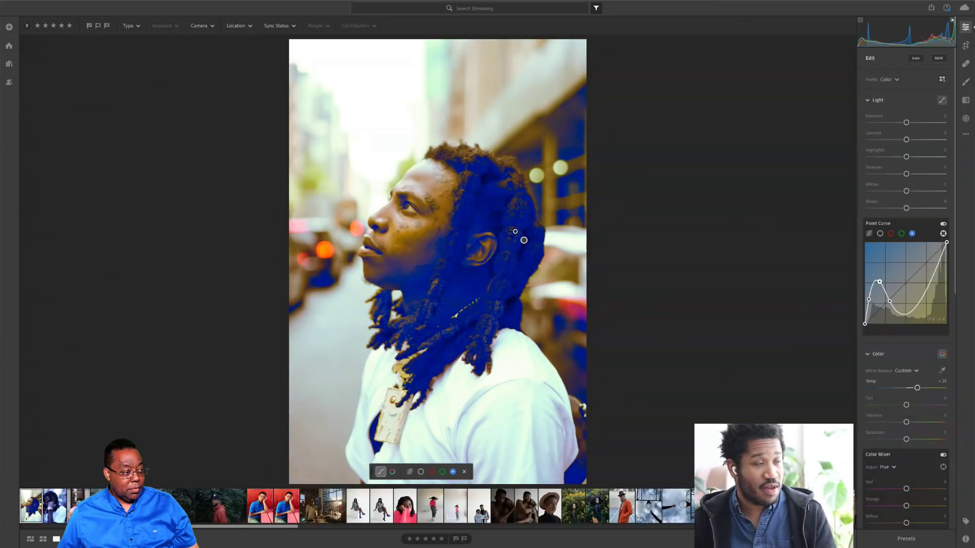
pyautogui.hotkey('ctrl', 'z')
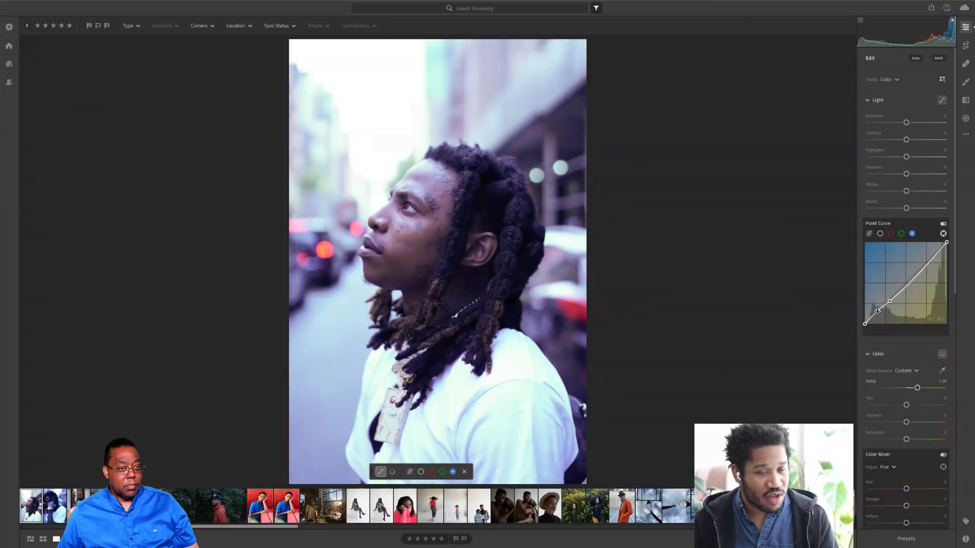
# Pull the blue channel's midtones and highlights slightly toward yellow with added points, and compare the photo with the original
pyautogui.moveTo(877, 313); pyautogui.dragTo(876, 312)
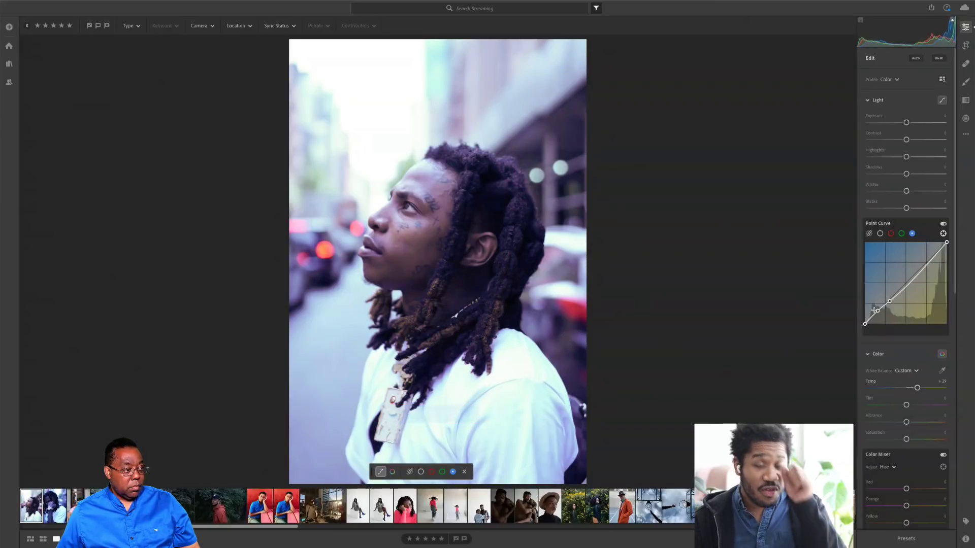
pyautogui.moveTo(874, 310); pyautogui.dragTo(877, 311)
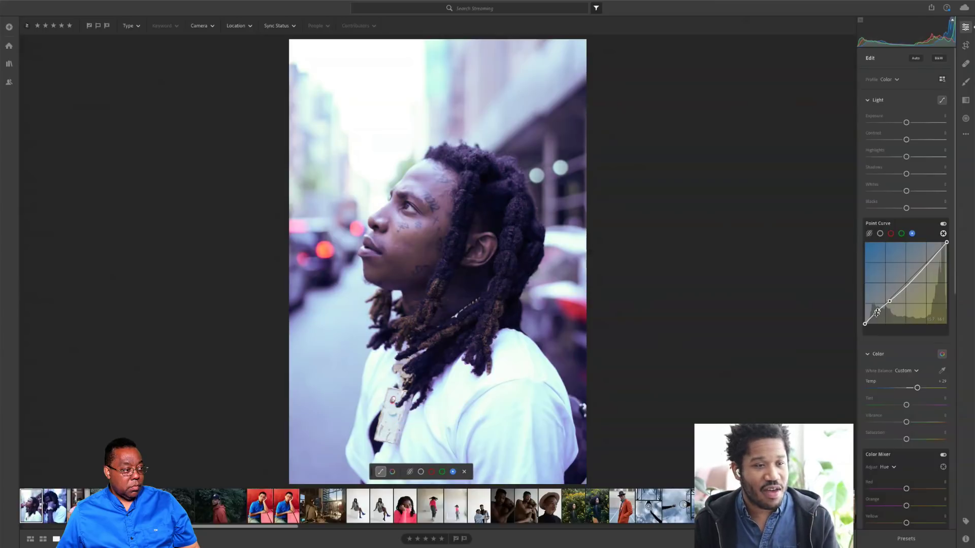
pyautogui.click(906, 287)
pyautogui.click(929, 267)
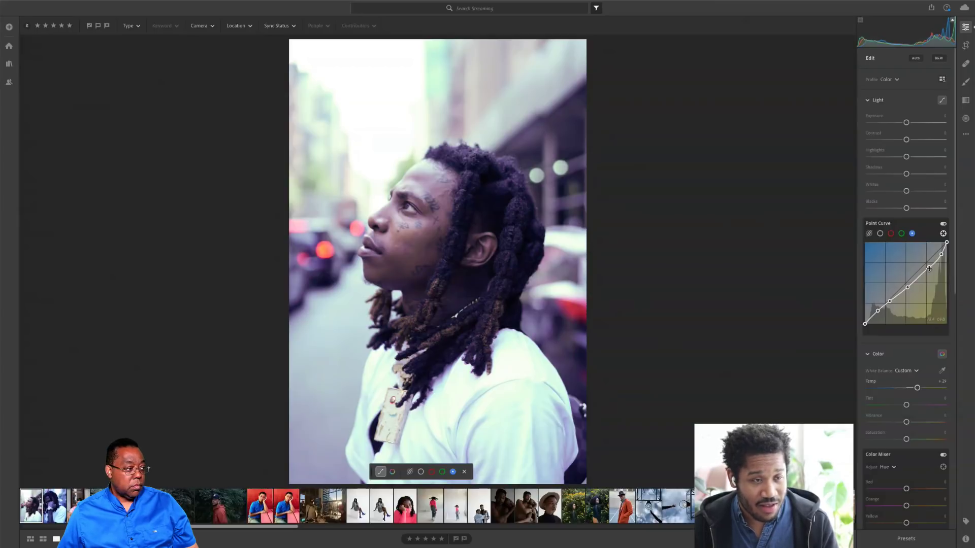
pyautogui.moveTo(908, 289); pyautogui.dragTo(909, 287)
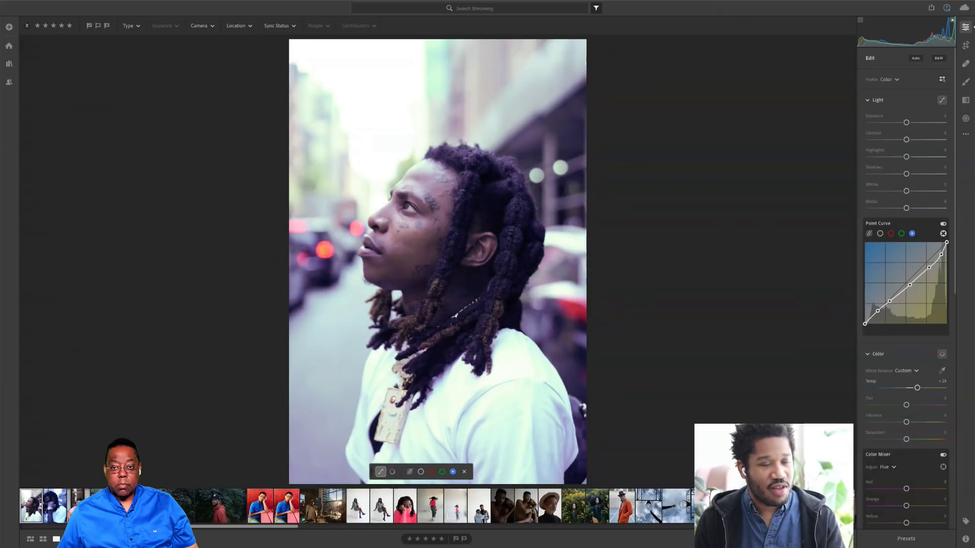
pyautogui.press('\\')
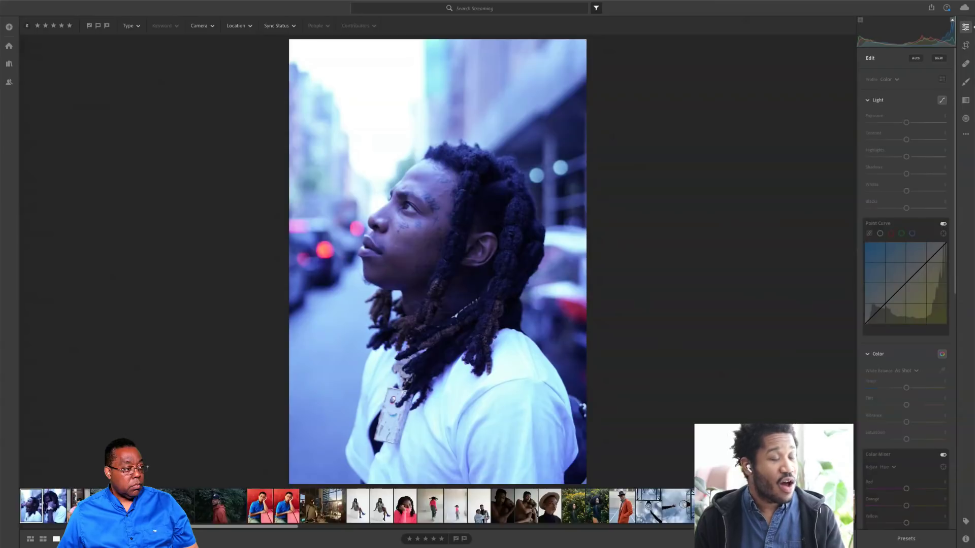
# Return to the edited photo, then try adding points to the green channel's Point Curve and raising the midtones toward green, undoing the changes
pyautogui.press('\\')
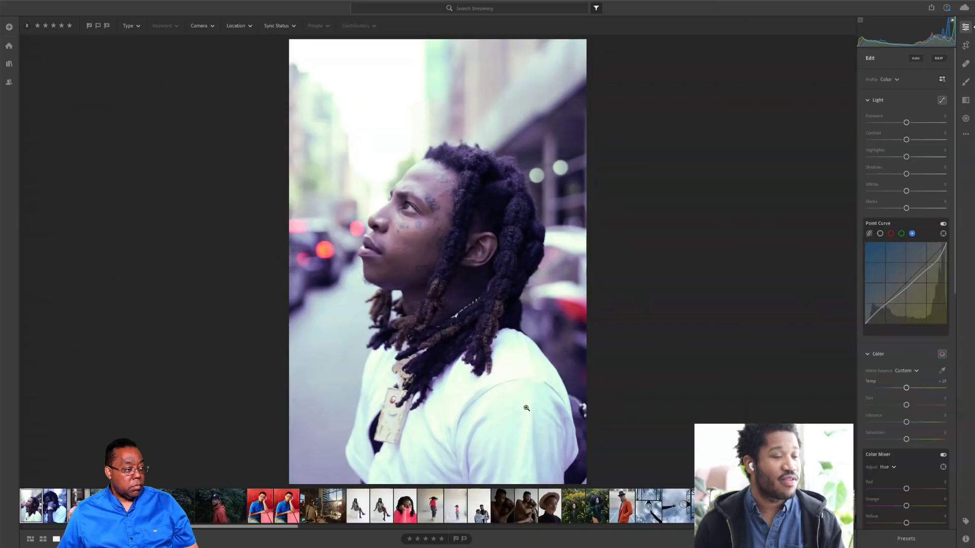
pyautogui.click(901, 234)
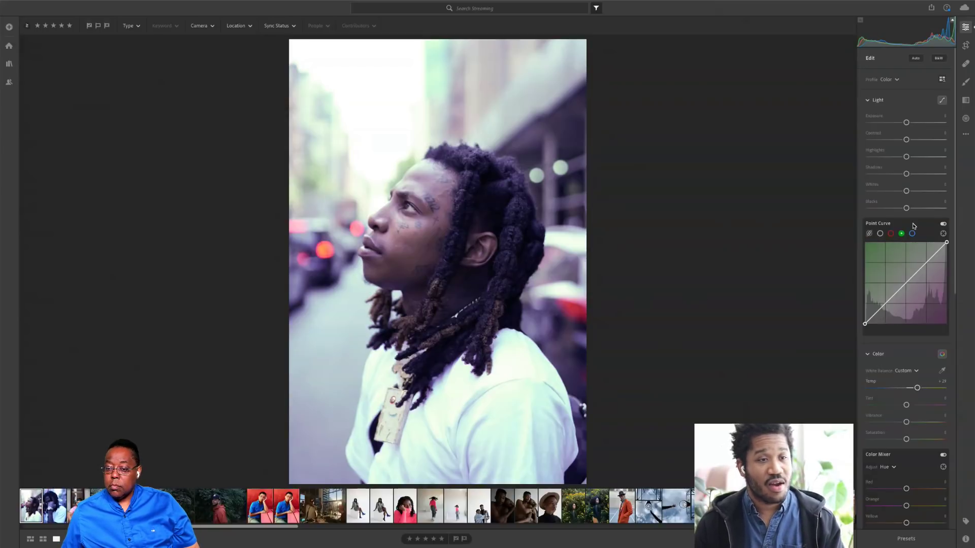
pyautogui.click(942, 234)
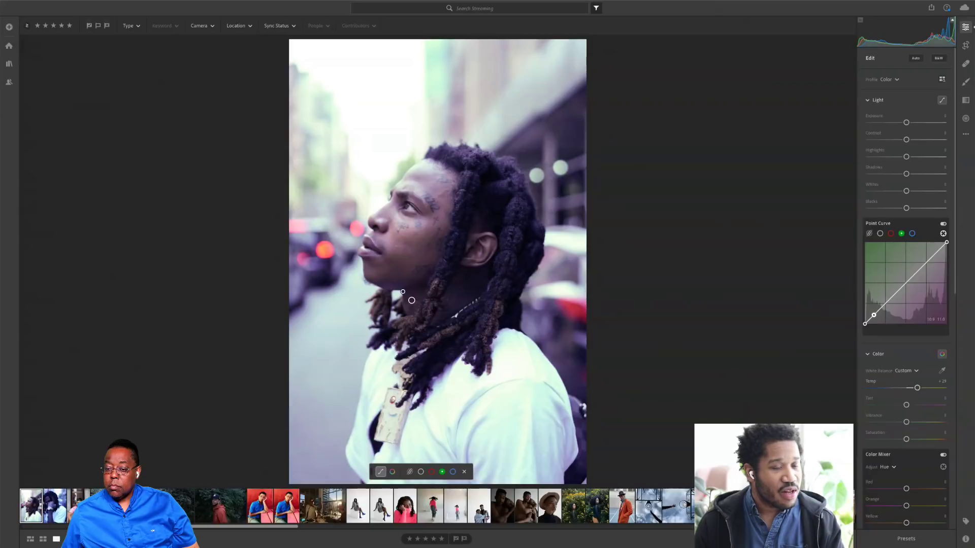
pyautogui.click(446, 372)
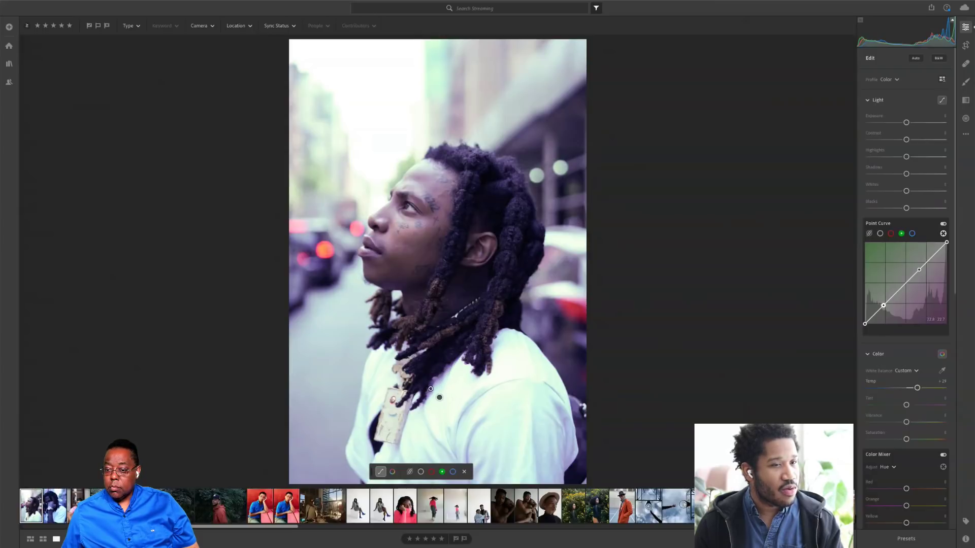
pyautogui.click(440, 396)
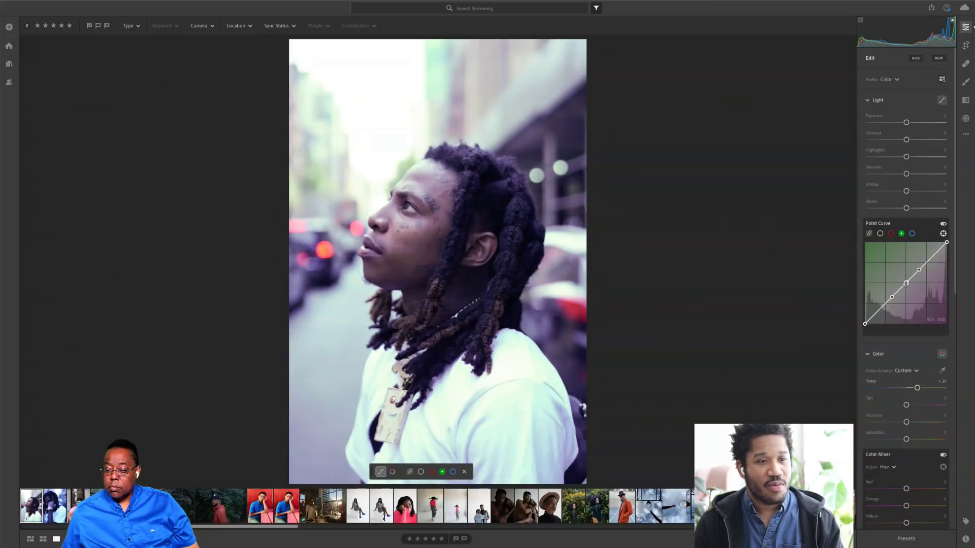
pyautogui.moveTo(906, 285); pyautogui.dragTo(900, 283)
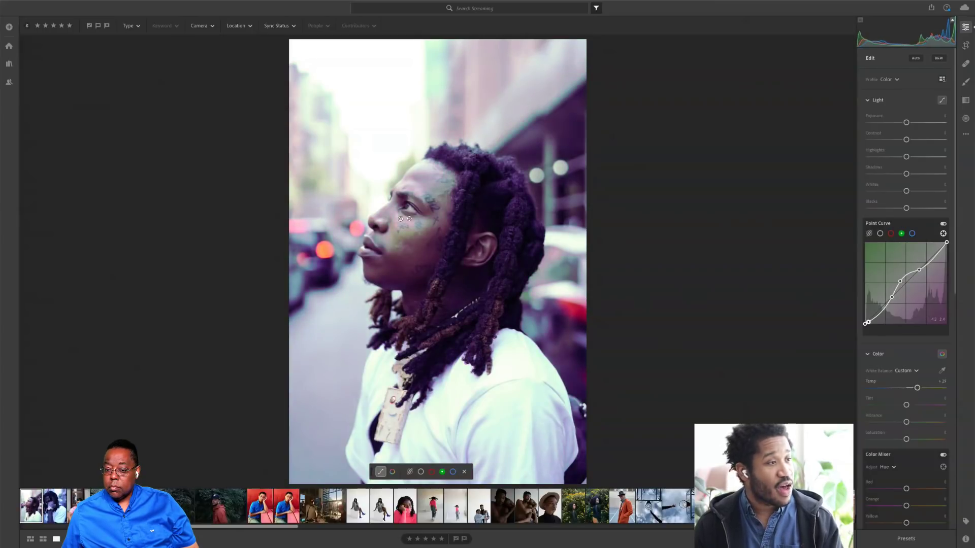
pyautogui.hotkey('ctrl', 'z')
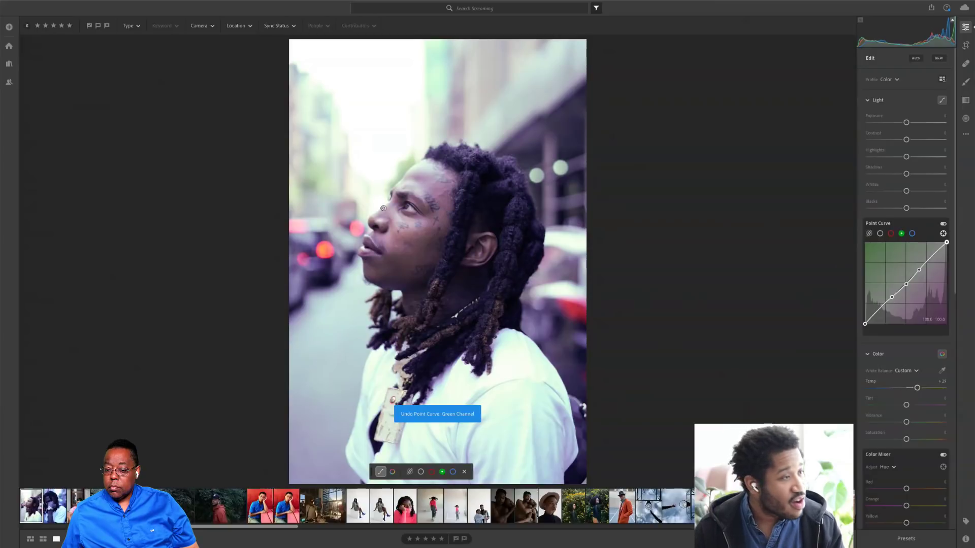
pyautogui.moveTo(467, 209); pyautogui.dragTo(469, 219)
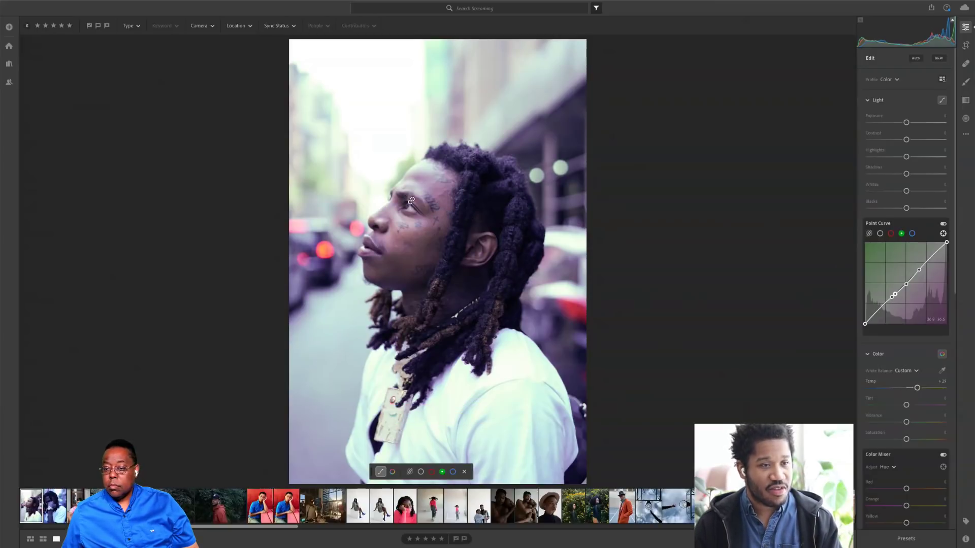
pyautogui.click(426, 227)
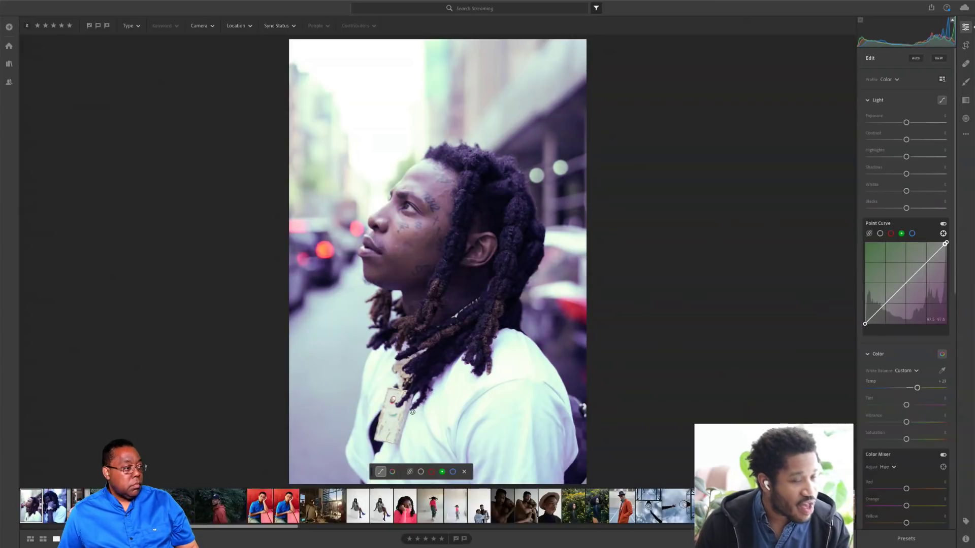
# Set the Tint to -4 and sample the dark hair ends near the collar on the green channel with targeted adjustment
pyautogui.moveTo(906, 405); pyautogui.dragTo(904, 405)
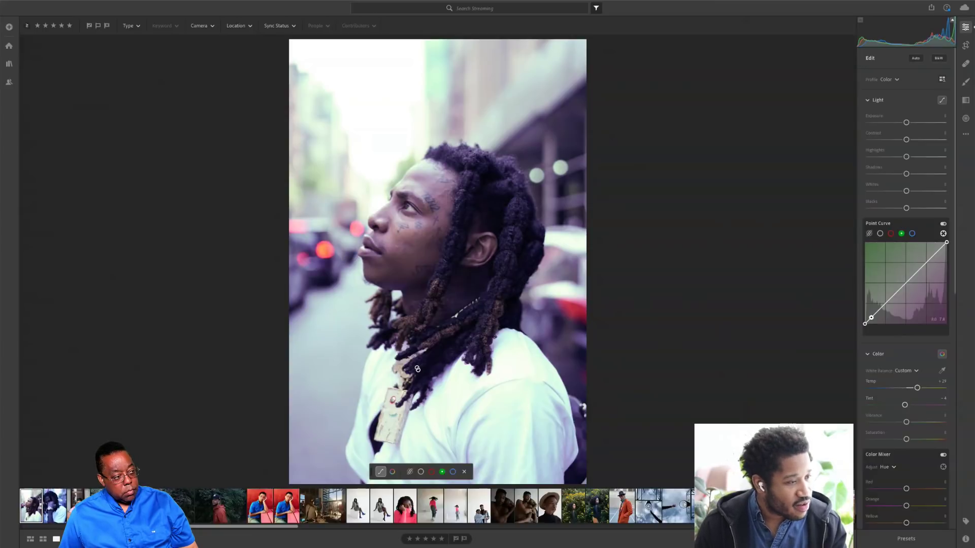
pyautogui.moveTo(466, 350); pyautogui.dragTo(457, 341)
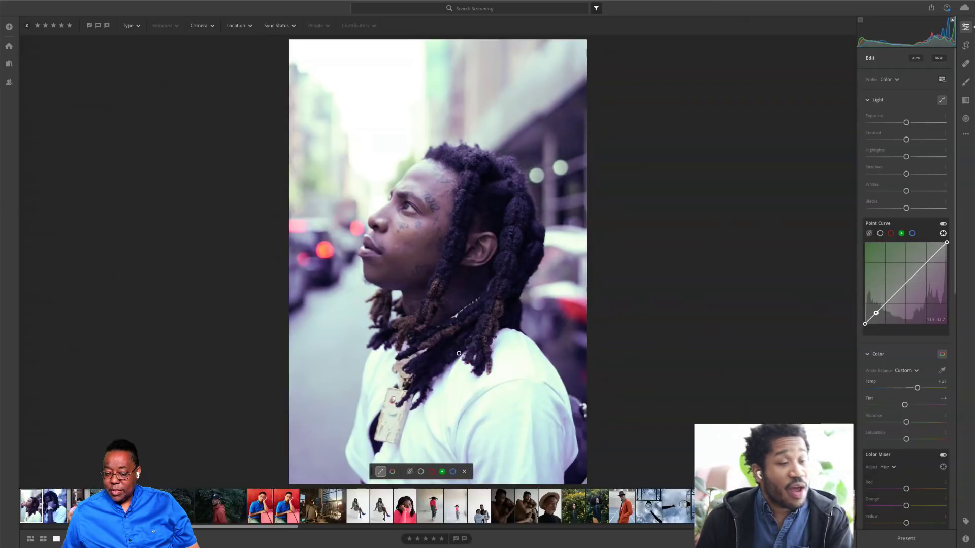
pyautogui.moveTo(467, 361); pyautogui.dragTo(459, 353)
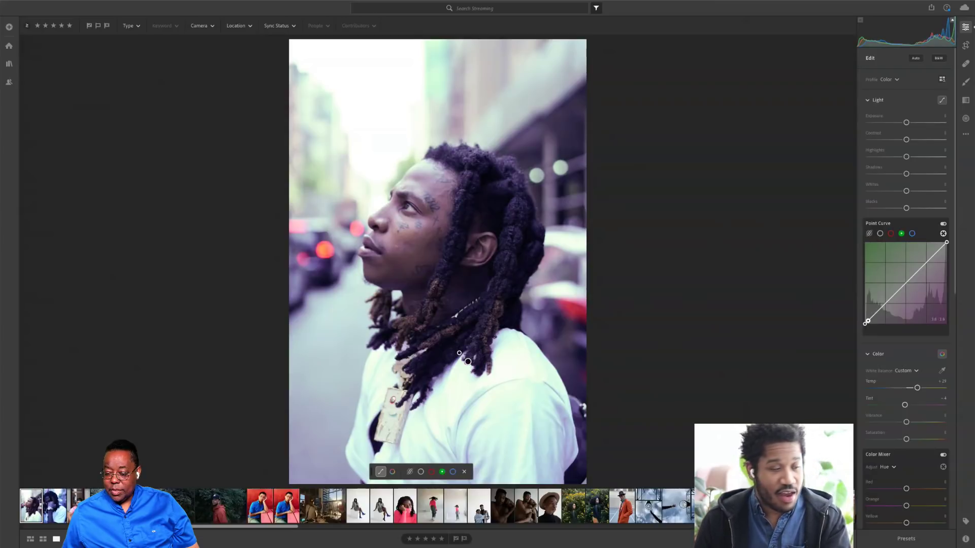
pyautogui.click(468, 365)
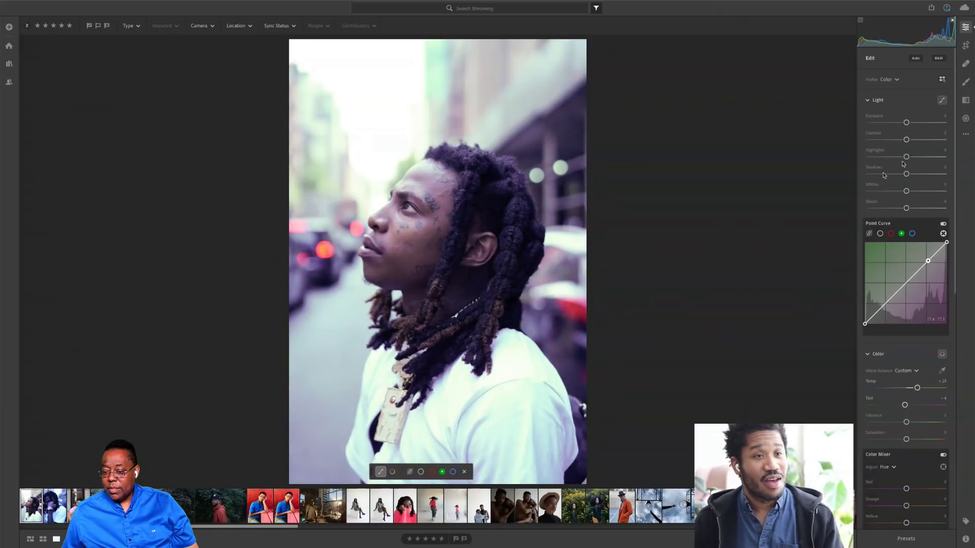
# View the settings of the Brush, Crop and Healing Brush tools
pyautogui.click(966, 84)
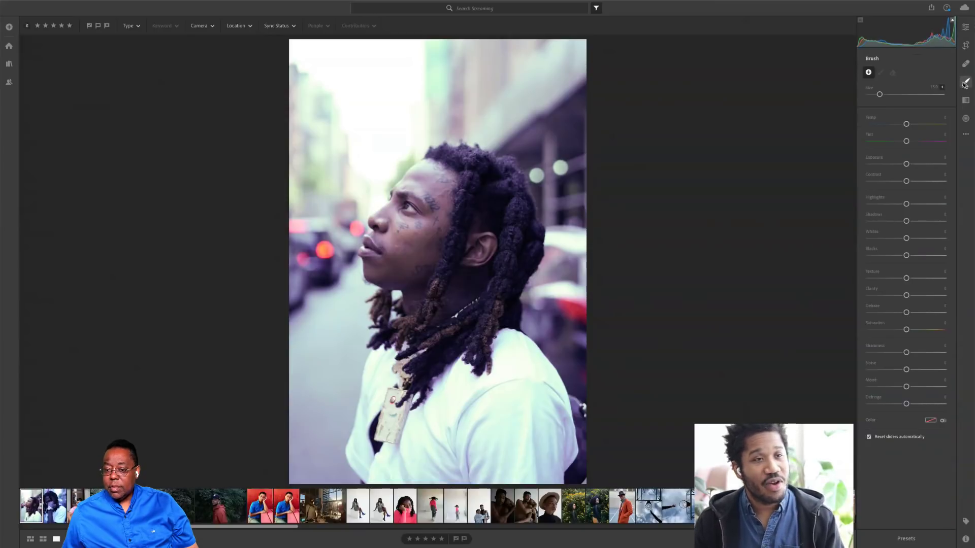
pyautogui.click(966, 46)
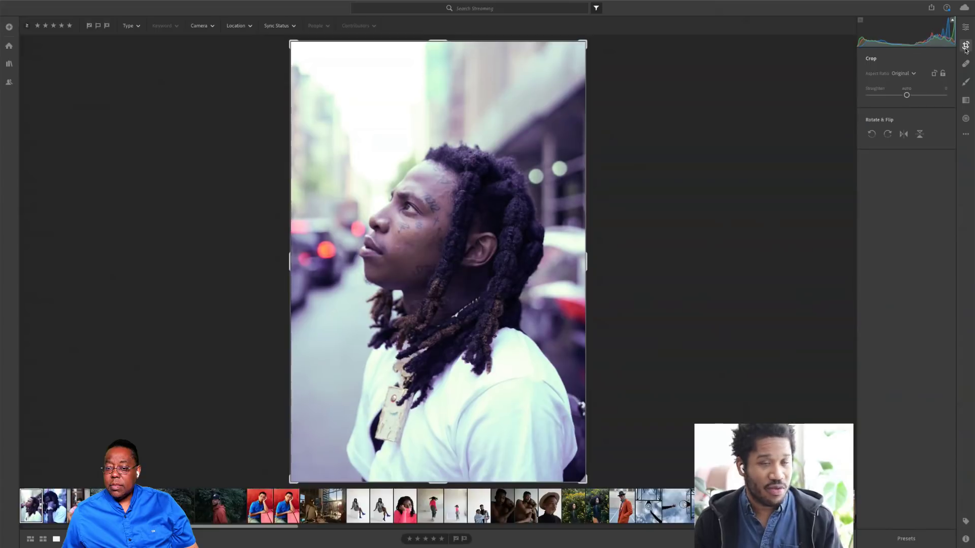
pyautogui.click(966, 64)
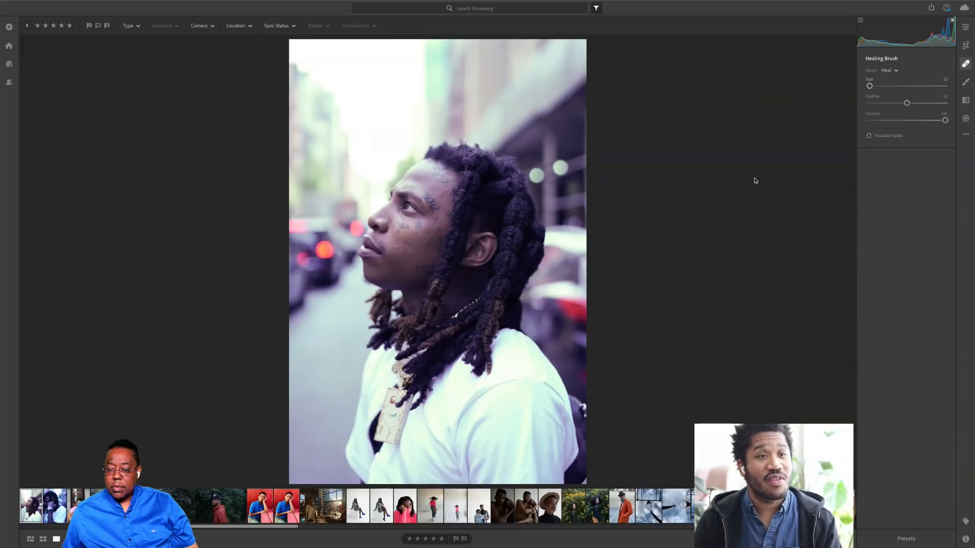
# Reduce the Brush size and paint a local adjustment mask over the dark hair ends above the shirt's collar
pyautogui.click(966, 84)
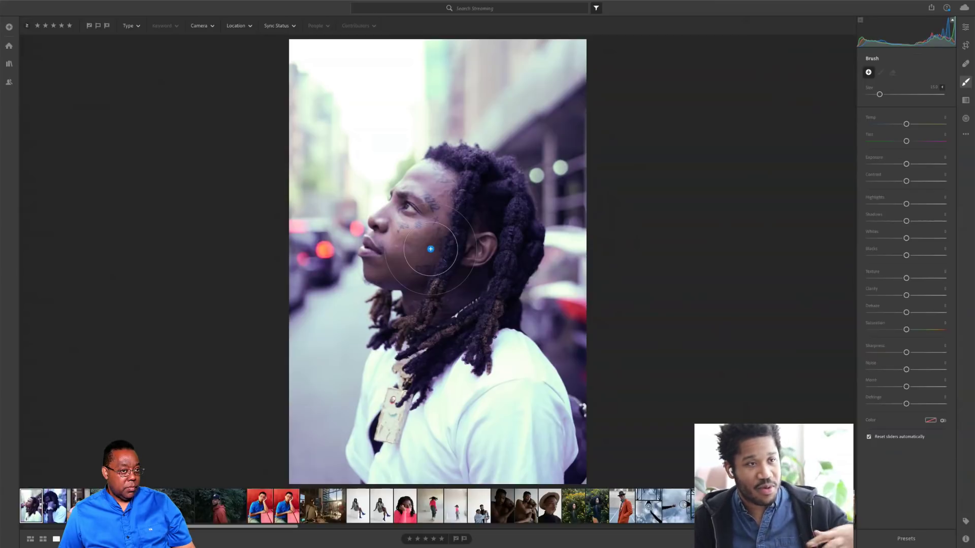
pyautogui.moveTo(487, 243); pyautogui.dragTo(504, 243)
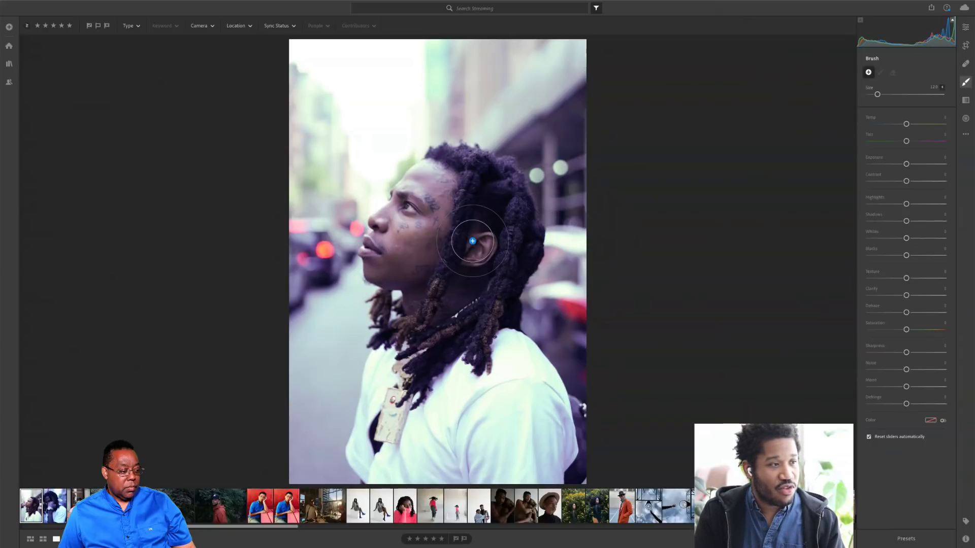
pyautogui.moveTo(879, 95); pyautogui.dragTo(877, 96)
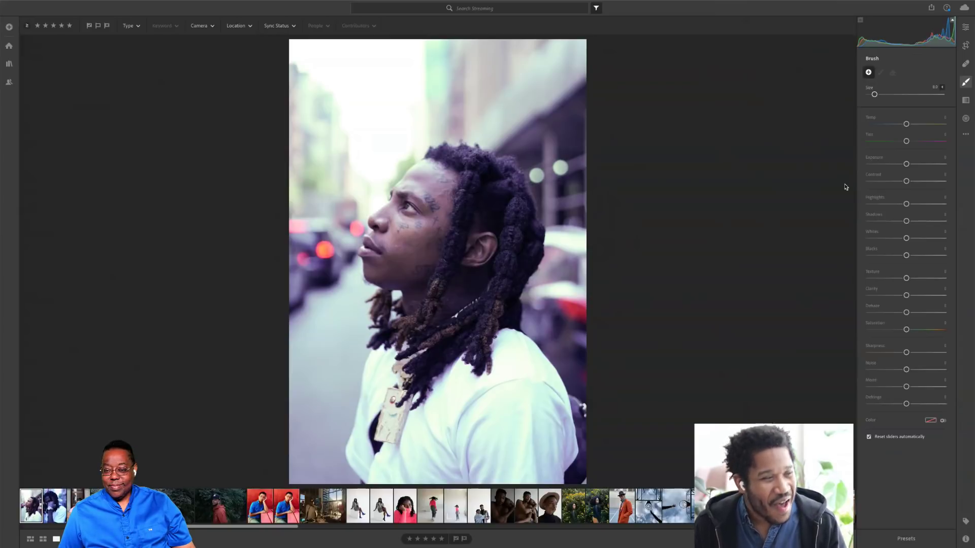
pyautogui.moveTo(446, 362)
pyautogui.mouseDown()
pyautogui.moveTo(424, 399)
pyautogui.moveTo(472, 342)
pyautogui.moveTo(452, 363)
pyautogui.moveTo(452, 353)
pyautogui.mouseUp()
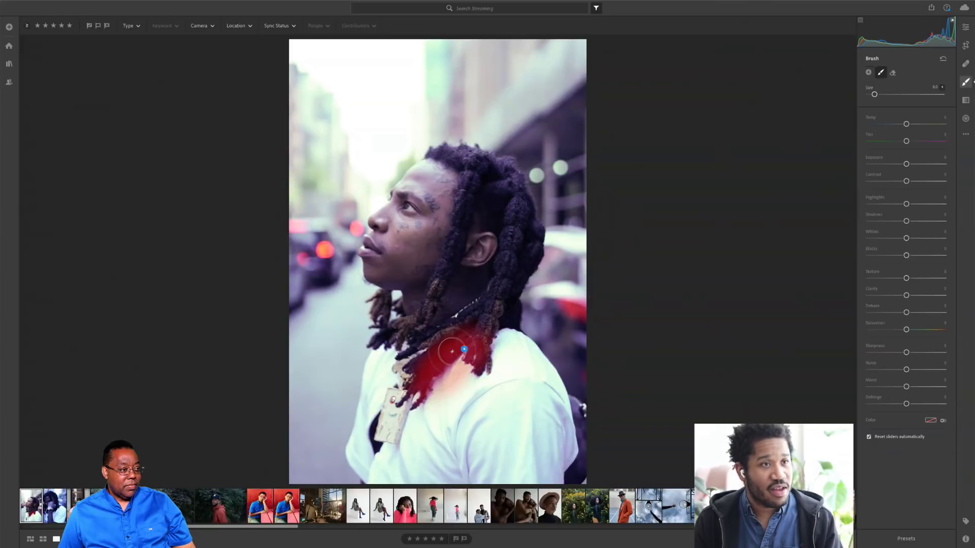
pyautogui.moveTo(465, 351)
pyautogui.mouseDown()
pyautogui.moveTo(427, 386)
pyautogui.moveTo(475, 342)
pyautogui.moveTo(434, 387)
pyautogui.mouseUp()
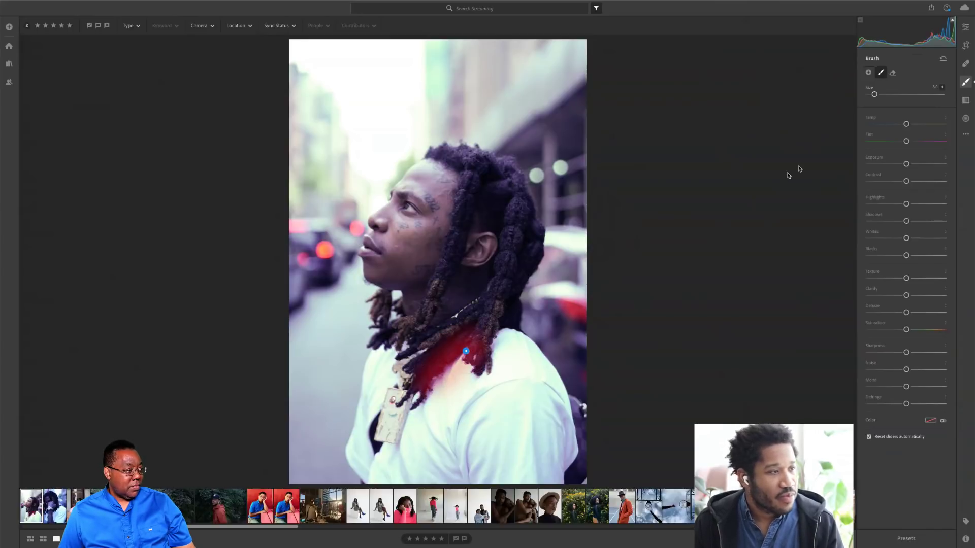
# Set the hair brush mask's Tint to -24, shift its pin slightly, and return to the Edit controls
pyautogui.moveTo(905, 141); pyautogui.dragTo(896, 142)
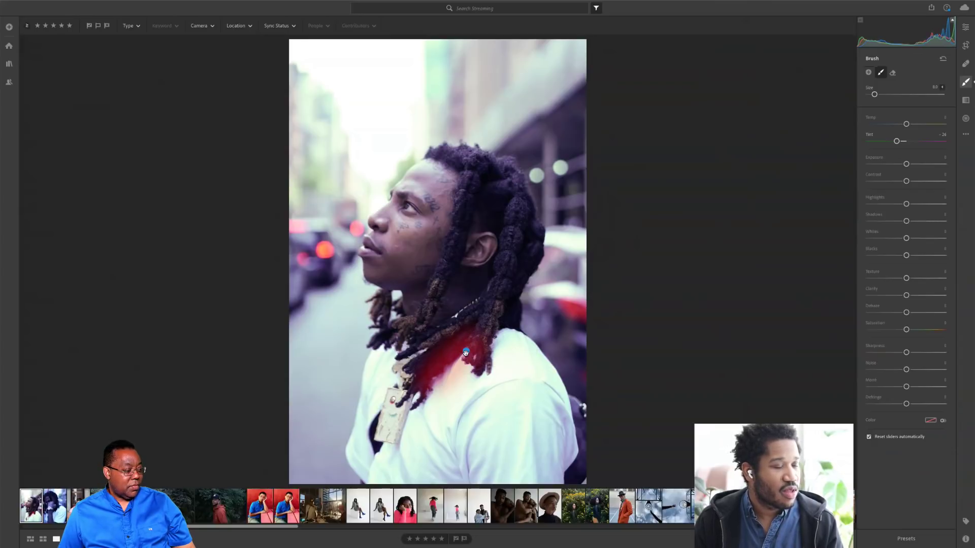
pyautogui.moveTo(466, 352)
pyautogui.mouseDown()
pyautogui.moveTo(494, 359)
pyautogui.moveTo(458, 358)
pyautogui.mouseUp()
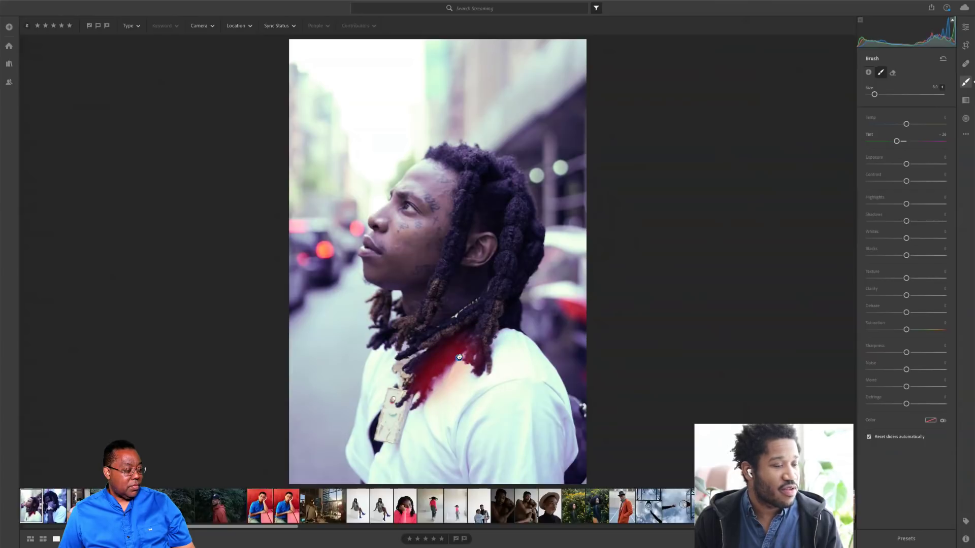
pyautogui.click(969, 83)
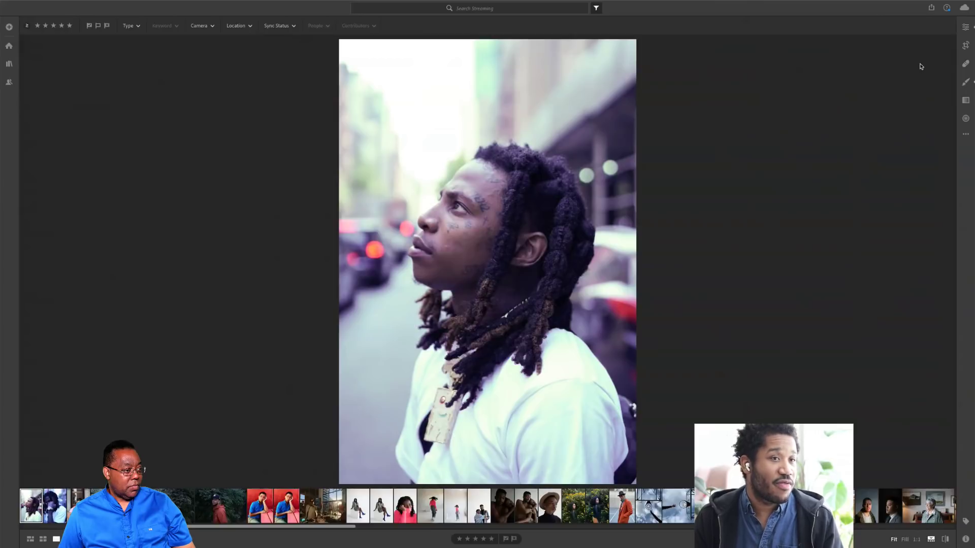
pyautogui.click(965, 29)
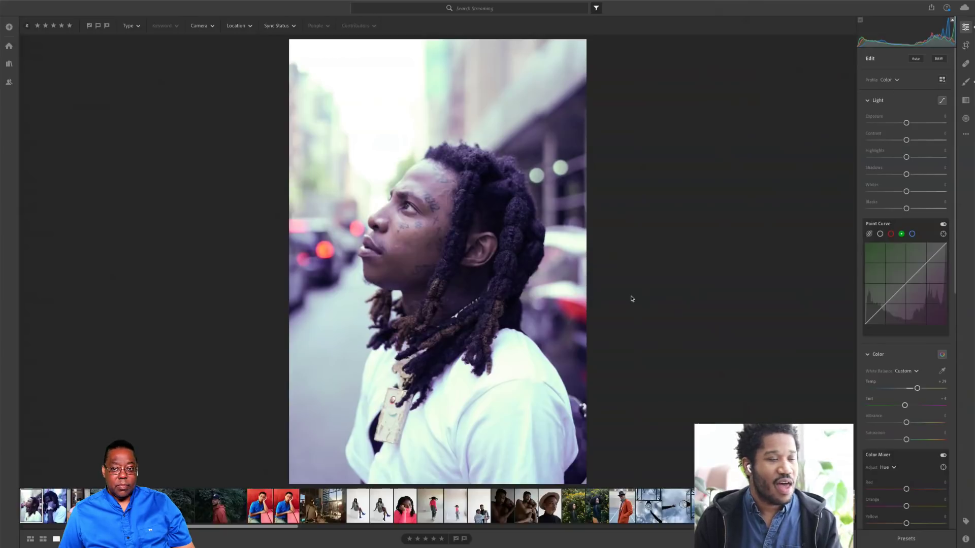
# Look through the albums and filmstrip, view the portrait of the man against the red wall, and reopen the street portrait
pyautogui.click(11, 62)
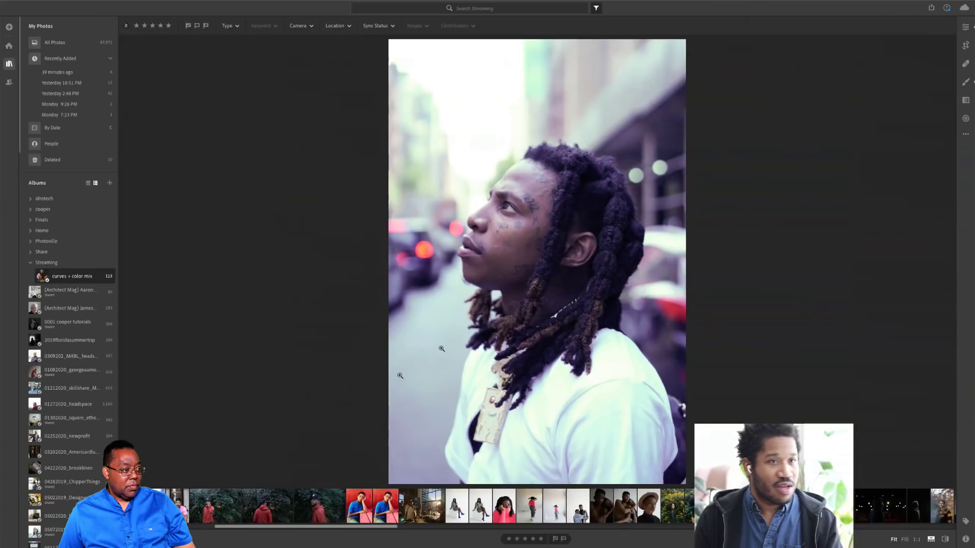
pyautogui.click(966, 28)
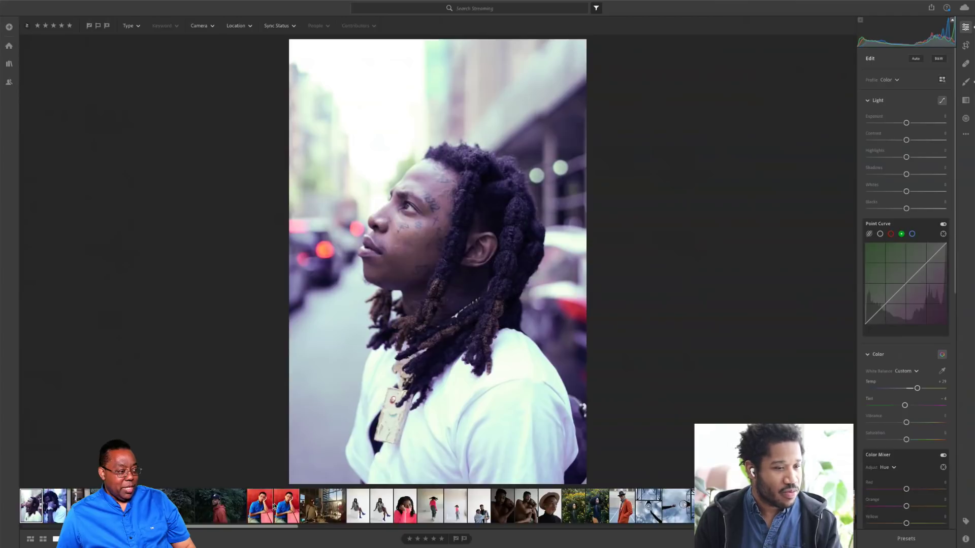
pyautogui.click(322, 506)
pyautogui.click(279, 506)
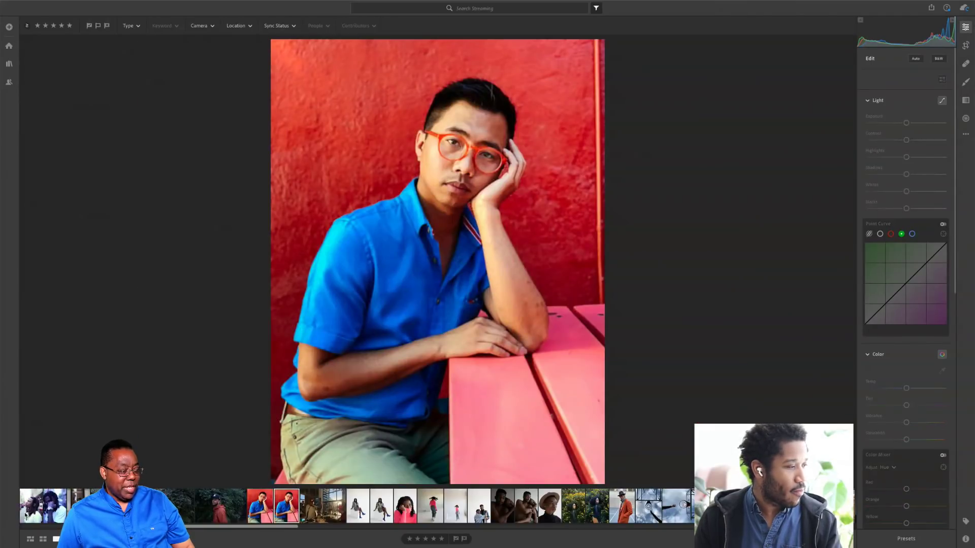
pyautogui.scroll(-1, 355, 506)
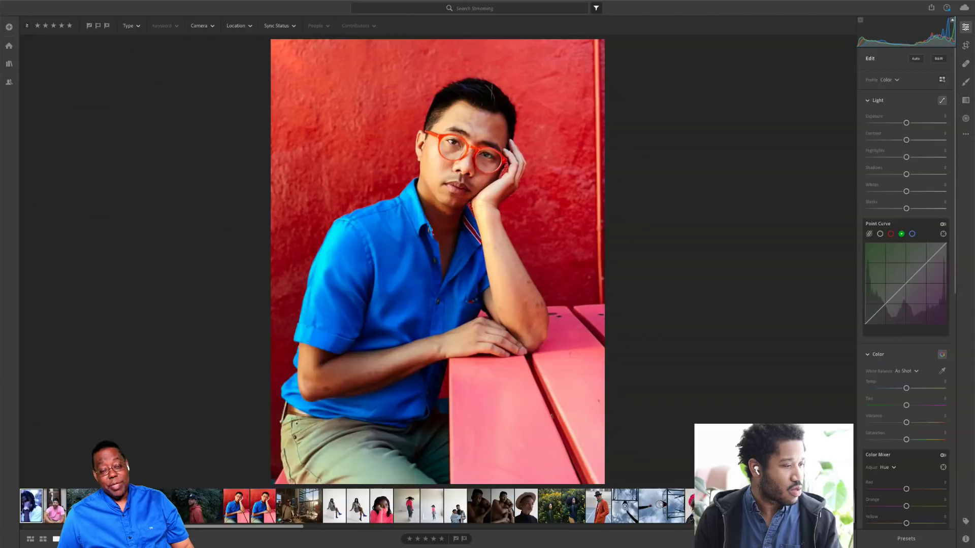
pyautogui.scroll(5, 268, 506)
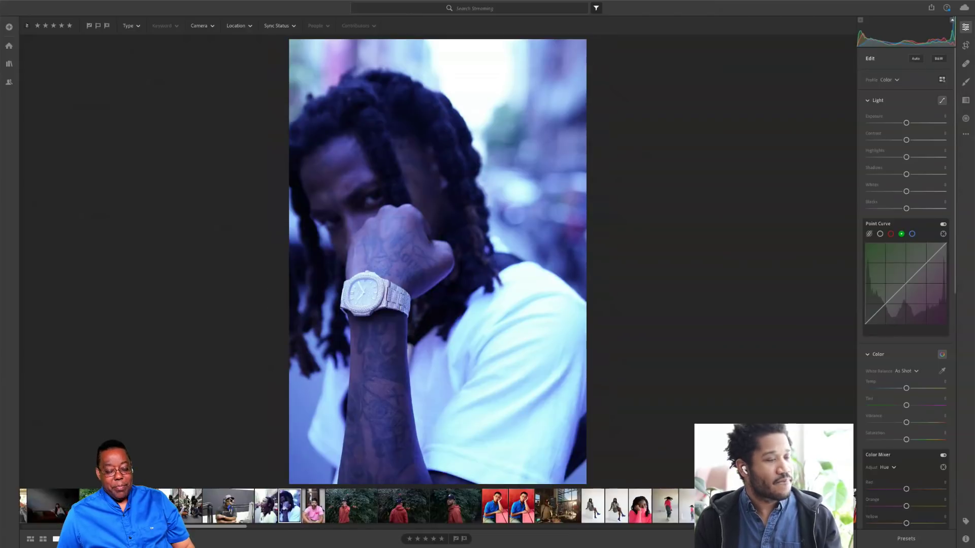
pyautogui.click(266, 506)
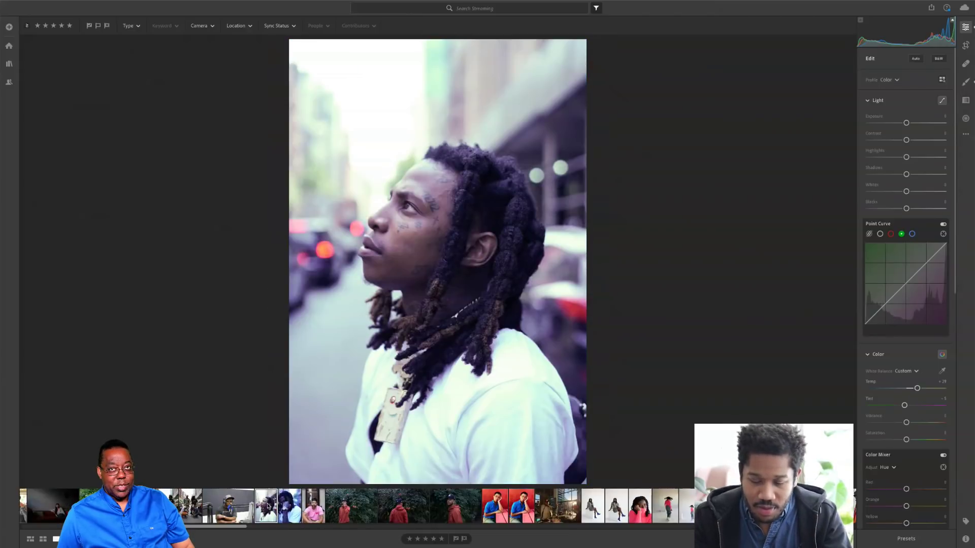
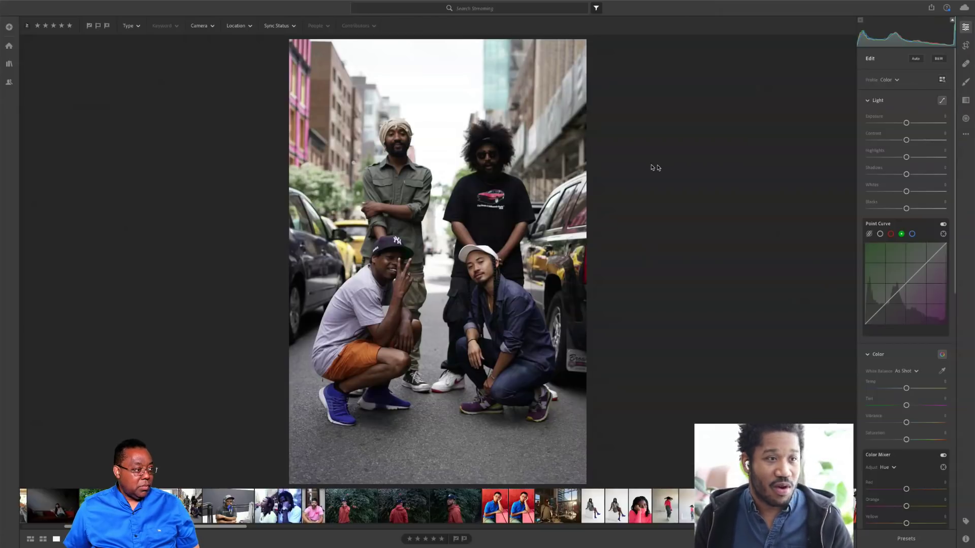
# Switch the Point Curve to the combined tonal channel and lift its black point slightly to fade the group photo's shadows
pyautogui.click(881, 234)
pyautogui.click(880, 234)
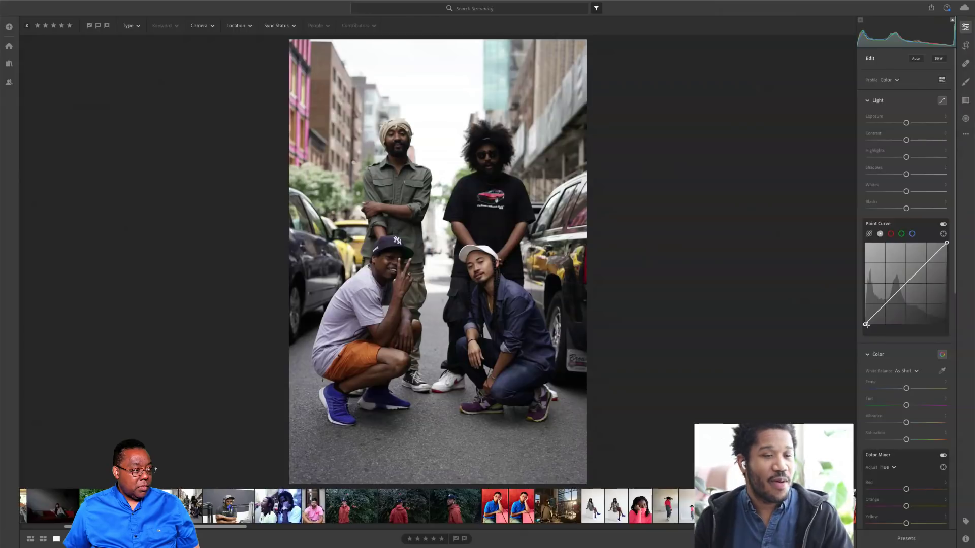
pyautogui.click(866, 324)
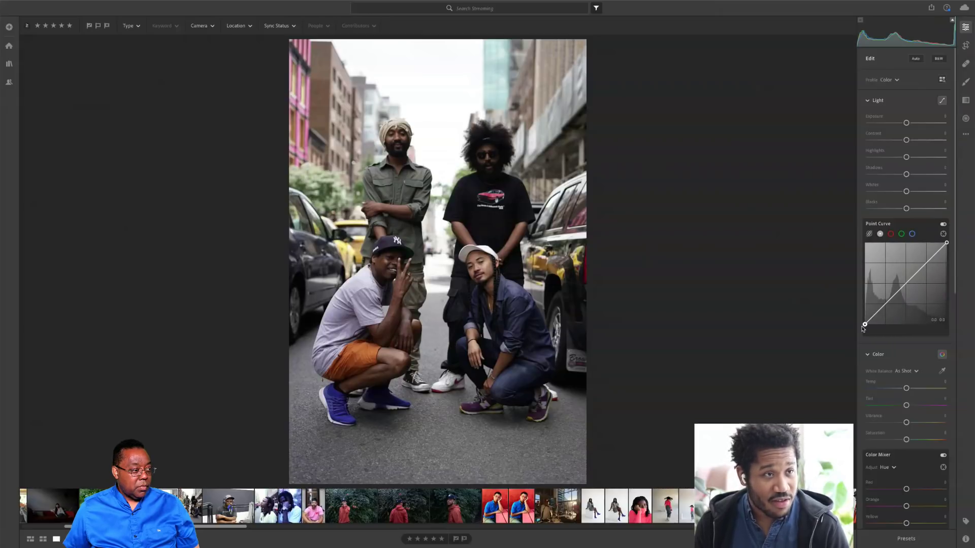
pyautogui.moveTo(865, 324); pyautogui.dragTo(864, 322)
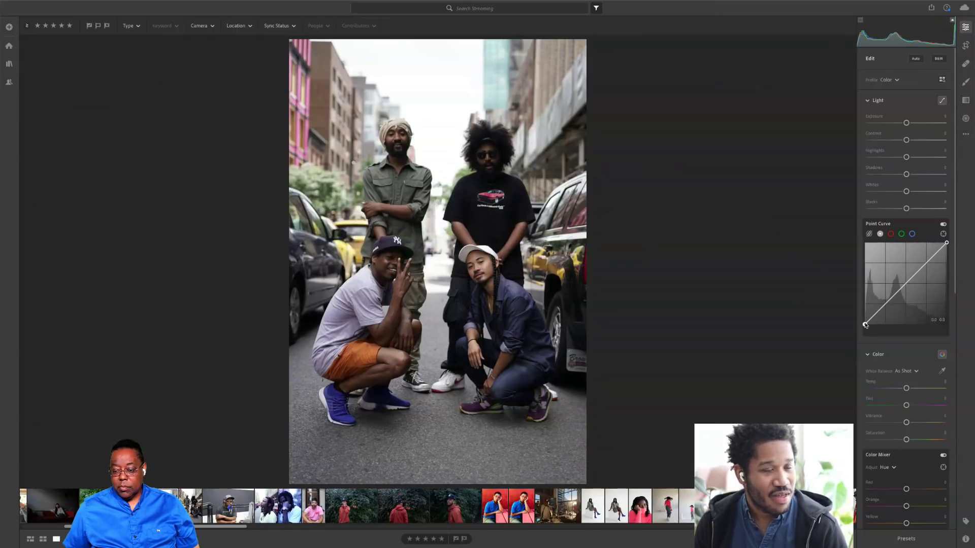
pyautogui.moveTo(865, 324); pyautogui.dragTo(864, 322)
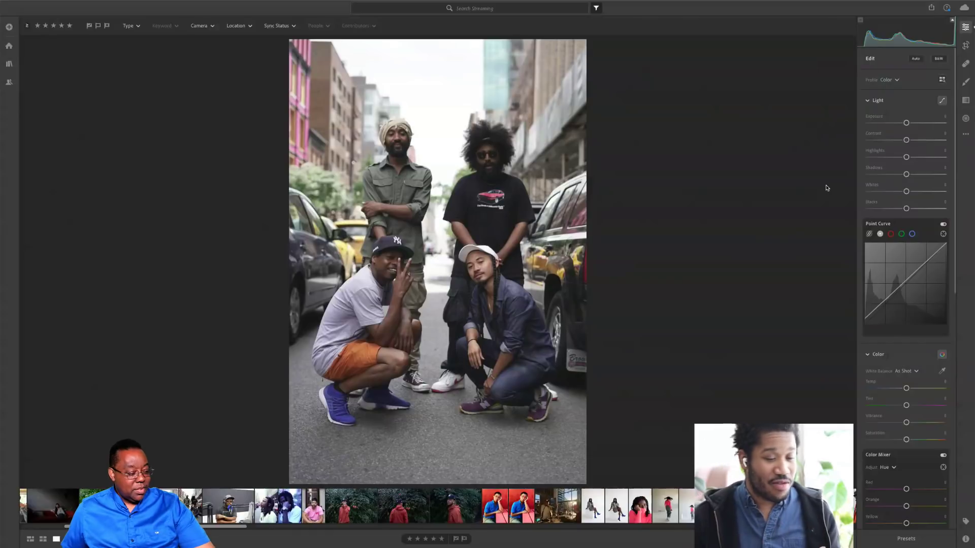
# Activate targeted curve adjustment, try lifting the shadows with added points on the lower curve, and undo that lift
pyautogui.click(943, 235)
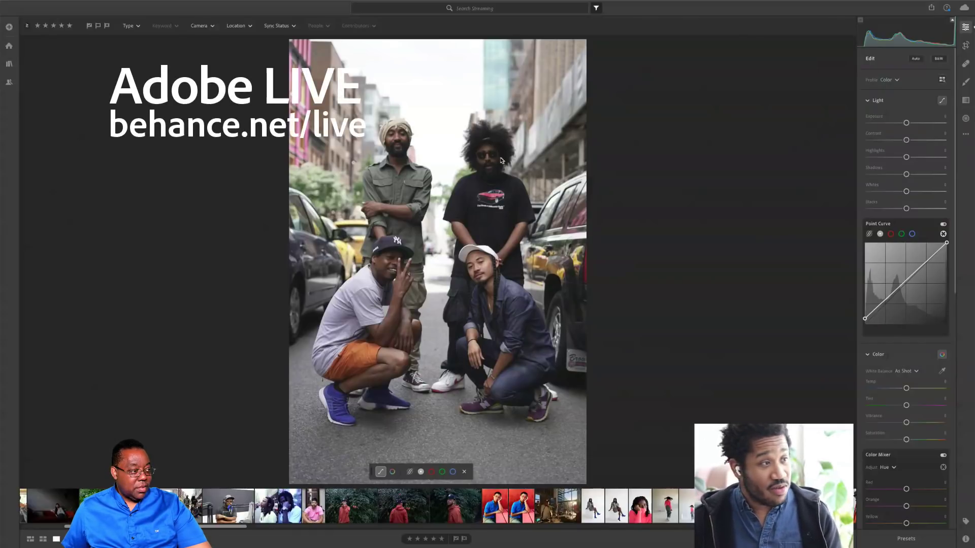
pyautogui.click(943, 235)
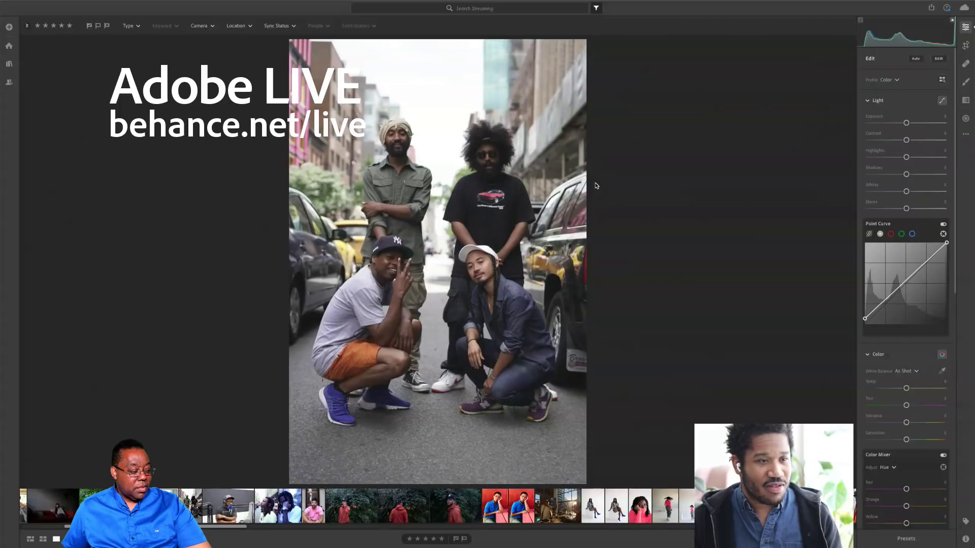
pyautogui.click(942, 234)
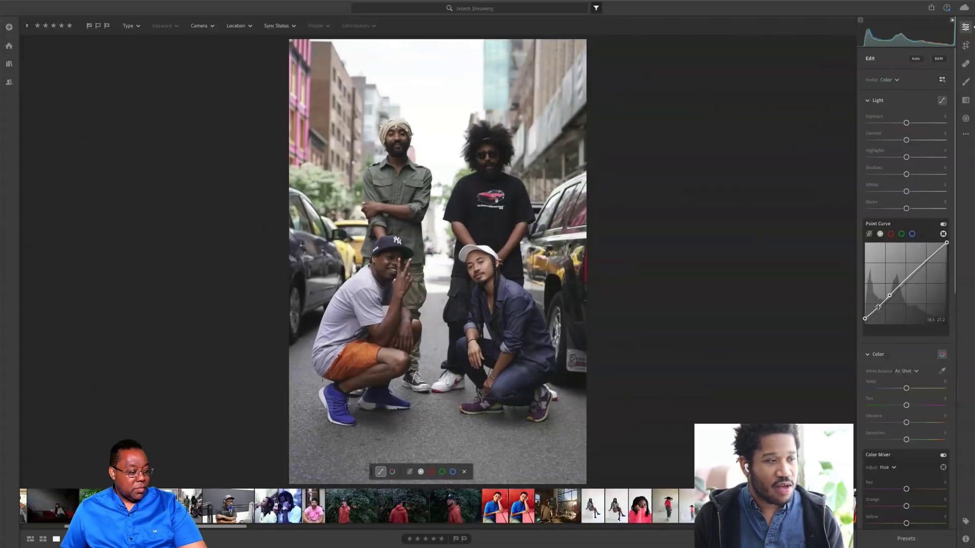
pyautogui.moveTo(877, 308); pyautogui.dragTo(873, 305)
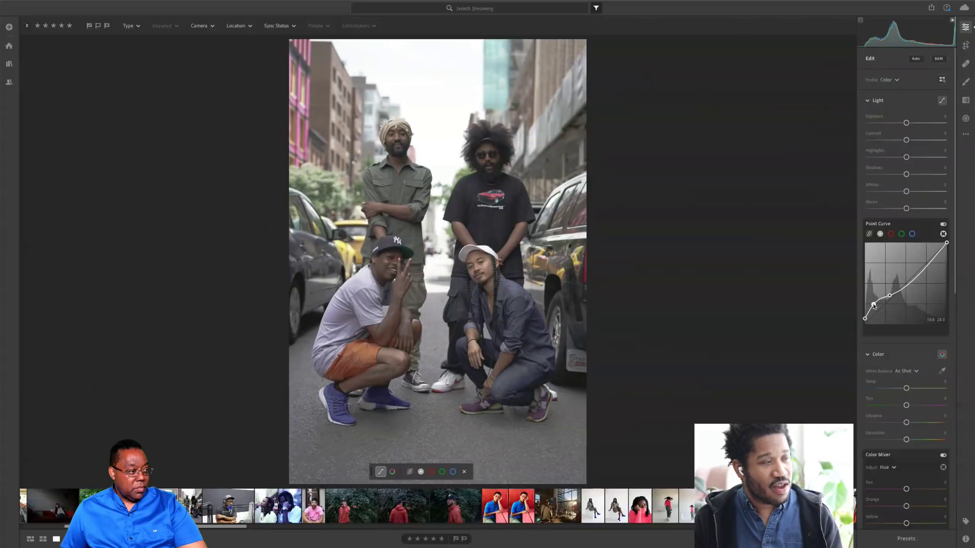
pyautogui.click(868, 312)
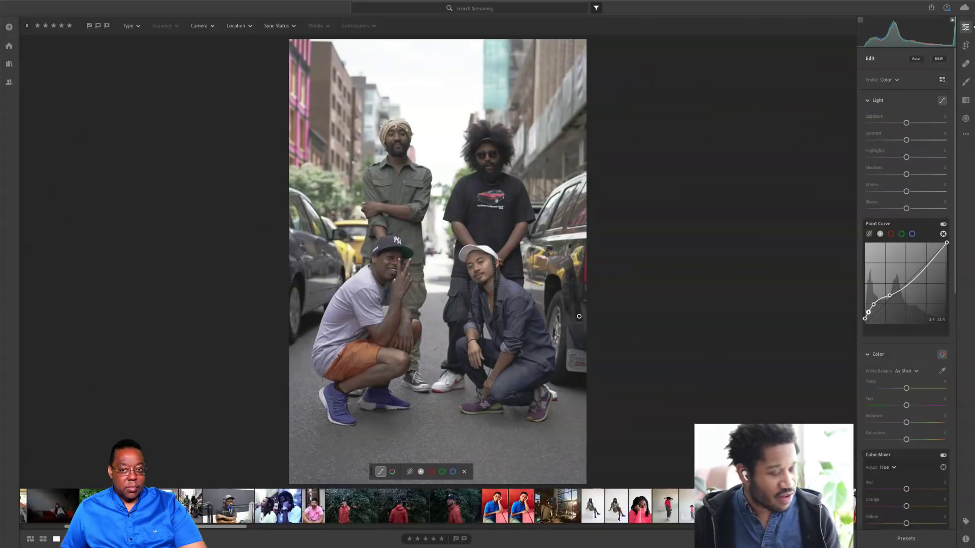
pyautogui.hotkey('ctrl', 'z')
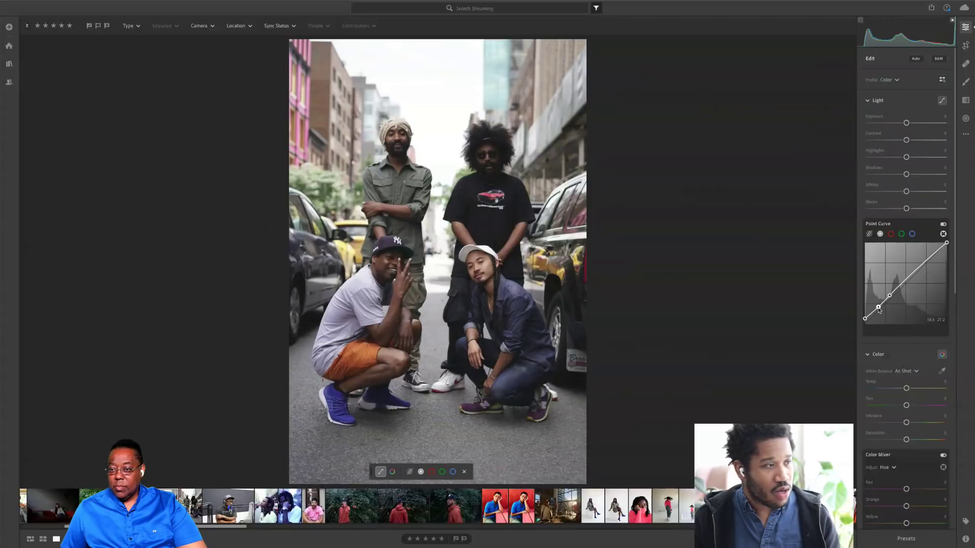
# Try small shadow point adjustments and a strongly raised black point, and reset the Point Curve to a straight diagonal
pyautogui.click(878, 308)
pyautogui.moveTo(878, 310); pyautogui.dragTo(877, 308)
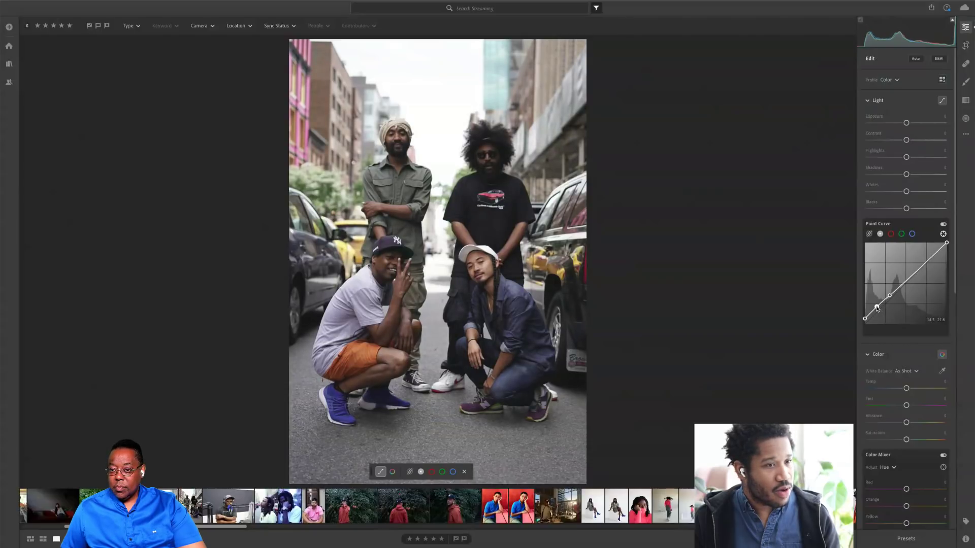
pyautogui.click(872, 310)
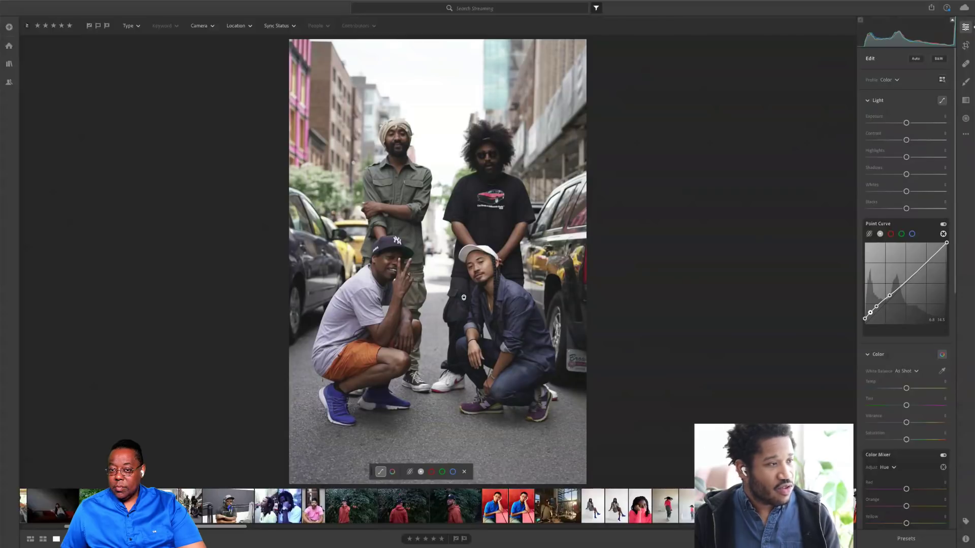
pyautogui.moveTo(872, 309); pyautogui.dragTo(829, 305)
pyautogui.click(867, 315)
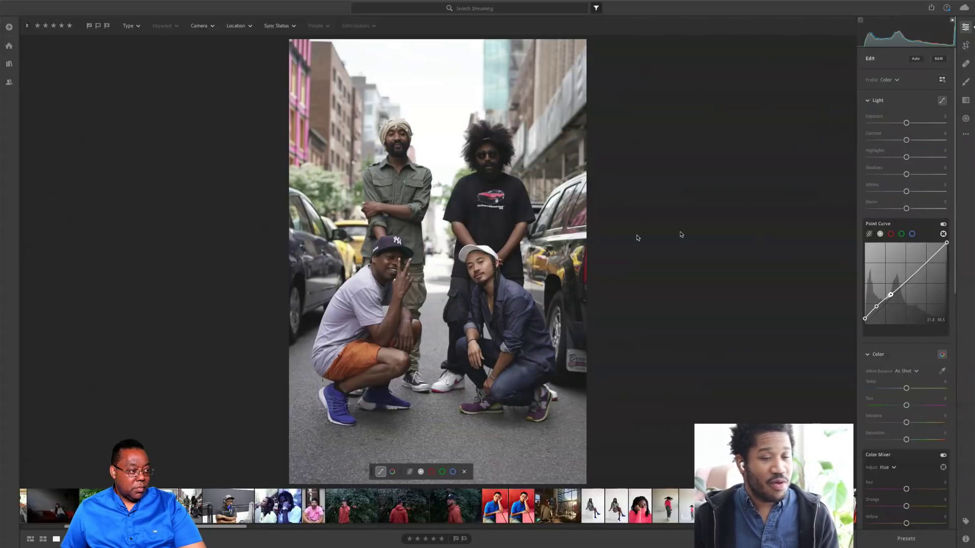
pyautogui.moveTo(865, 319); pyautogui.dragTo(885, 301)
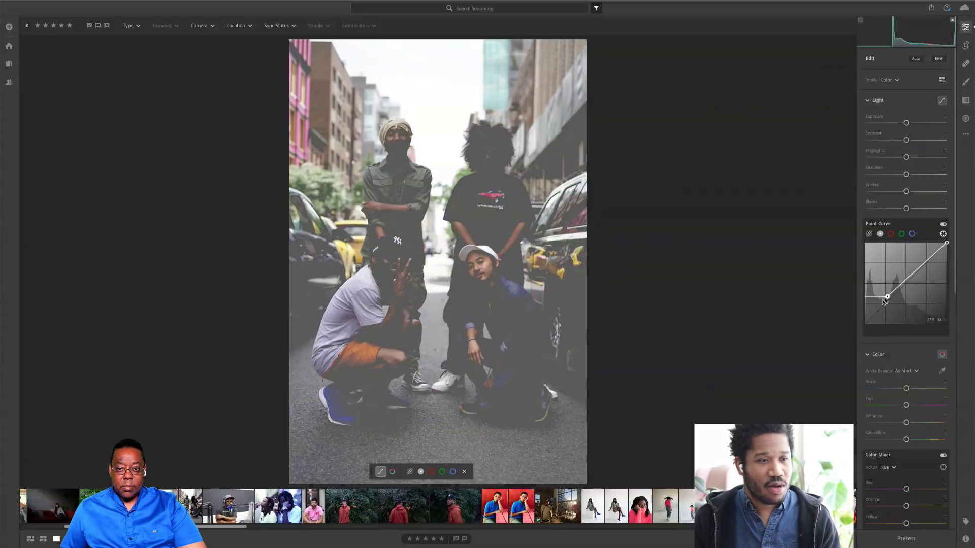
pyautogui.doubleClick(884, 301)
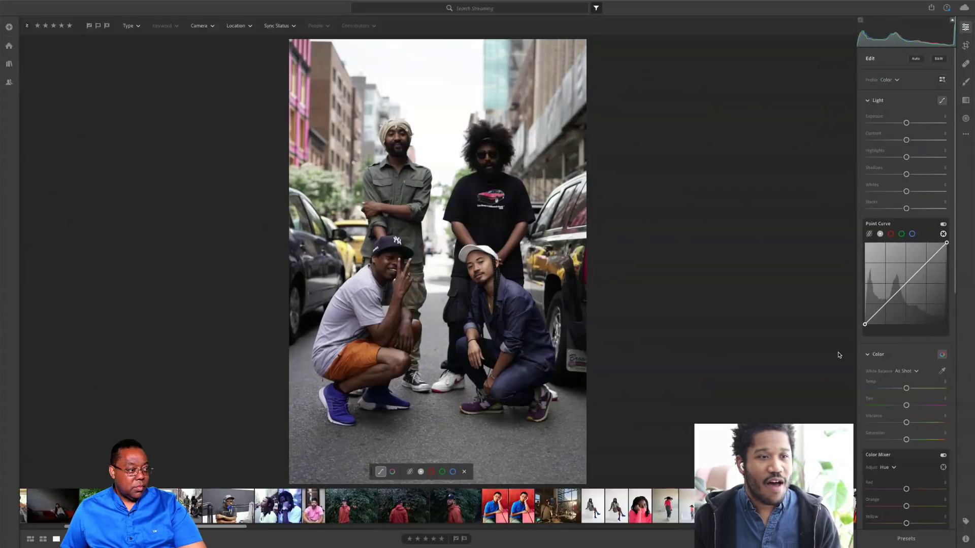
# Add highlight, midtone and shadow points to the Point Curve, lowering the highlight point and raising the shadow point slightly to flatten contrast
pyautogui.click(927, 264)
pyautogui.click(905, 284)
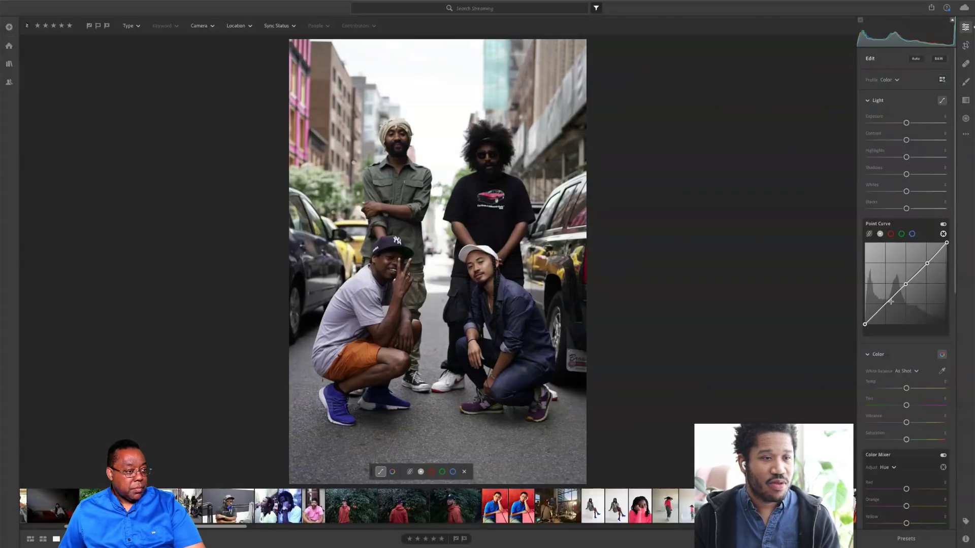
pyautogui.click(888, 303)
pyautogui.click(888, 303)
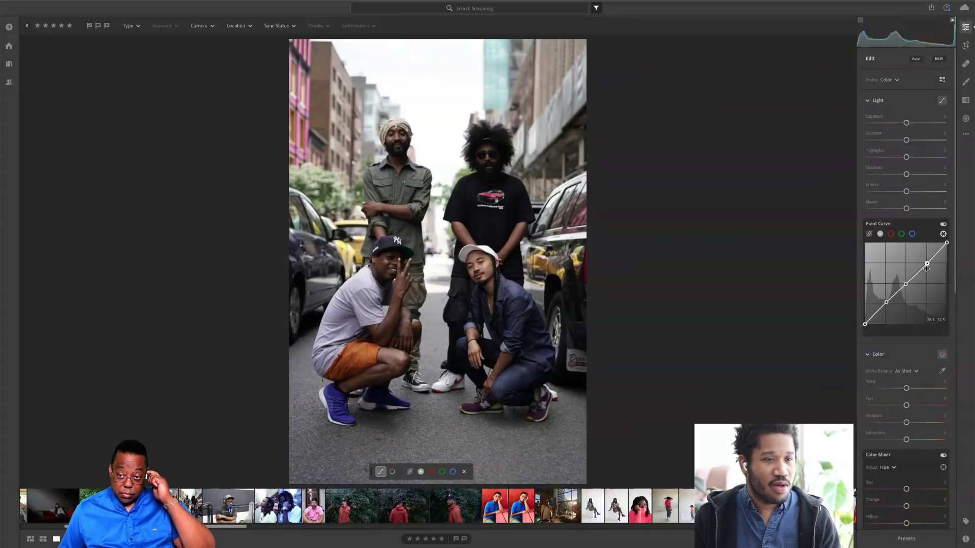
pyautogui.moveTo(927, 263); pyautogui.dragTo(927, 268)
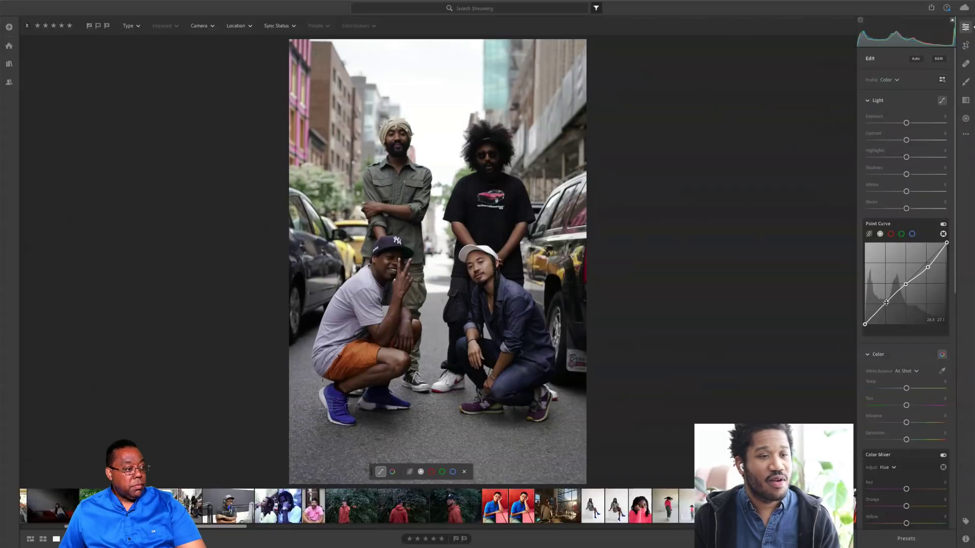
pyautogui.moveTo(886, 302); pyautogui.dragTo(885, 303)
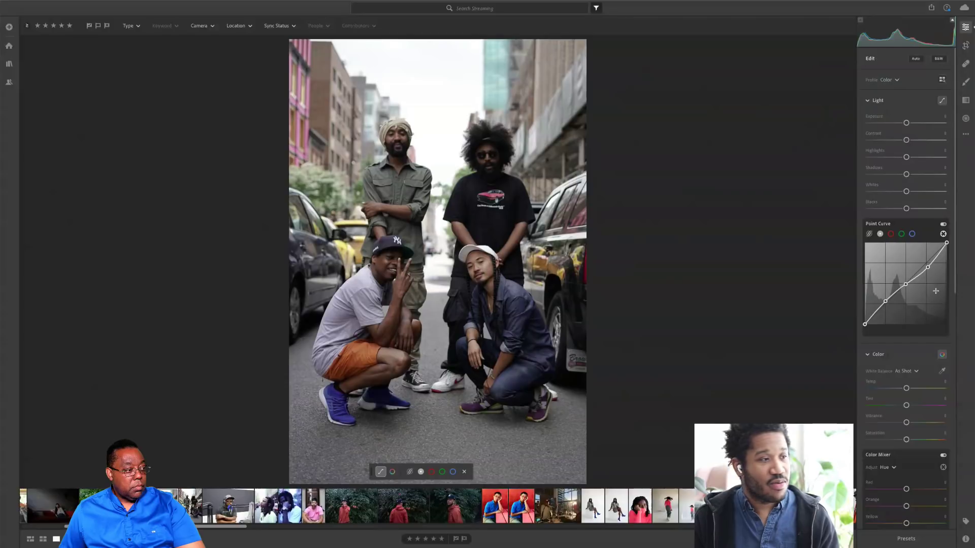
# Compare the group photo's original and edited versions to judge the flattened contrast curve
pyautogui.press('\\')
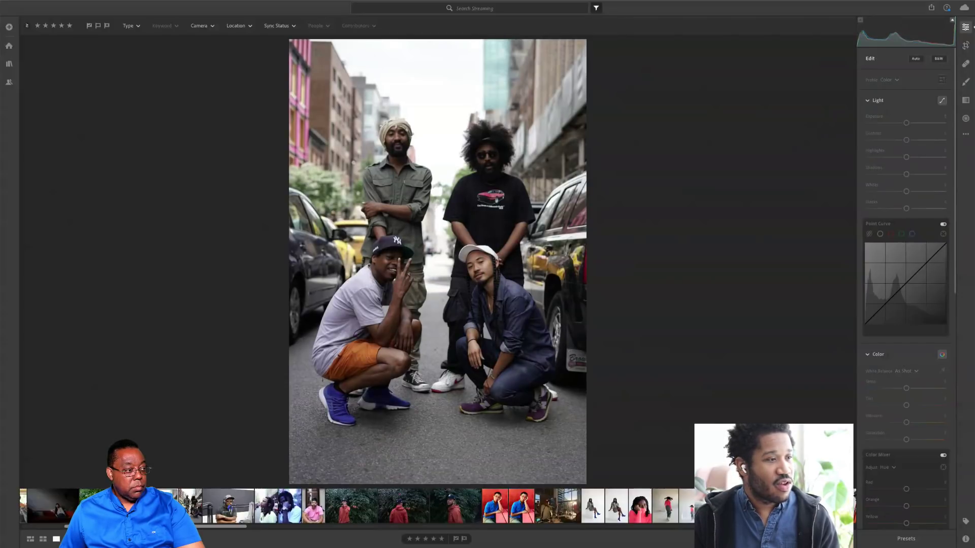
pyautogui.press('\\')
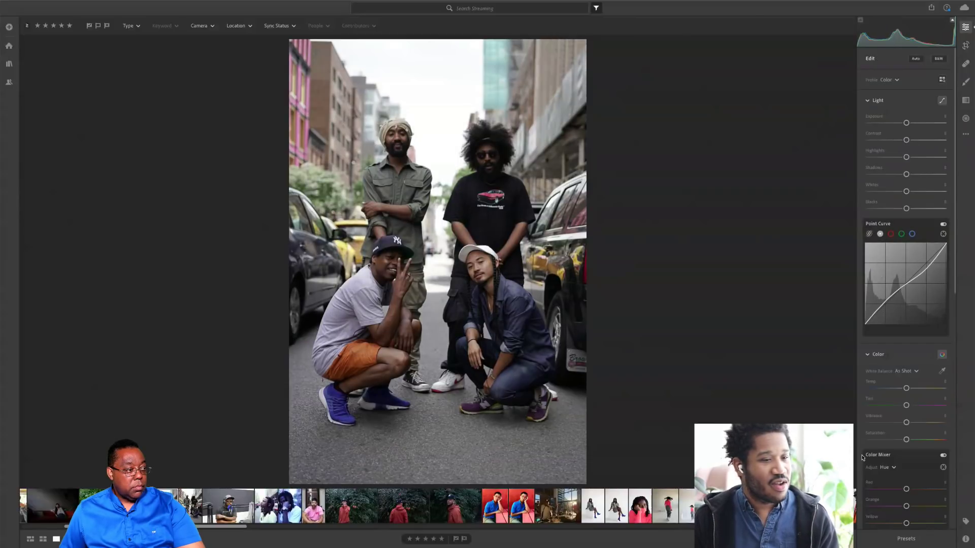
pyautogui.press('\\')
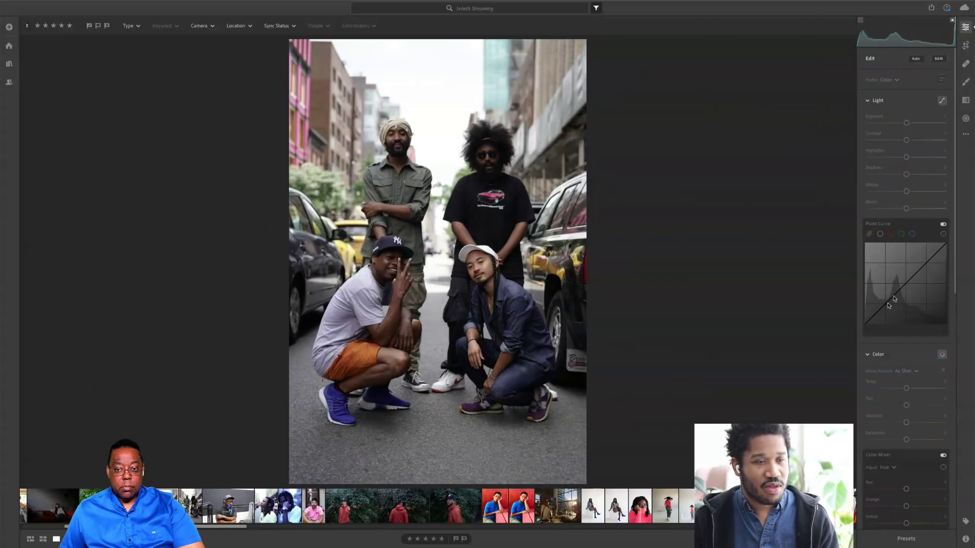
pyautogui.press('\\')
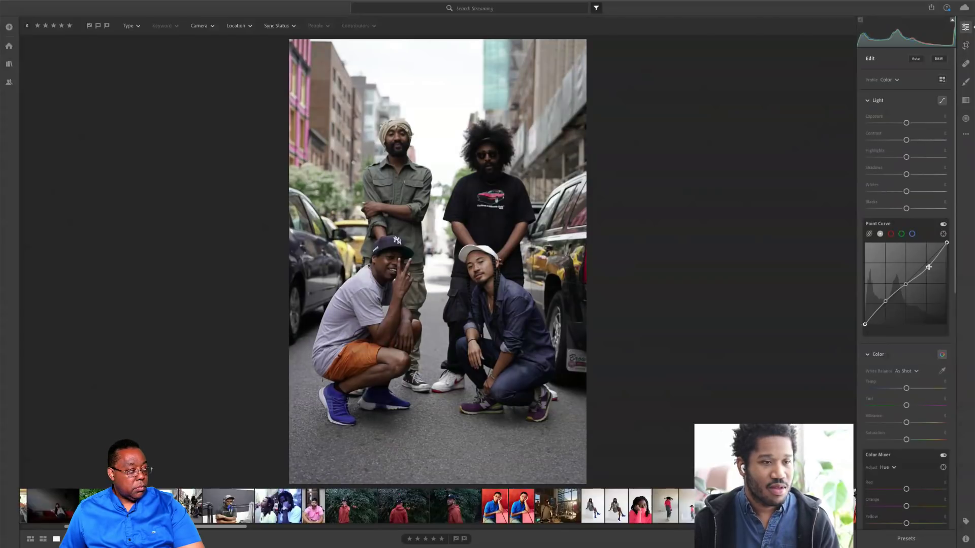
# Remove the existing curve points and shape a gentle S-curve with a raised highlight point and a slightly lowered shadow point
pyautogui.doubleClick(905, 284)
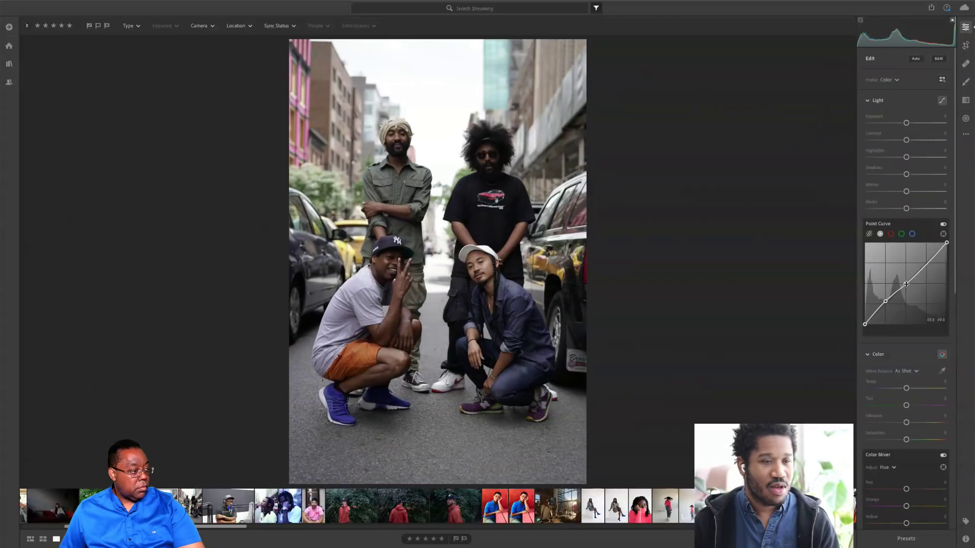
pyautogui.doubleClick(886, 306)
pyautogui.moveTo(924, 266); pyautogui.dragTo(922, 262)
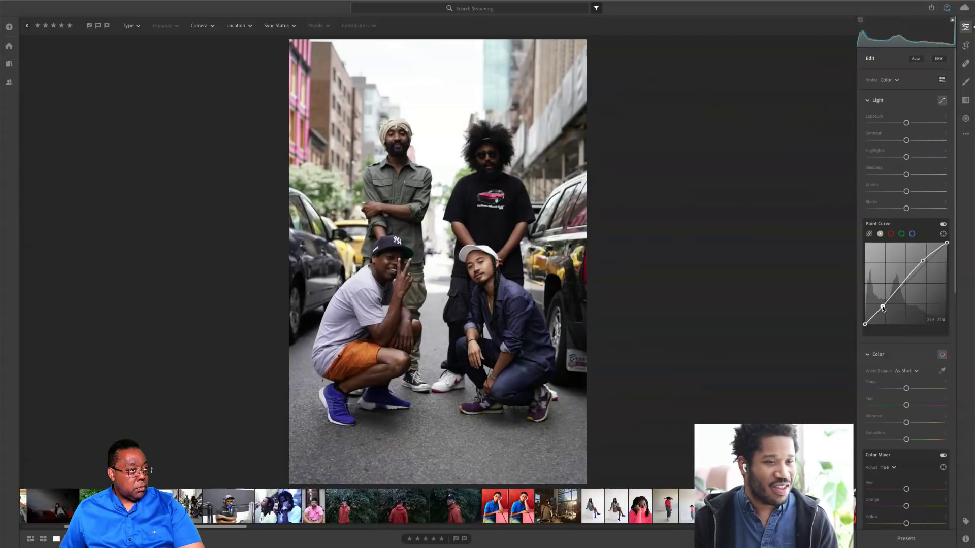
pyautogui.moveTo(881, 306); pyautogui.dragTo(882, 308)
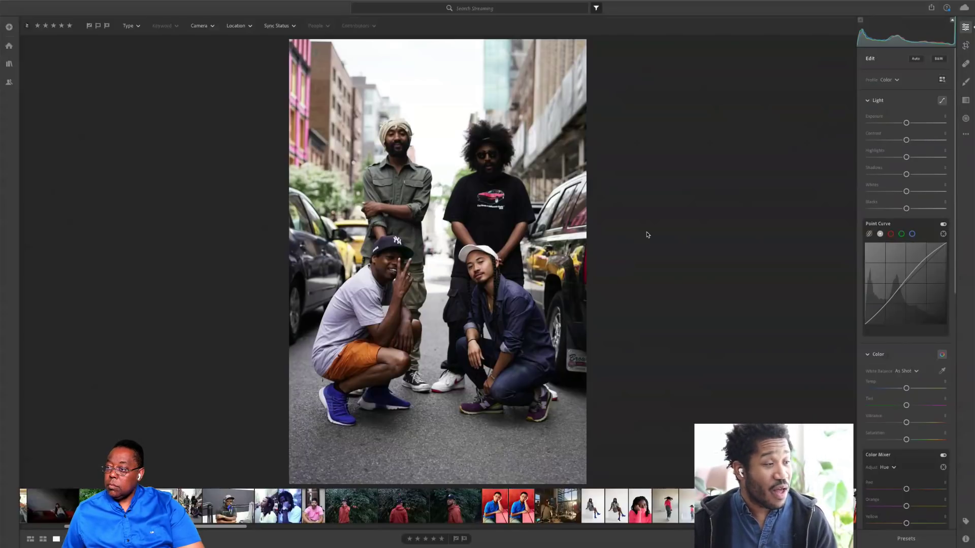
# Add a midtone point to the Point Curve, remove it without removing the photo from the album, and raise the shadow point slightly
pyautogui.click(899, 292)
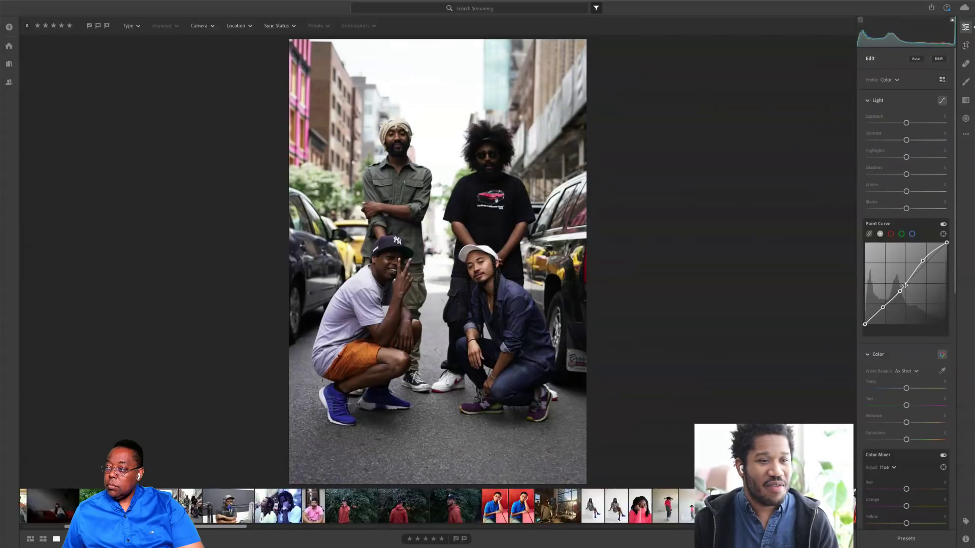
pyautogui.press('BackSpace')
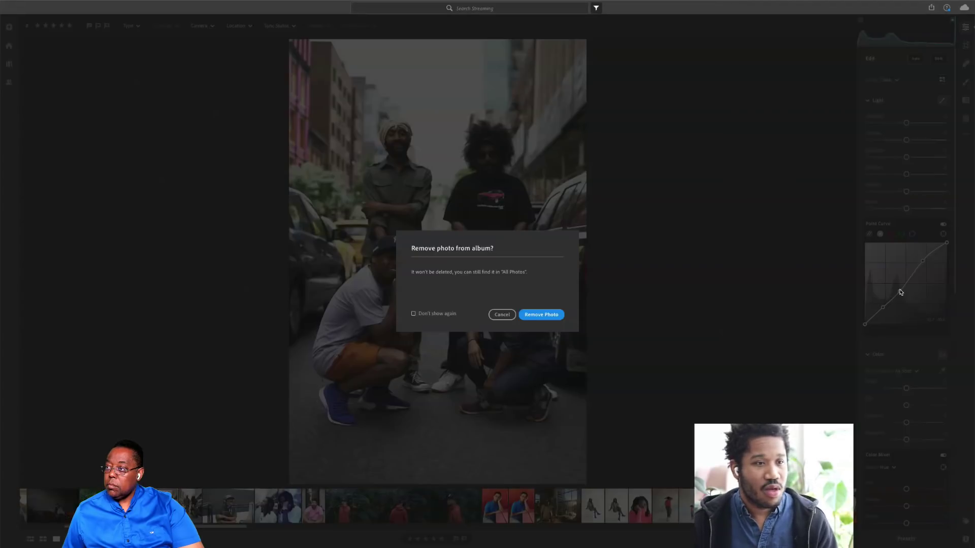
pyautogui.click(501, 314)
pyautogui.moveTo(899, 290); pyautogui.dragTo(904, 283)
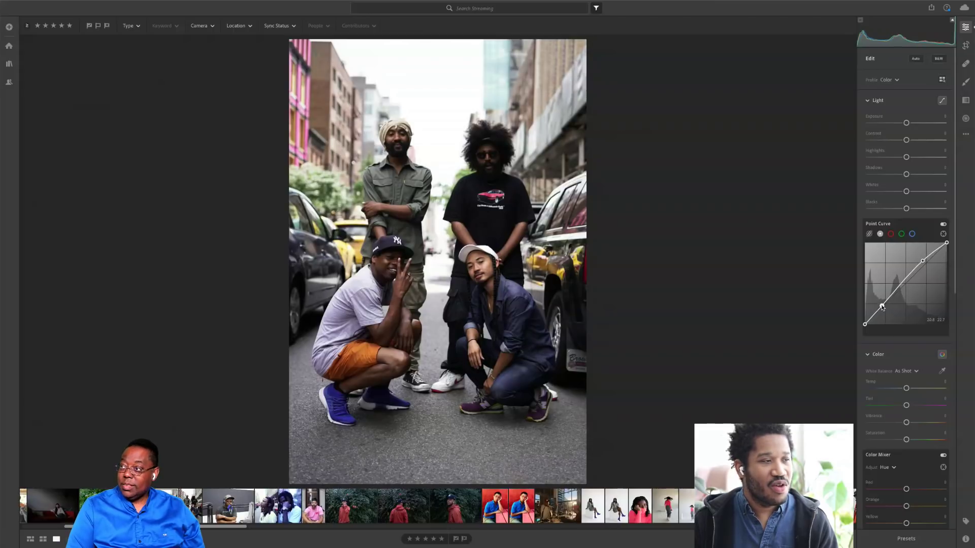
pyautogui.moveTo(882, 306); pyautogui.dragTo(880, 305)
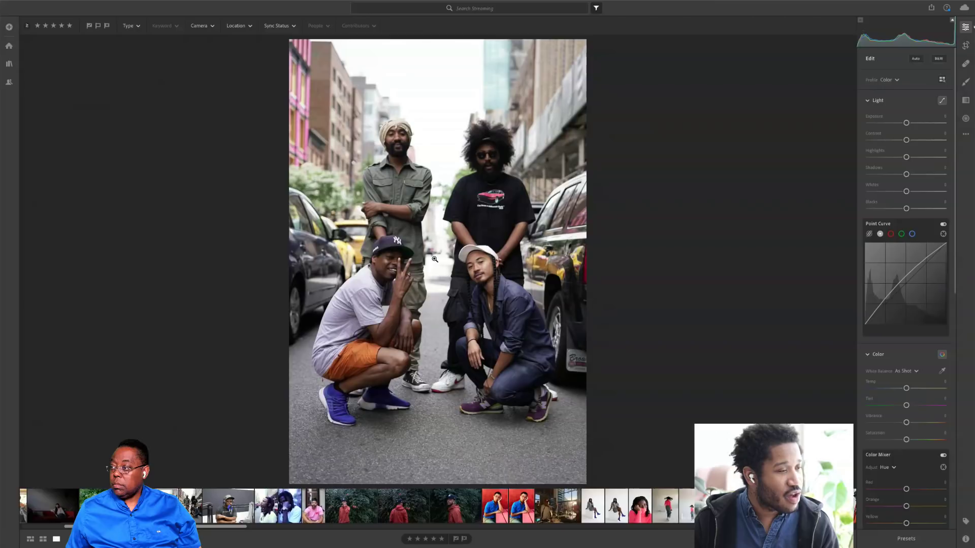
# Toggle the Point Curve's effect to compare the group photo with and without the curve edit
pyautogui.moveTo(945, 245)
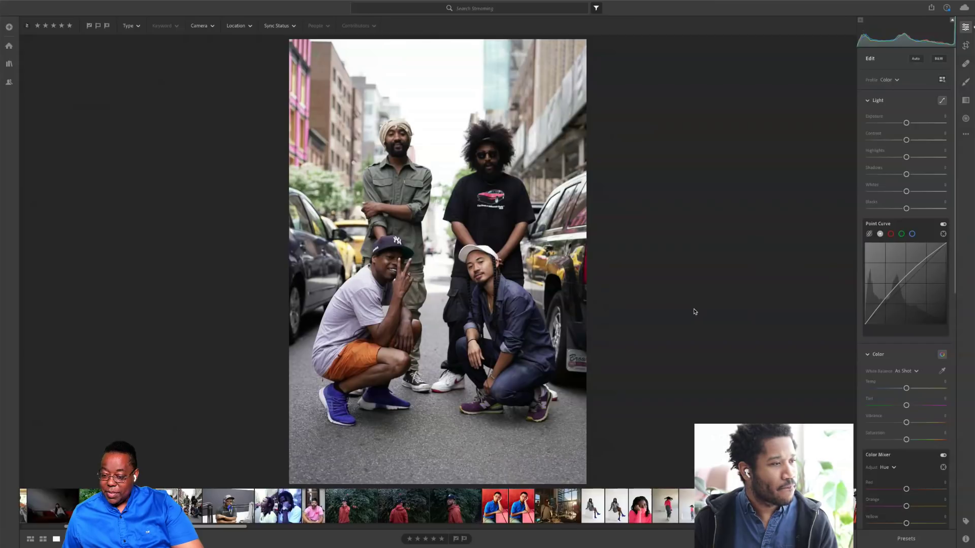
pyautogui.click(943, 225)
pyautogui.click(943, 225)
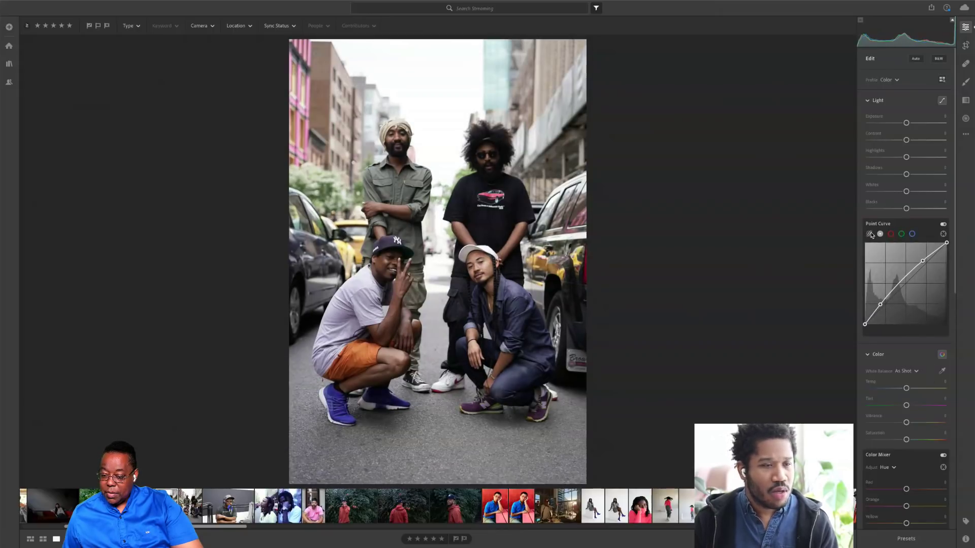
# Switch to the parametric Tone Curve, check its shadow range divider, and activate targeted adjustment on the group photo
pyautogui.click(870, 234)
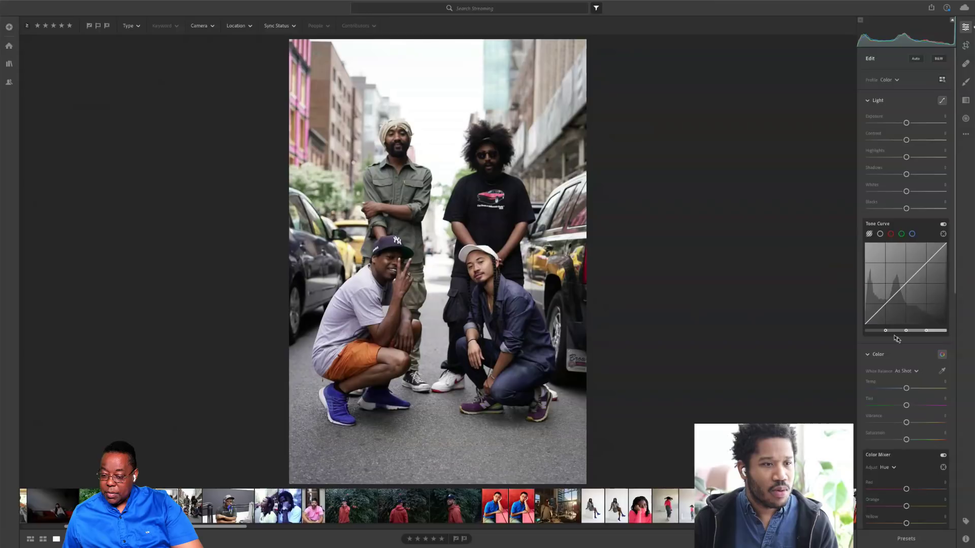
pyautogui.moveTo(885, 330)
pyautogui.mouseDown()
pyautogui.moveTo(877, 332)
pyautogui.moveTo(885, 332)
pyautogui.mouseUp()
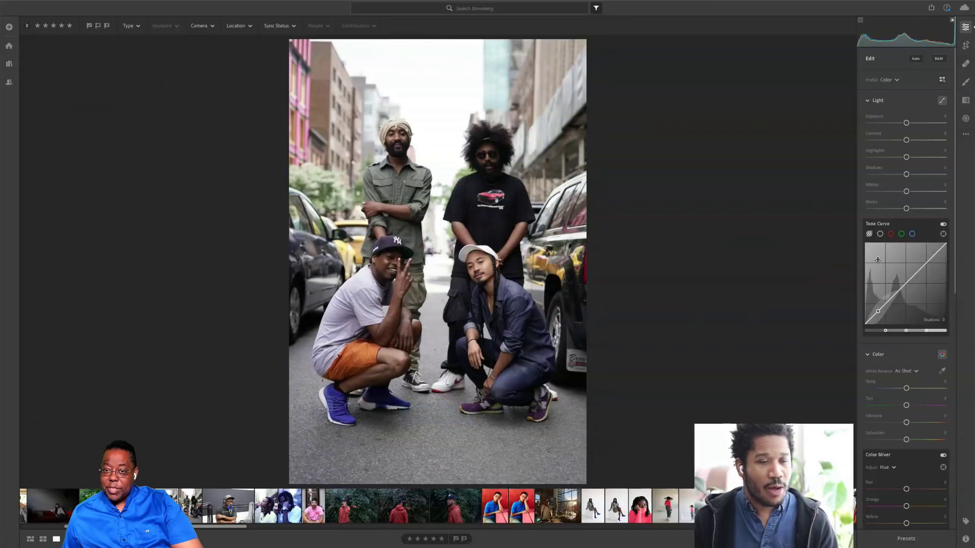
pyautogui.click(942, 234)
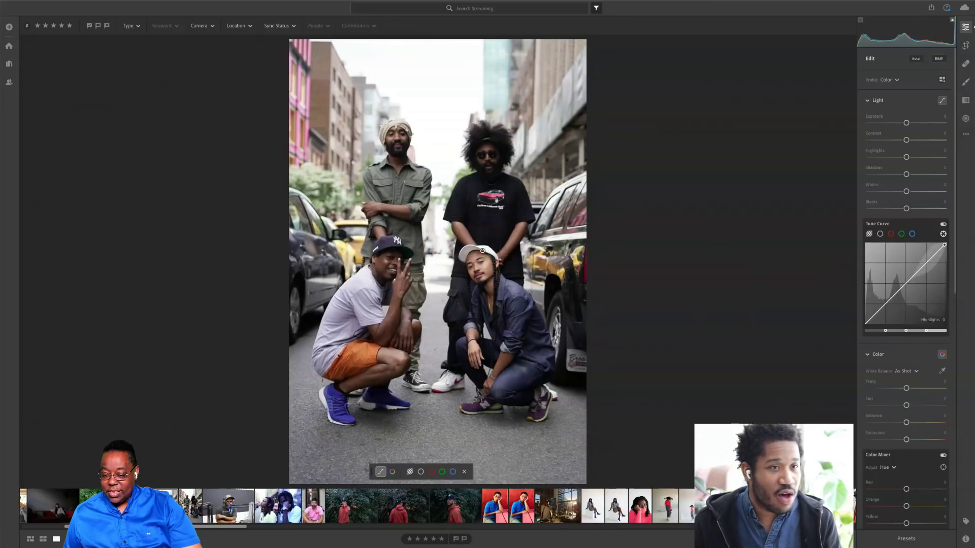
# Leave targeted adjustment and inspect the four people in the group photo at a closer zoom
pyautogui.press('Escape')
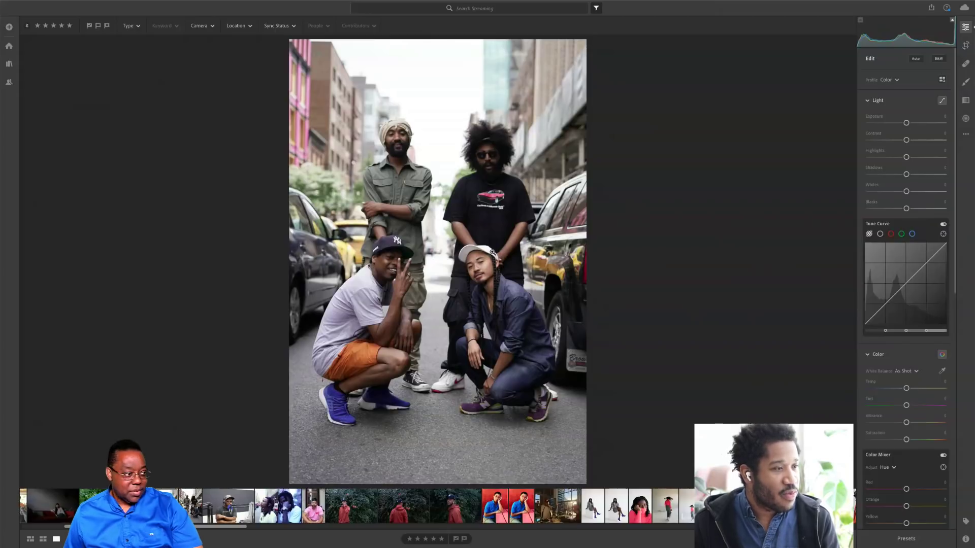
pyautogui.click(492, 253)
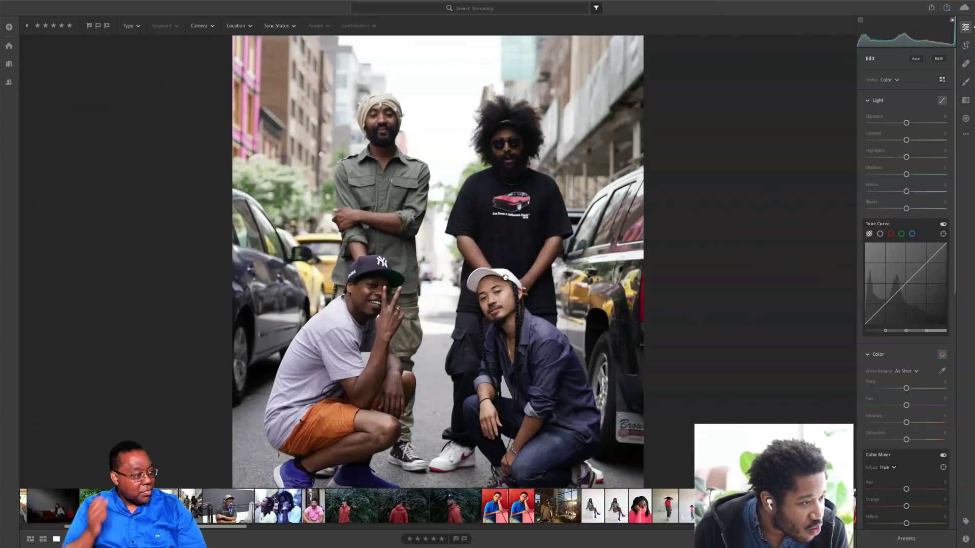
pyautogui.scroll(-2, 449, 423)
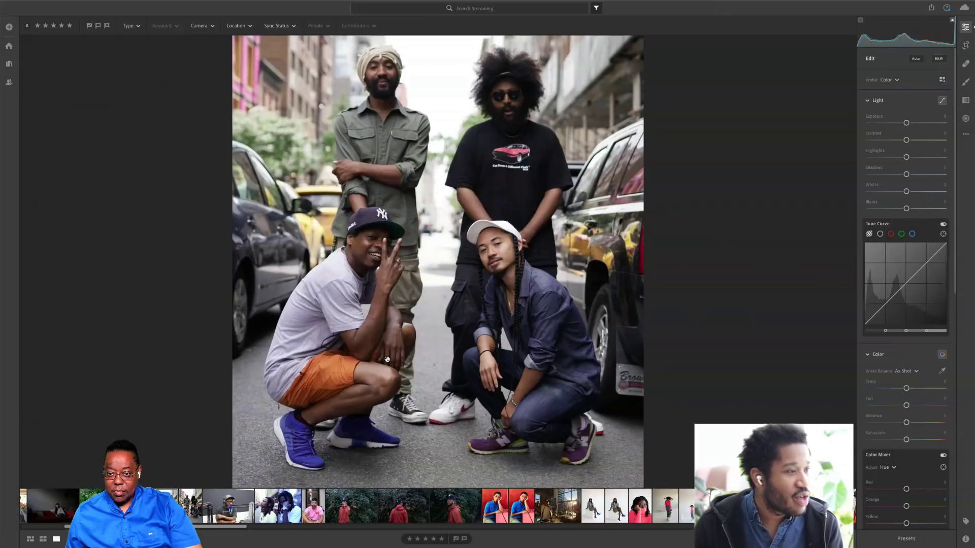
pyautogui.click(463, 260)
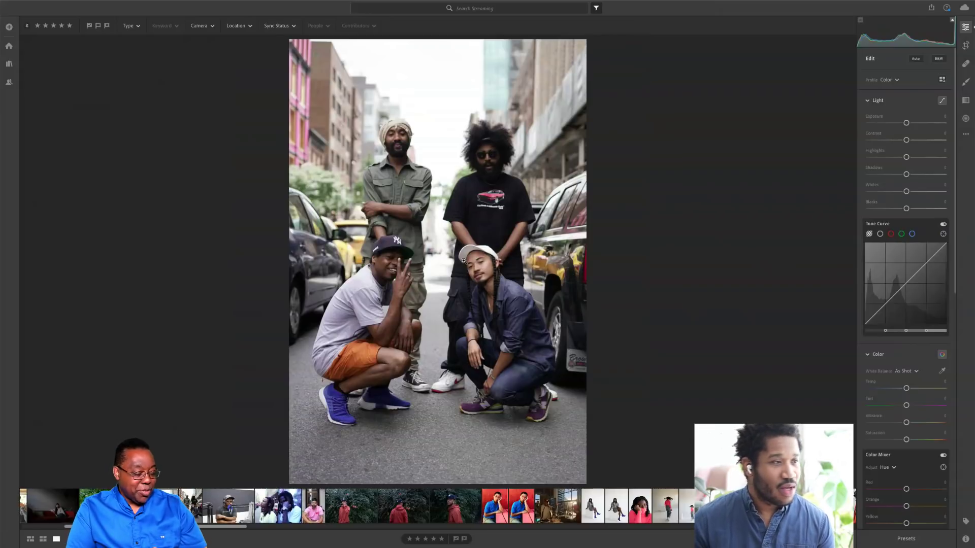
# Open the "darker skin tones selects" album from the album list and browse its portraits in a photo grid
pyautogui.click(8, 63)
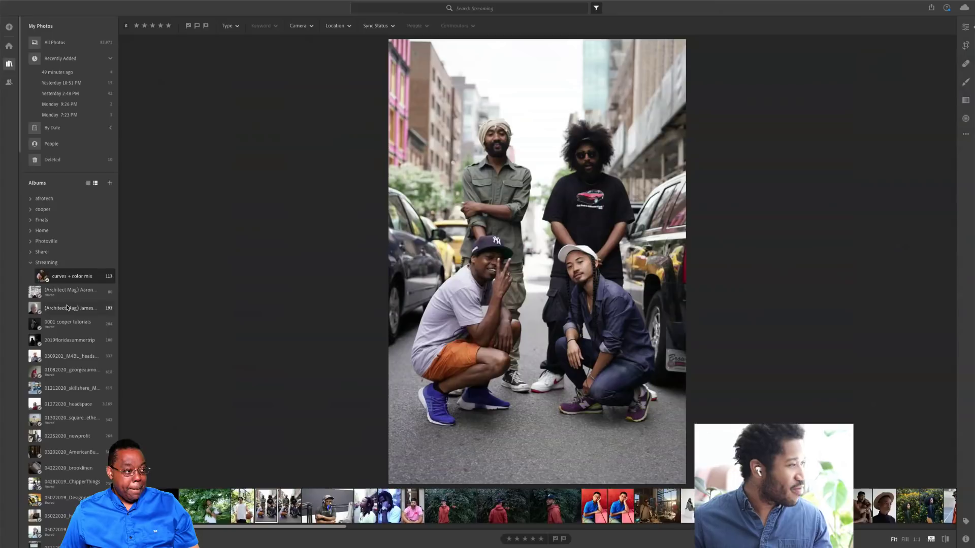
pyautogui.scroll(-5, 61, 263)
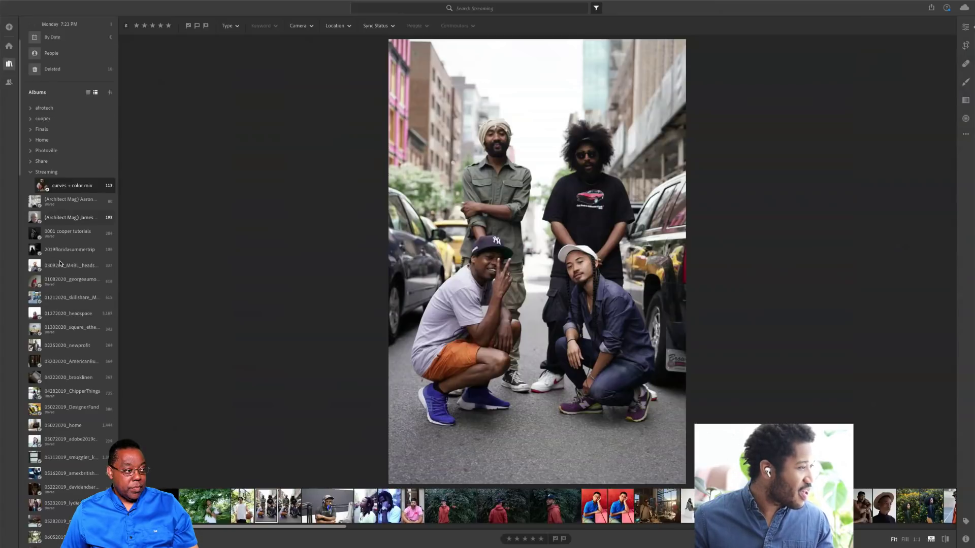
pyautogui.scroll(-5, 60, 263)
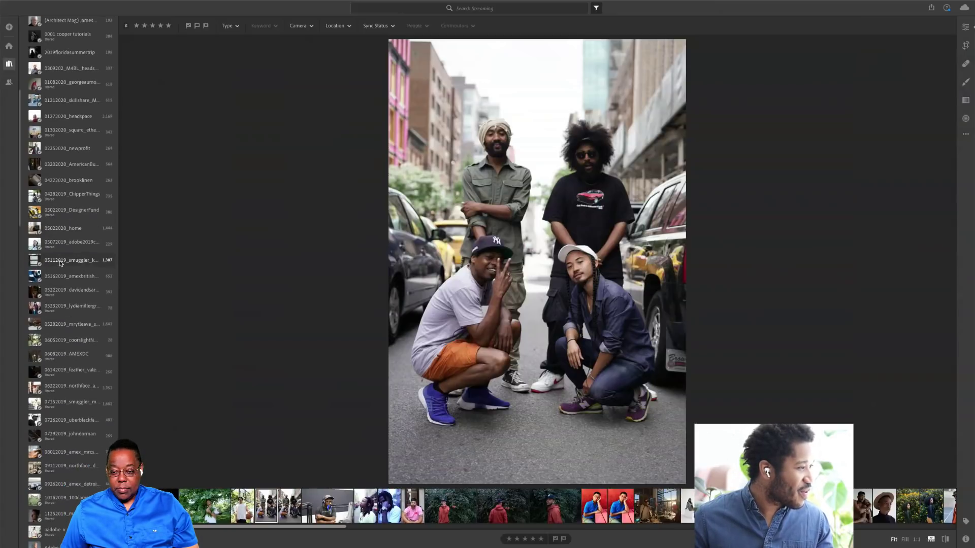
pyautogui.scroll(-5, 60, 263)
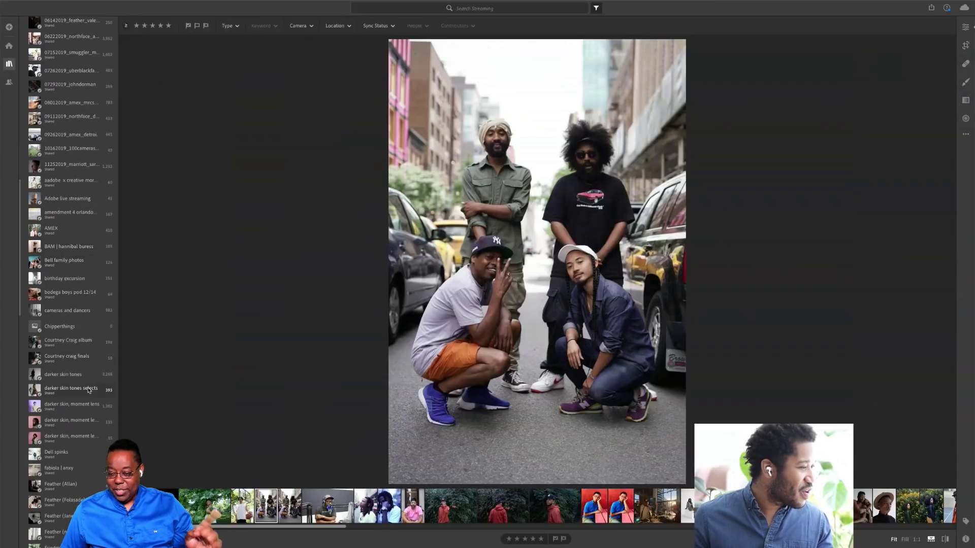
pyautogui.click(87, 389)
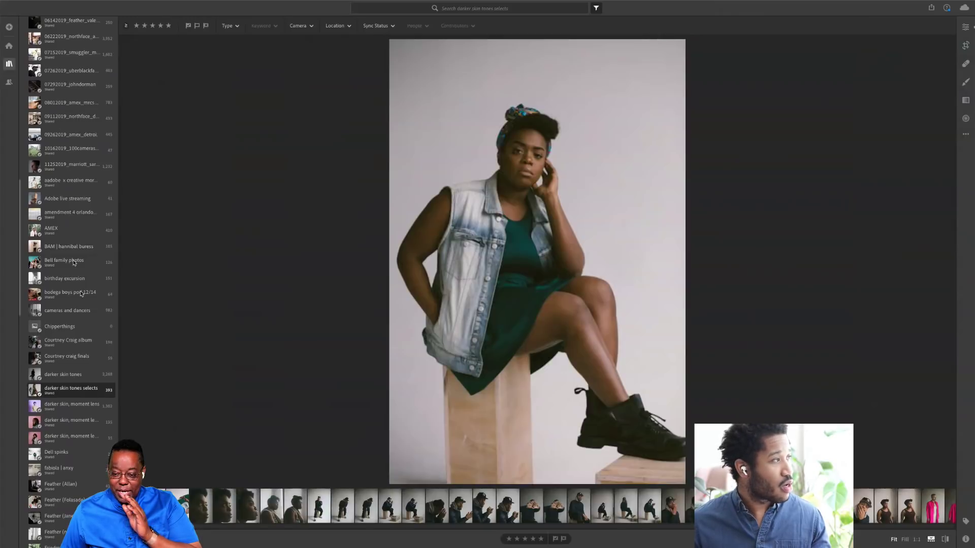
pyautogui.scroll(4, 45, 146)
pyautogui.scroll(10, 45, 146)
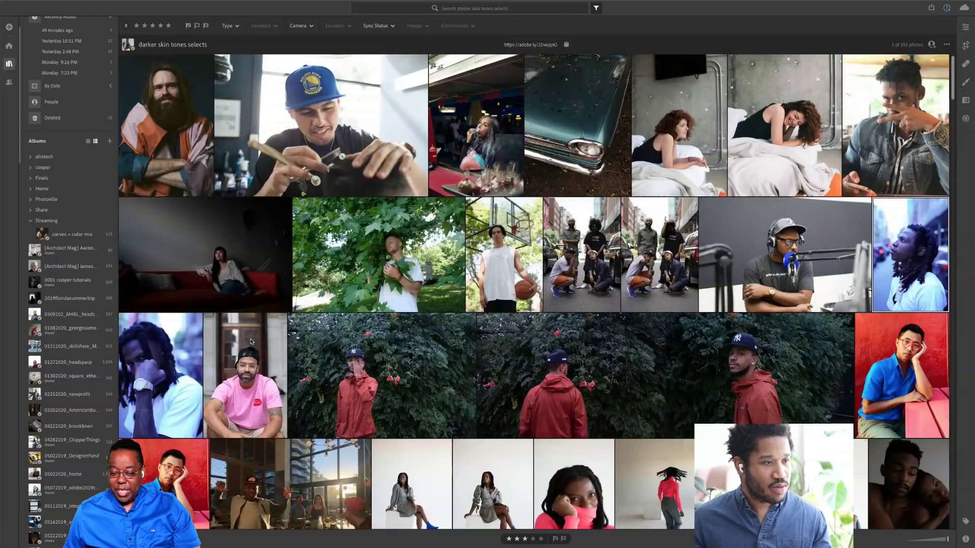
pyautogui.scroll(-15, 251, 342)
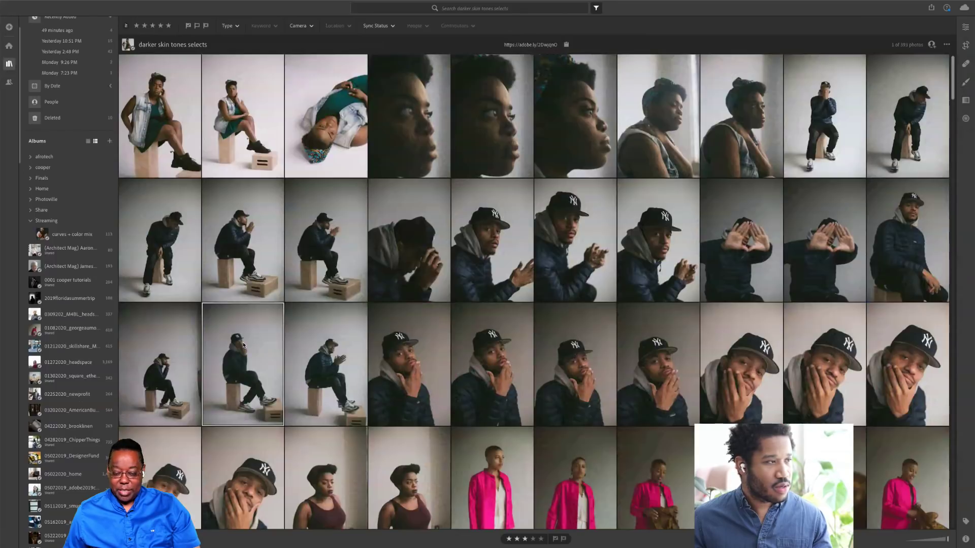
pyautogui.scroll(2, 289, 318)
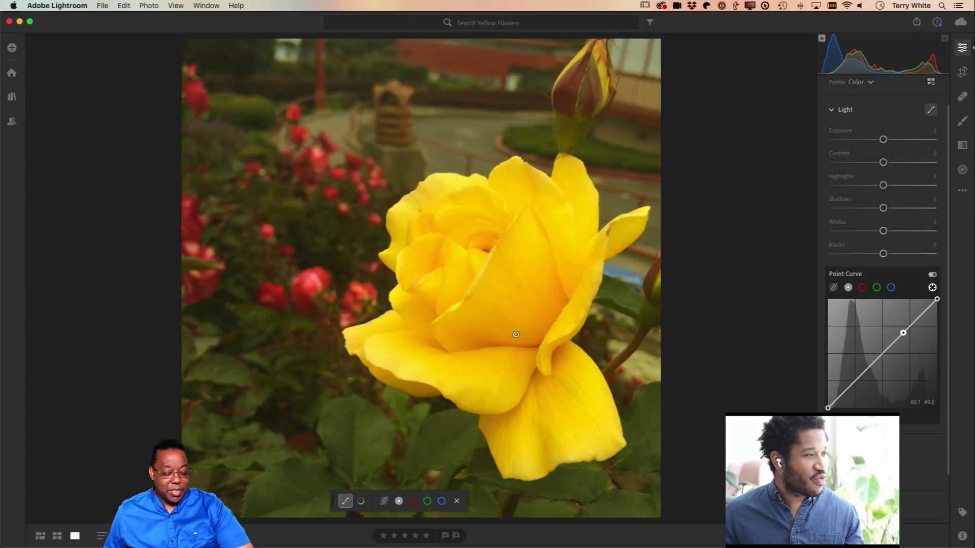
# View the red, green and blue channels of the yellow rose's Point Curve and return to the overall curve
pyautogui.moveTo(905, 331); pyautogui.dragTo(794, 320)
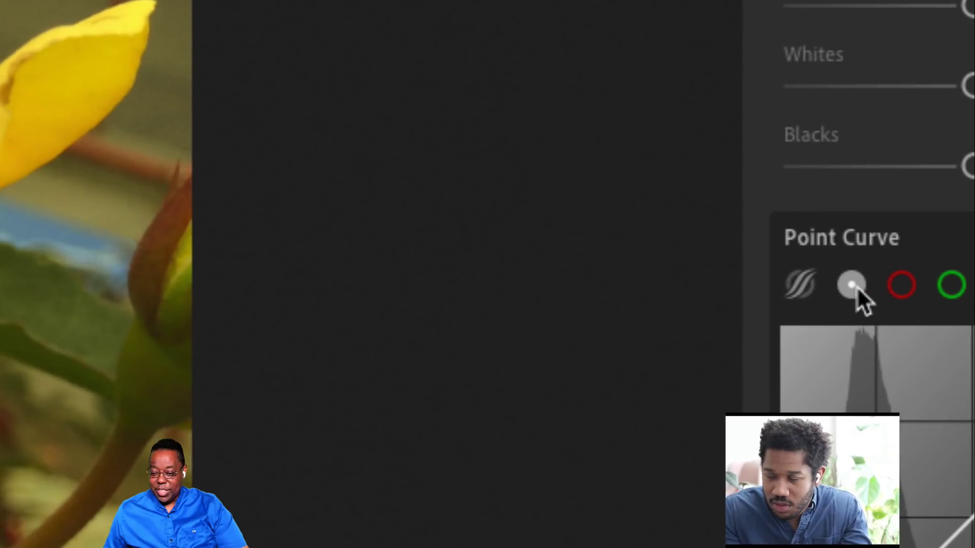
pyautogui.click(901, 284)
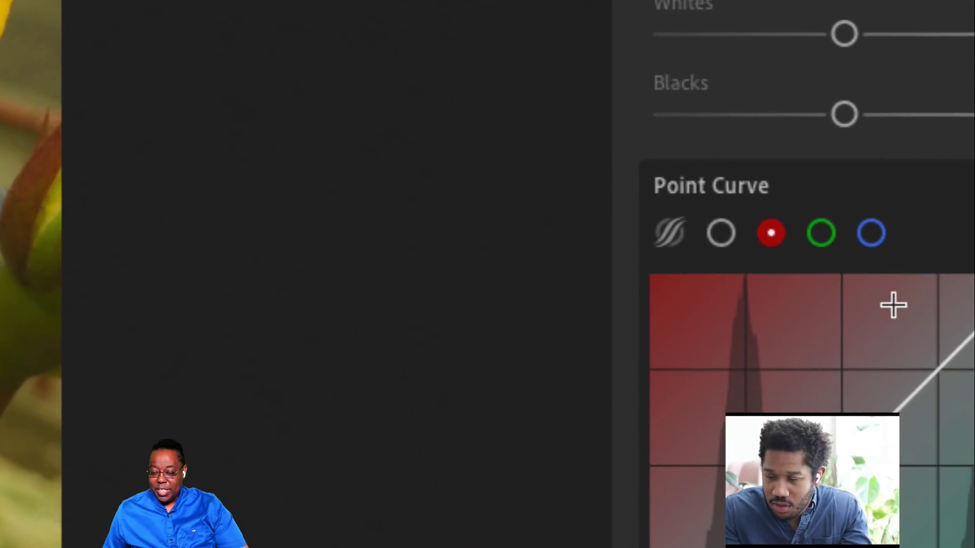
pyautogui.click(821, 233)
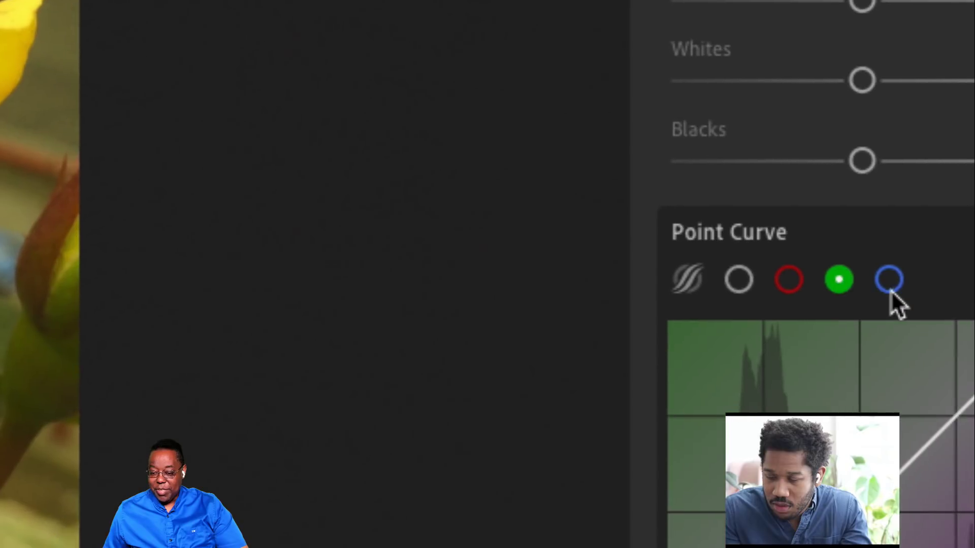
pyautogui.click(890, 287)
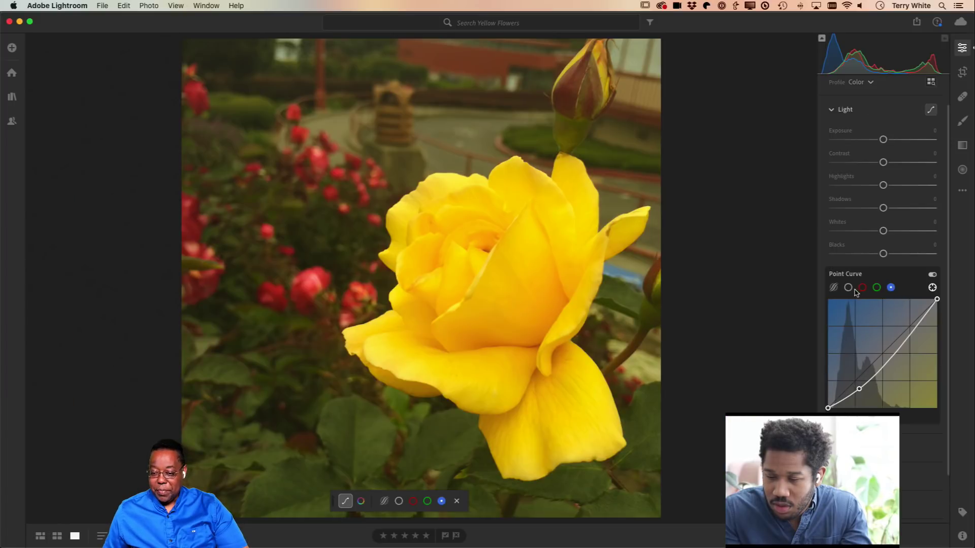
pyautogui.click(848, 288)
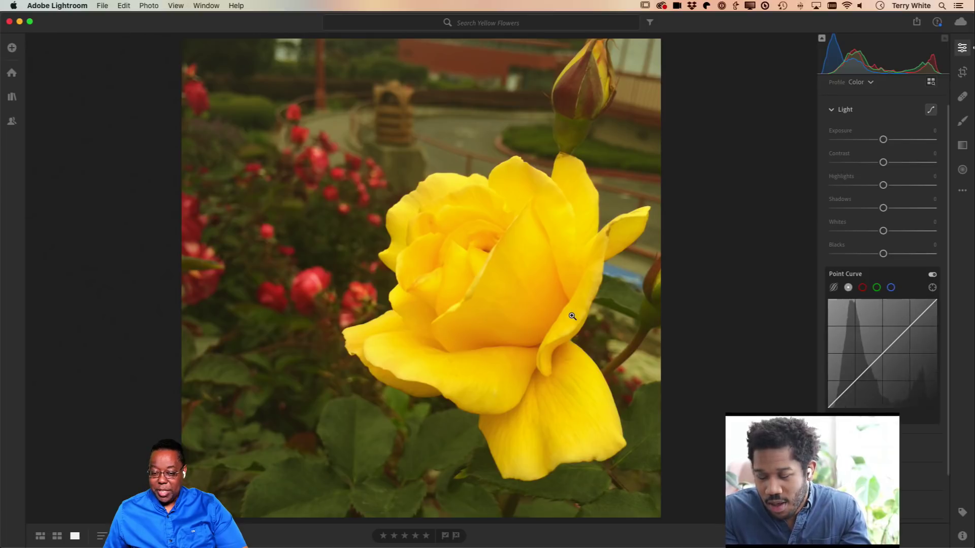
# Activate targeted adjustment on the yellow rose photo and pull the overall Point Curve down in the highlights and shadows
pyautogui.click(932, 288)
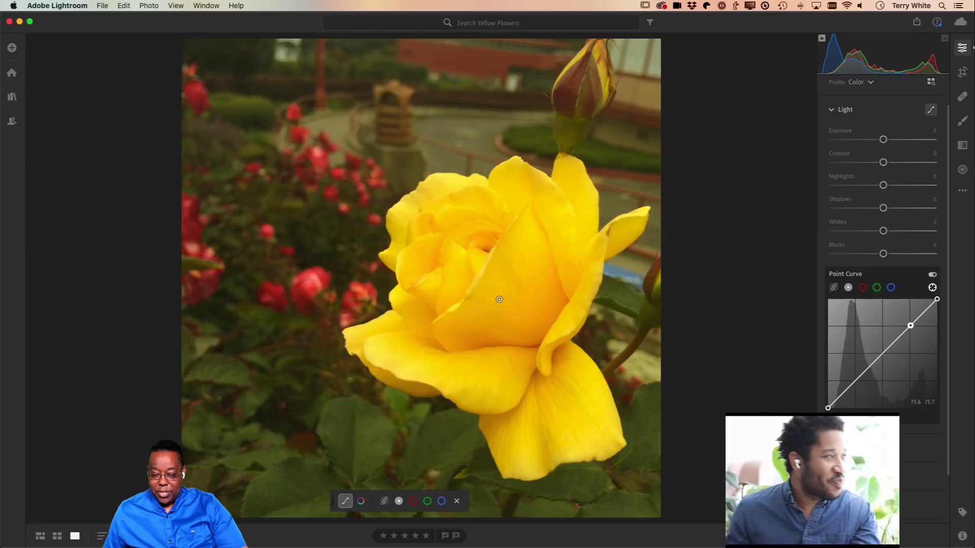
pyautogui.moveTo(529, 294)
pyautogui.mouseDown()
pyautogui.moveTo(537, 296)
pyautogui.moveTo(496, 295)
pyautogui.moveTo(517, 295)
pyautogui.mouseUp()
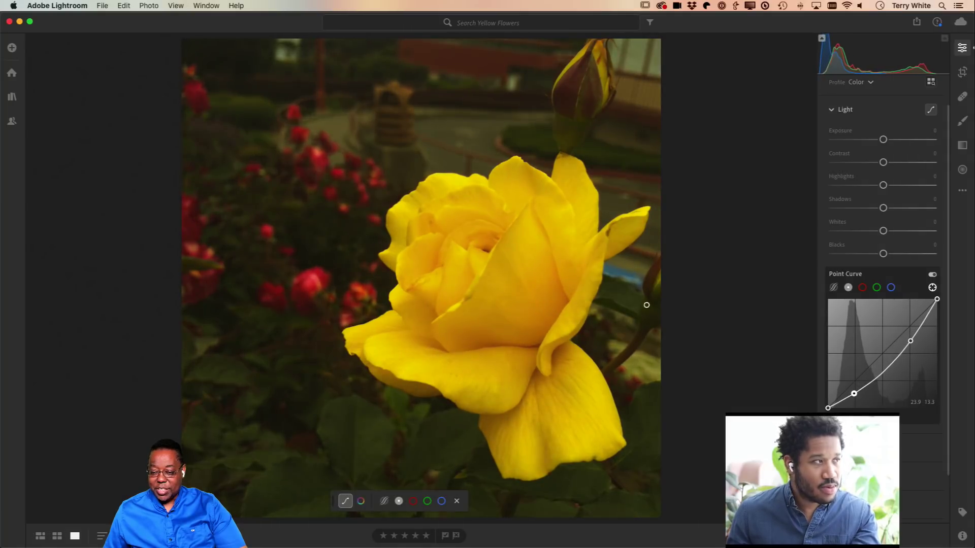
# Try lowering the red channel from the red flowers with targeted adjustment, and undo that change
pyautogui.click(862, 288)
pyautogui.moveTo(313, 283)
pyautogui.mouseDown()
pyautogui.moveTo(265, 283)
pyautogui.moveTo(345, 283)
pyautogui.moveTo(312, 283)
pyautogui.moveTo(320, 282)
pyautogui.mouseUp()
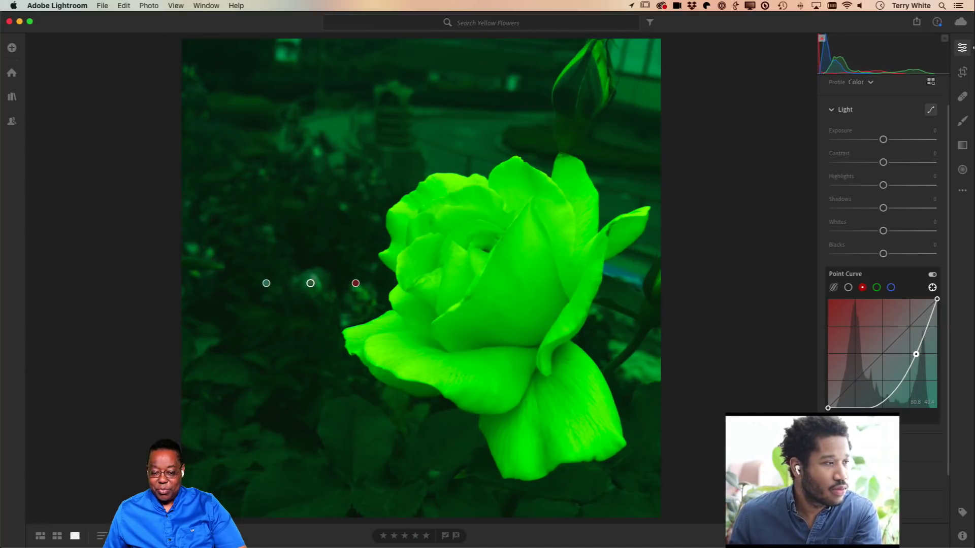
pyautogui.press('super+z')
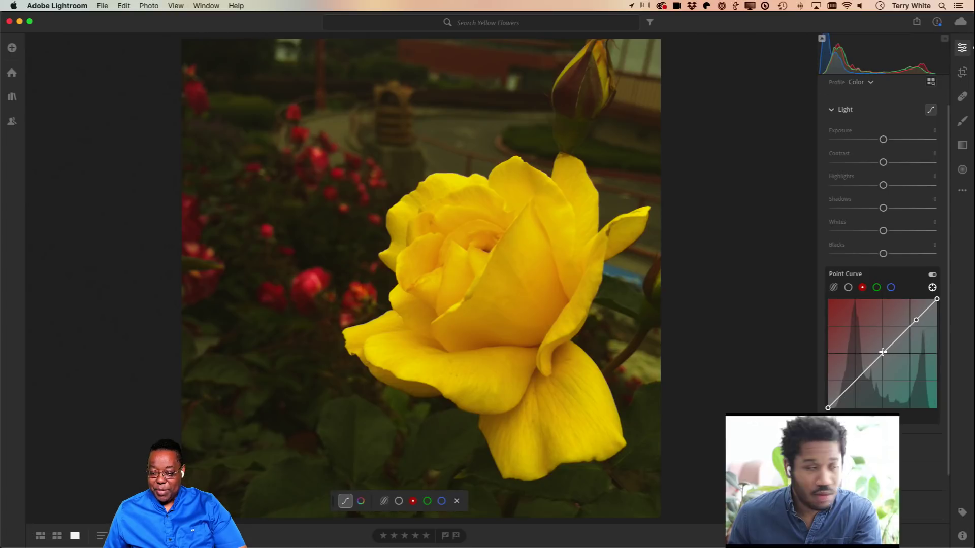
pyautogui.moveTo(883, 352); pyautogui.dragTo(856, 374)
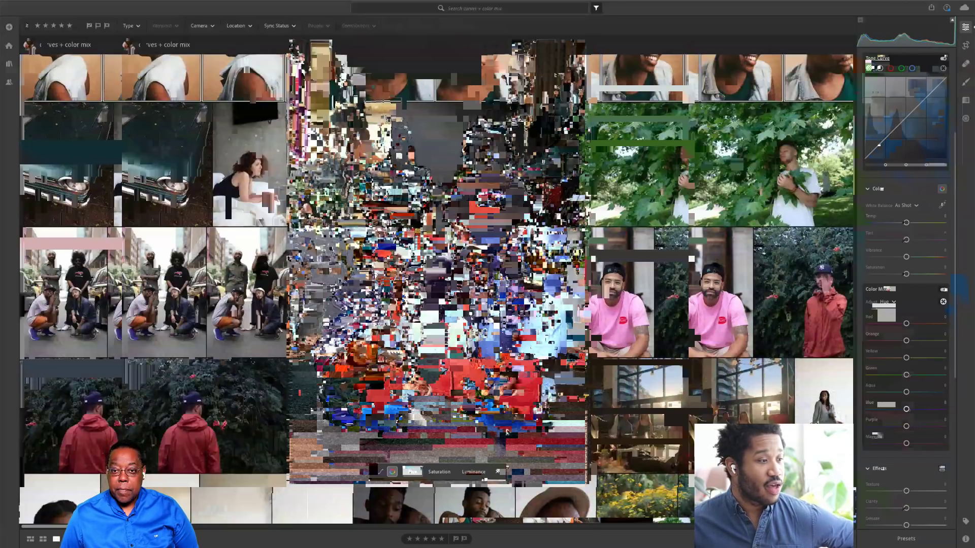
# Switch targeted adjustment on the group photo from color to curves and select the overall Point Curve
pyautogui.click(392, 472)
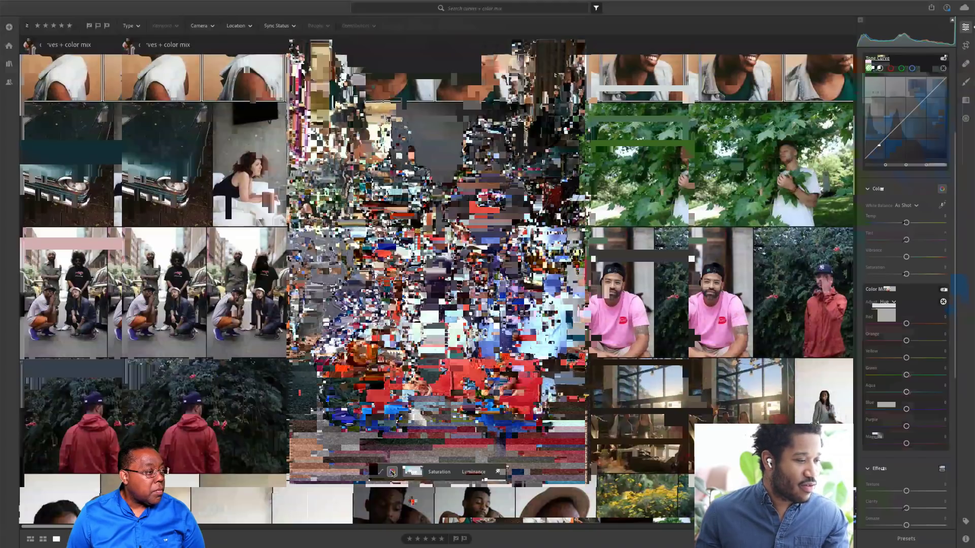
pyautogui.click(382, 474)
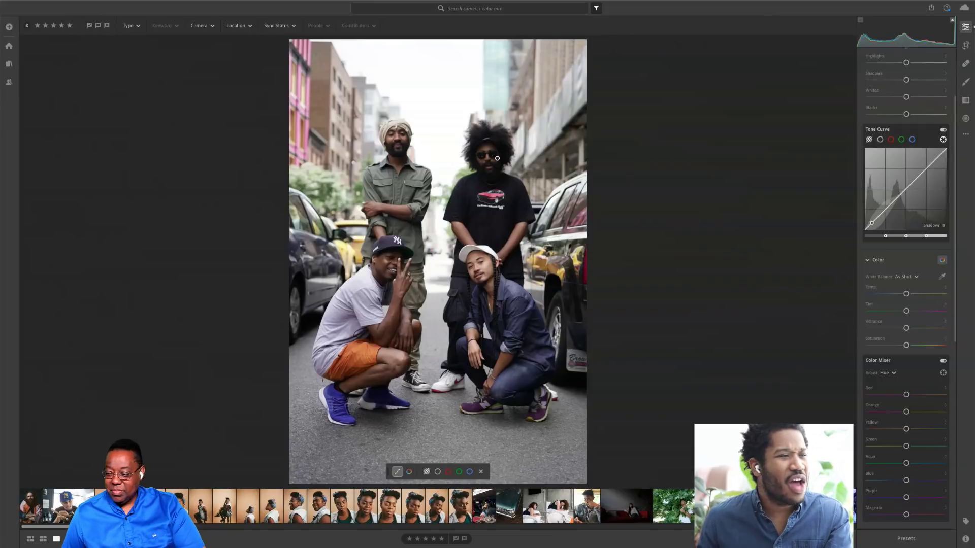
pyautogui.click(880, 139)
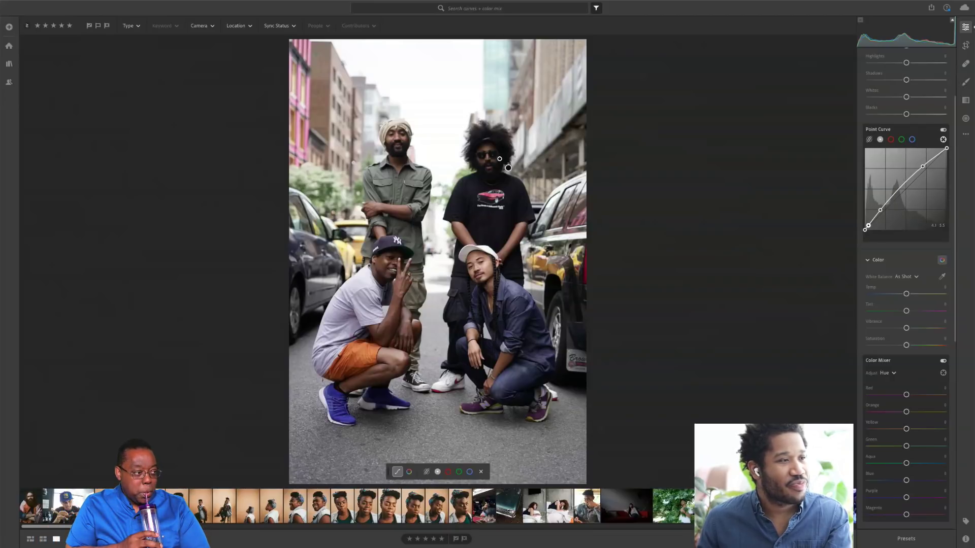
# Clear the existing highlight and shadow points from the Point Curve, undoing the trial targeted adjustments around the face of the man in sunglasses
pyautogui.moveTo(497, 161)
pyautogui.mouseDown()
pyautogui.moveTo(470, 160)
pyautogui.moveTo(488, 160)
pyautogui.mouseUp()
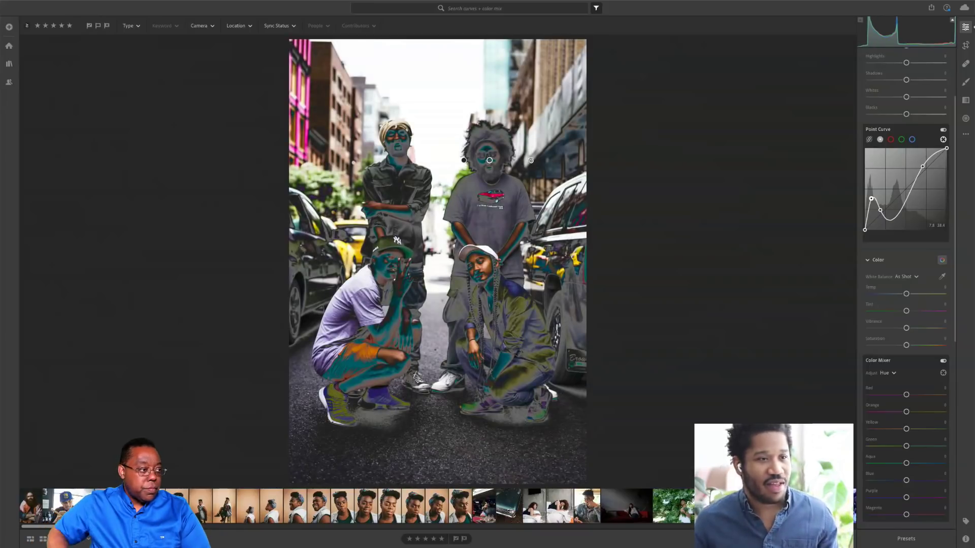
pyautogui.hotkey('ctrl', 'z')
pyautogui.moveTo(880, 210); pyautogui.dragTo(882, 210)
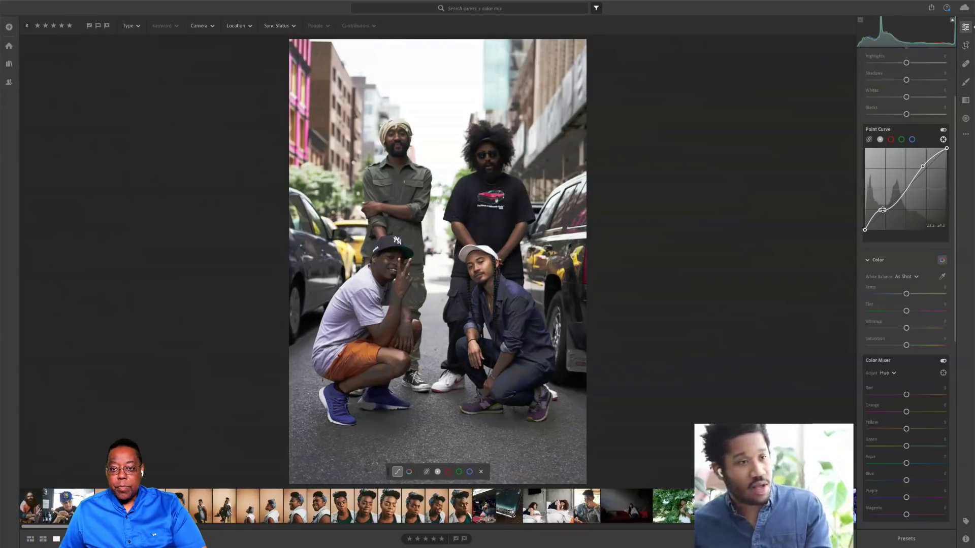
pyautogui.doubleClick(882, 210)
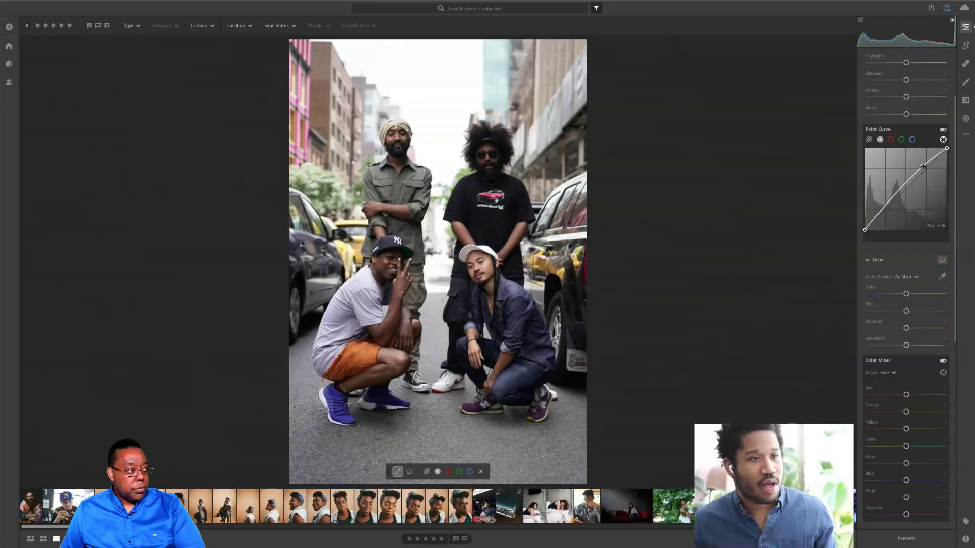
pyautogui.doubleClick(922, 167)
pyautogui.moveTo(499, 163); pyautogui.dragTo(519, 166)
pyautogui.hotkey('ctrl', 'z')
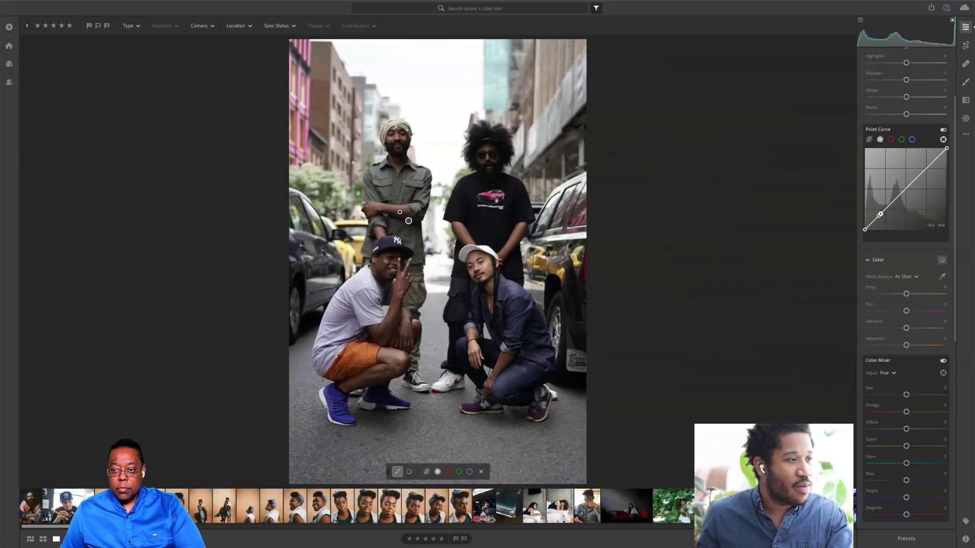
# Add a shadow point from the olive-shirted man's arm area, raise it well above the diagonal, and compare the photo with its original
pyautogui.moveTo(400, 212); pyautogui.dragTo(430, 212)
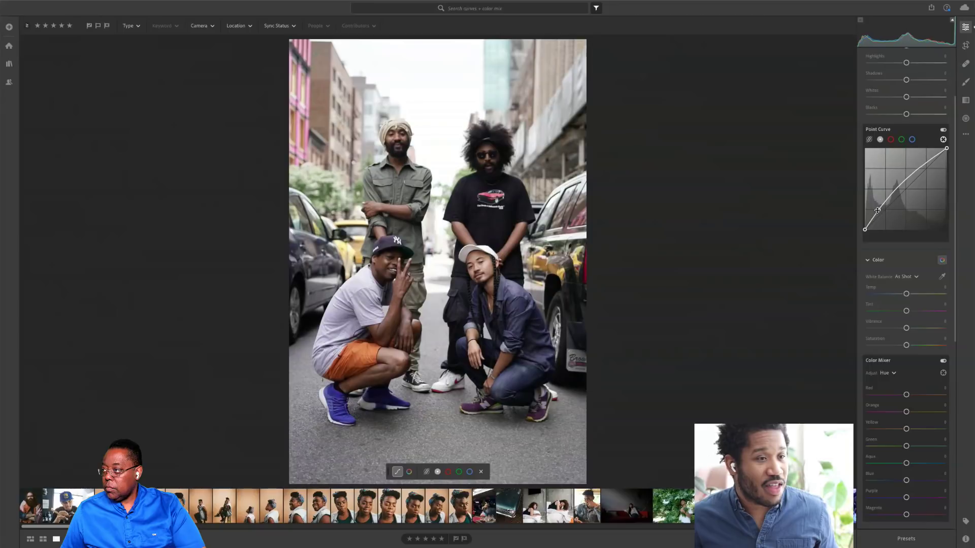
pyautogui.moveTo(879, 212); pyautogui.dragTo(888, 185)
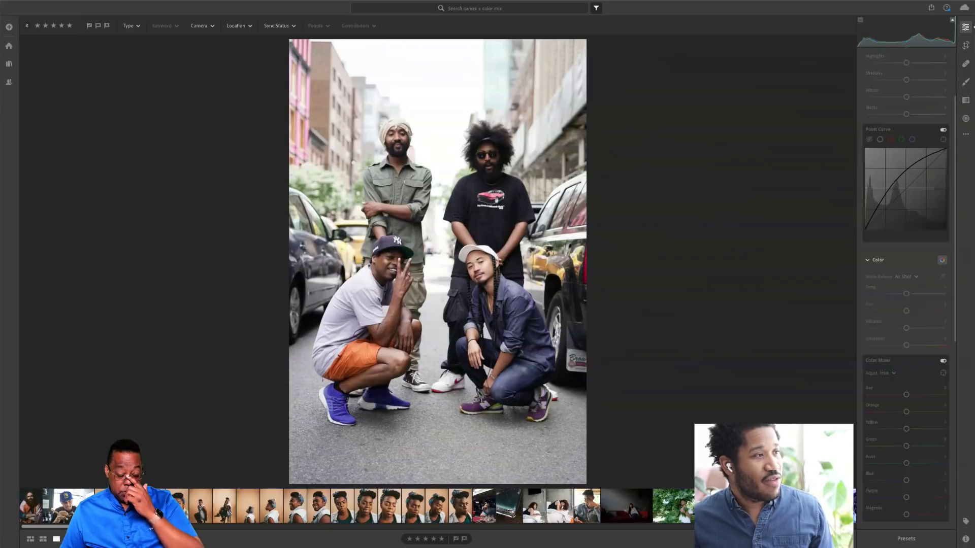
pyautogui.press('\\')
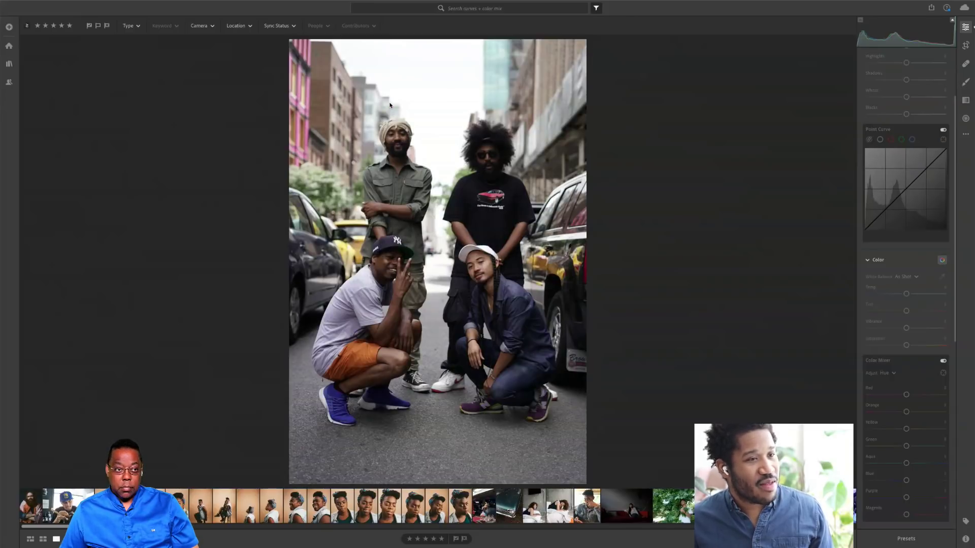
pyautogui.press('\\')
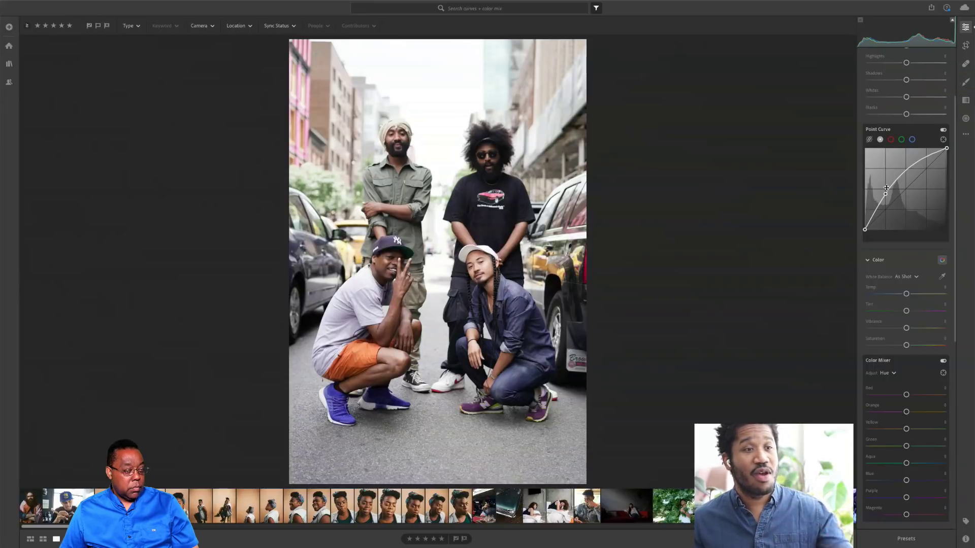
# Paint a Brush mask over the bright sky between the buildings in the group photo
pyautogui.click(966, 82)
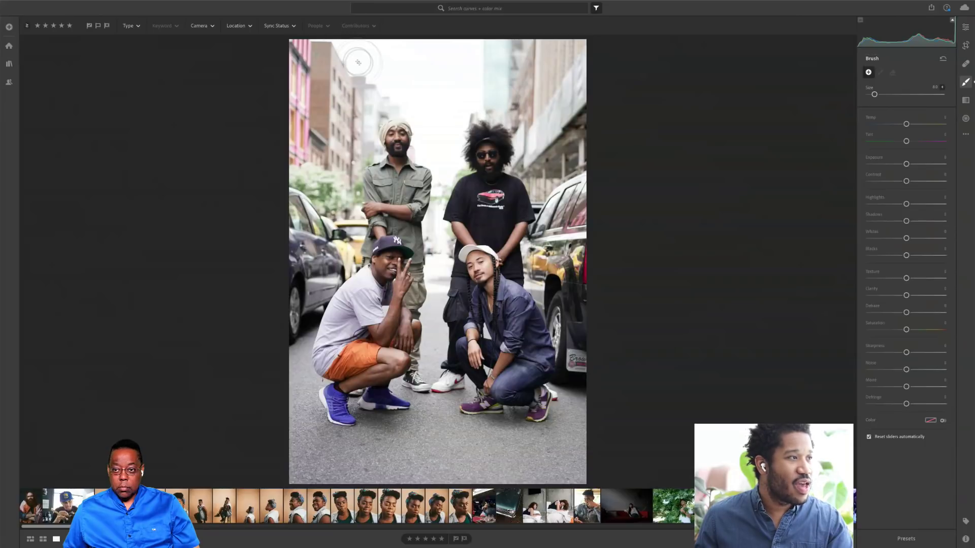
pyautogui.moveTo(388, 60)
pyautogui.mouseDown()
pyautogui.moveTo(439, 50)
pyautogui.moveTo(375, 46)
pyautogui.moveTo(409, 80)
pyautogui.moveTo(463, 21)
pyautogui.moveTo(459, 91)
pyautogui.moveTo(472, 81)
pyautogui.moveTo(461, 130)
pyautogui.moveTo(429, 137)
pyautogui.moveTo(444, 65)
pyautogui.moveTo(466, 71)
pyautogui.moveTo(459, 120)
pyautogui.moveTo(433, 115)
pyautogui.moveTo(392, 71)
pyautogui.moveTo(432, 111)
pyautogui.moveTo(431, 138)
pyautogui.moveTo(349, 40)
pyautogui.moveTo(425, 52)
pyautogui.mouseUp()
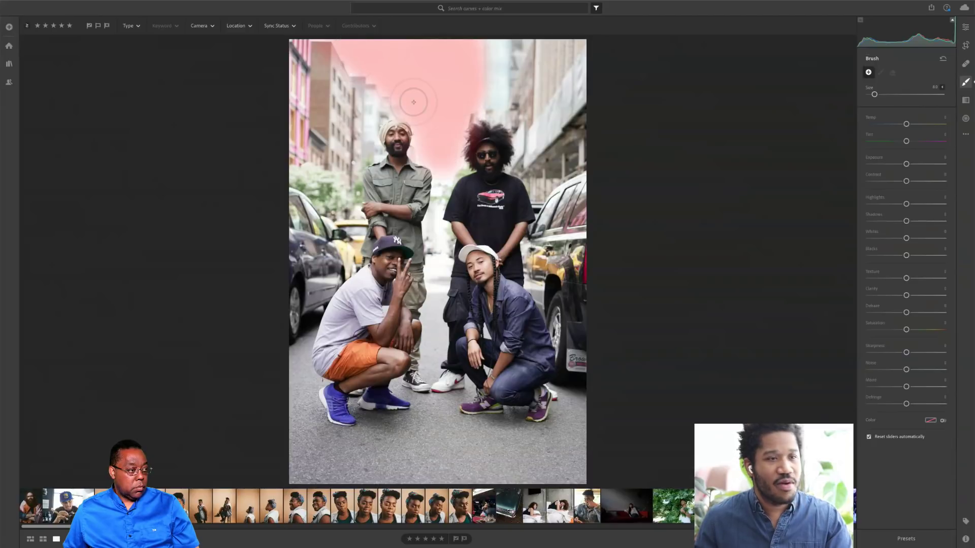
# Lower the Highlights of the brushed sky mask to about -48
pyautogui.click(881, 72)
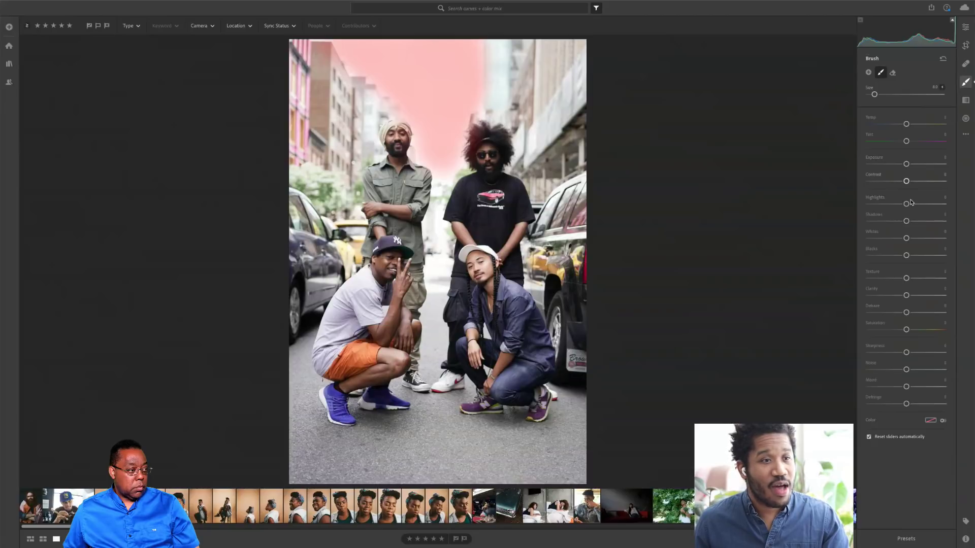
pyautogui.moveTo(906, 204)
pyautogui.mouseDown()
pyautogui.moveTo(877, 205)
pyautogui.moveTo(942, 205)
pyautogui.moveTo(873, 205)
pyautogui.moveTo(888, 205)
pyautogui.mouseUp()
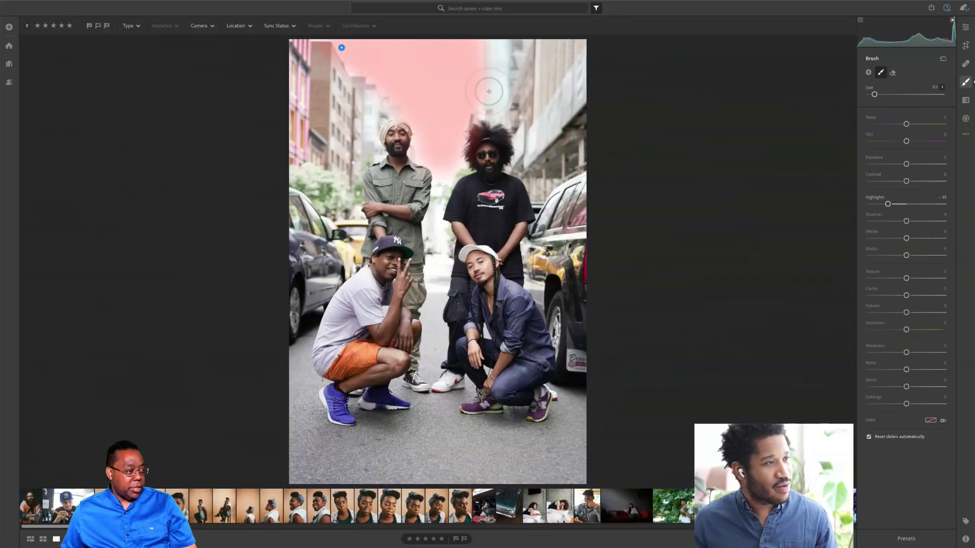
pyautogui.hotkey('ctrl', ']')
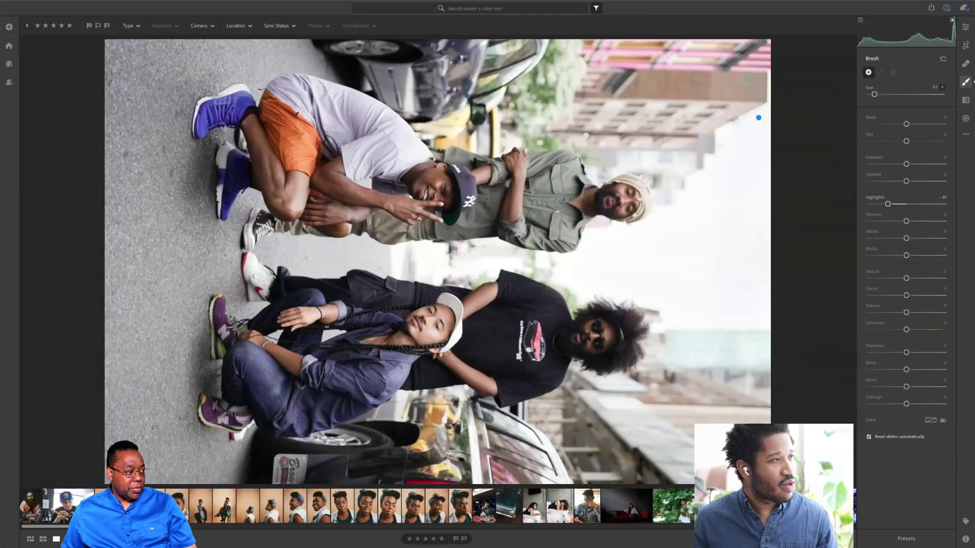
pyautogui.hotkey('ctrl', '[')
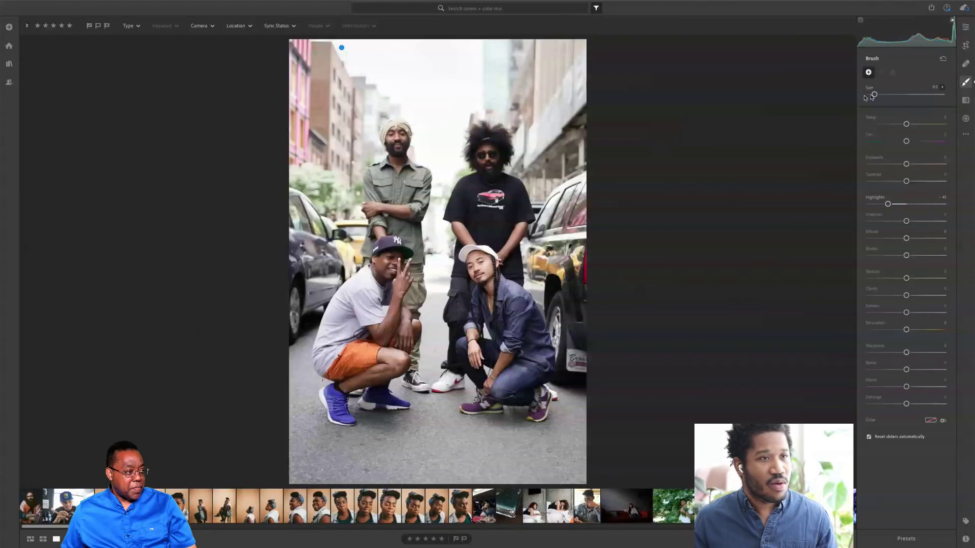
pyautogui.rightClick(465, 82)
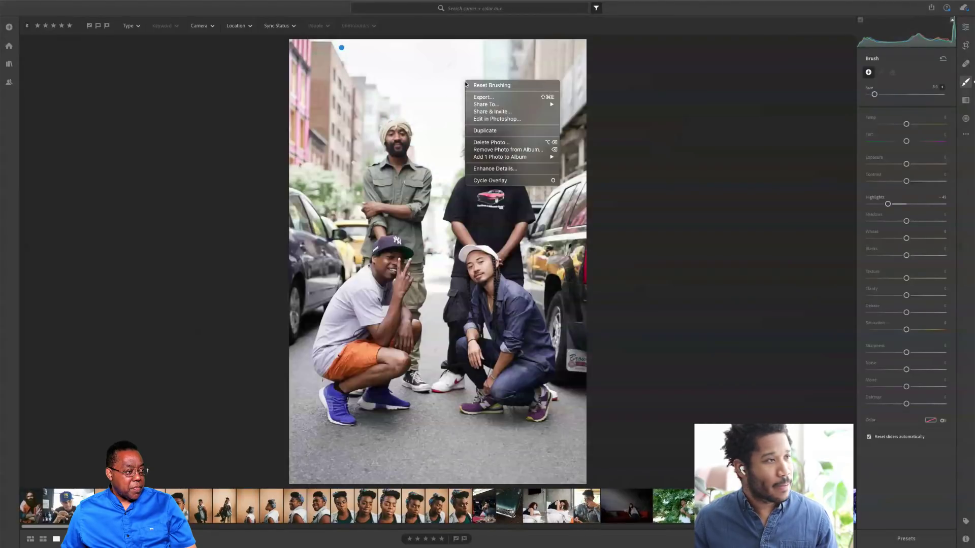
pyautogui.click(714, 120)
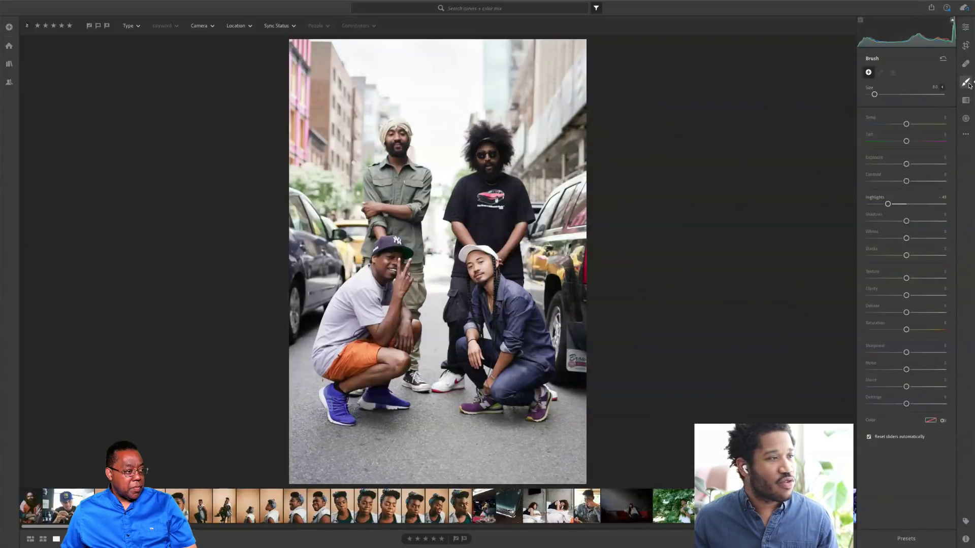
# Display the sky mask's coverage again and examine the adjusted sky up close without the overlay
pyautogui.click(342, 47)
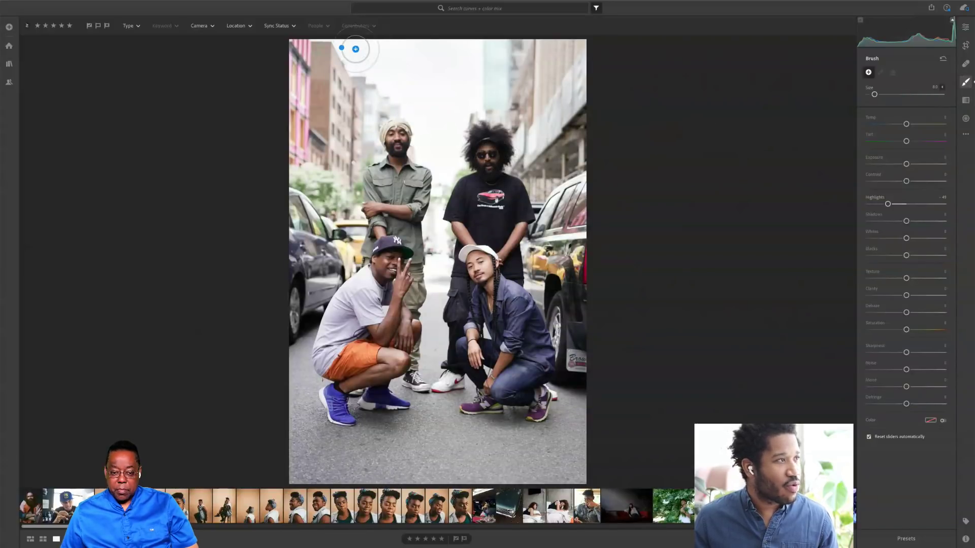
pyautogui.click(341, 47)
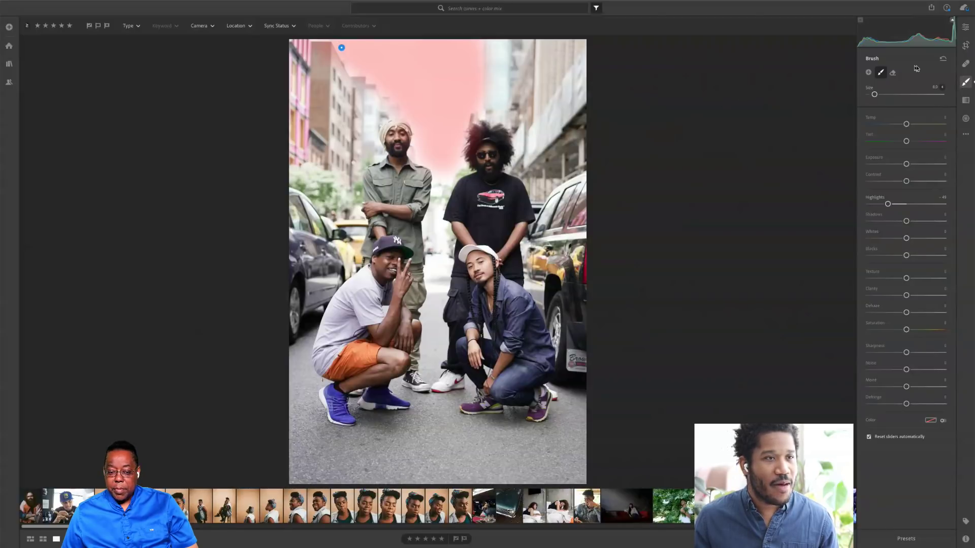
pyautogui.click(965, 26)
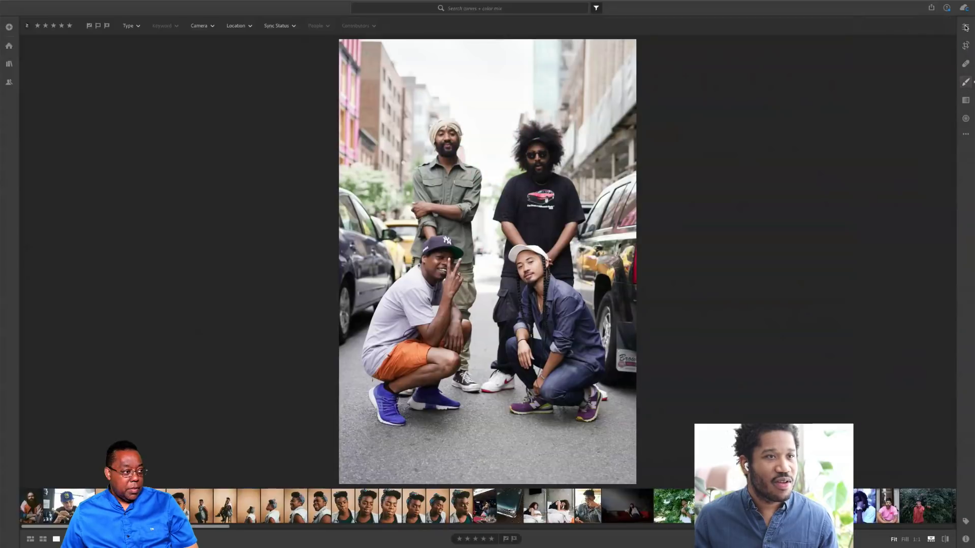
pyautogui.press('e')
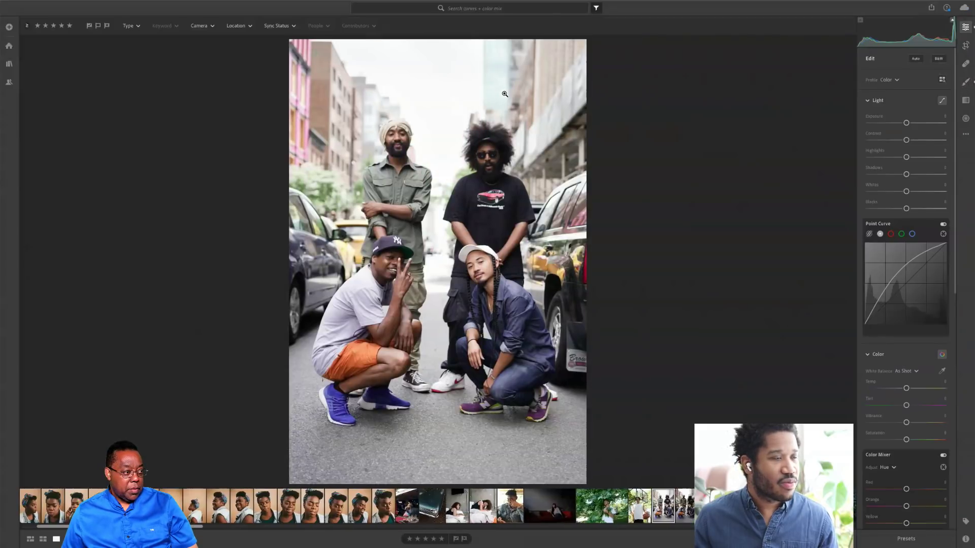
pyautogui.click(460, 90)
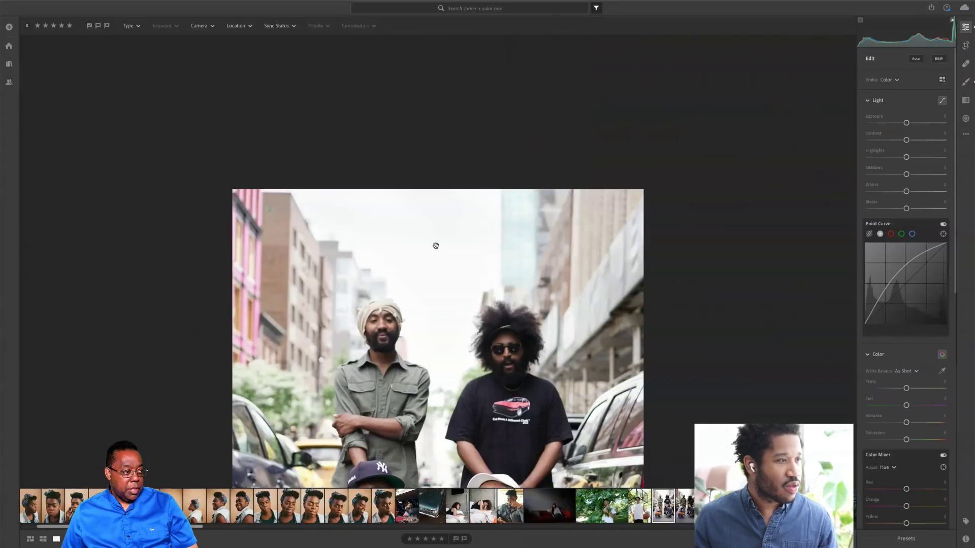
pyautogui.moveTo(436, 246); pyautogui.dragTo(432, 147)
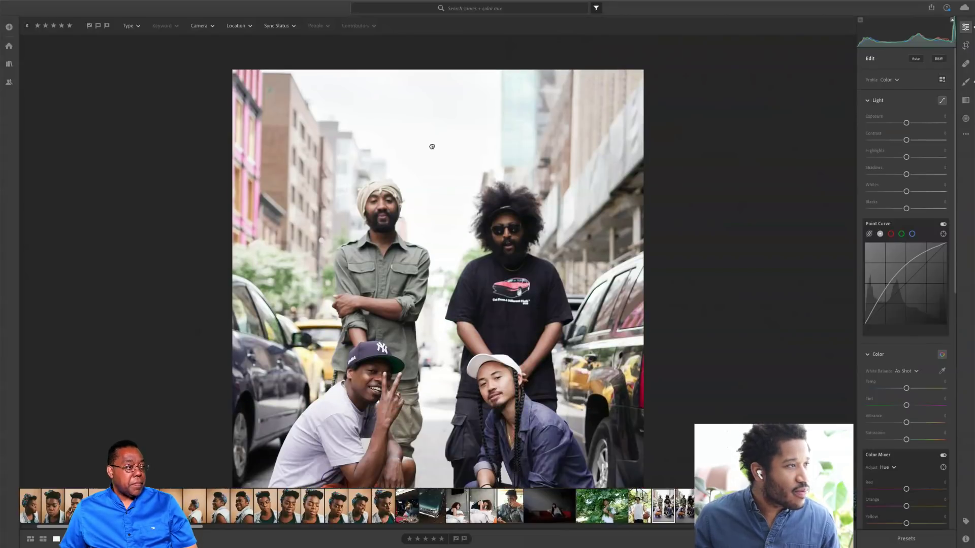
# Reselect the brushed sky mask and raise its Highlights to about -2
pyautogui.click(965, 82)
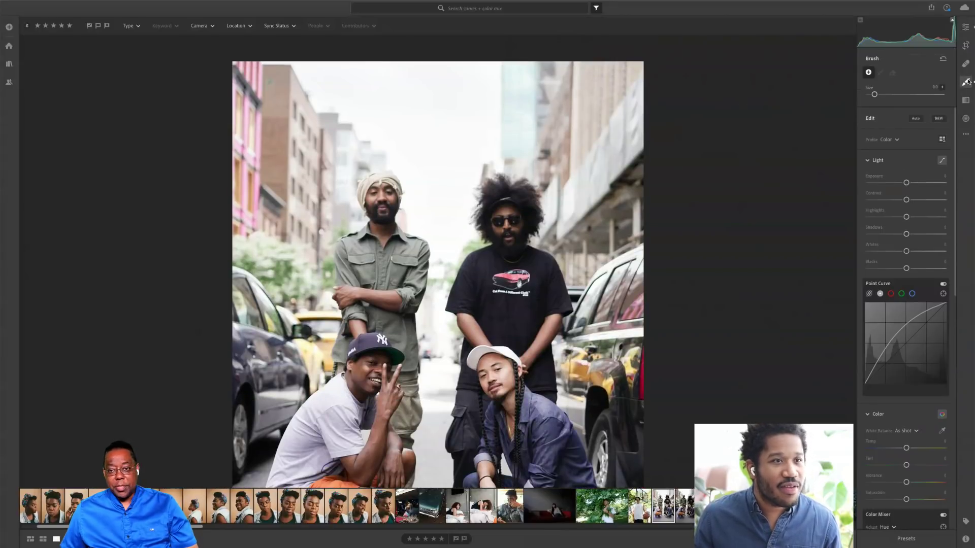
pyautogui.click(305, 74)
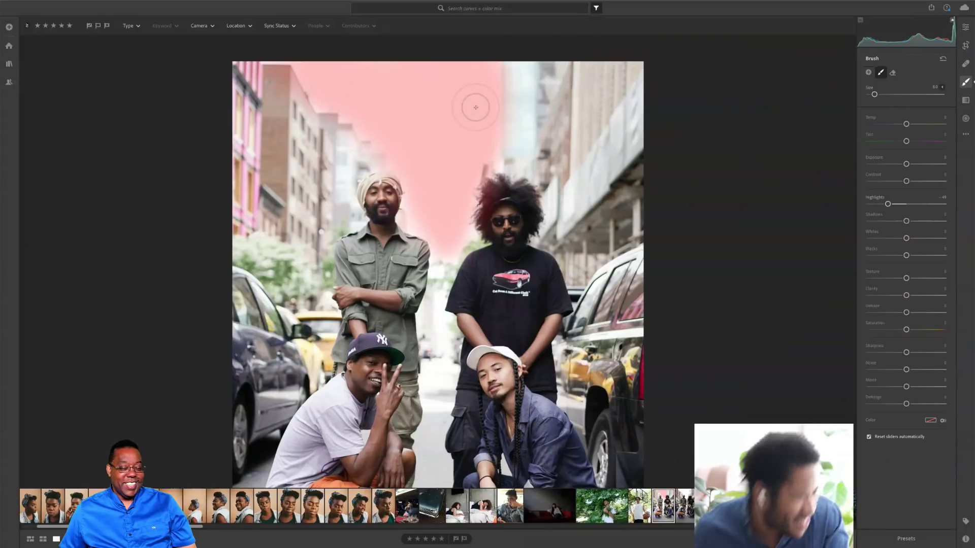
pyautogui.moveTo(477, 108)
pyautogui.mouseDown()
pyautogui.moveTo(384, 98)
pyautogui.moveTo(445, 104)
pyautogui.moveTo(494, 87)
pyautogui.moveTo(485, 159)
pyautogui.moveTo(455, 198)
pyautogui.mouseUp()
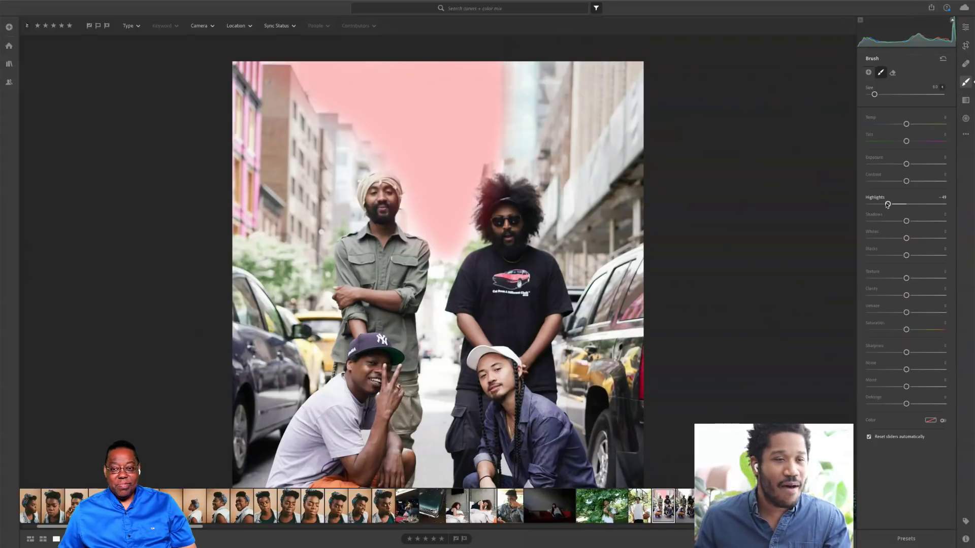
pyautogui.moveTo(886, 204); pyautogui.dragTo(905, 204)
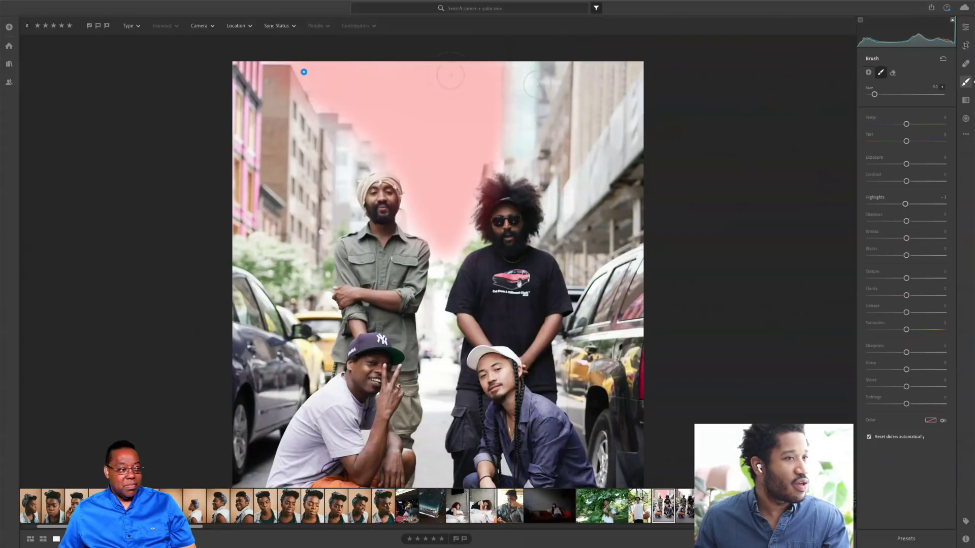
# Try Temp values of -100 and about +30 on the brushed sky mask, looking for a way to hide its overlay
pyautogui.press('z')
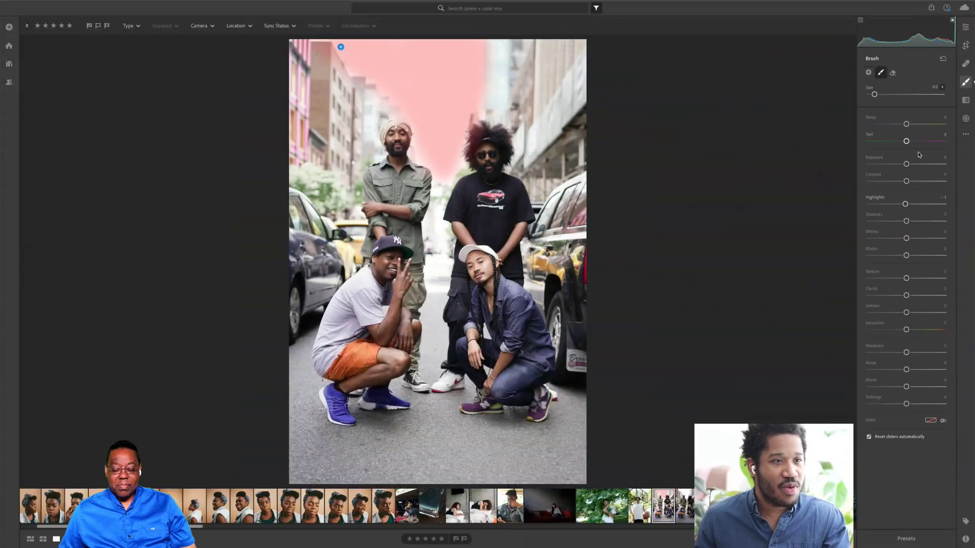
pyautogui.moveTo(905, 124); pyautogui.dragTo(803, 131)
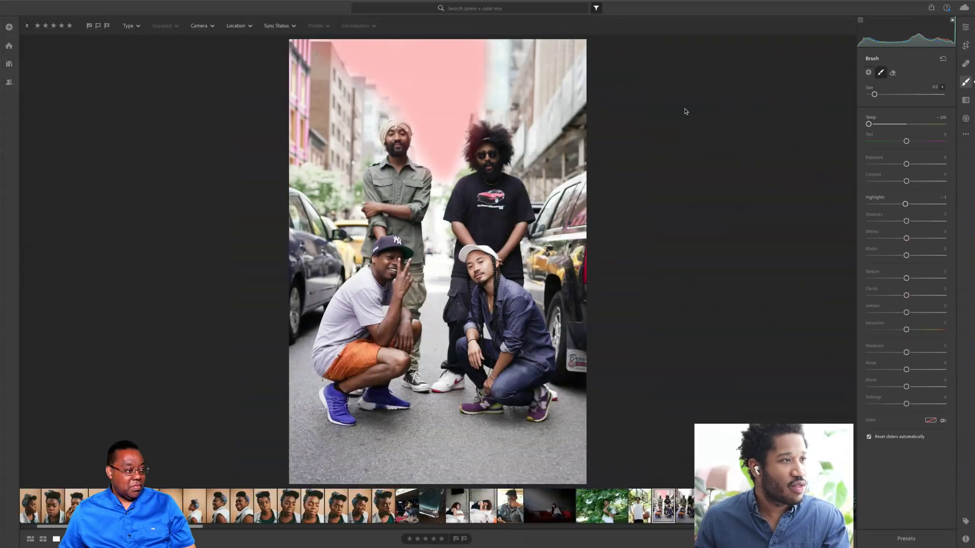
pyautogui.rightClick(343, 48)
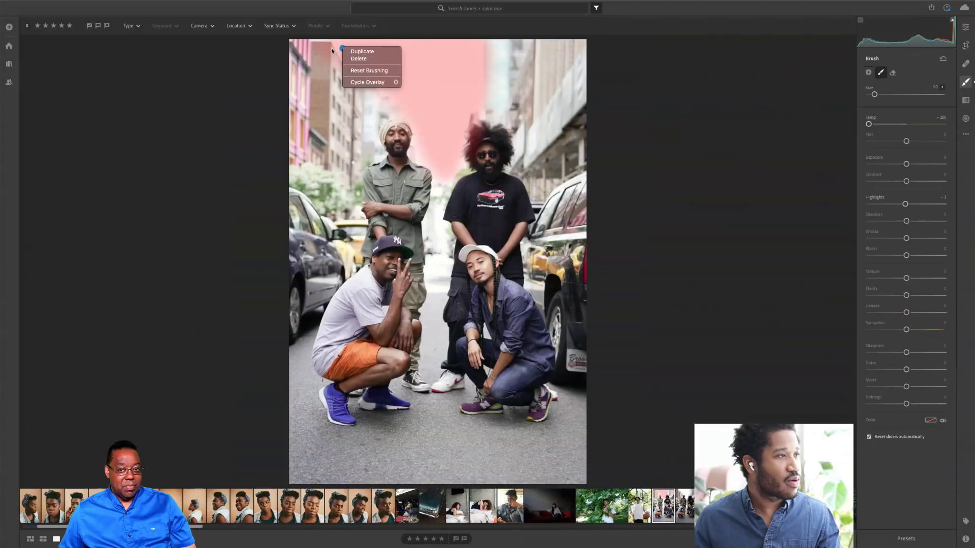
pyautogui.press('Escape')
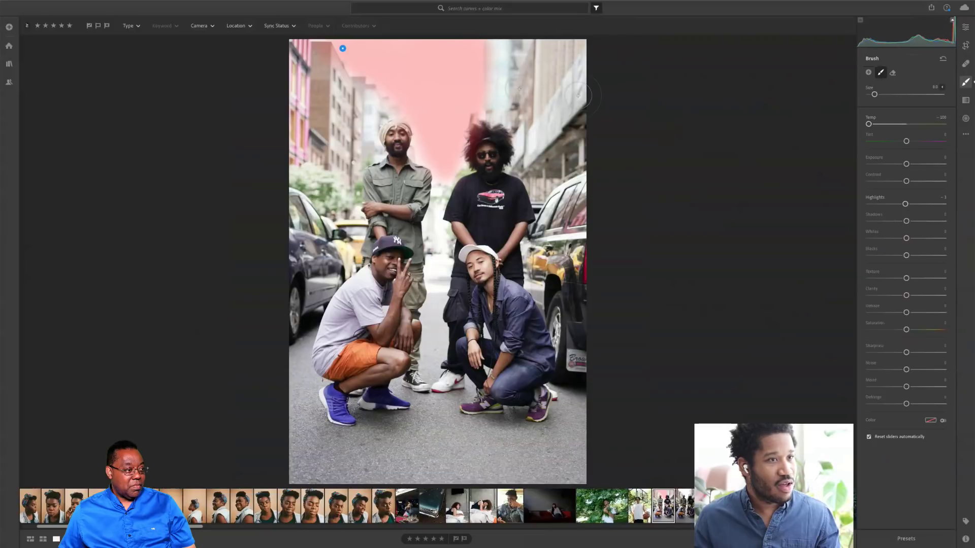
pyautogui.click(918, 124)
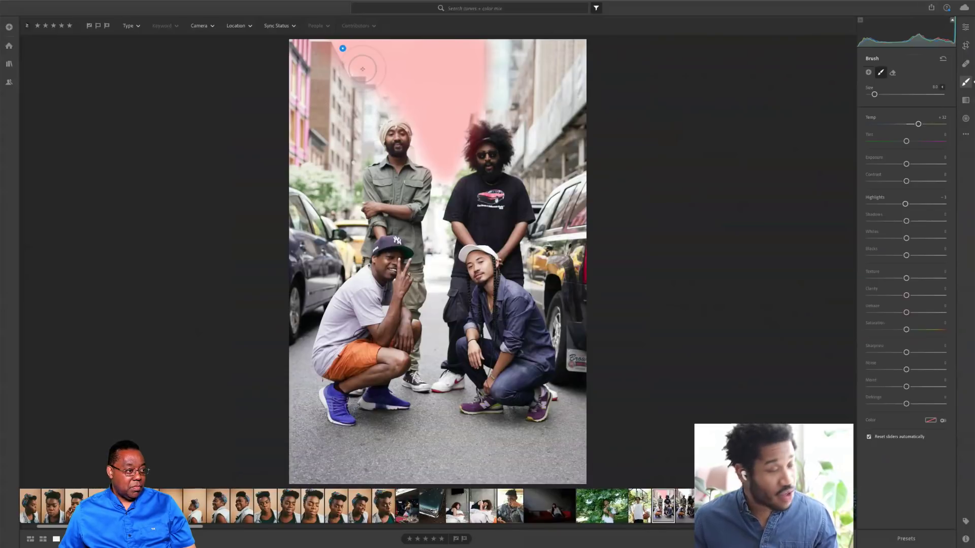
pyautogui.rightClick(343, 48)
pyautogui.click(343, 49)
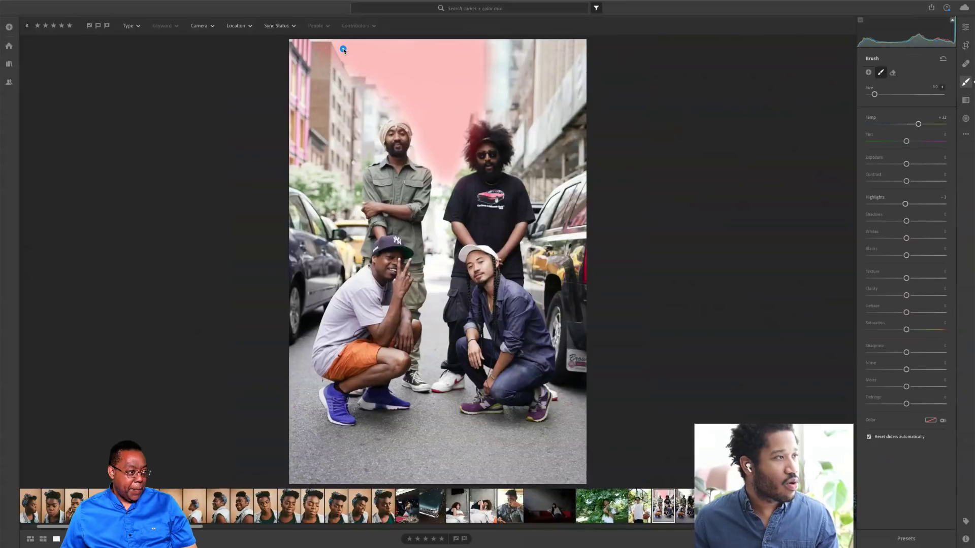
pyautogui.rightClick(343, 48)
pyautogui.click(609, 115)
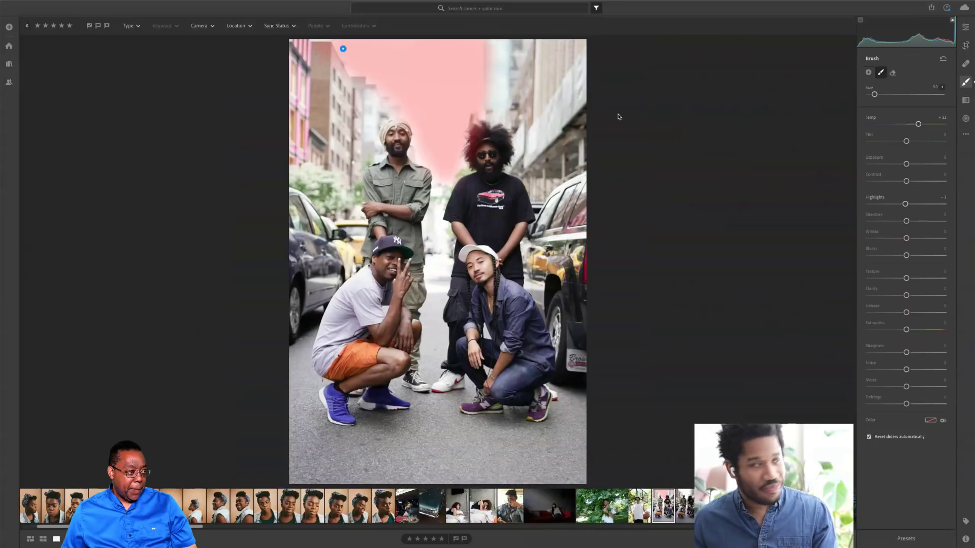
# Hide the mask overlay, warm the brushed sky by setting its Temp to +100, and inspect it up close
pyautogui.press('h')
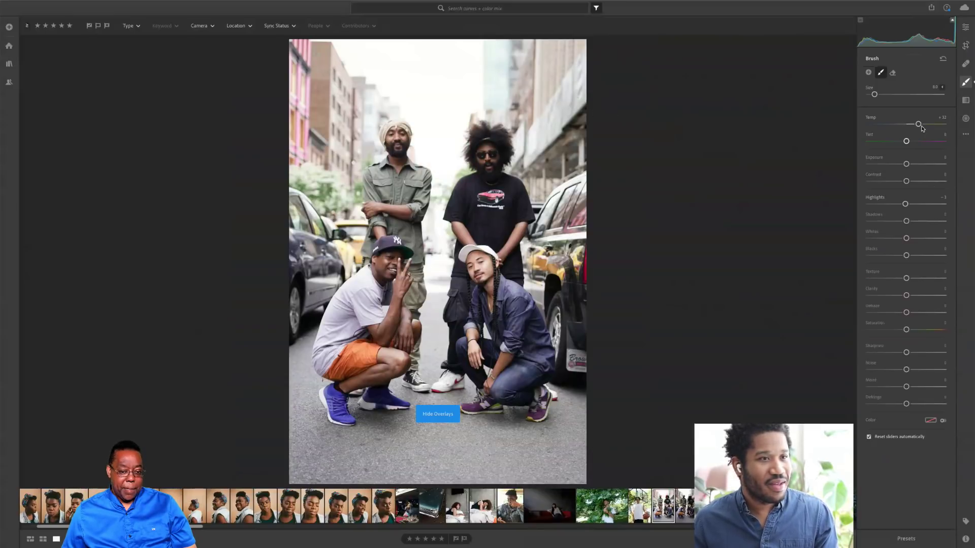
pyautogui.moveTo(917, 124); pyautogui.dragTo(972, 123)
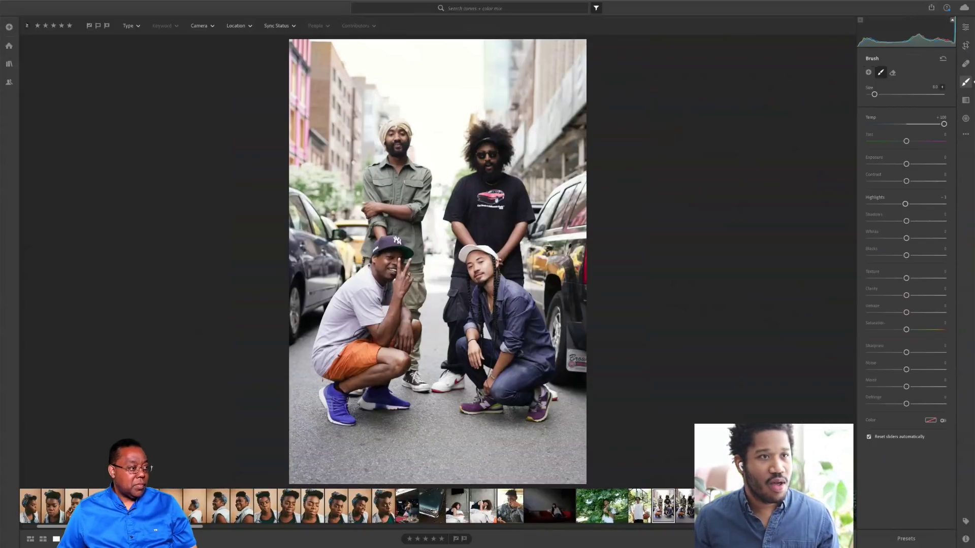
pyautogui.click(965, 26)
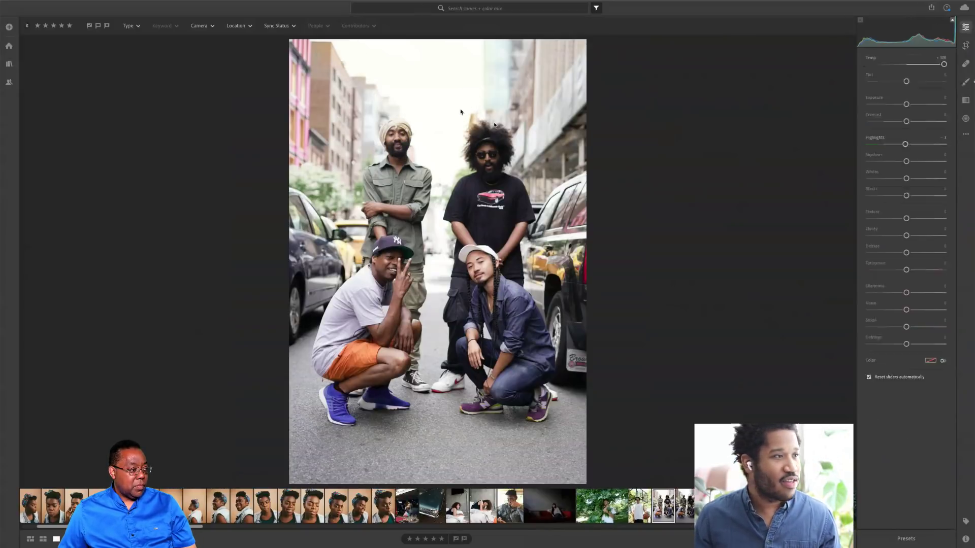
pyautogui.click(436, 96)
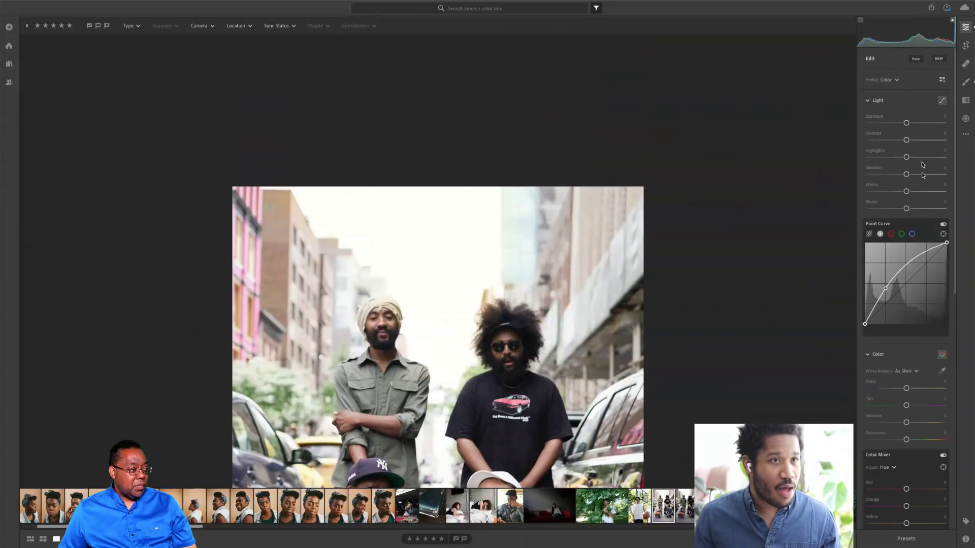
pyautogui.moveTo(461, 227); pyautogui.dragTo(297, 148)
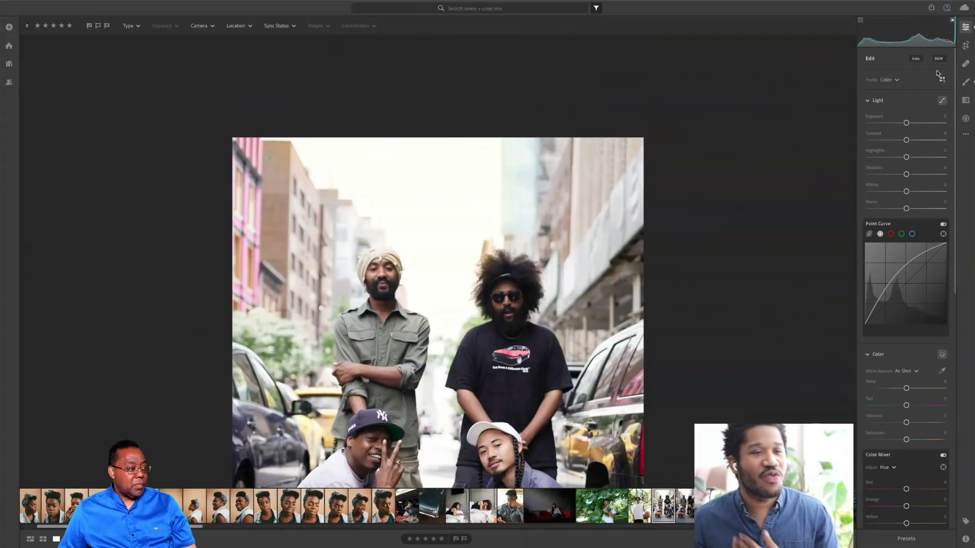
pyautogui.click(965, 83)
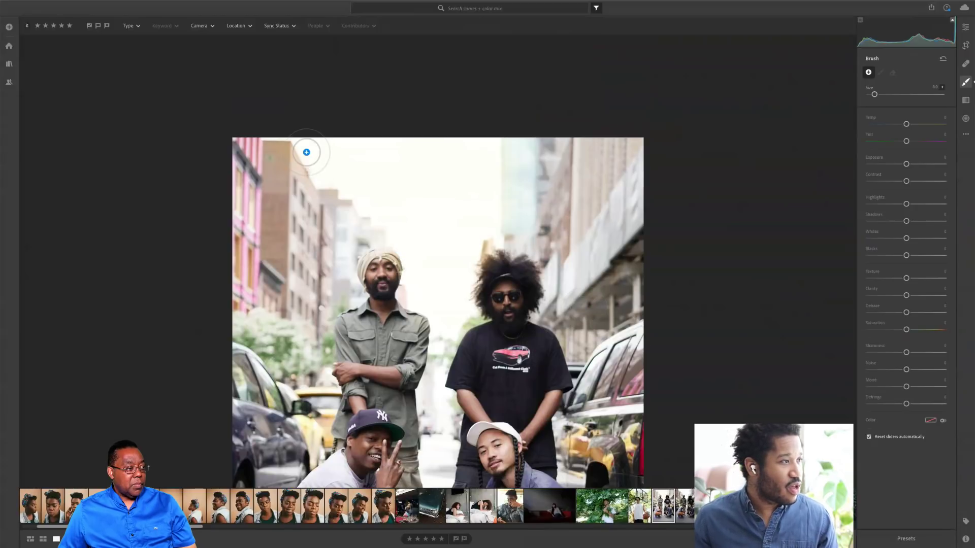
pyautogui.click(364, 200)
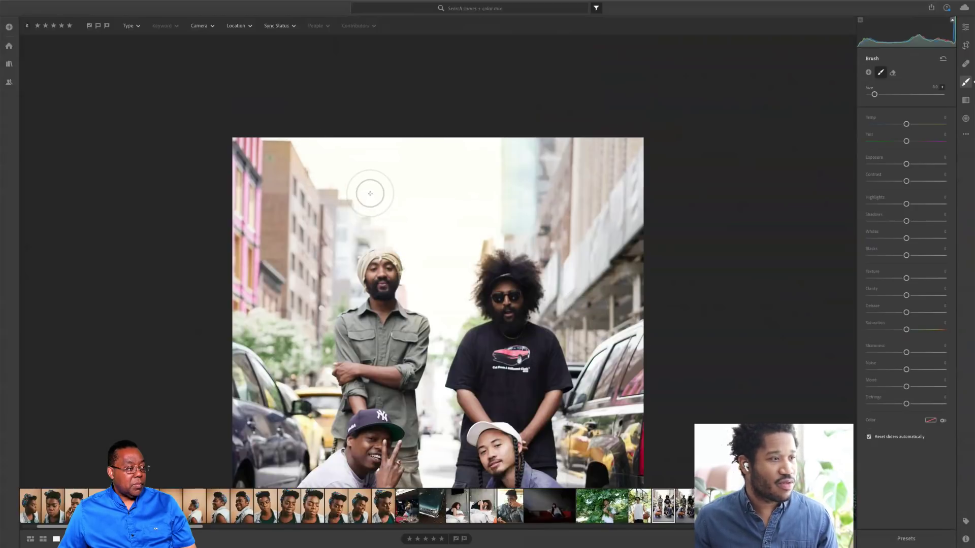
pyautogui.click(868, 74)
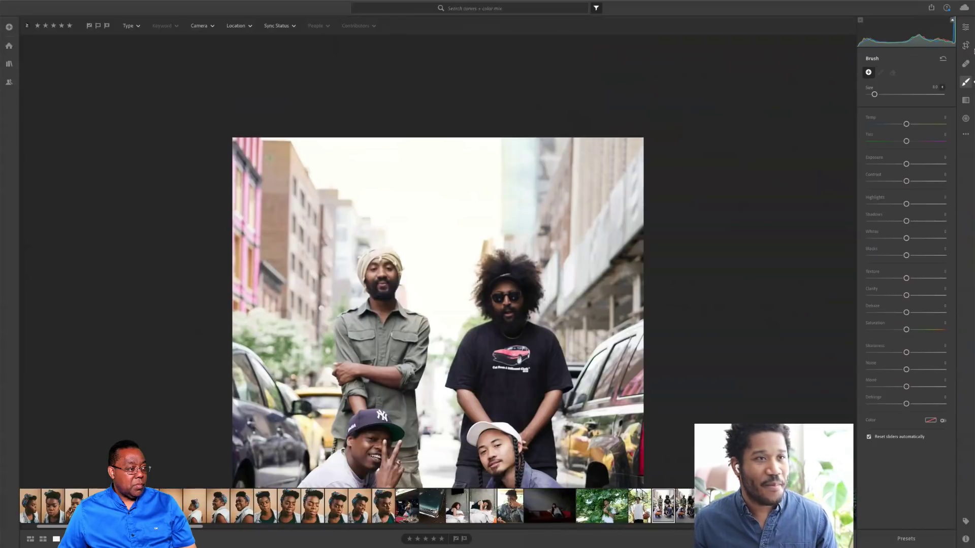
pyautogui.click(966, 26)
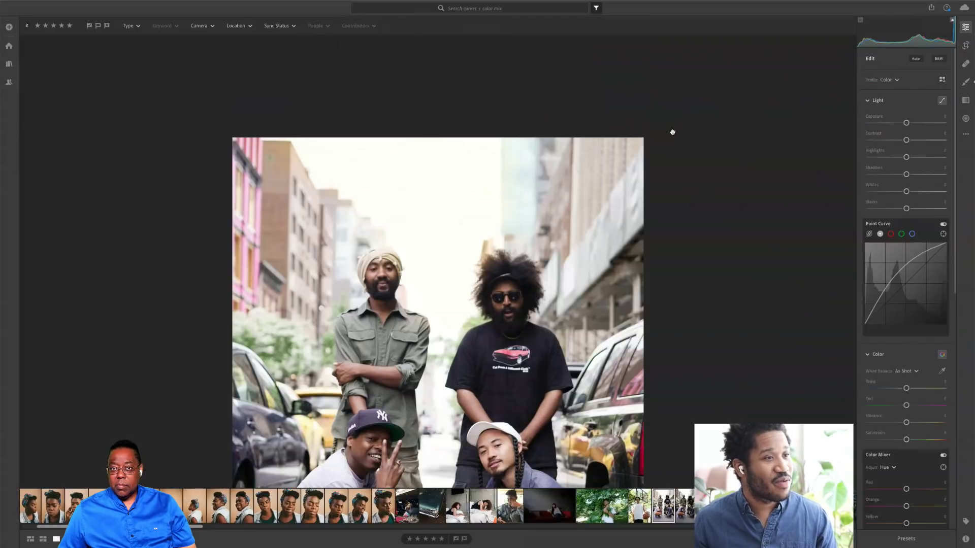
# Open the portrait of the man in the tan hat from the album grid and inspect his eyes at 1:1 zoom
pyautogui.press('g')
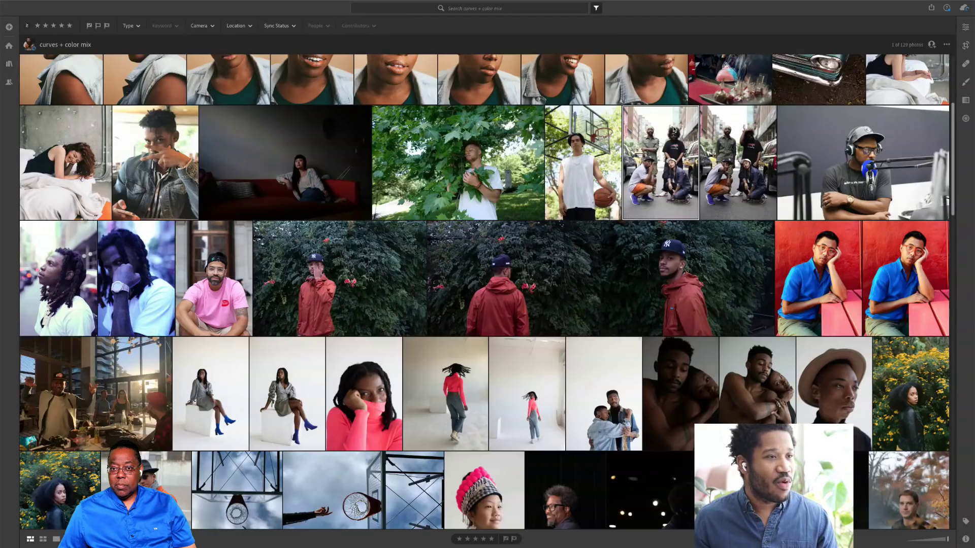
pyautogui.scroll(-5, 674, 130)
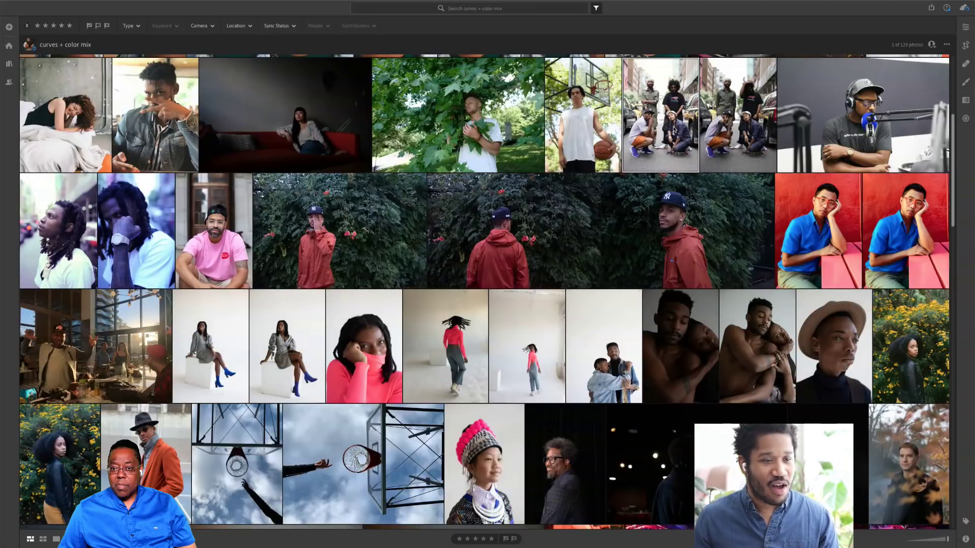
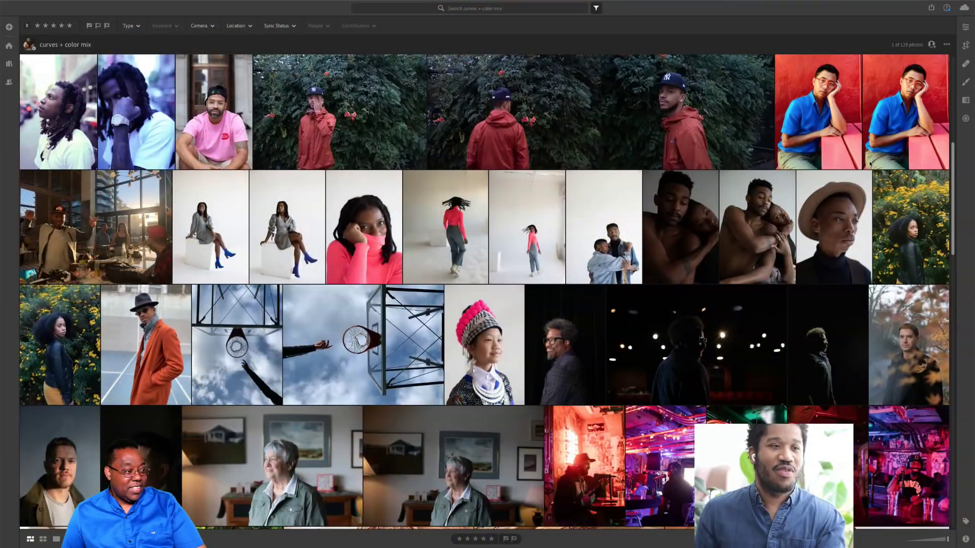
pyautogui.doubleClick(853, 189)
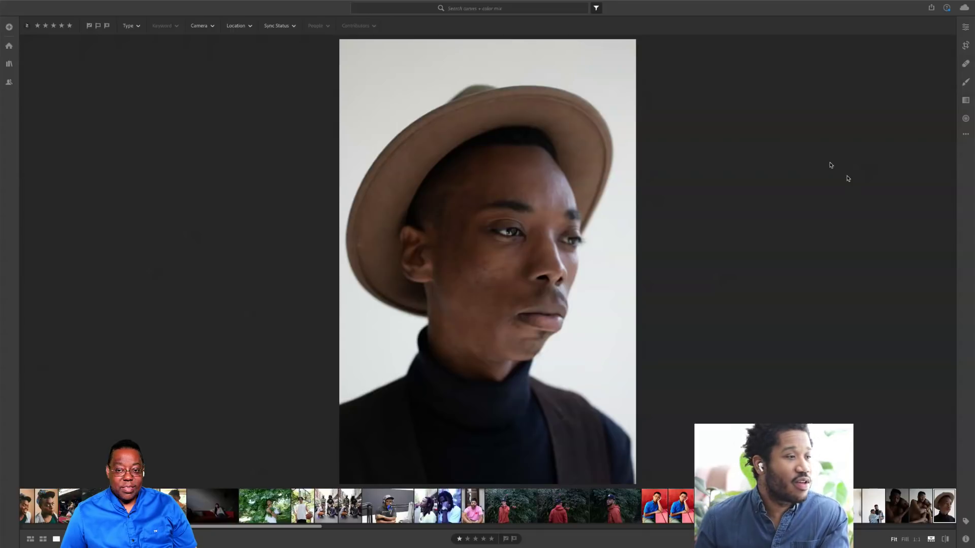
pyautogui.click(514, 235)
pyautogui.moveTo(514, 211); pyautogui.dragTo(542, 189)
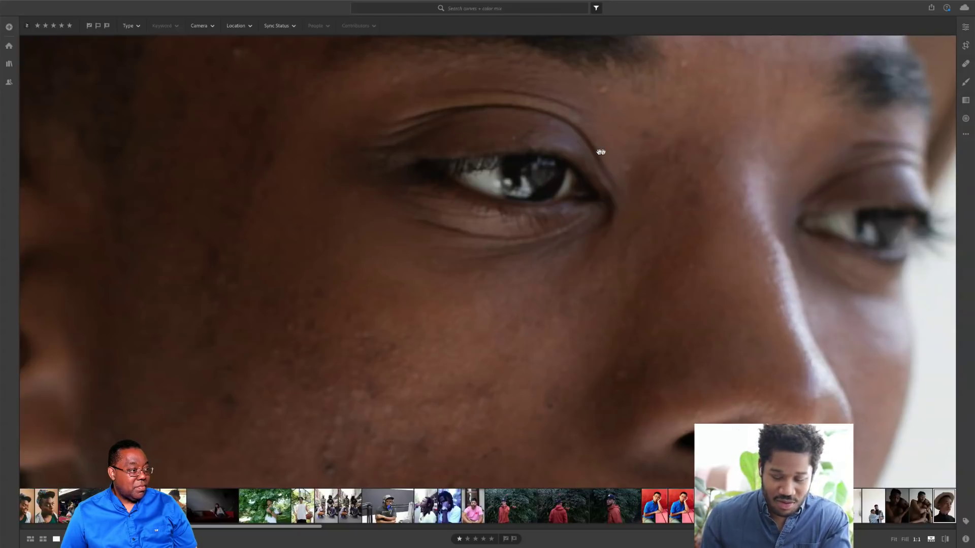
pyautogui.click(931, 137)
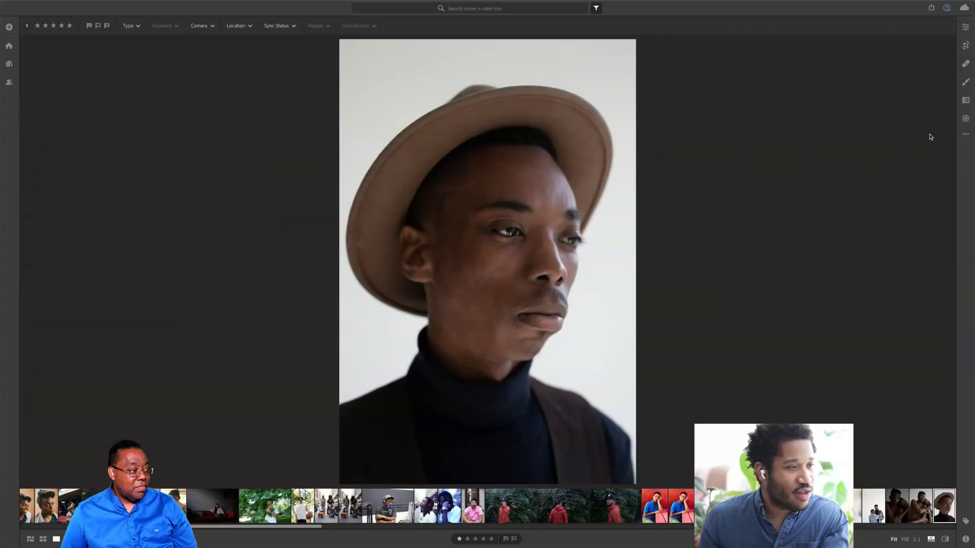
# Try exposure at +1.29, exposure at +0.44 with contrast +11, and shadows at -18 on the portrait, resetting each slider
pyautogui.click(964, 27)
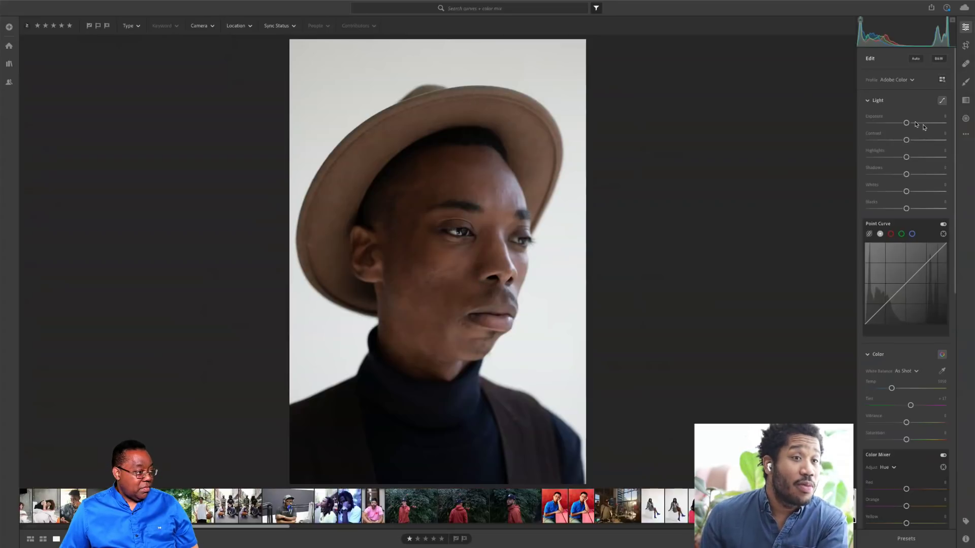
pyautogui.moveTo(907, 123); pyautogui.dragTo(916, 124)
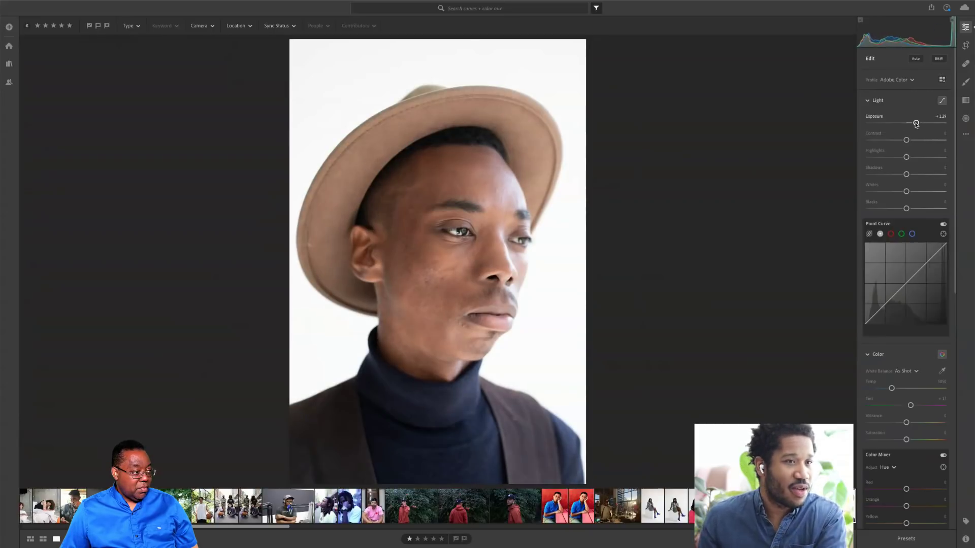
pyautogui.hotkey('ctrl', 'z')
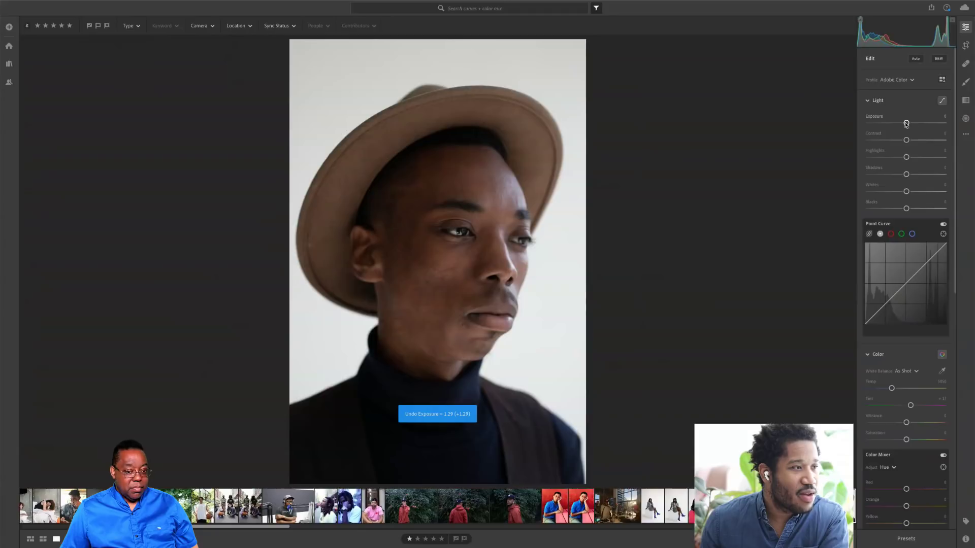
pyautogui.moveTo(906, 124); pyautogui.dragTo(910, 141)
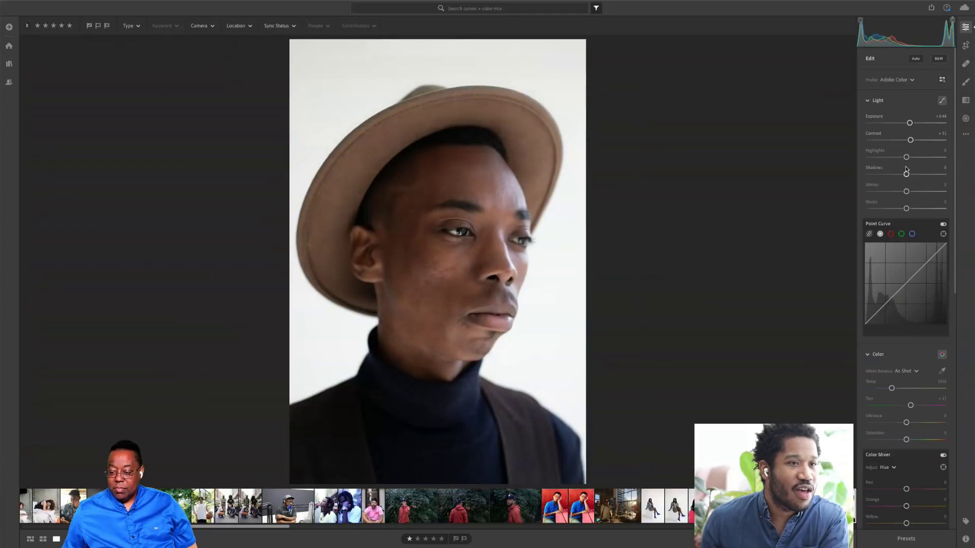
pyautogui.moveTo(906, 174); pyautogui.dragTo(899, 174)
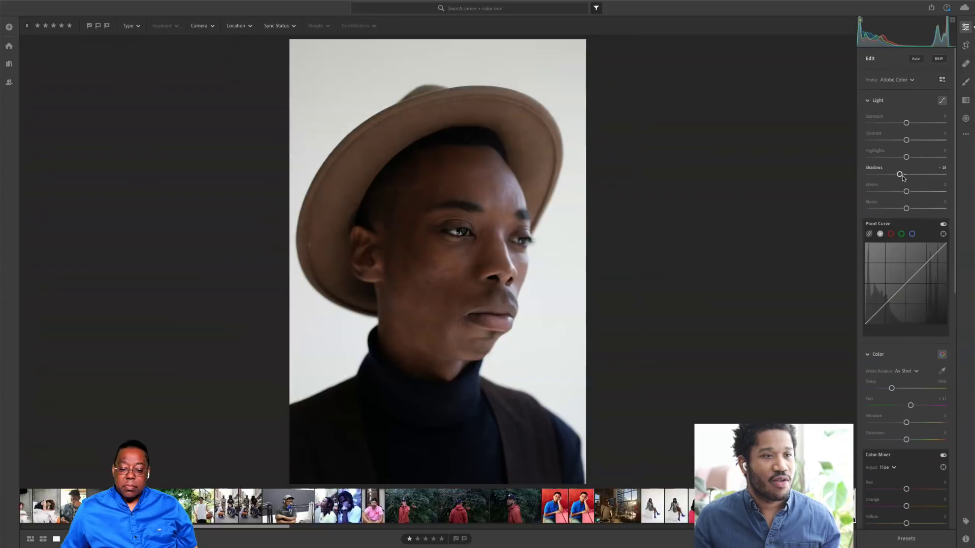
pyautogui.doubleClick(899, 175)
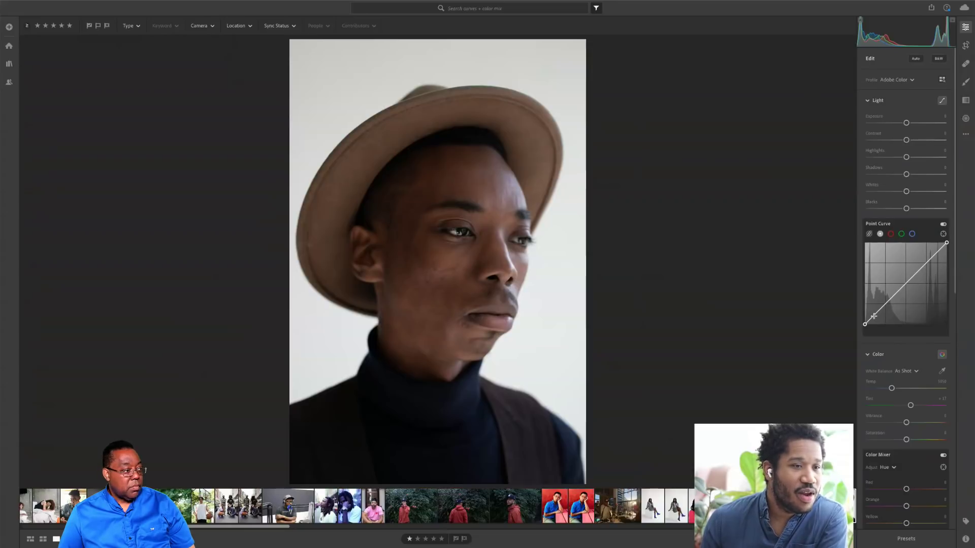
# On the point curve, lift the shadows to about 26 at input 20, anchor the highlights, and raise a midtone point to about 58
pyautogui.moveTo(876, 316); pyautogui.dragTo(874, 313)
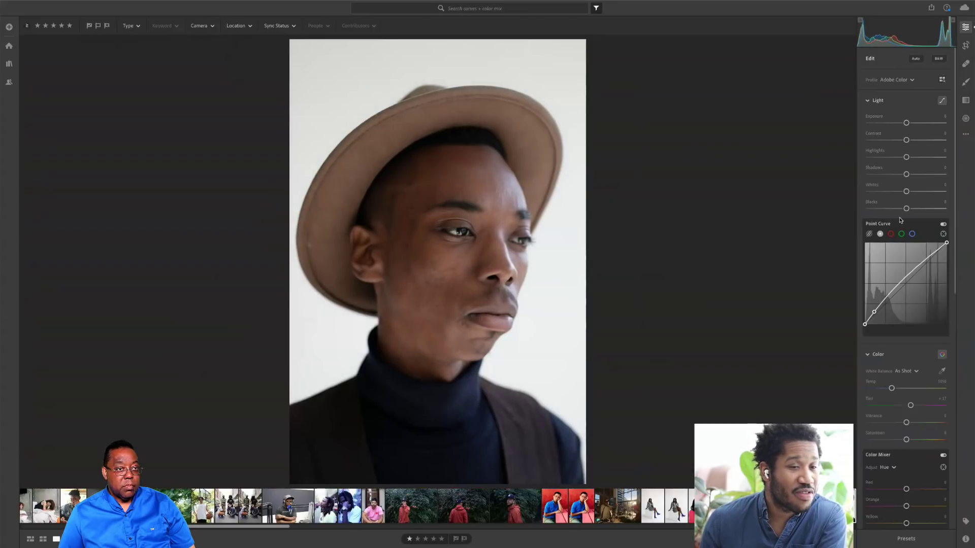
pyautogui.moveTo(874, 312); pyautogui.dragTo(881, 303)
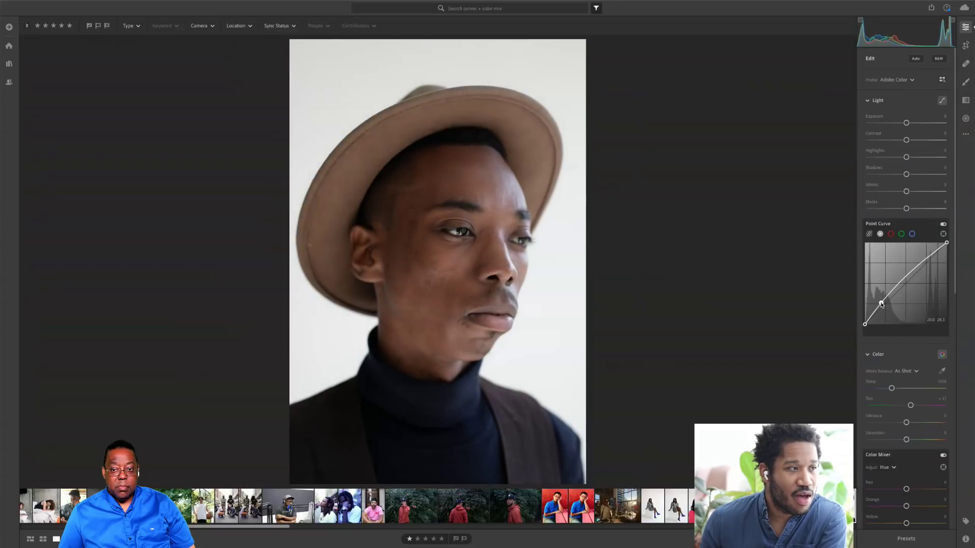
pyautogui.click(919, 263)
pyautogui.click(901, 280)
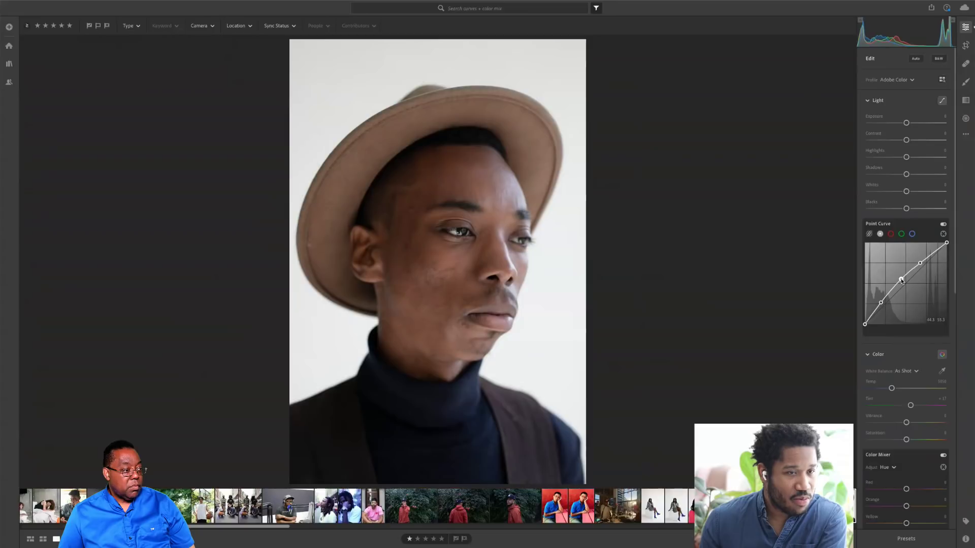
pyautogui.moveTo(901, 281); pyautogui.dragTo(899, 279)
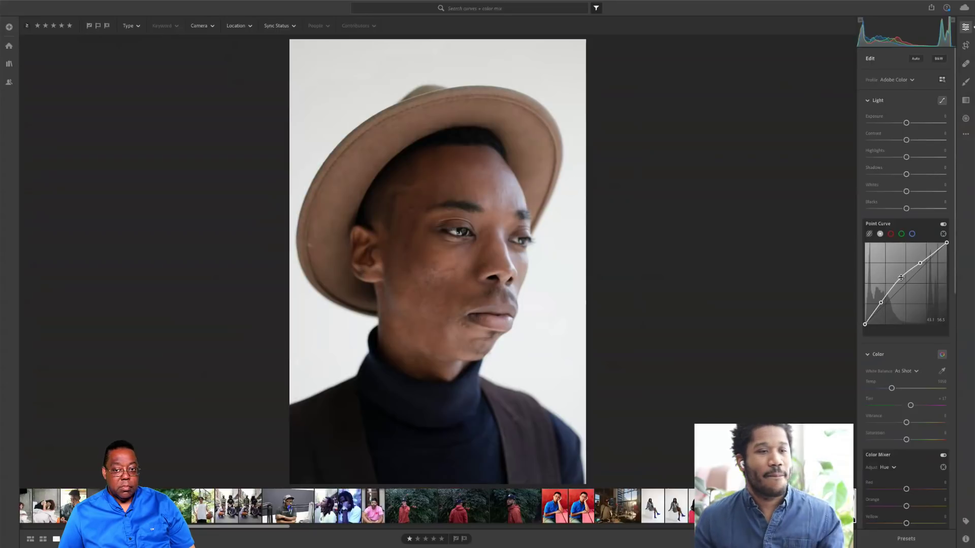
# Compare a linear curve and raised exposure, undo back to the shadow and highlight curve points, and lift the midtones slightly again
pyautogui.doubleClick(920, 264)
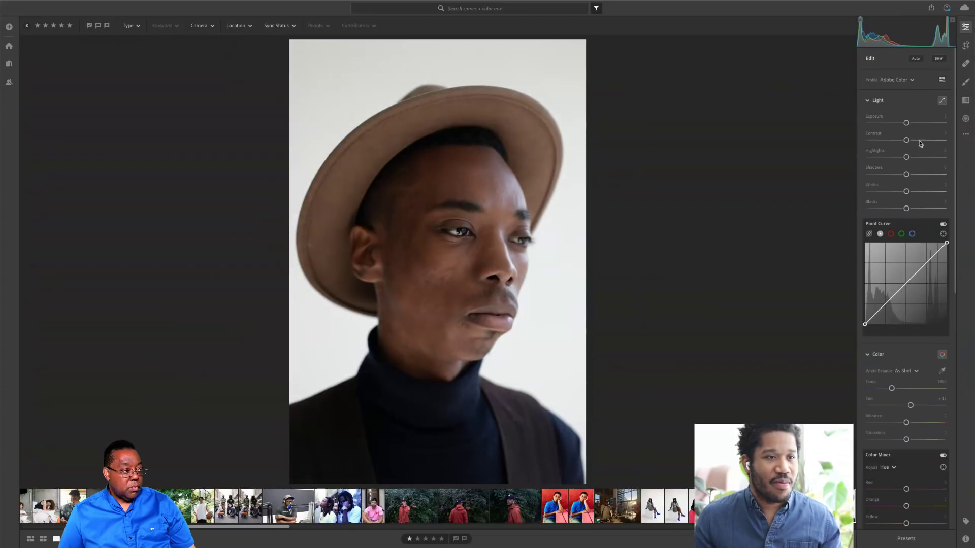
pyautogui.moveTo(906, 122); pyautogui.dragTo(918, 122)
pyautogui.hotkey('ctrl', 'z')
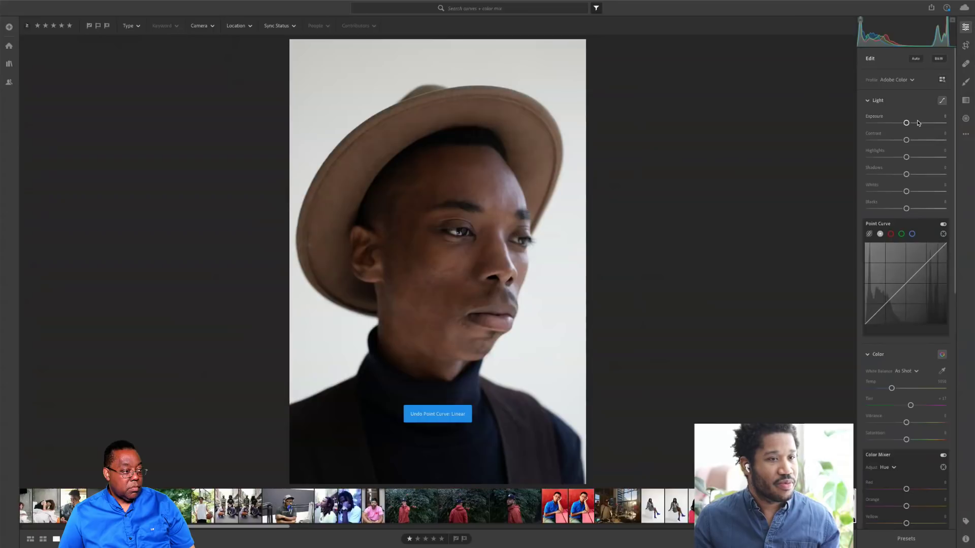
pyautogui.hotkey('ctrl', 'z')
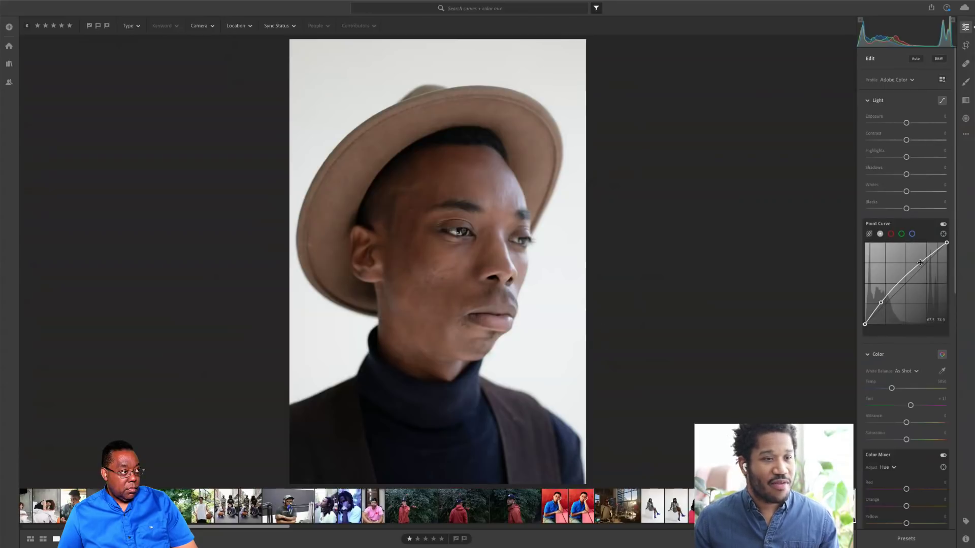
pyautogui.moveTo(899, 281); pyautogui.dragTo(898, 279)
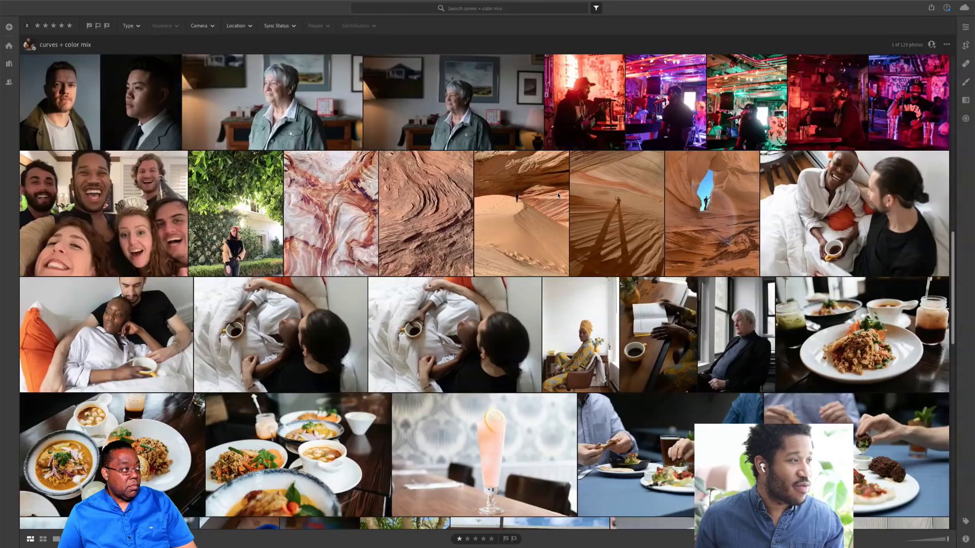
# Find the underexposed photo of five children against a white wall in the album grid and open it full size
pyautogui.scroll(10, 557, 194)
pyautogui.scroll(2, 557, 194)
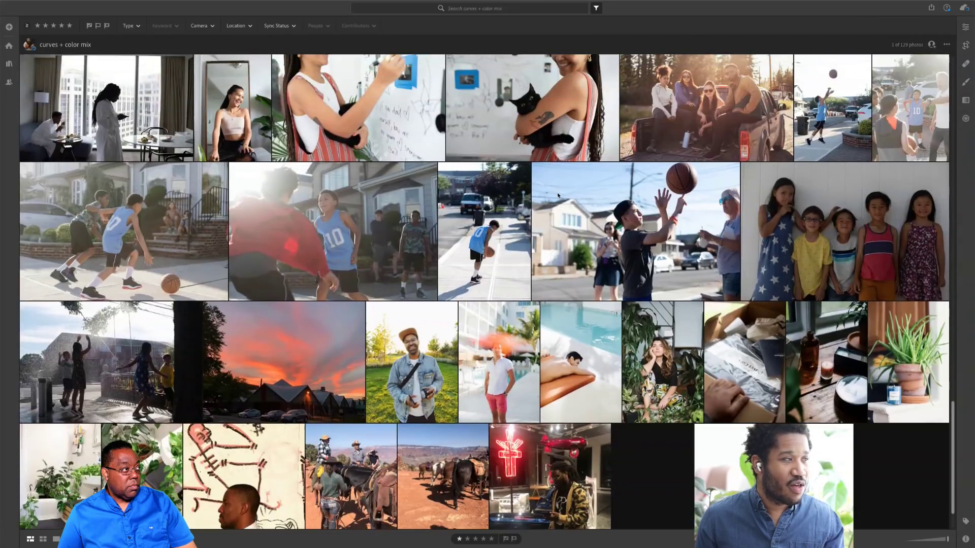
pyautogui.scroll(1, 558, 194)
pyautogui.click(837, 234)
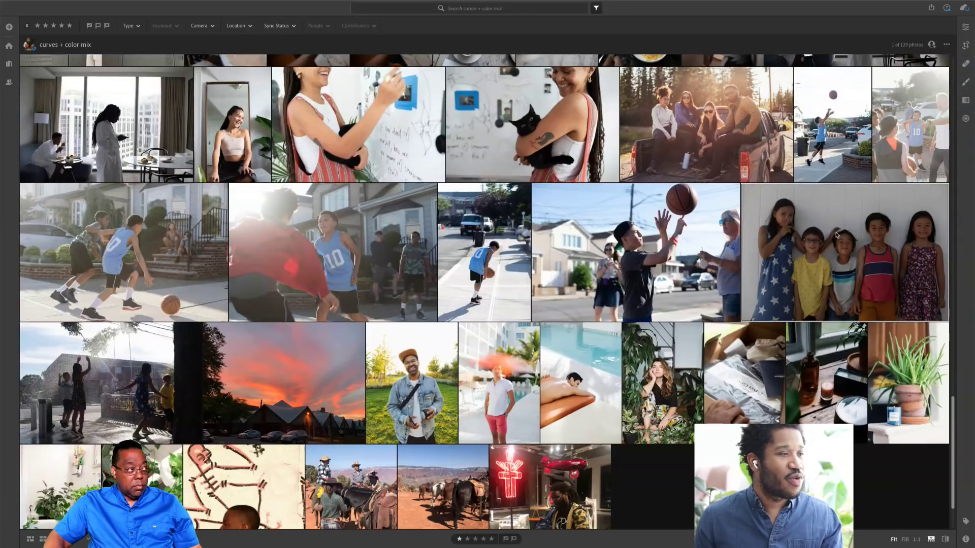
pyautogui.doubleClick(837, 235)
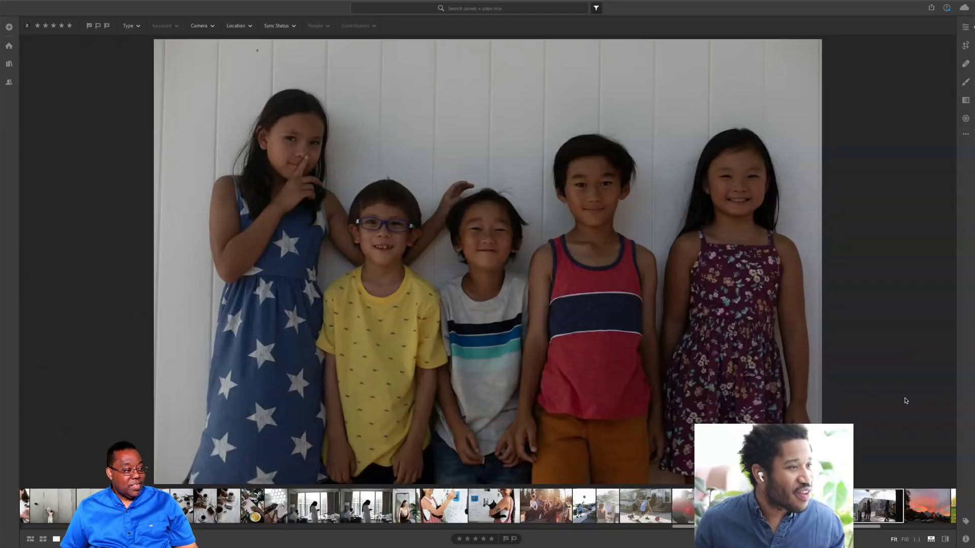
# Browse the neighbouring photos of children playing in water spray and boys playing basketball
pyautogui.press('Right')
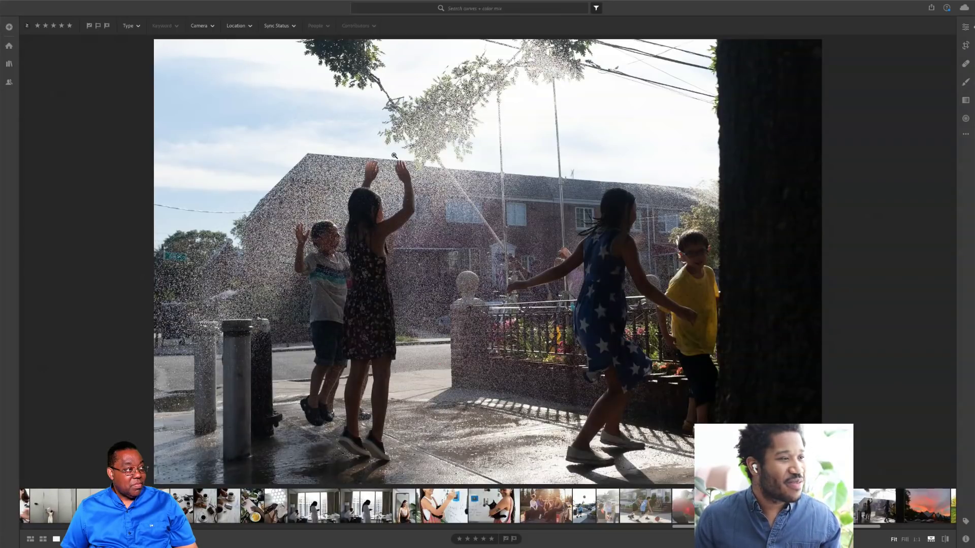
pyautogui.press('Left')
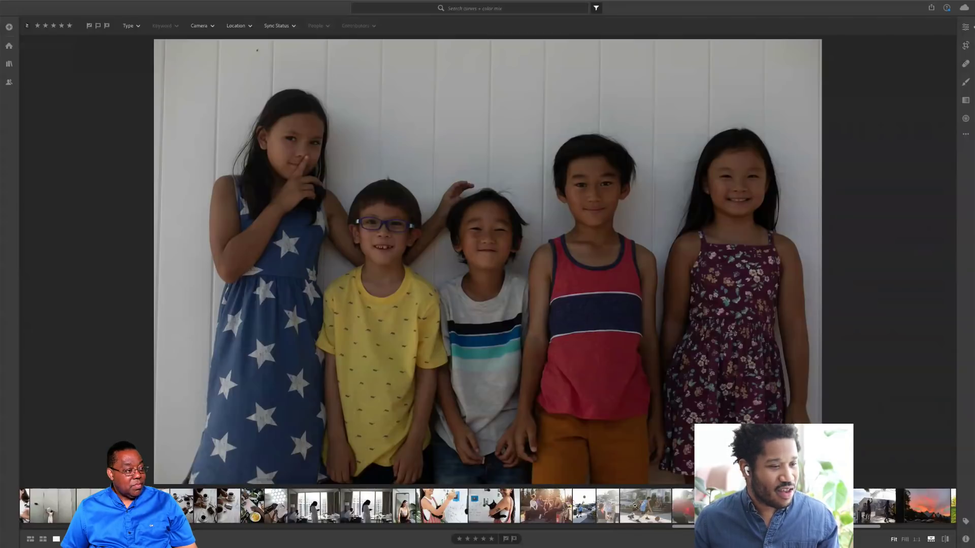
pyautogui.click(634, 507)
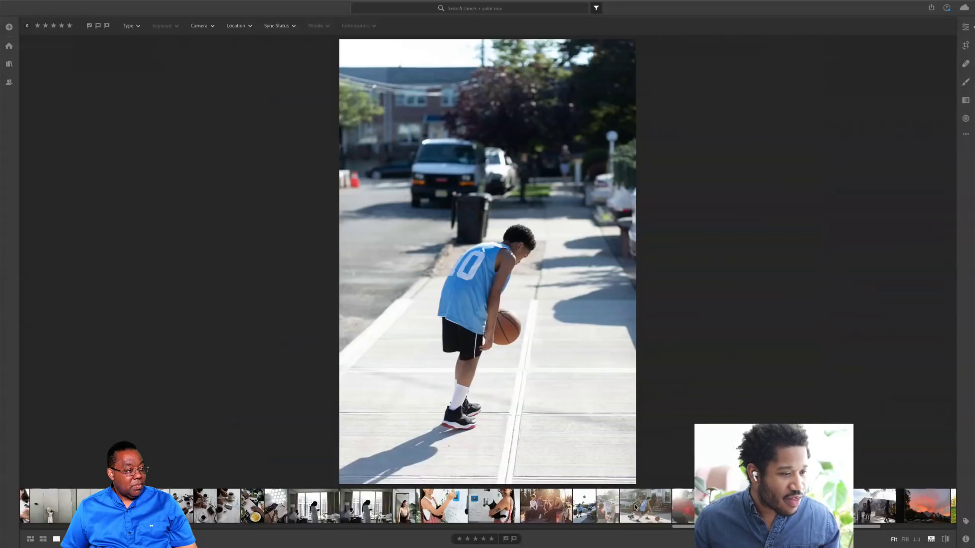
pyautogui.click(635, 506)
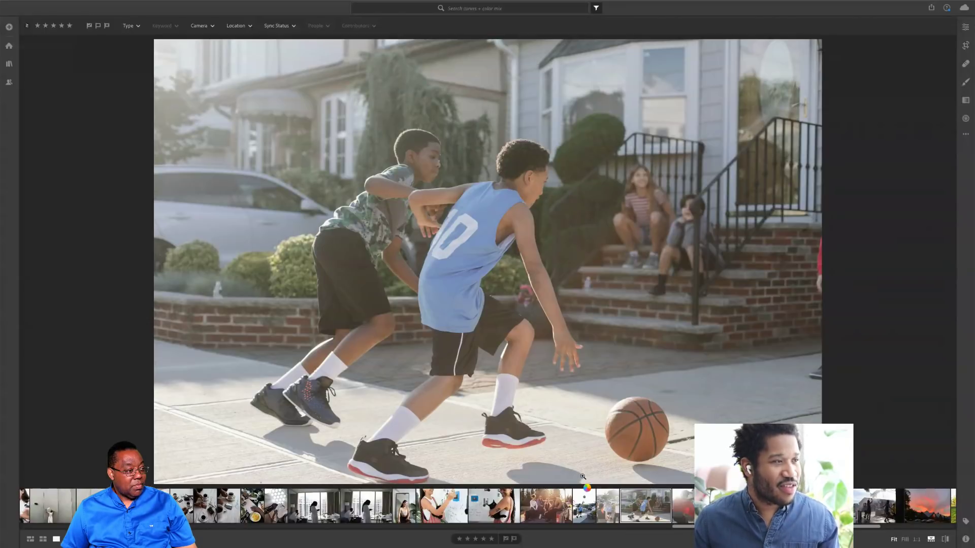
pyautogui.press('Left')
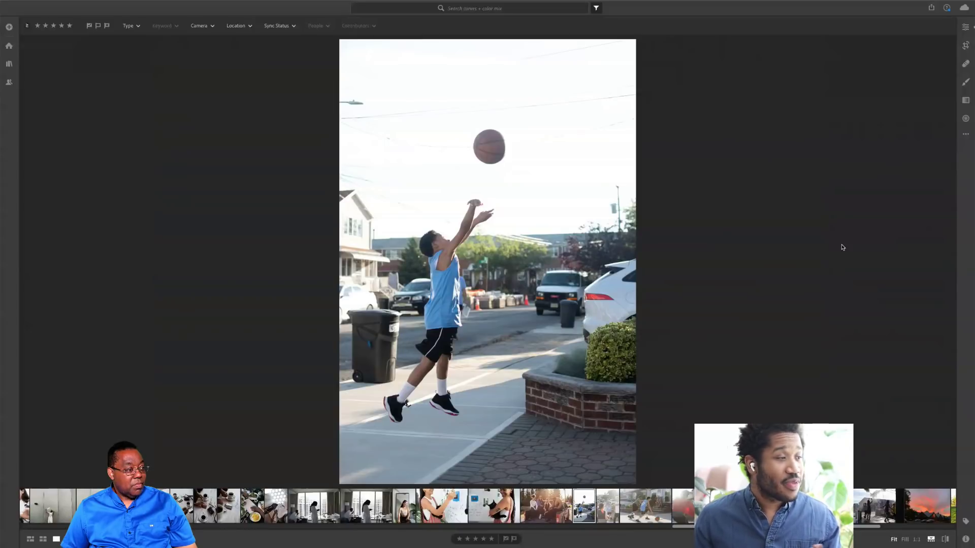
# Reopen the photo of the five children from the grid and show its editing controls
pyautogui.press('g')
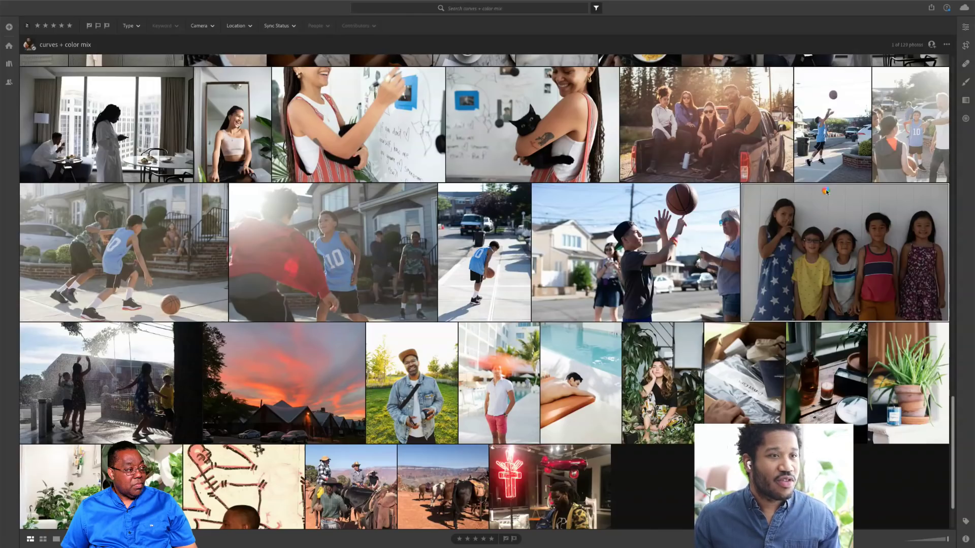
pyautogui.press('d')
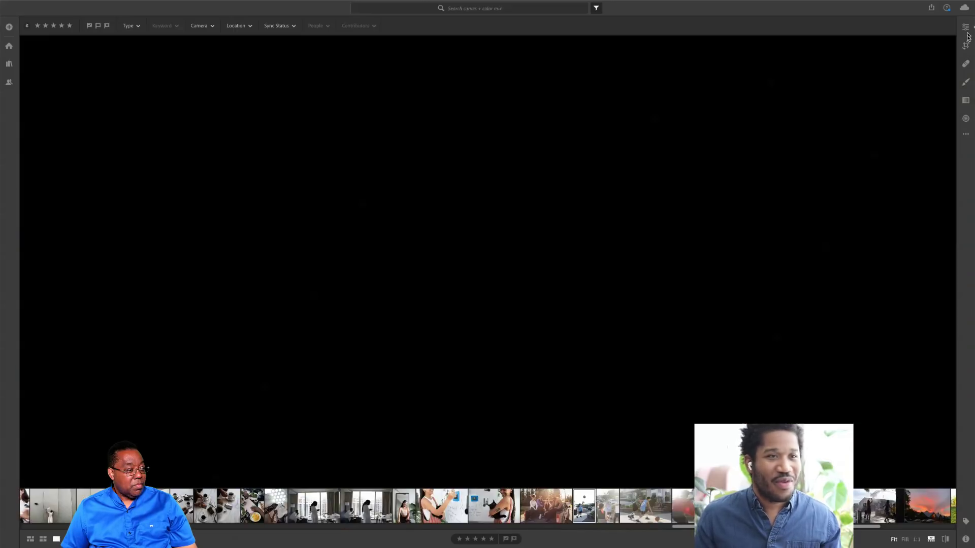
pyautogui.click(965, 28)
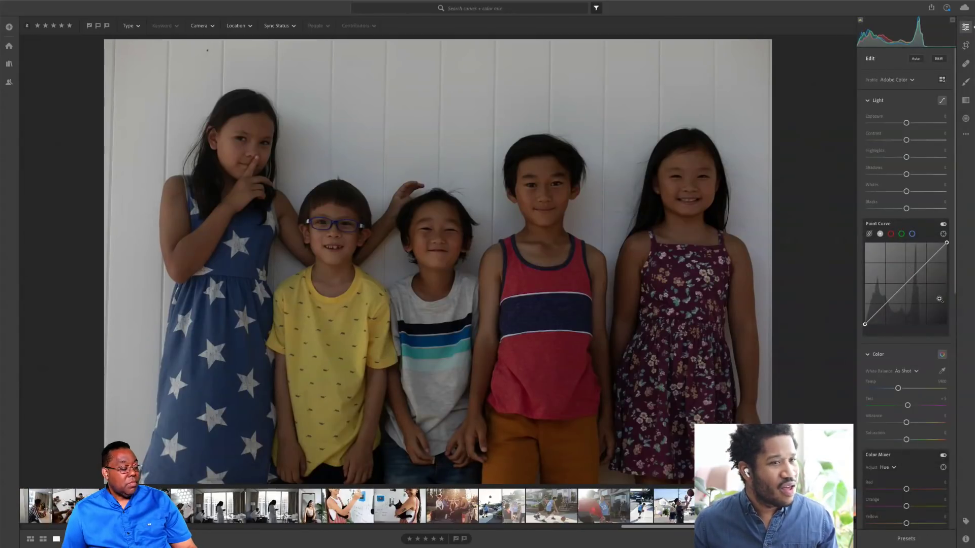
# Brighten the five children's photo by adding a midtone point to the point curve and lifting it well above the diagonal
pyautogui.click(904, 285)
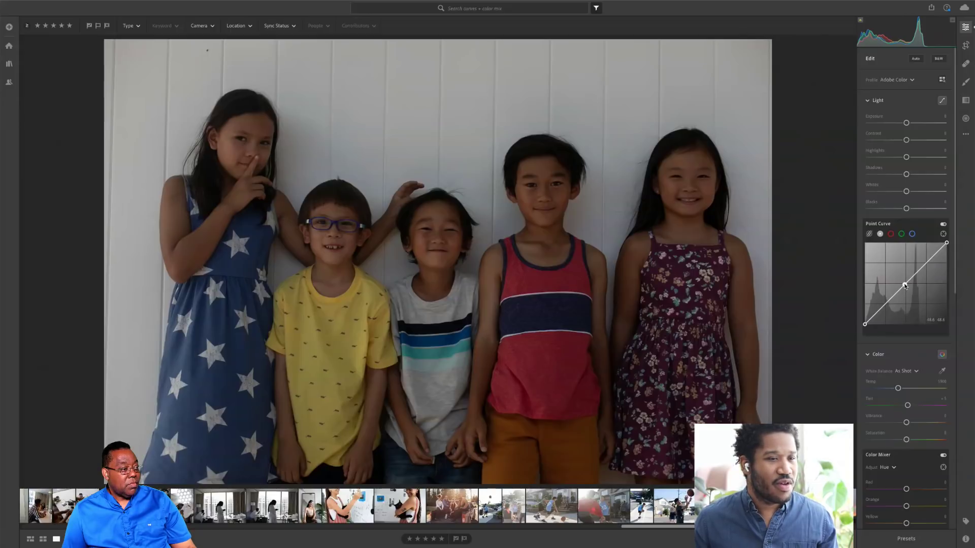
pyautogui.moveTo(904, 285); pyautogui.dragTo(902, 283)
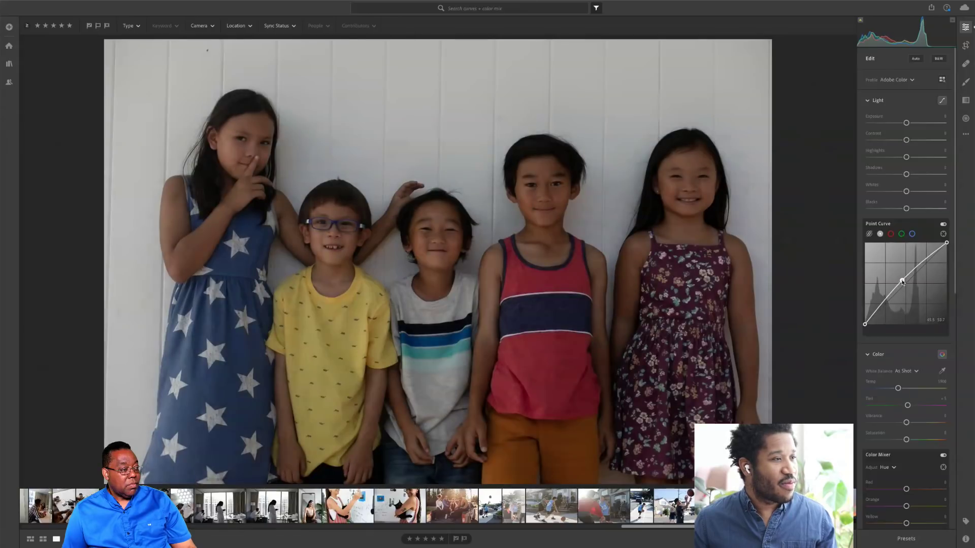
pyautogui.moveTo(902, 282); pyautogui.dragTo(896, 274)
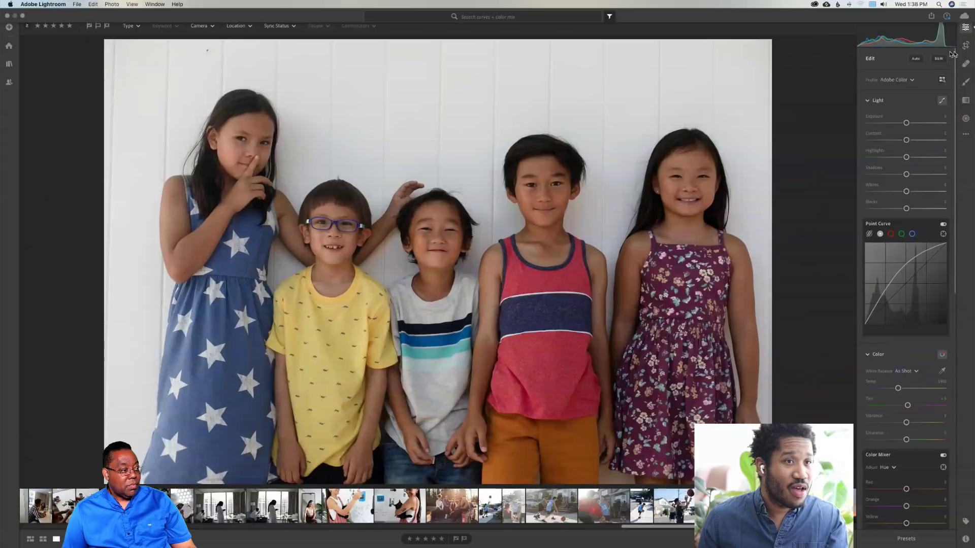
# Straighten the five children's photo by rotating the crop slightly, keeping the original aspect ratio, and apply the crop
pyautogui.click(965, 45)
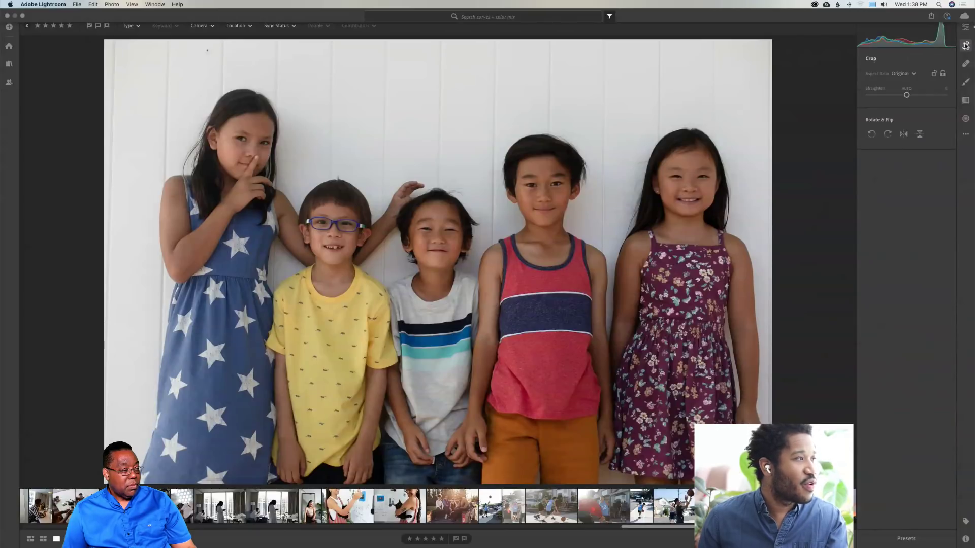
pyautogui.moveTo(789, 54); pyautogui.dragTo(773, 40)
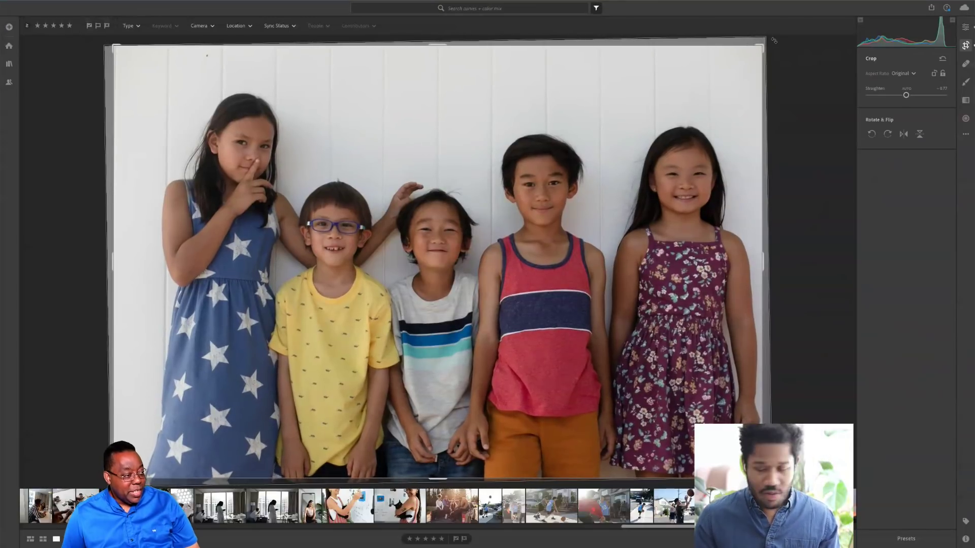
pyautogui.press('Return')
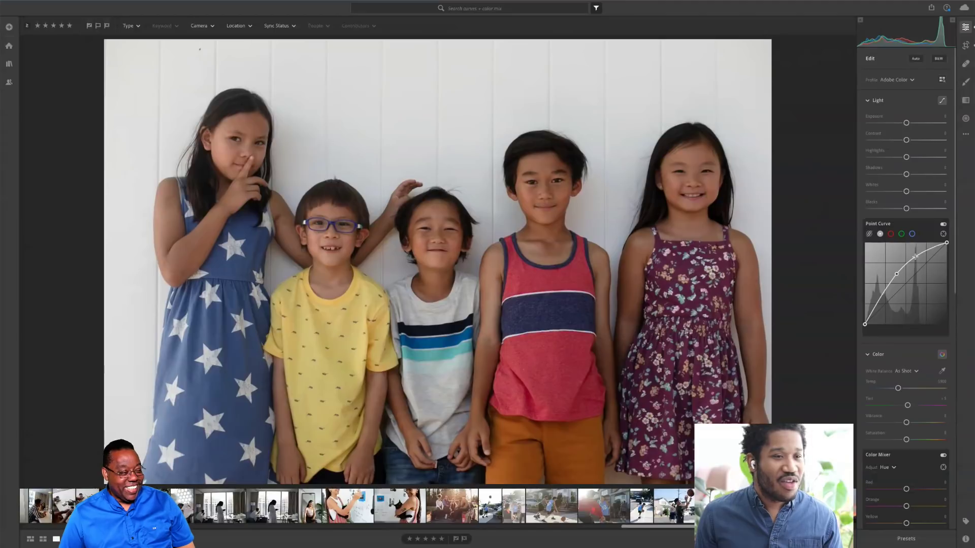
# Add a highlight point to the point curve, undo the first strong lift, and place it at about 65 input and 86 output
pyautogui.moveTo(914, 257); pyautogui.dragTo(914, 252)
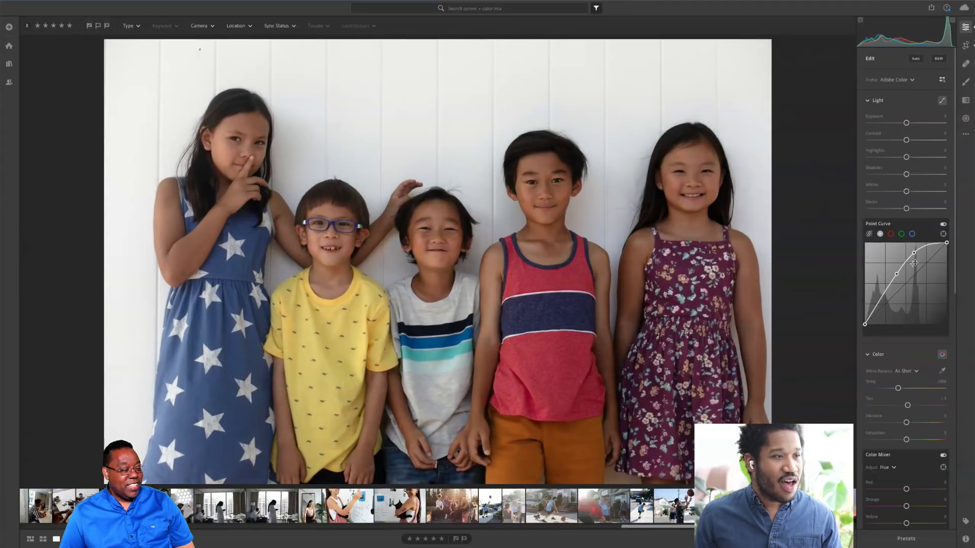
pyautogui.hotkey('ctrl', 'z')
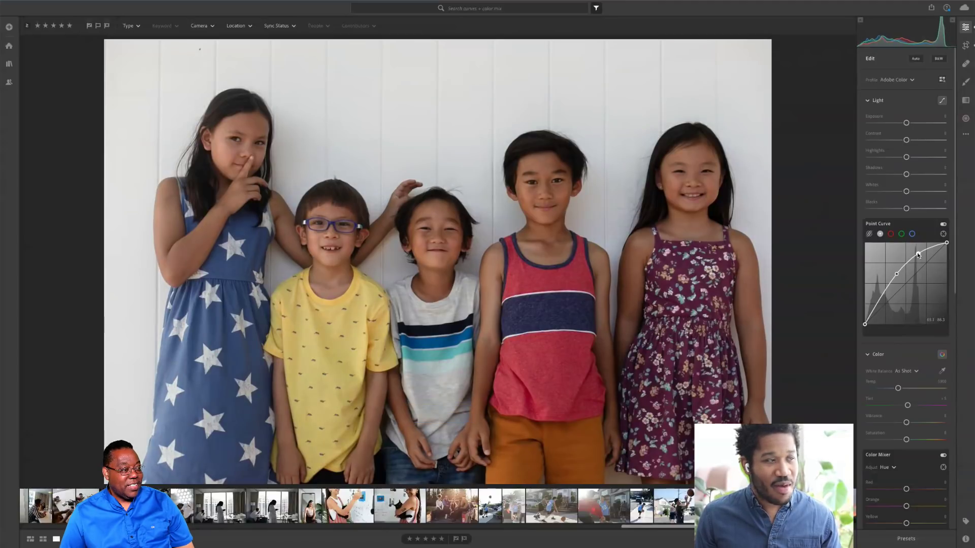
pyautogui.moveTo(918, 255); pyautogui.dragTo(917, 254)
# Try lifting the shadows with a third point on the lower part of the point curve, with targeted adjustment on
pyautogui.click(942, 234)
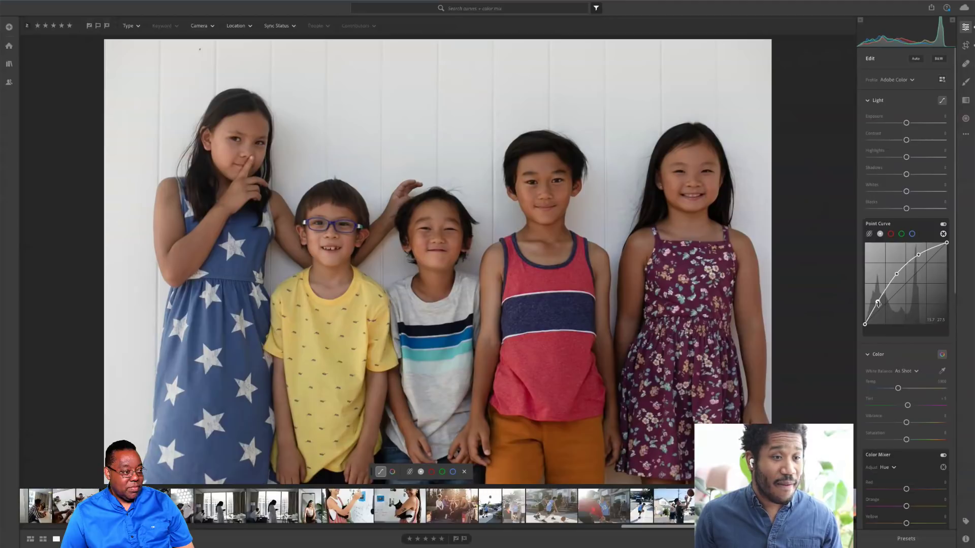
pyautogui.moveTo(878, 304); pyautogui.dragTo(876, 303)
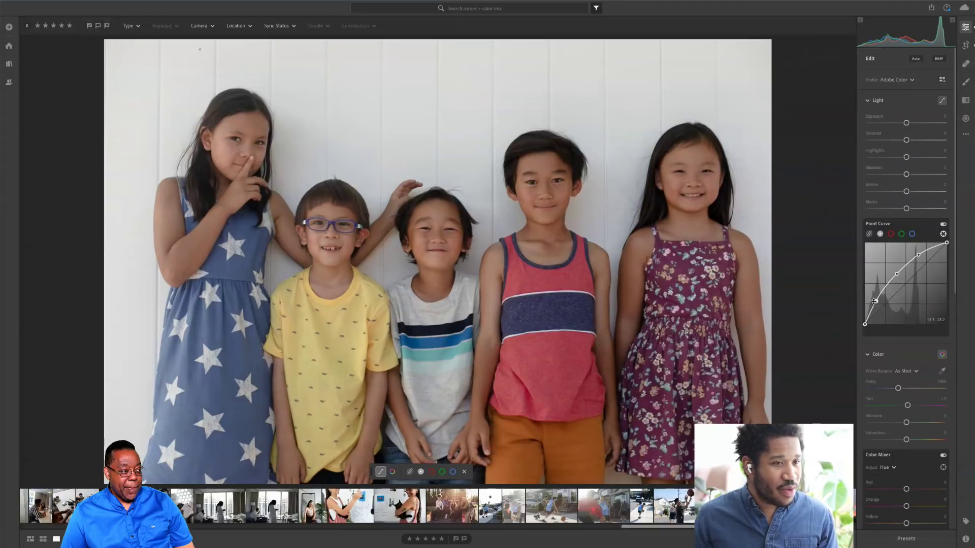
pyautogui.hotkey('ctrl', 'z')
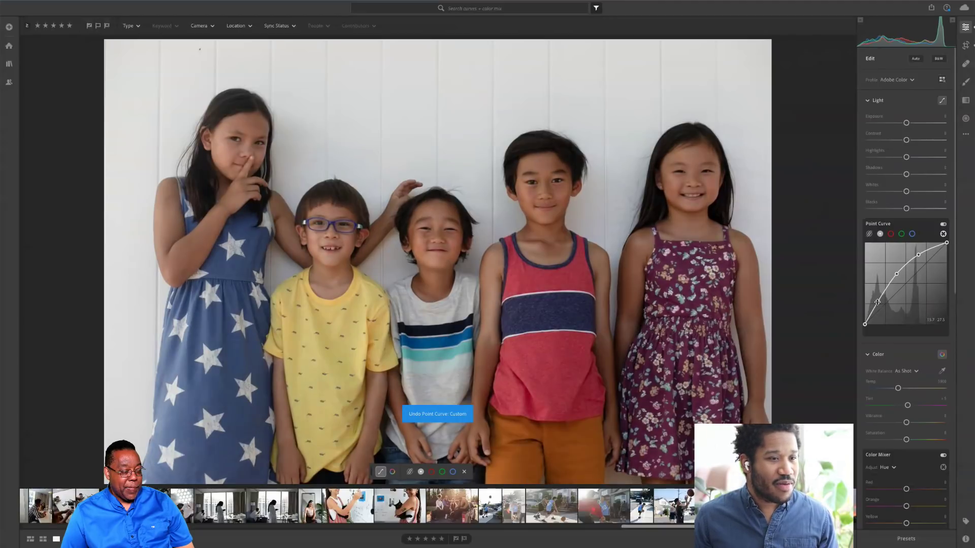
pyautogui.moveTo(877, 302); pyautogui.dragTo(880, 292)
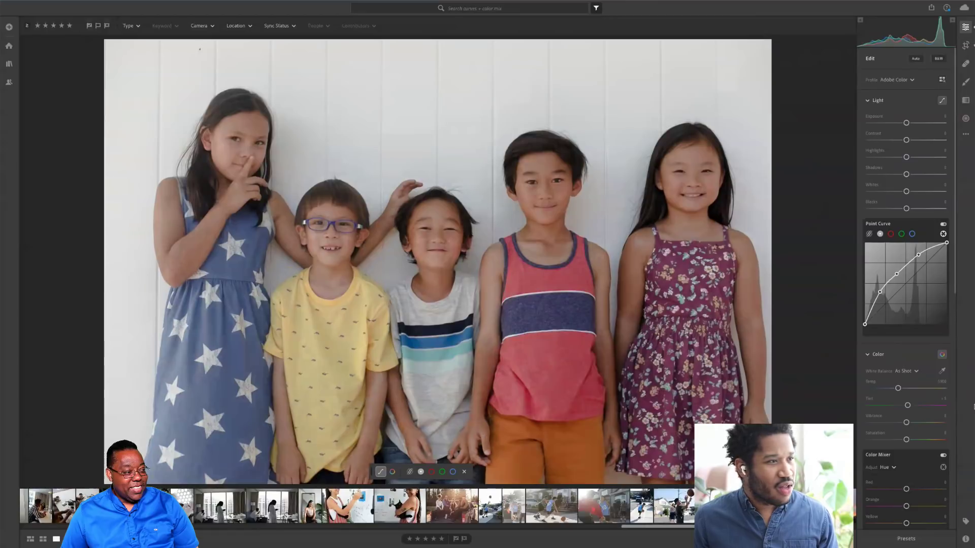
# View the photo's camera and file information, close it, and return to the editing controls
pyautogui.click(965, 540)
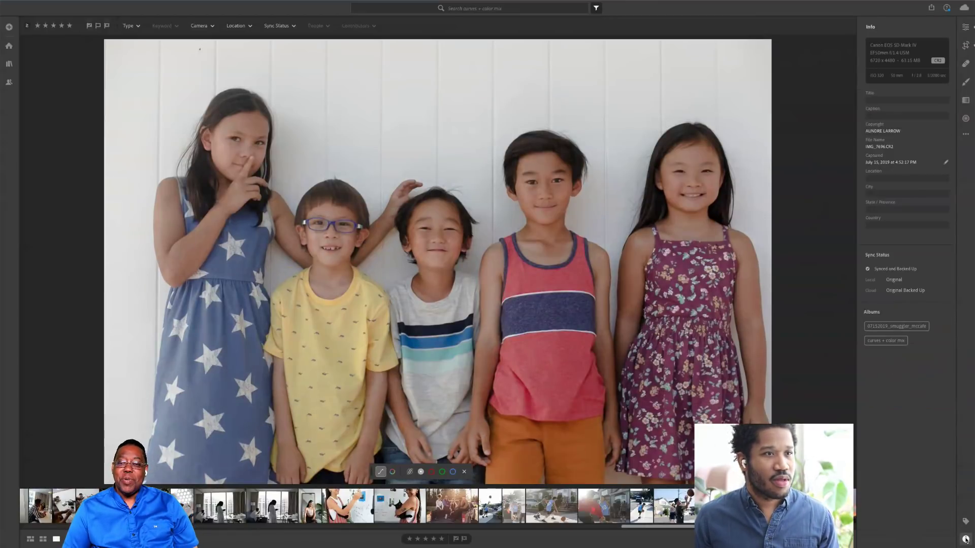
pyautogui.click(965, 540)
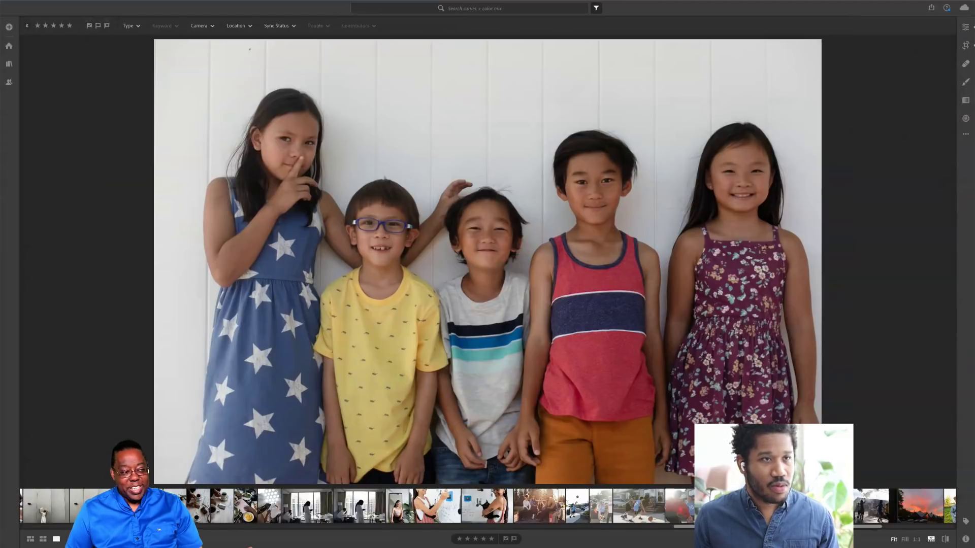
pyautogui.click(966, 28)
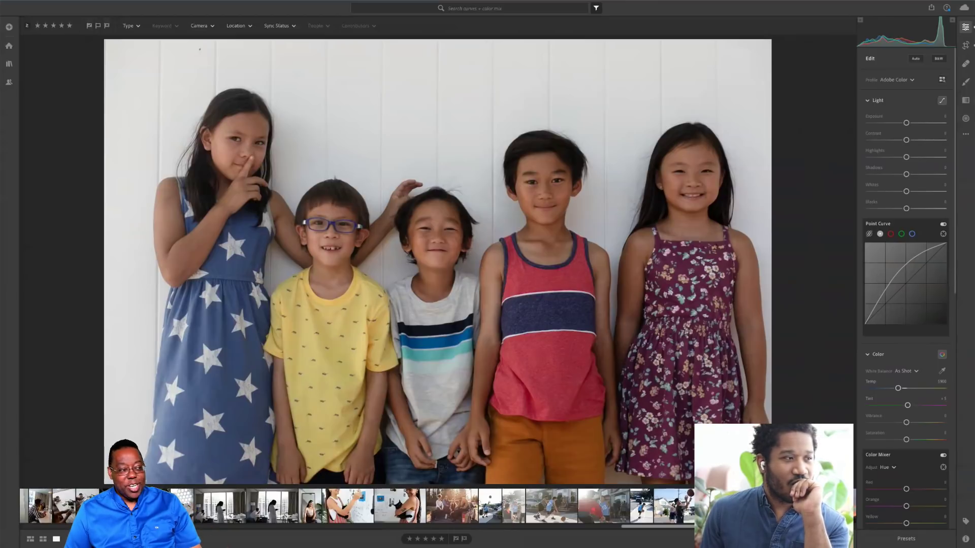
# Browse the neighbouring coffee and street basketball photos and open the one of two boys chasing a dribbled ball
pyautogui.press('Right')
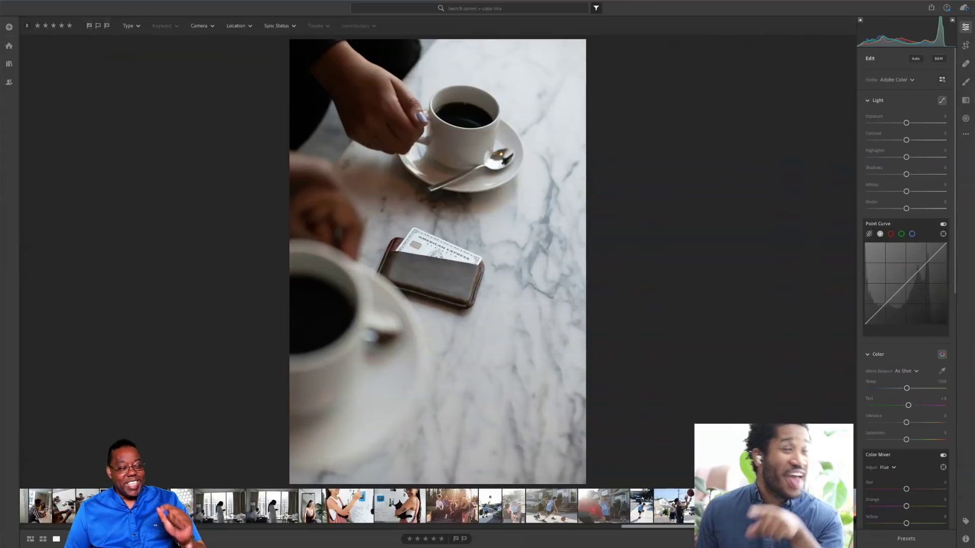
pyautogui.press('Right')
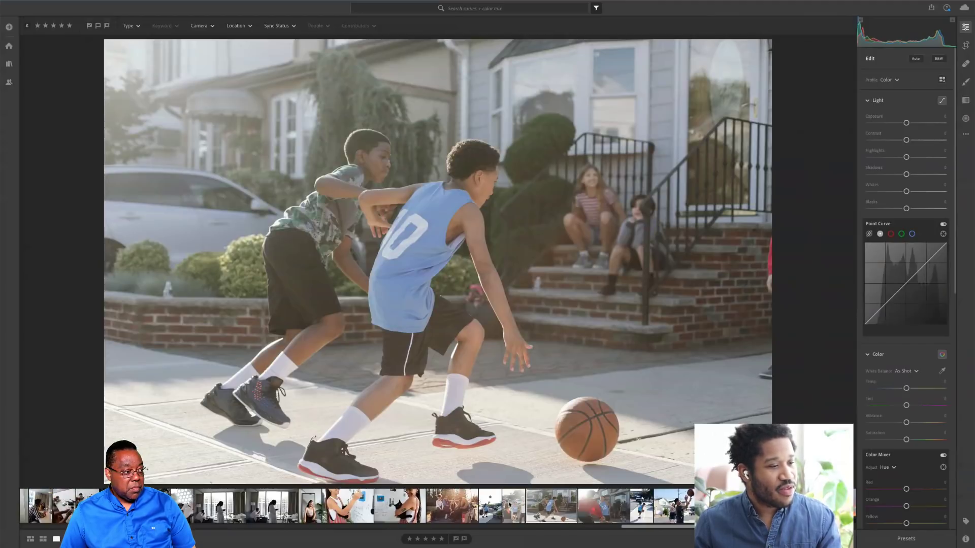
pyautogui.click(510, 505)
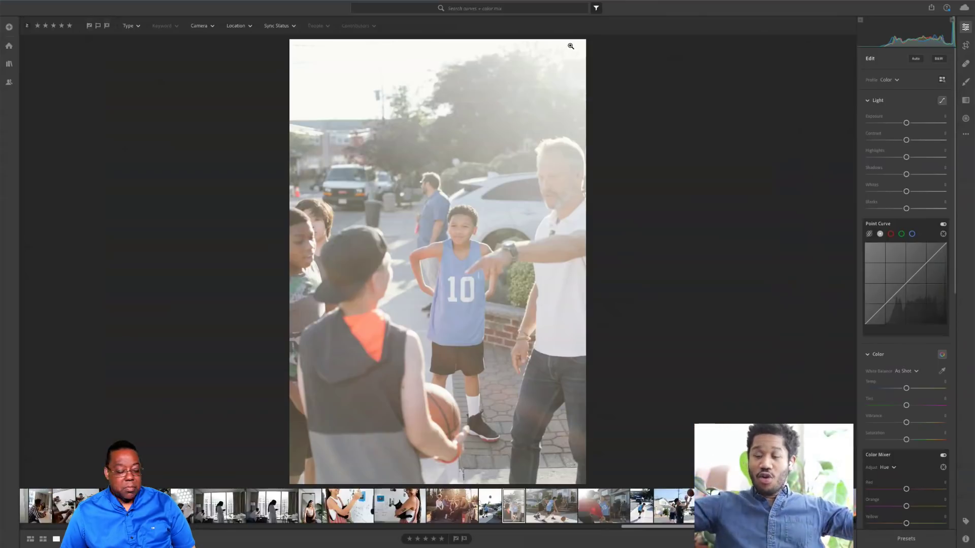
pyautogui.click(555, 503)
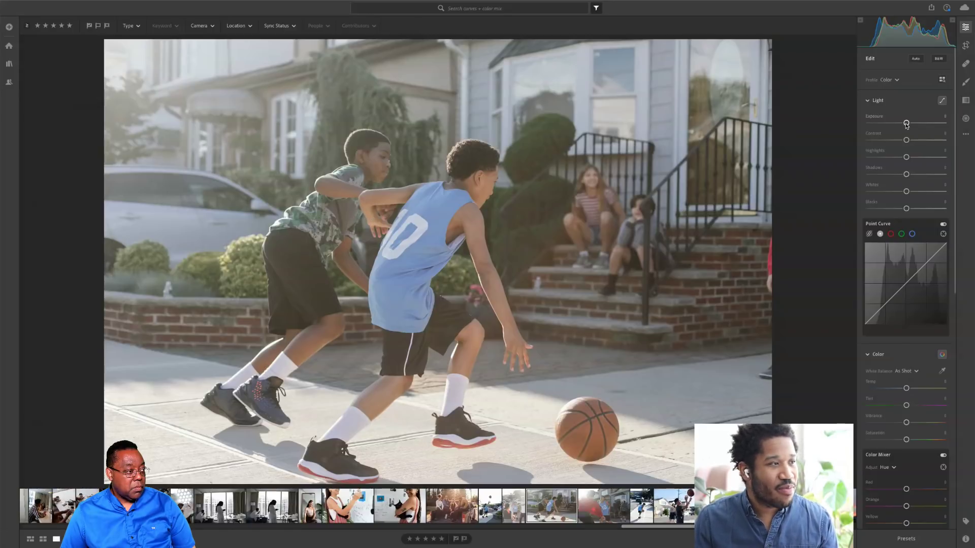
# Raise the basketball photo's exposure slightly and set its clarity to +17
pyautogui.moveTo(906, 124); pyautogui.dragTo(909, 124)
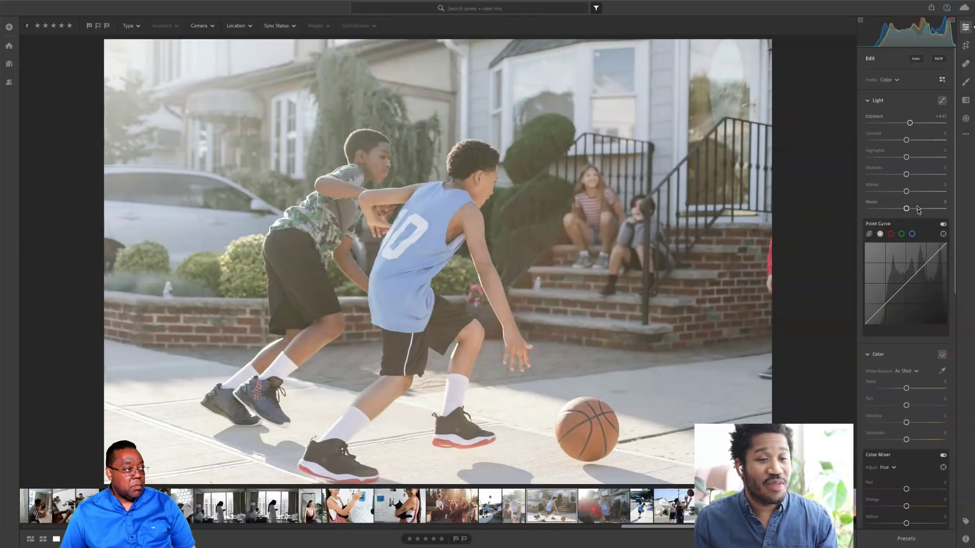
pyautogui.scroll(-2, 922, 249)
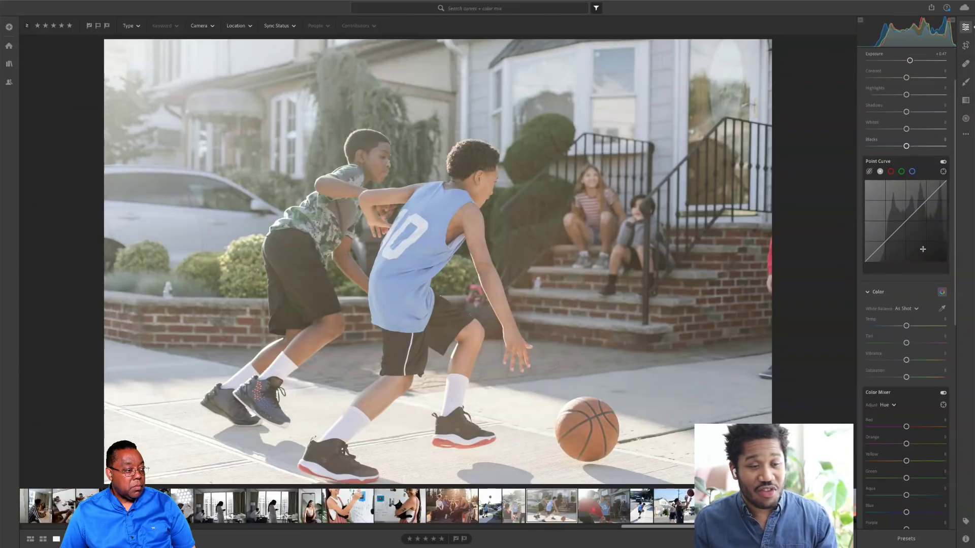
pyautogui.scroll(-1, 922, 249)
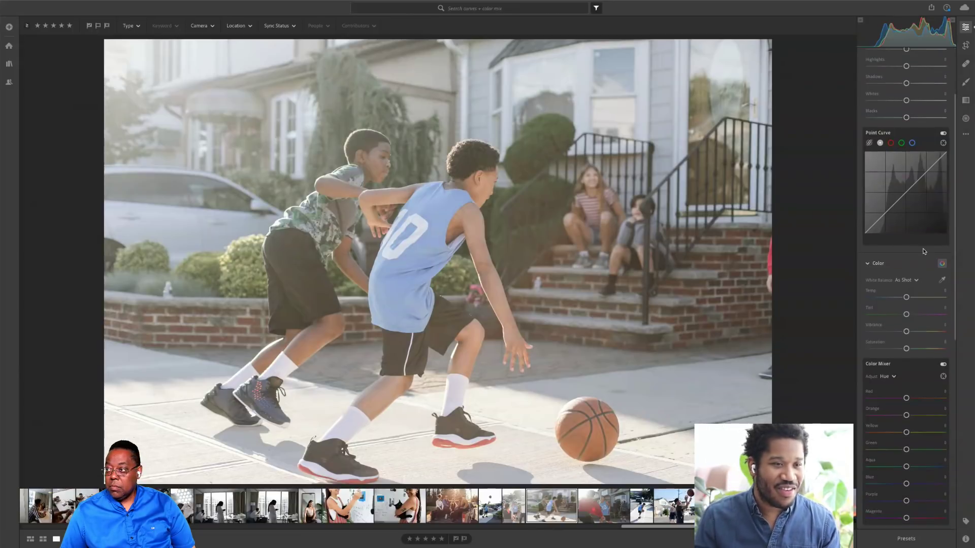
pyautogui.scroll(-8, 922, 251)
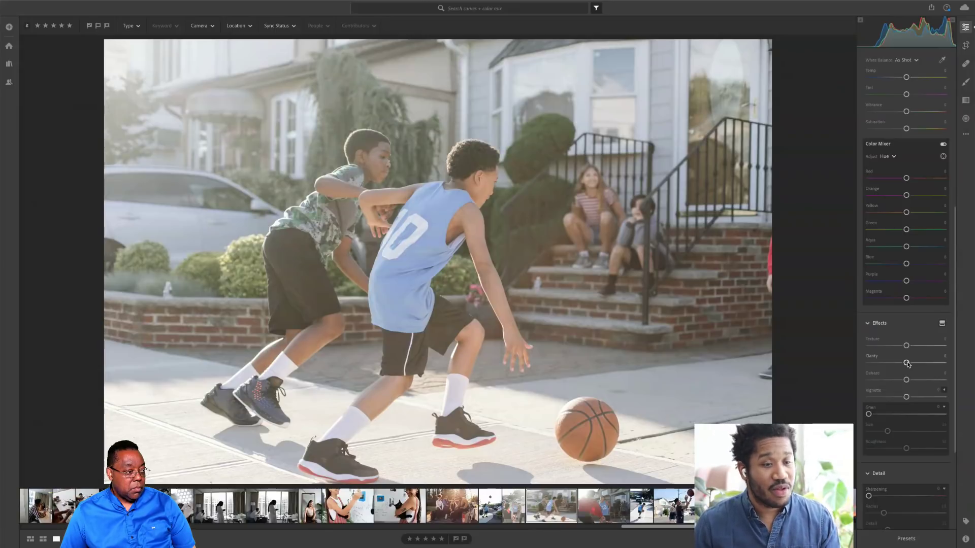
pyautogui.moveTo(907, 364); pyautogui.dragTo(914, 364)
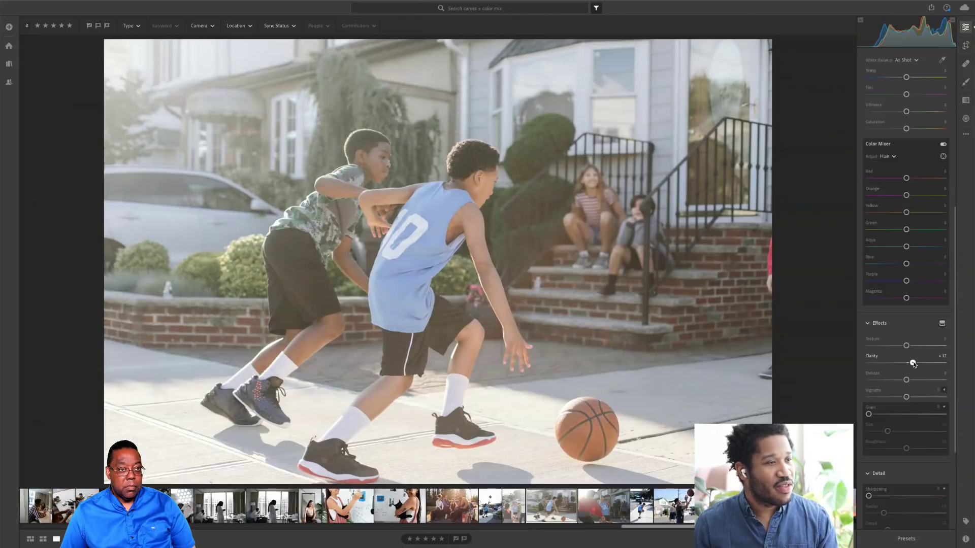
pyautogui.scroll(3, 918, 183)
pyautogui.scroll(2, 918, 183)
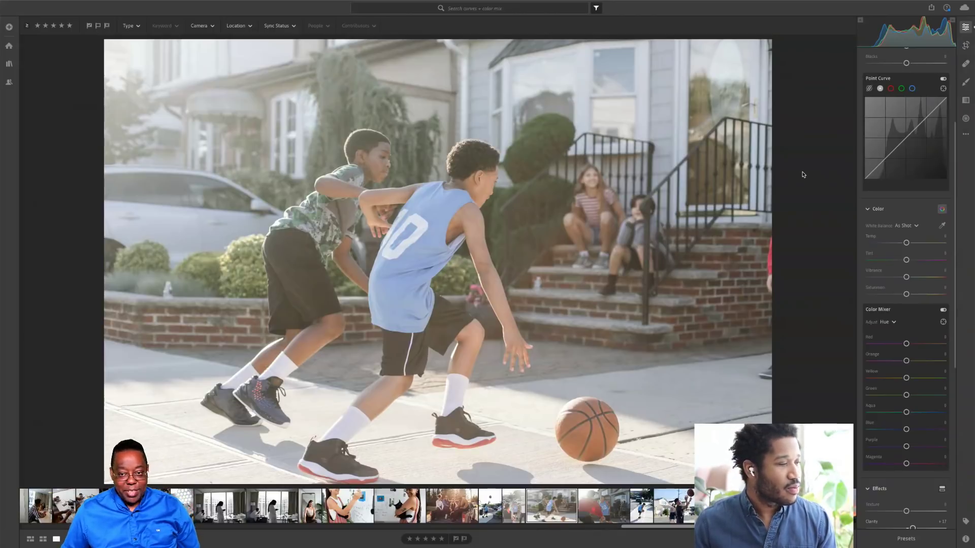
# Return to the album grid, find a photo among the earlier portraits, and choose to edit it in Photoshop
pyautogui.press('g')
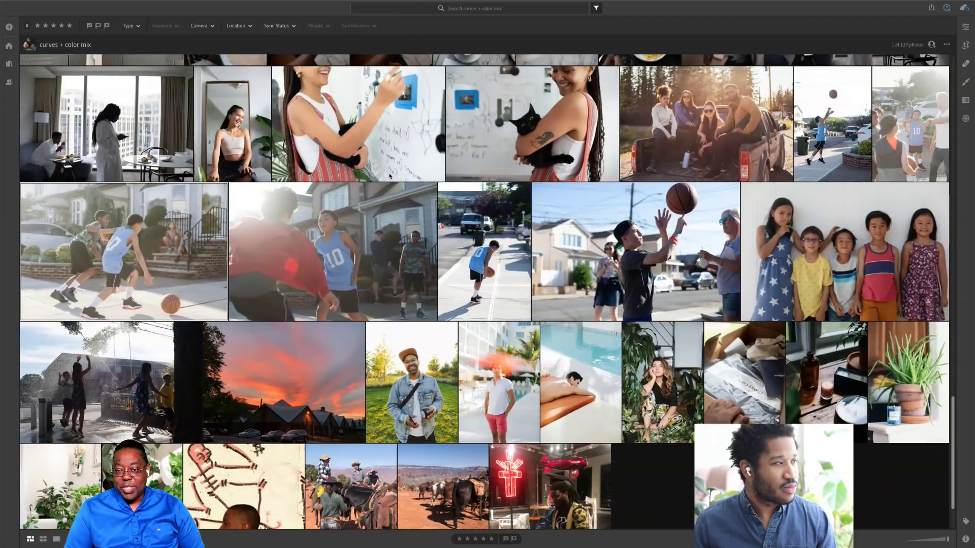
pyautogui.scroll(3, 389, 176)
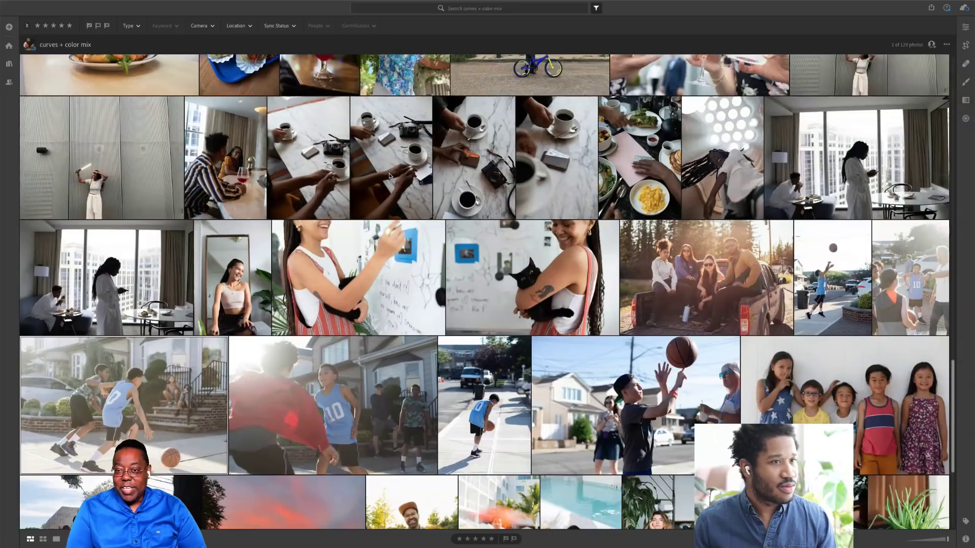
pyautogui.scroll(2, 389, 176)
pyautogui.scroll(-2, 389, 175)
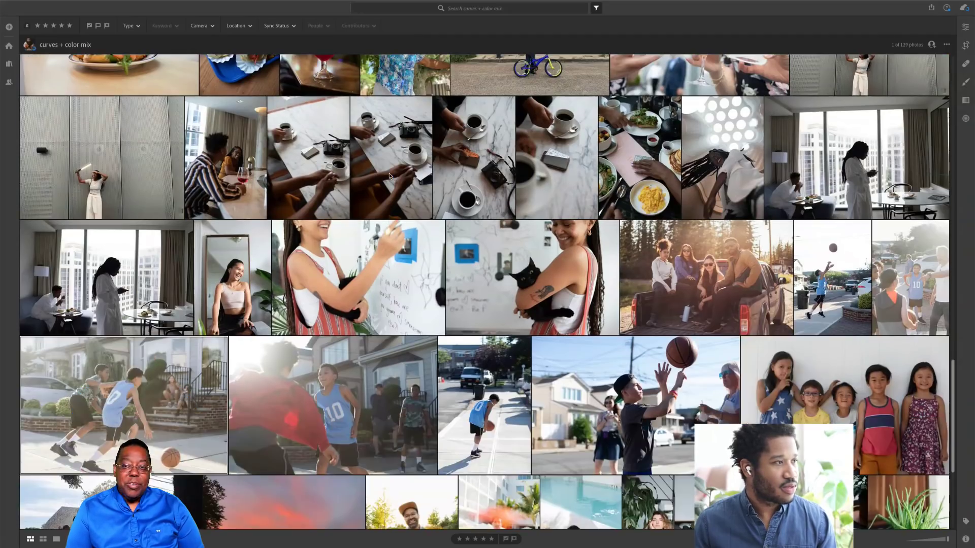
pyautogui.scroll(15, 390, 176)
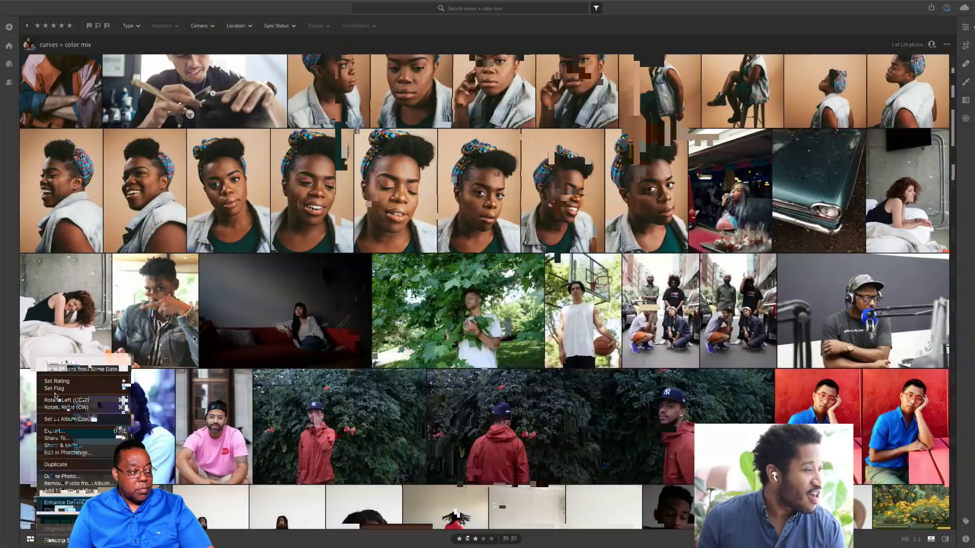
pyautogui.click(84, 453)
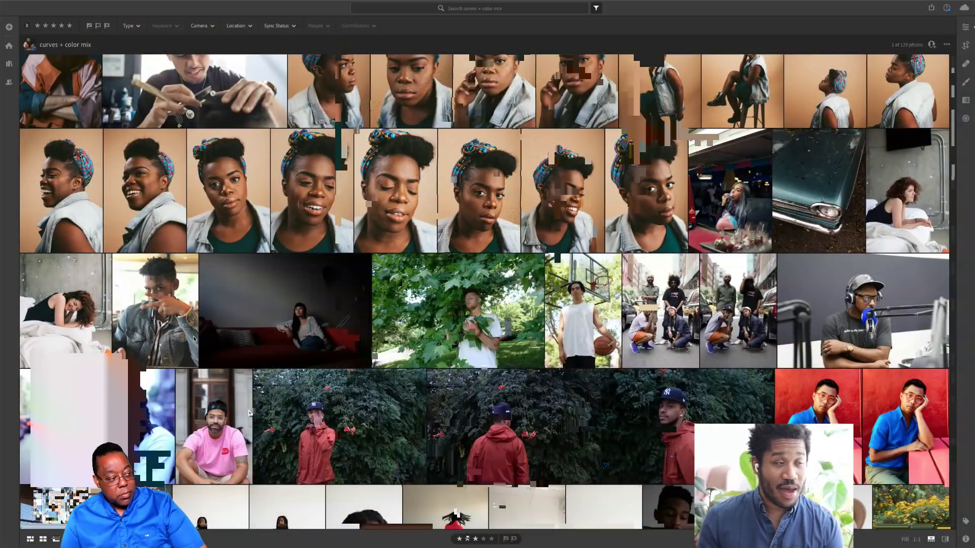
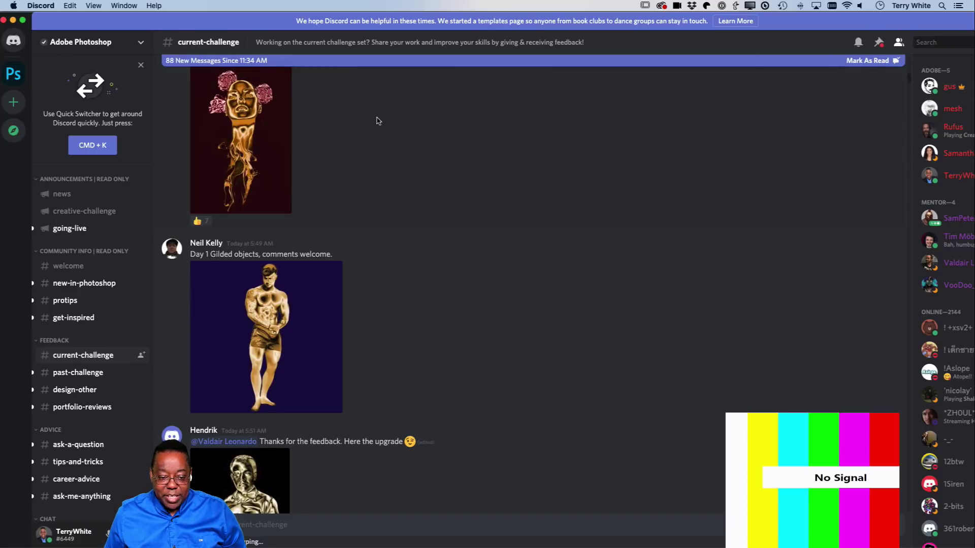
# Look through the gilded objects entries posted in the current-challenge channel of the Adobe Photoshop Discord server
pyautogui.scroll(4, 377, 120)
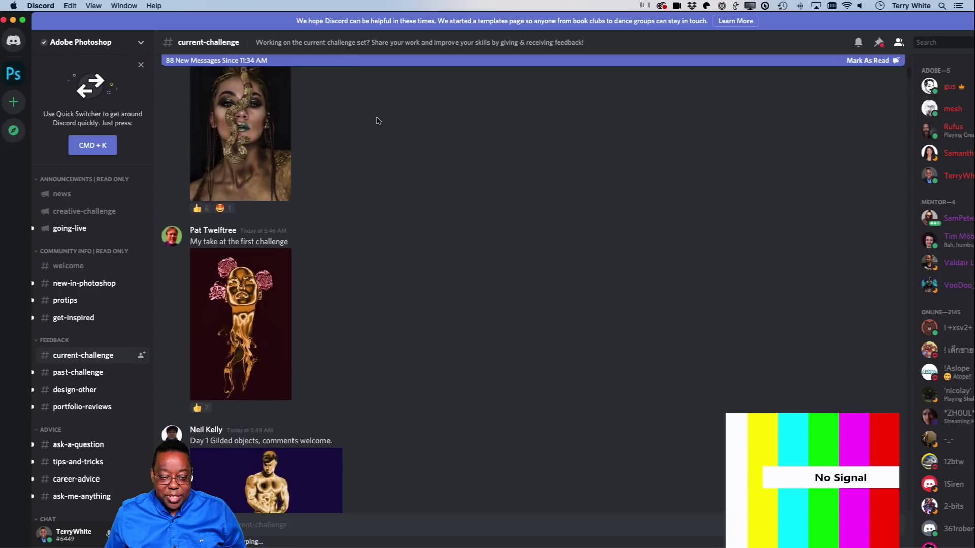
pyautogui.scroll(-3, 377, 120)
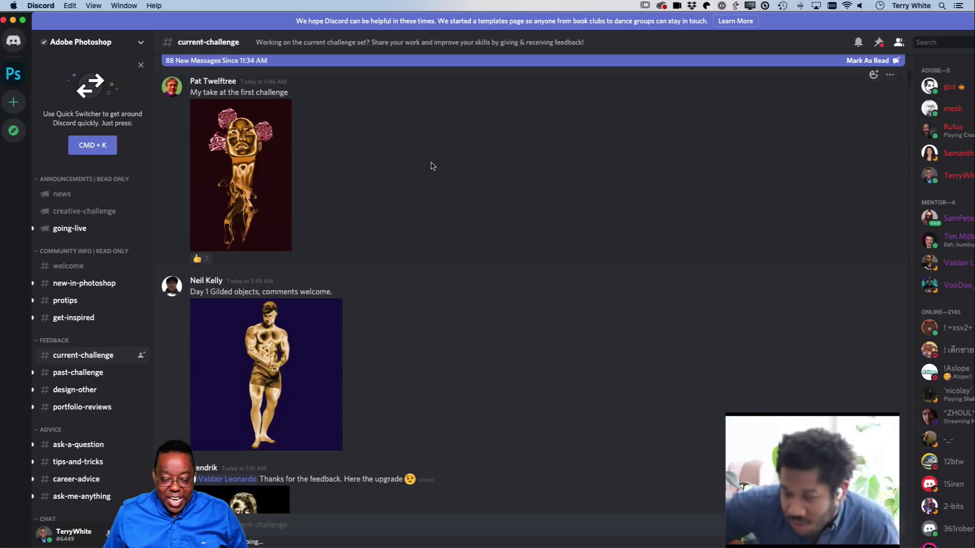
pyautogui.scroll(-2, 432, 166)
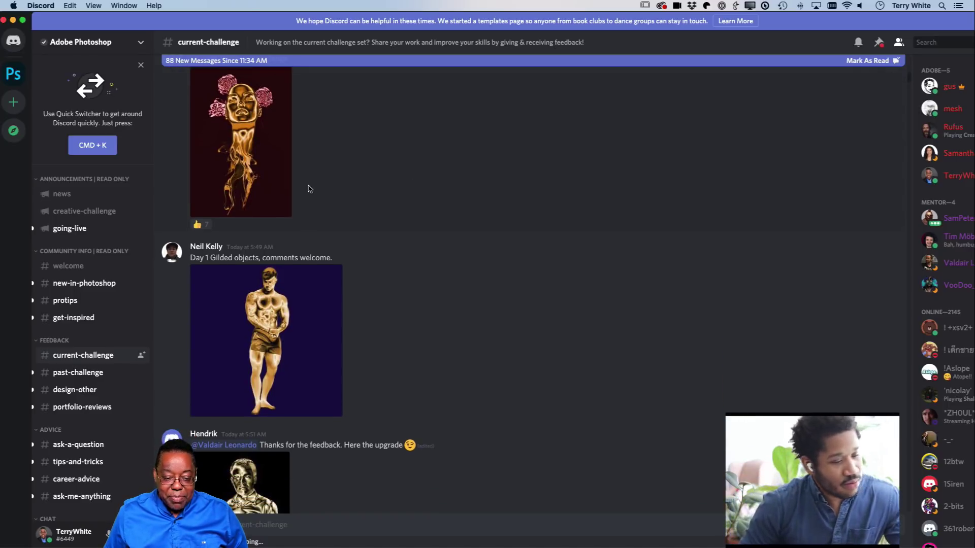
pyautogui.scroll(-1, 404, 275)
pyautogui.scroll(-10, 405, 275)
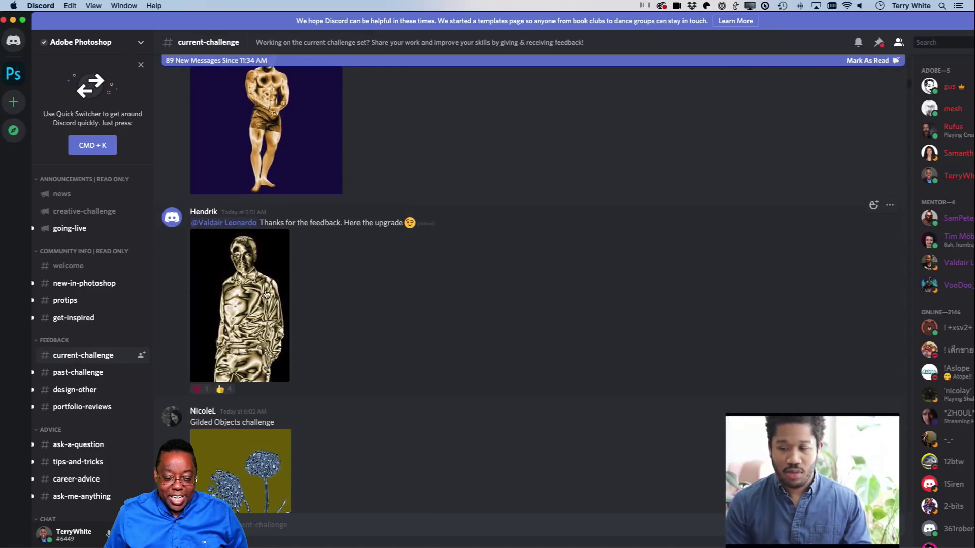
# Review the gilded challenge entries from the golden man in a shirt down to the figure inside a navy heart
pyautogui.scroll(2, 378, 297)
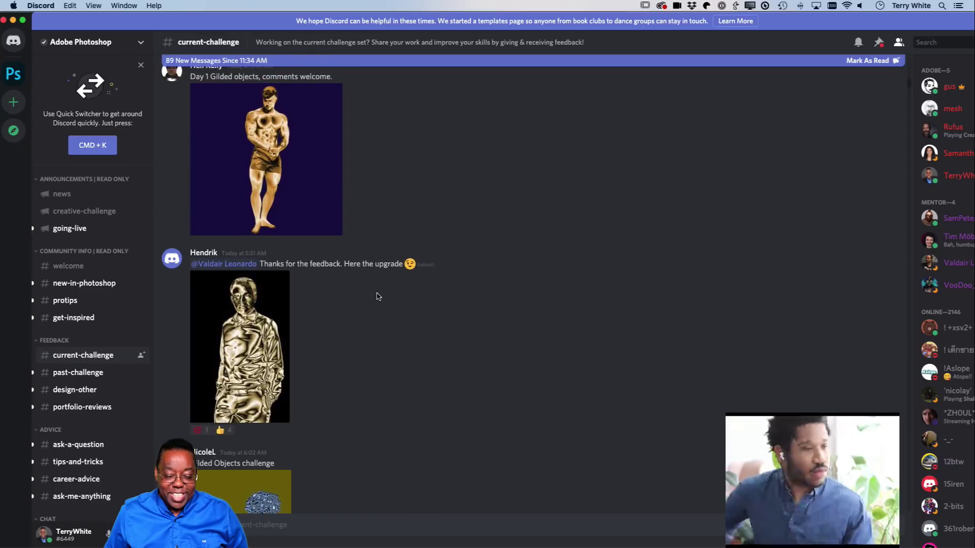
pyautogui.scroll(-1, 379, 296)
pyautogui.scroll(-10, 338, 317)
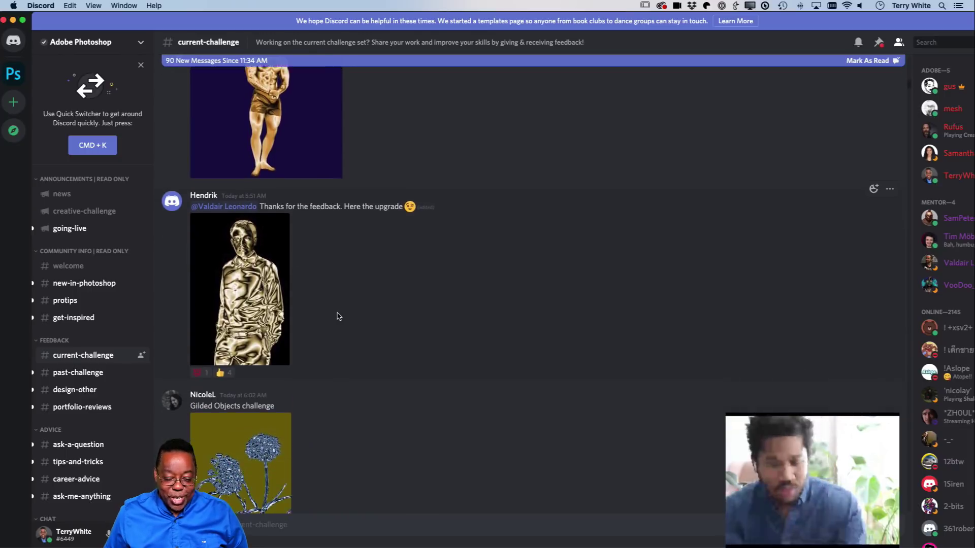
pyautogui.scroll(-6, 337, 317)
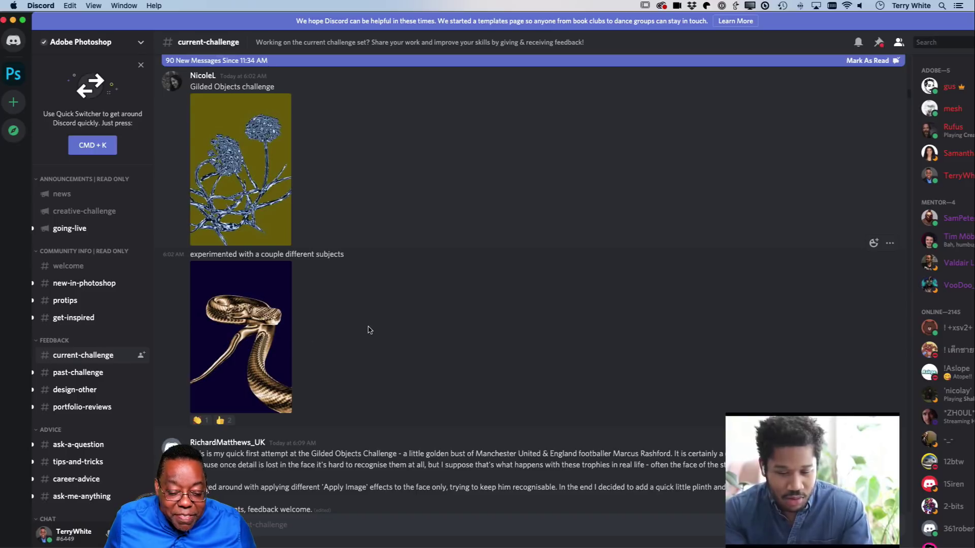
pyautogui.scroll(-15, 340, 333)
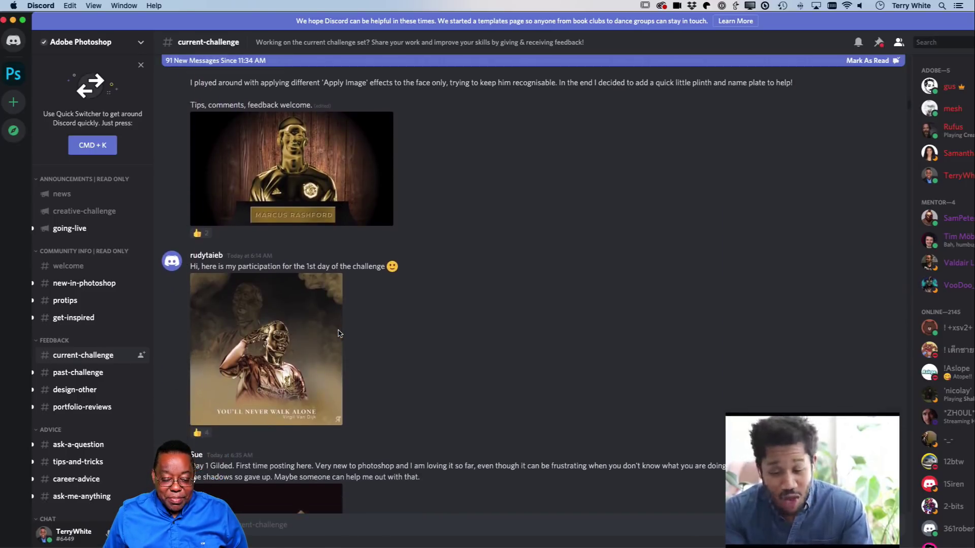
pyautogui.scroll(-9, 340, 332)
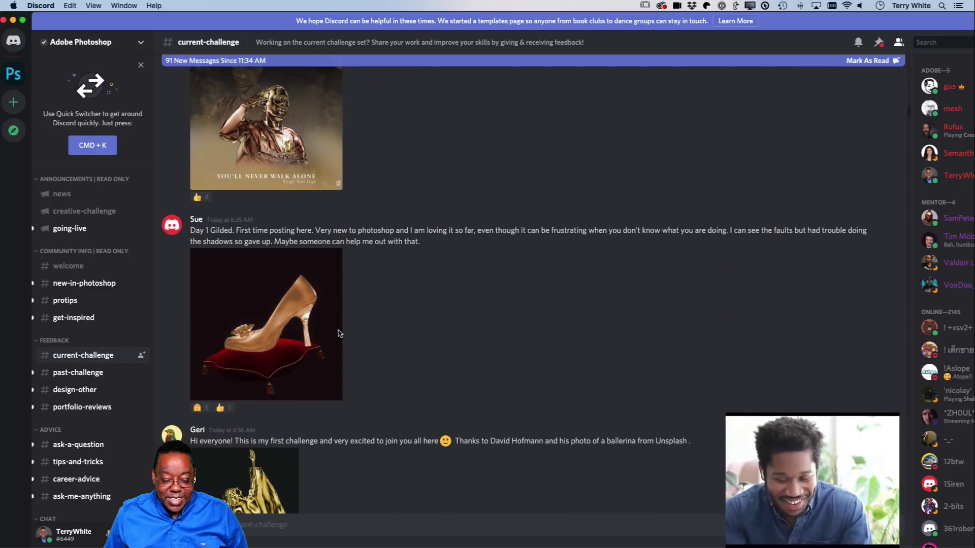
pyautogui.scroll(-11, 340, 333)
pyautogui.scroll(-8, 340, 333)
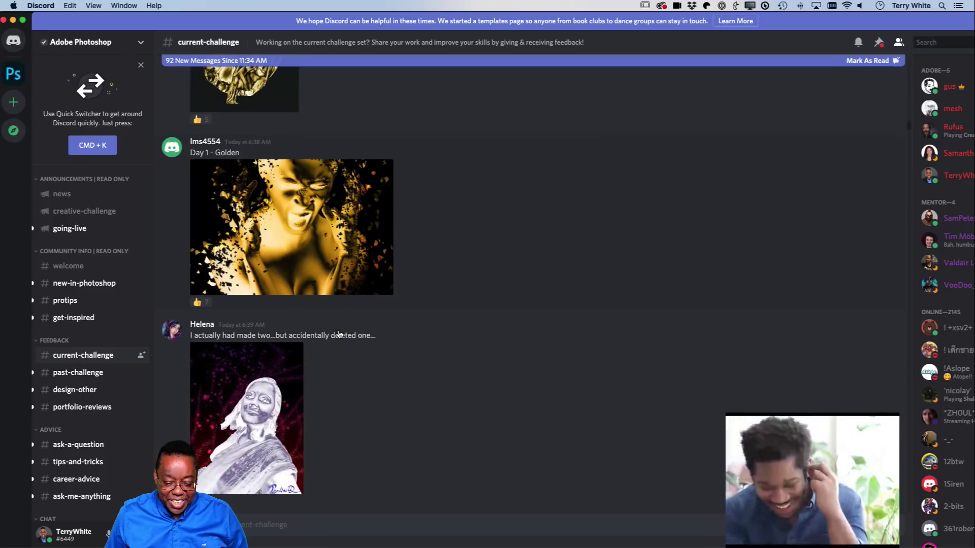
pyautogui.scroll(-7, 339, 334)
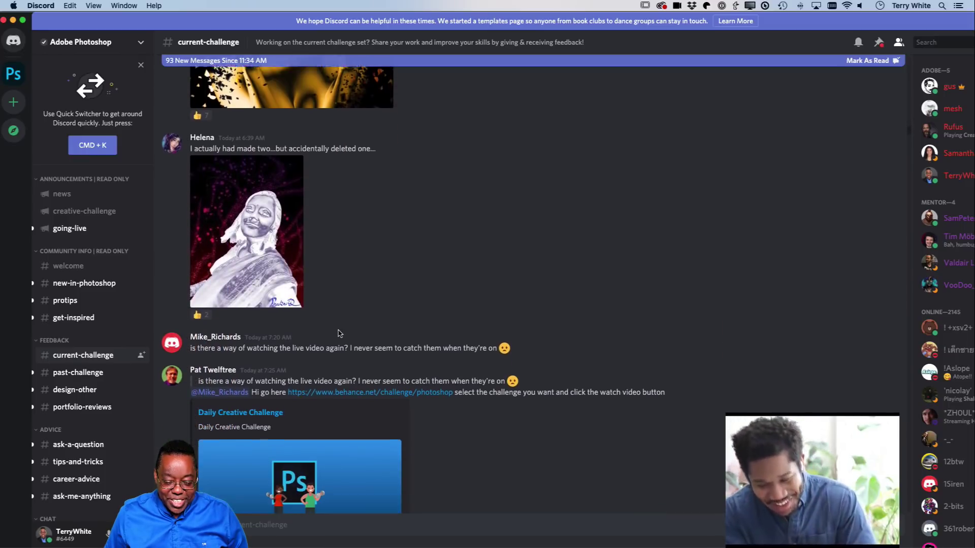
pyautogui.scroll(-16, 339, 333)
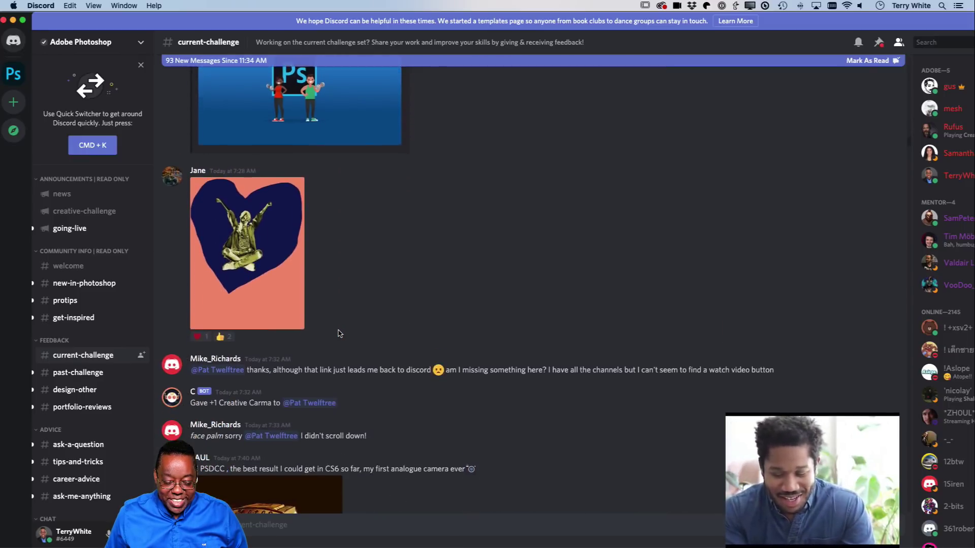
# Continue reviewing the challenge entries from the golden analogue camera through the ice cream cone to the gilded shield bearer
pyautogui.scroll(-10, 339, 333)
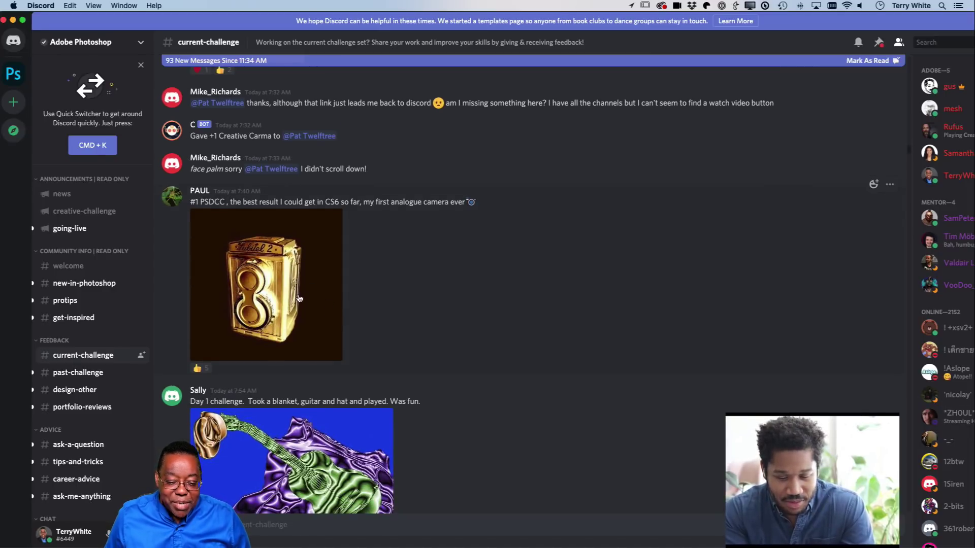
pyautogui.scroll(-7, 506, 336)
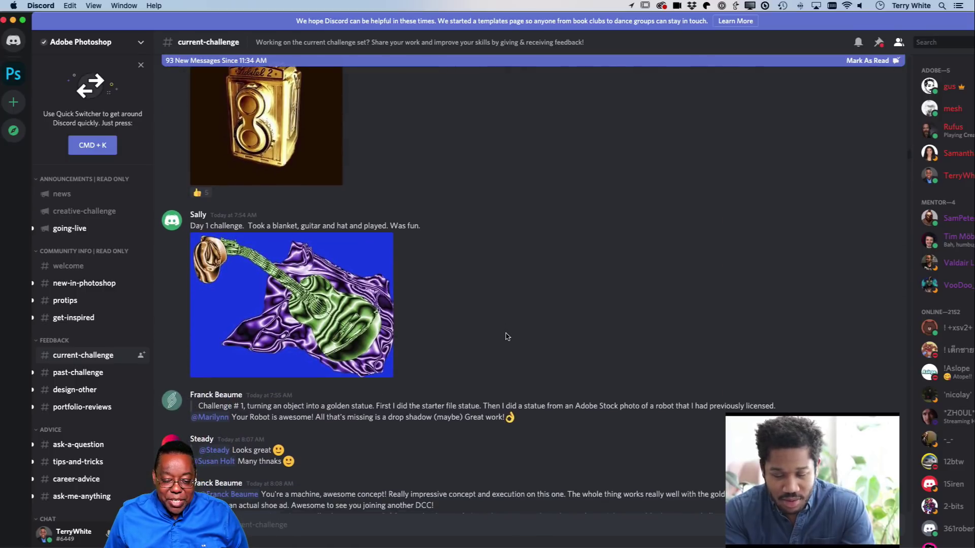
pyautogui.scroll(-12, 506, 336)
pyautogui.scroll(-5, 506, 336)
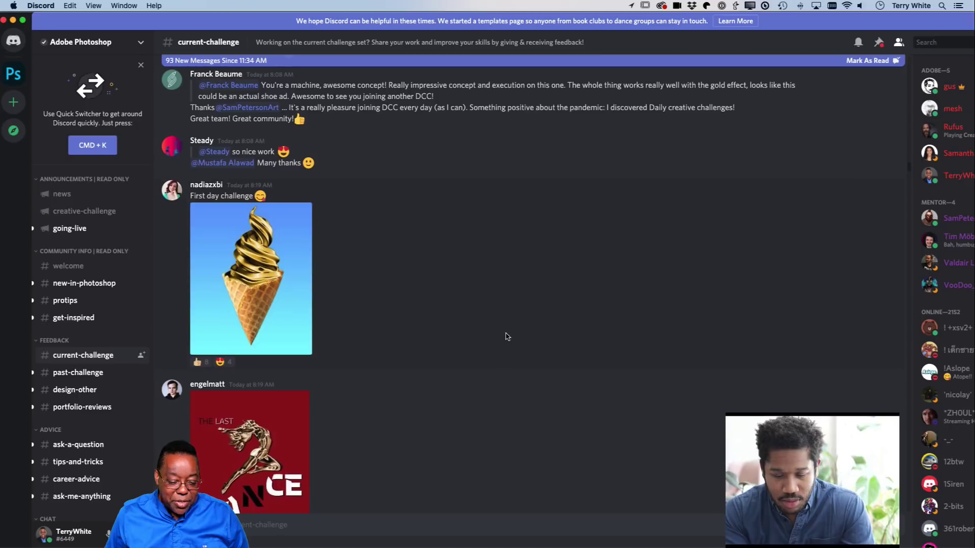
pyautogui.scroll(-9, 506, 336)
pyautogui.scroll(-6, 506, 336)
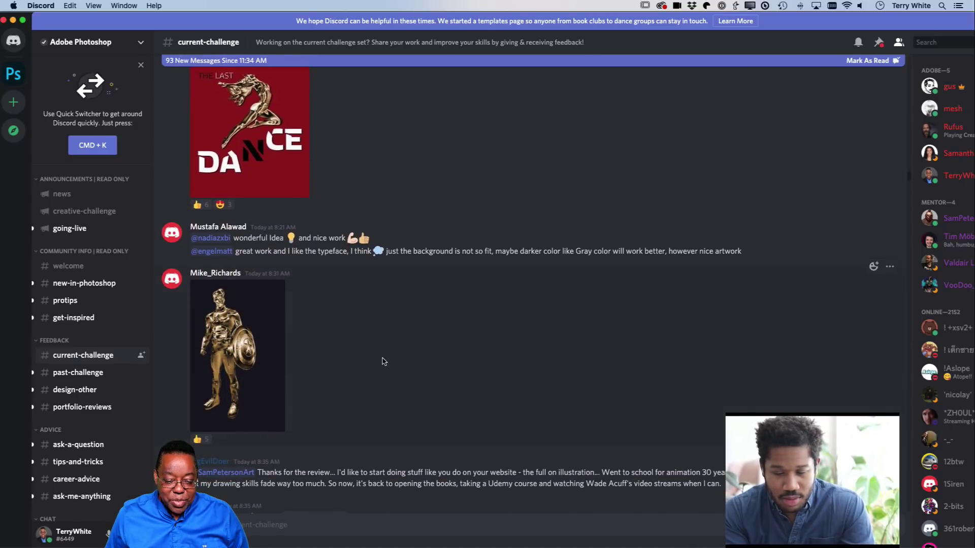
pyautogui.scroll(-6, 389, 361)
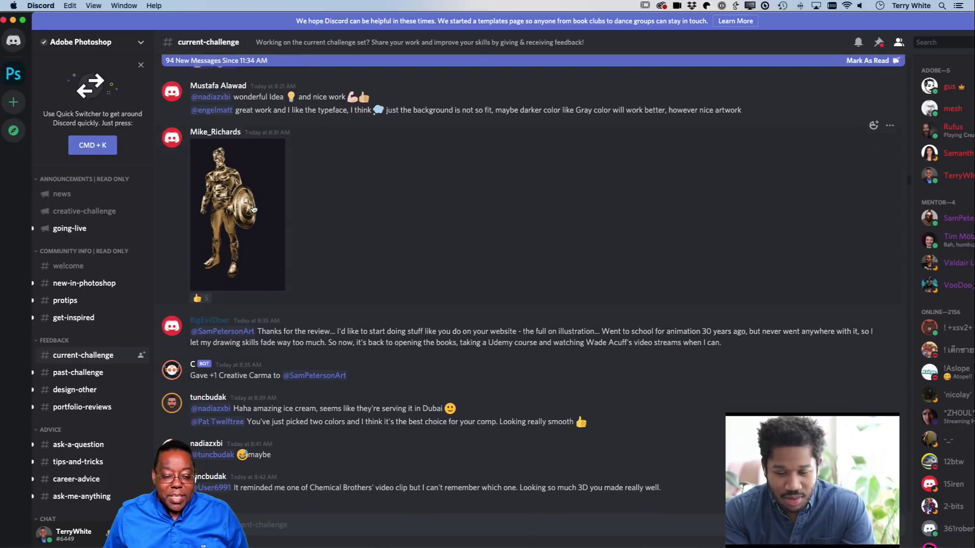
# Find the Little League trophy entry with the warped text, view it enlarged, and close the preview
pyautogui.scroll(-18, 389, 253)
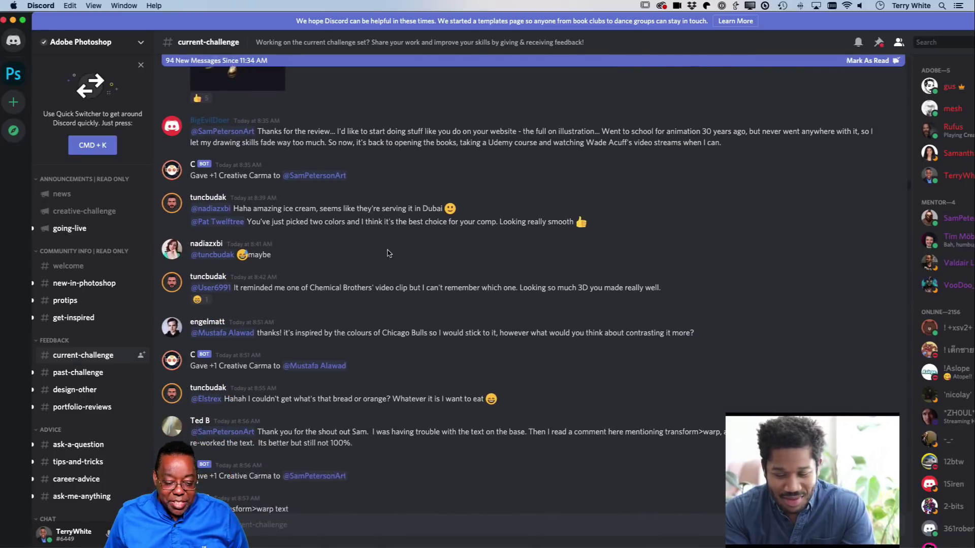
pyautogui.scroll(-3, 389, 253)
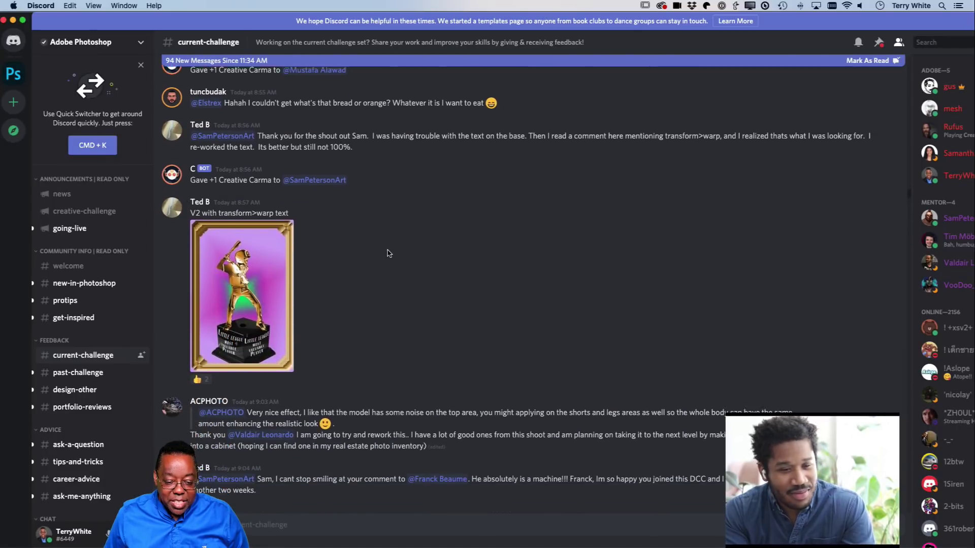
pyautogui.click(244, 287)
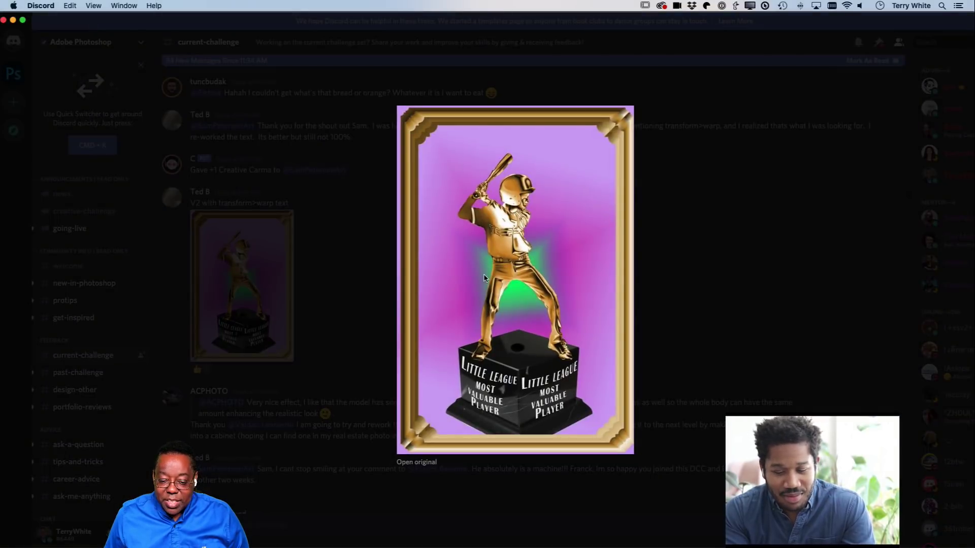
pyautogui.click(683, 270)
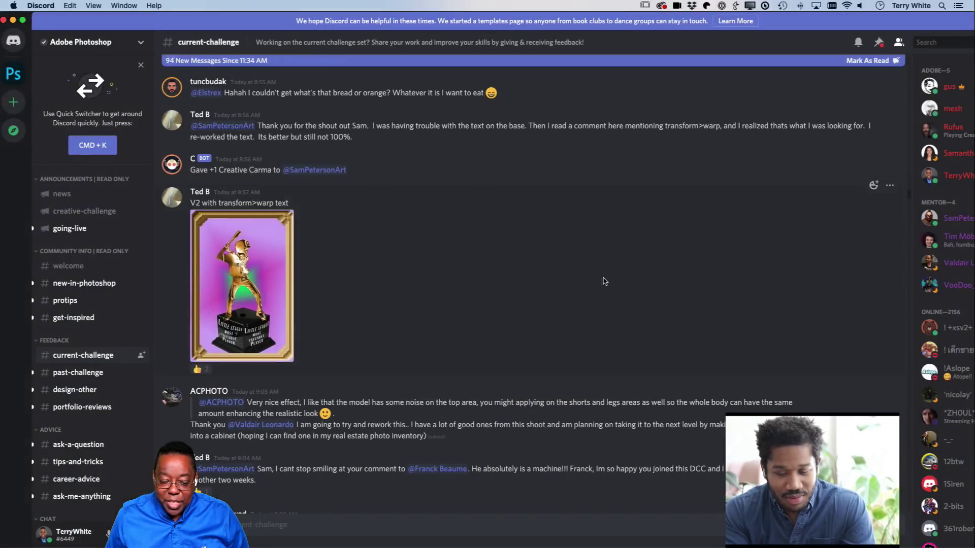
# Find the golden ballet shoes entry, view it enlarged, and close the preview
pyautogui.scroll(-13, 609, 282)
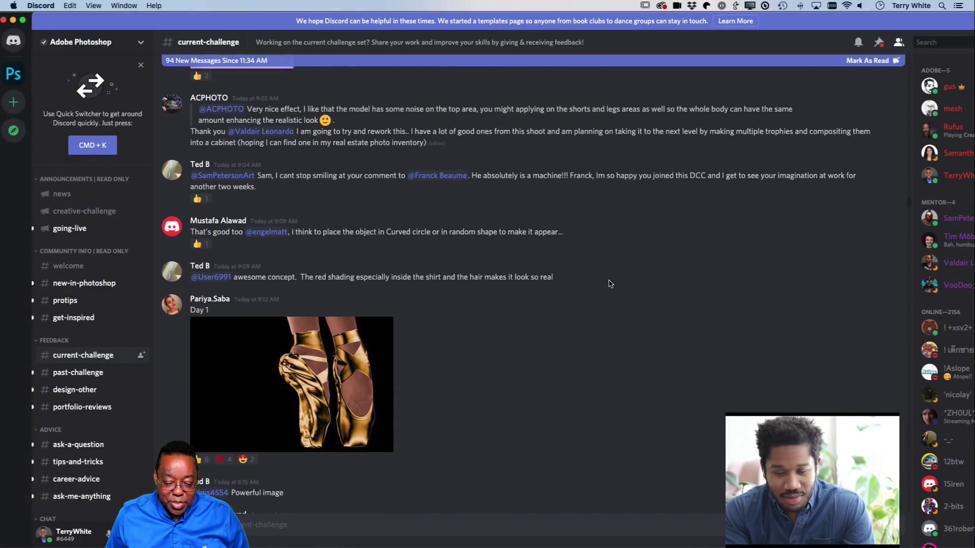
pyautogui.scroll(-1, 311, 360)
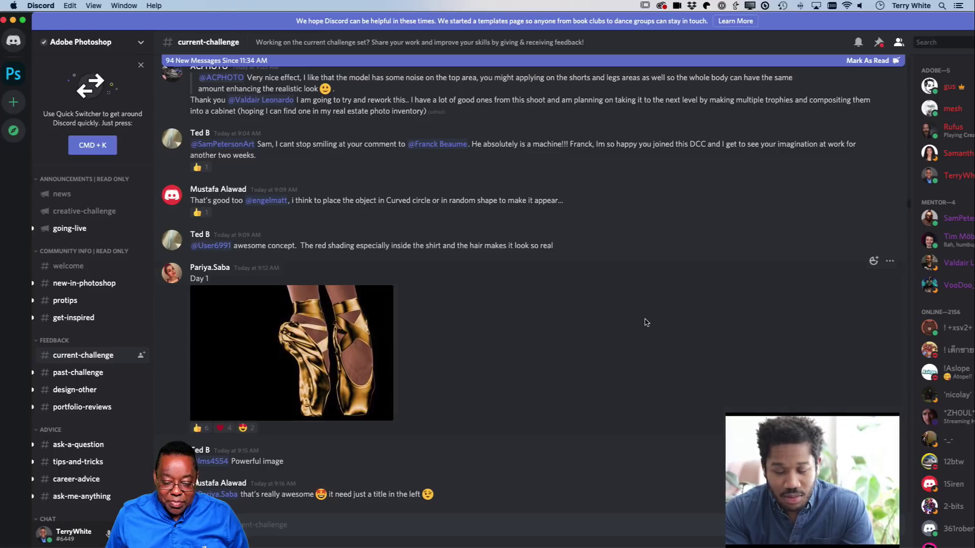
pyautogui.click(334, 359)
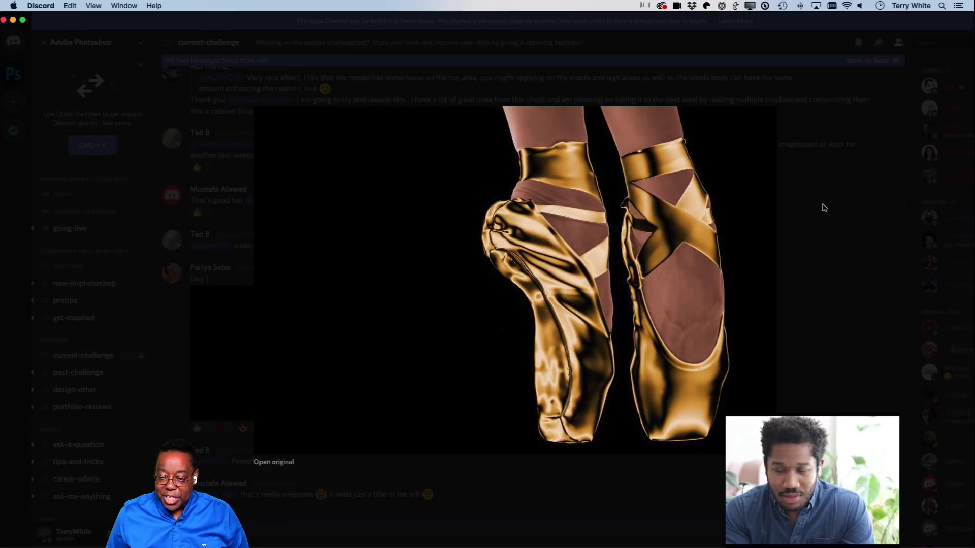
pyautogui.click(65, 272)
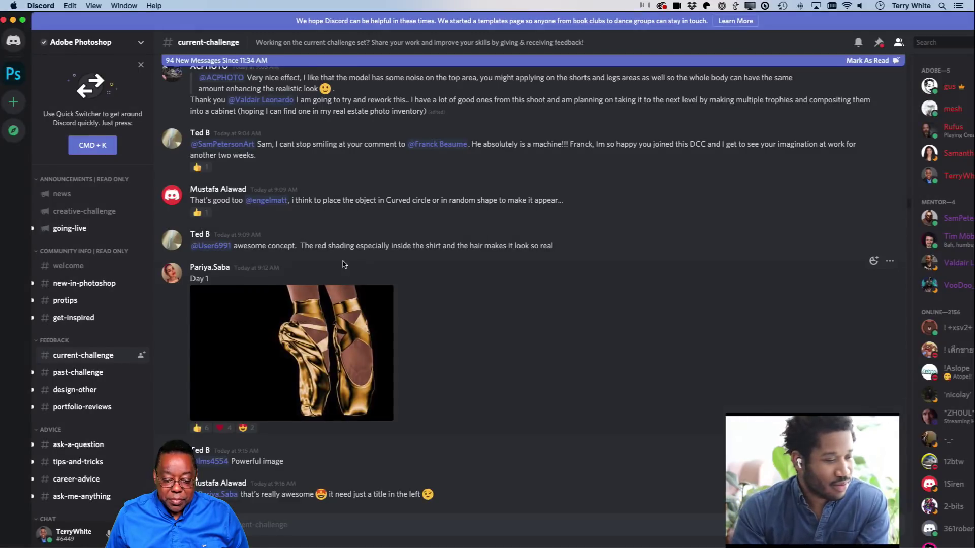
# Look past the Cuban car, apple and runner entries, view the gilded butterfly enlarged, and close it
pyautogui.scroll(-10, 449, 334)
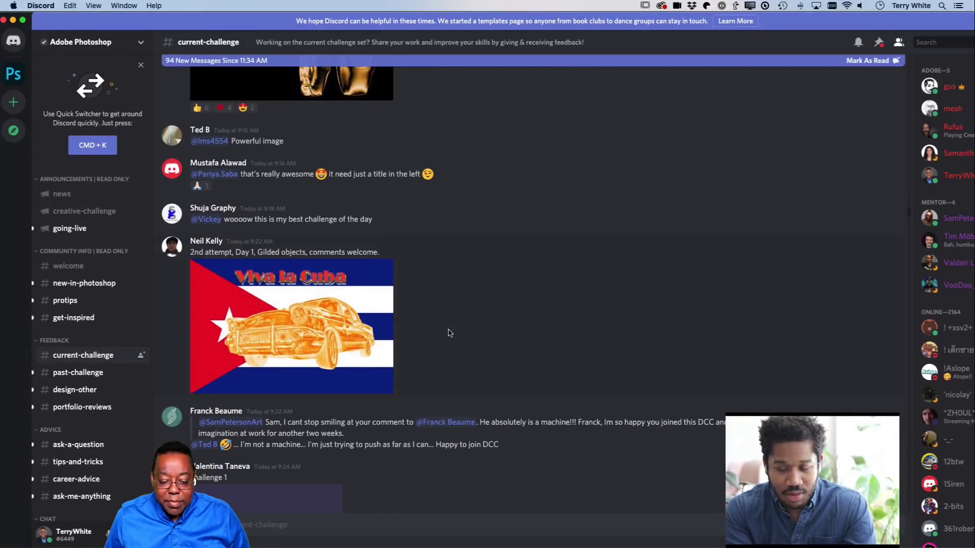
pyautogui.scroll(-6, 449, 334)
pyautogui.scroll(-9, 449, 333)
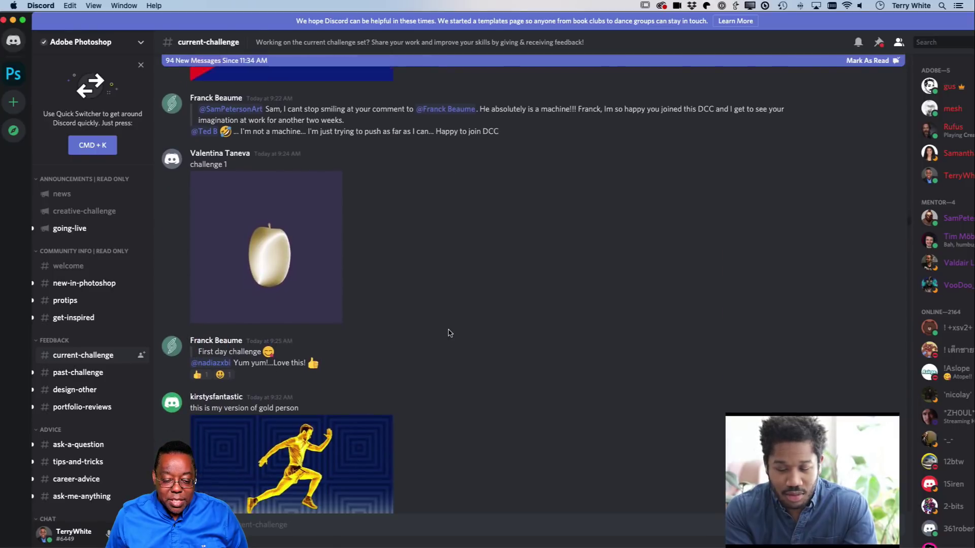
pyautogui.scroll(-6, 449, 333)
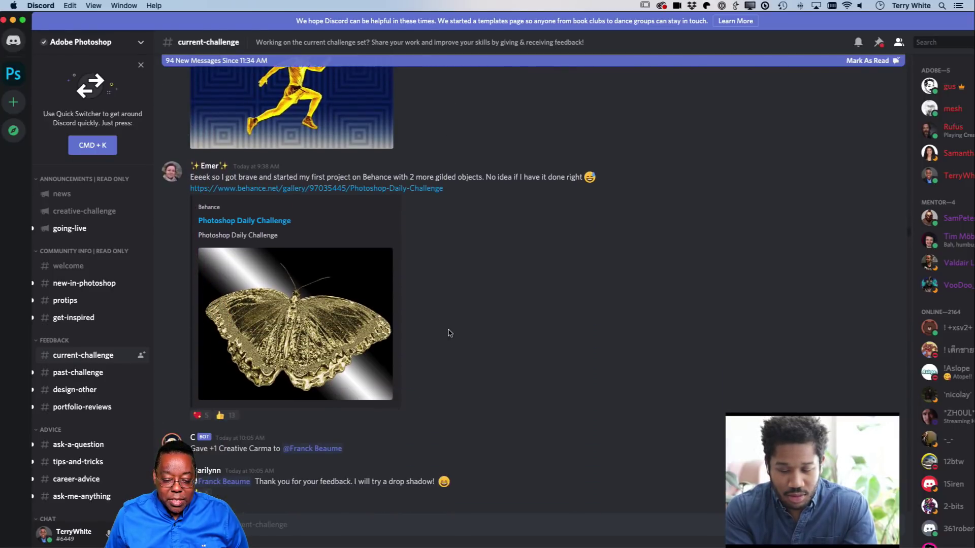
pyautogui.click(344, 336)
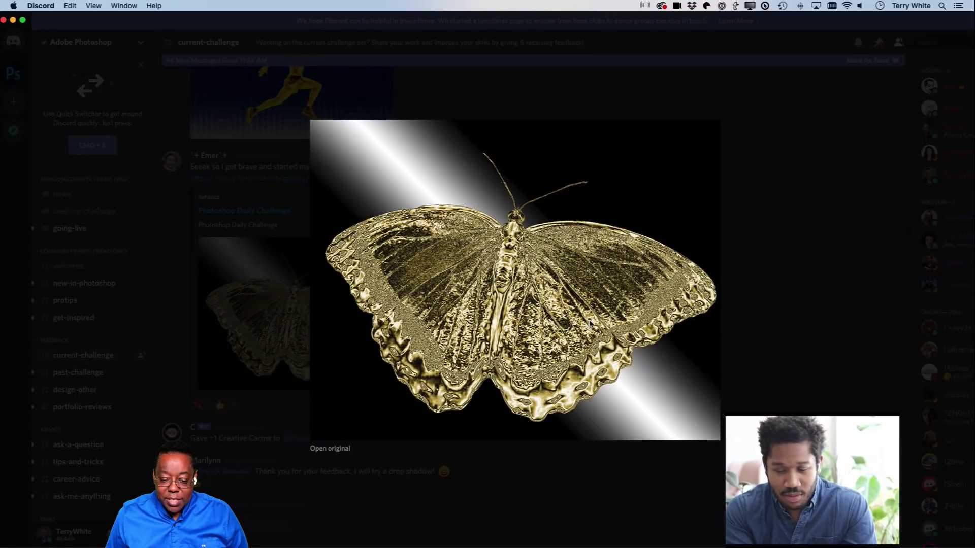
pyautogui.click(809, 329)
# Find the Gilded Dancer entry and compare its silver and gold versions in enlarged previews
pyautogui.scroll(-10, 628, 343)
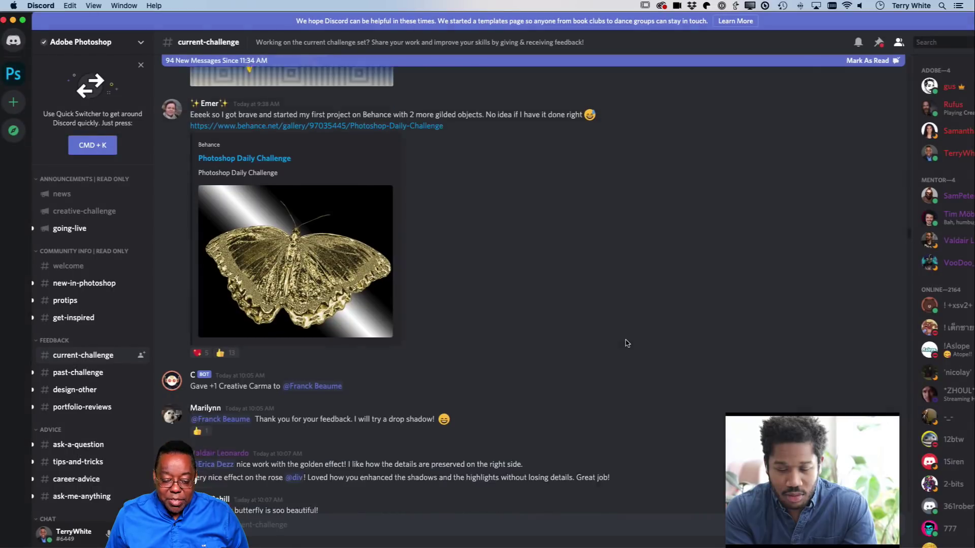
pyautogui.scroll(-6, 627, 344)
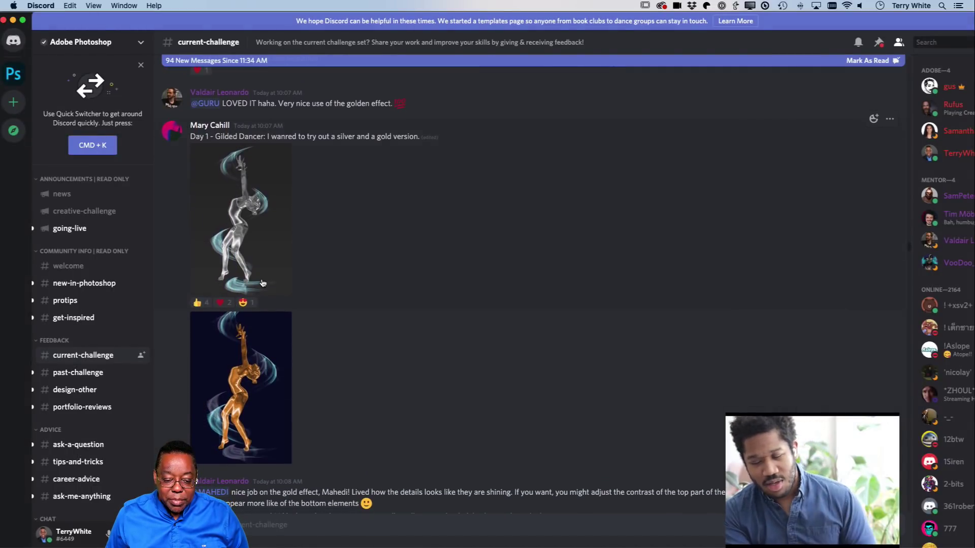
pyautogui.click(258, 252)
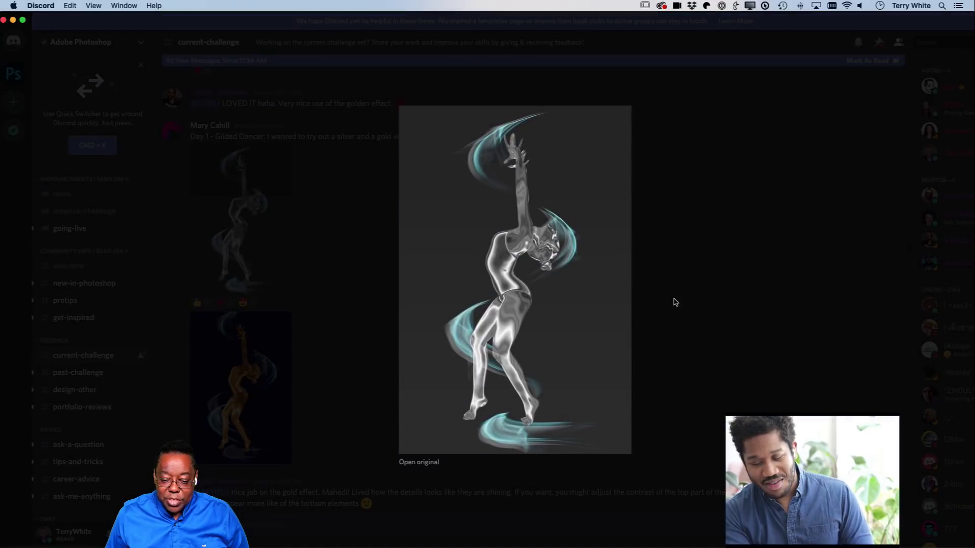
pyautogui.click(694, 300)
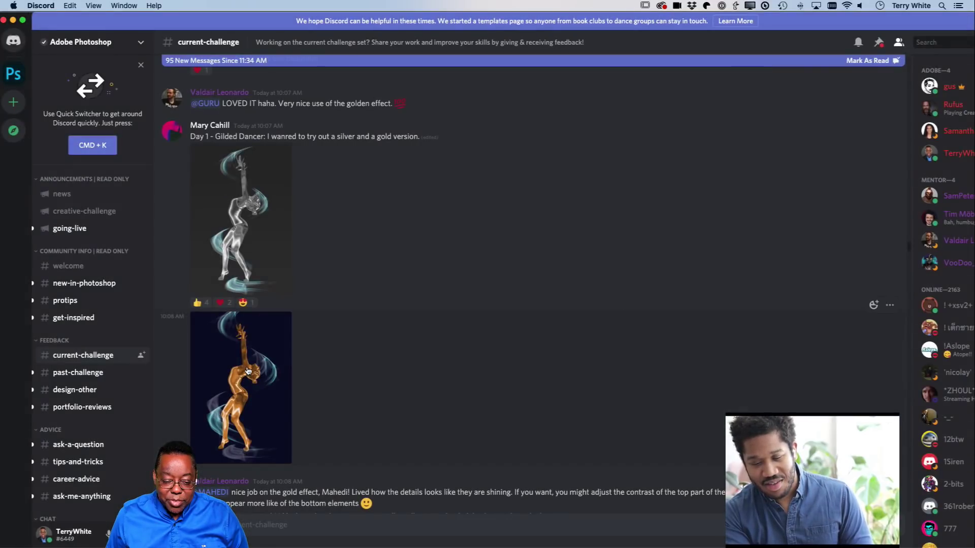
pyautogui.click(249, 371)
pyautogui.click(690, 328)
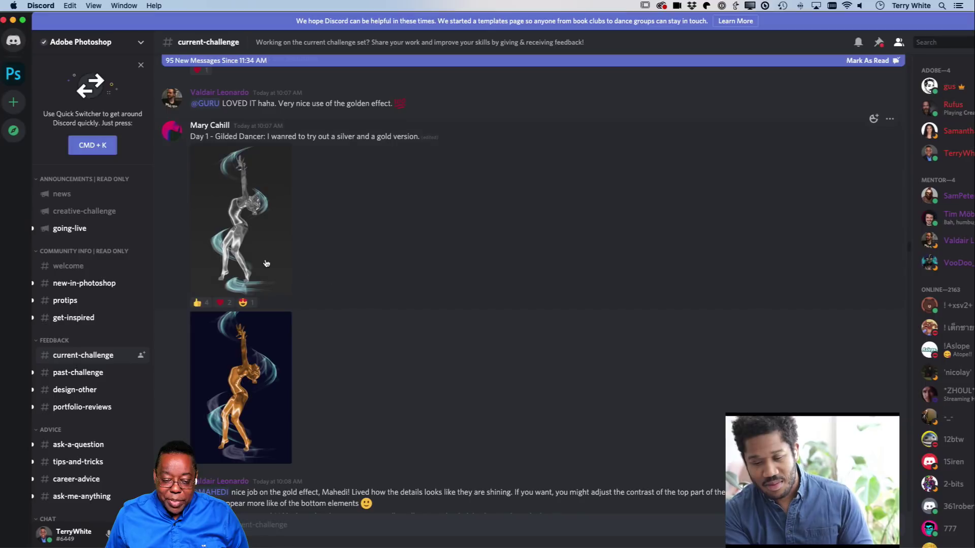
pyautogui.click(283, 265)
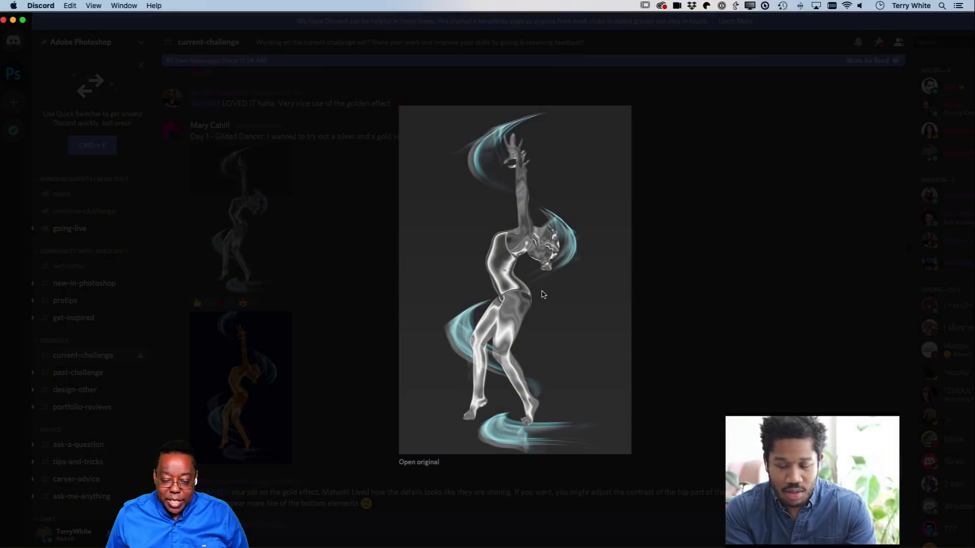
pyautogui.click(682, 354)
# Find the "true steel type" character entry, view it enlarged, and close the preview
pyautogui.scroll(-10, 658, 353)
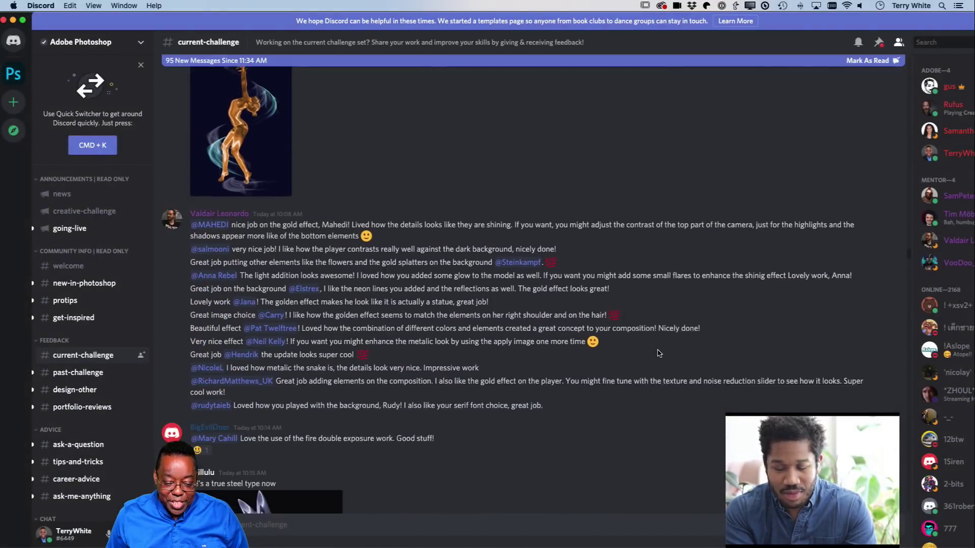
pyautogui.scroll(-7, 658, 353)
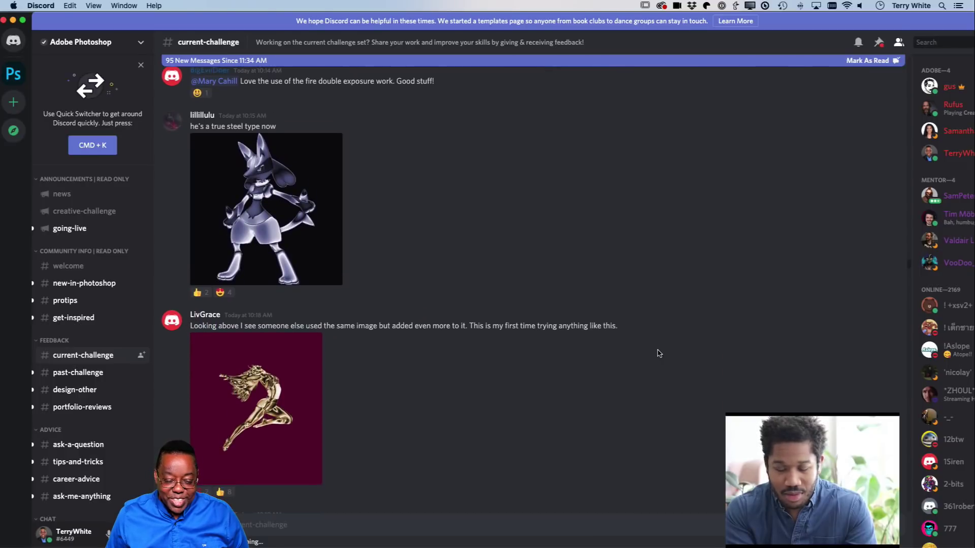
pyautogui.click(269, 236)
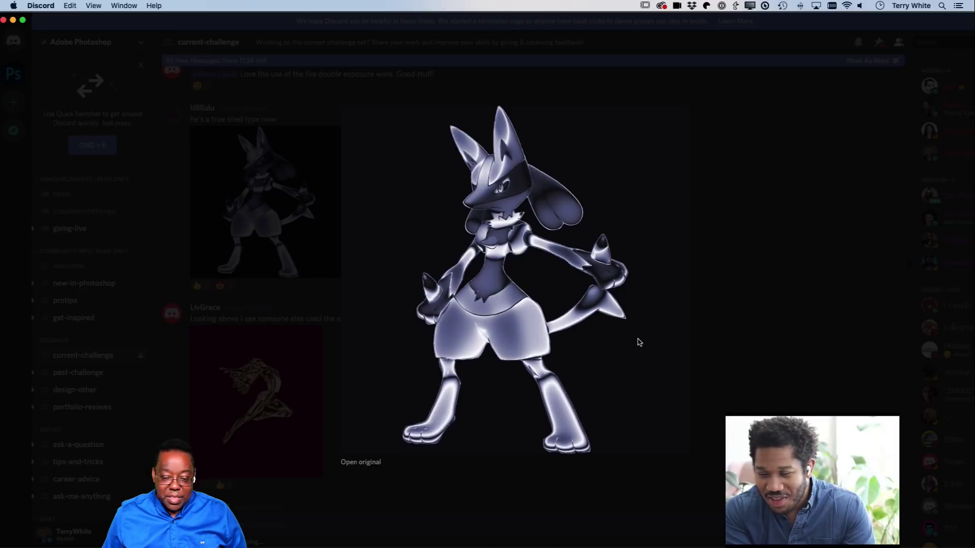
pyautogui.click(824, 339)
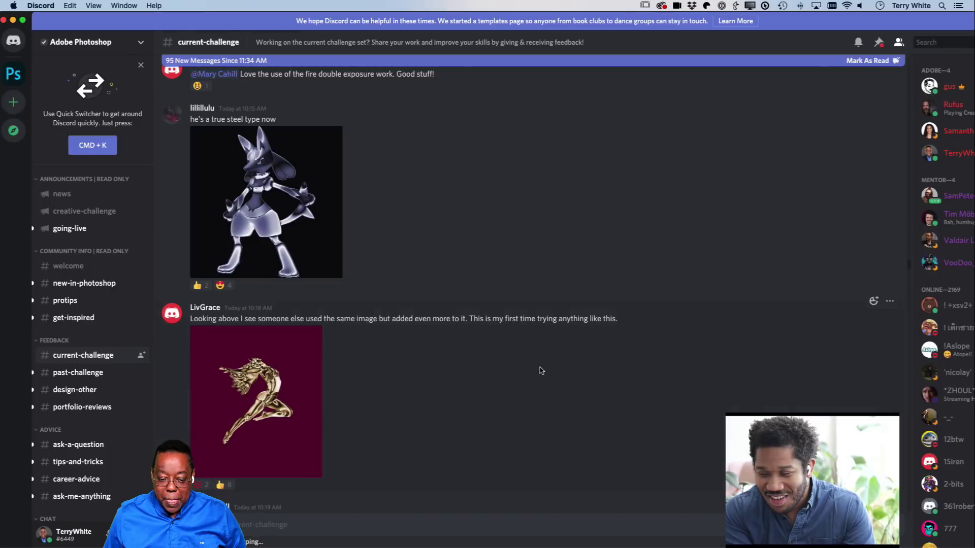
# View the steel character and the leaping golden dancer on a maroon background enlarged, closing each preview
pyautogui.click(304, 262)
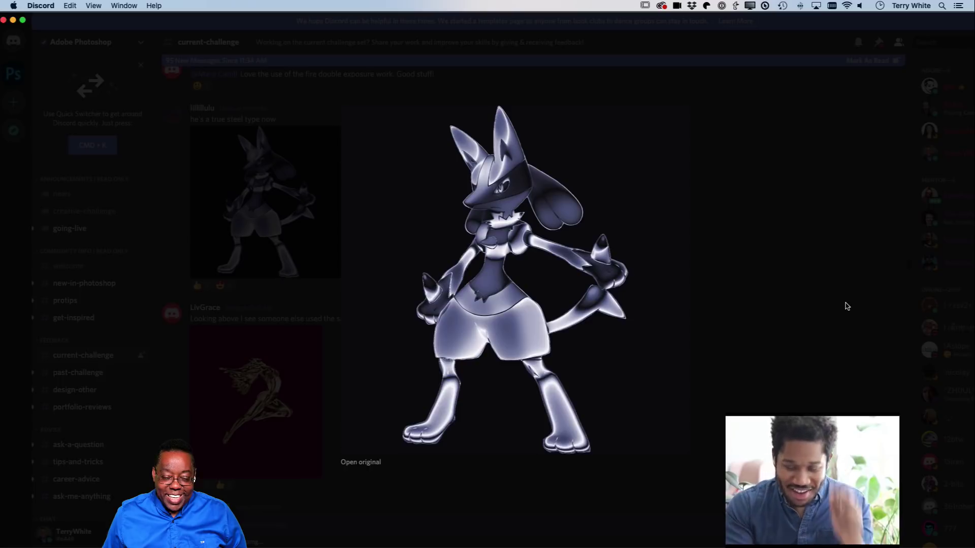
pyautogui.click(846, 306)
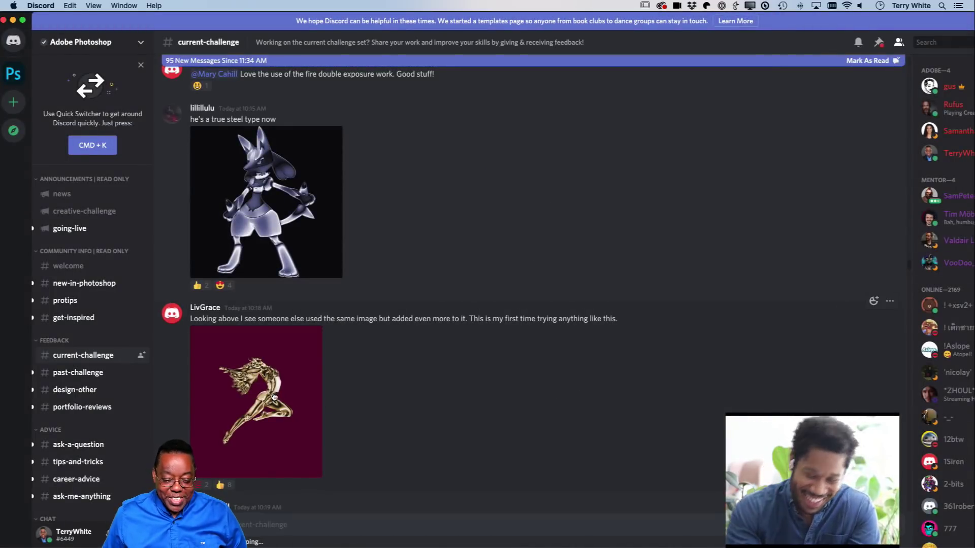
pyautogui.click(299, 404)
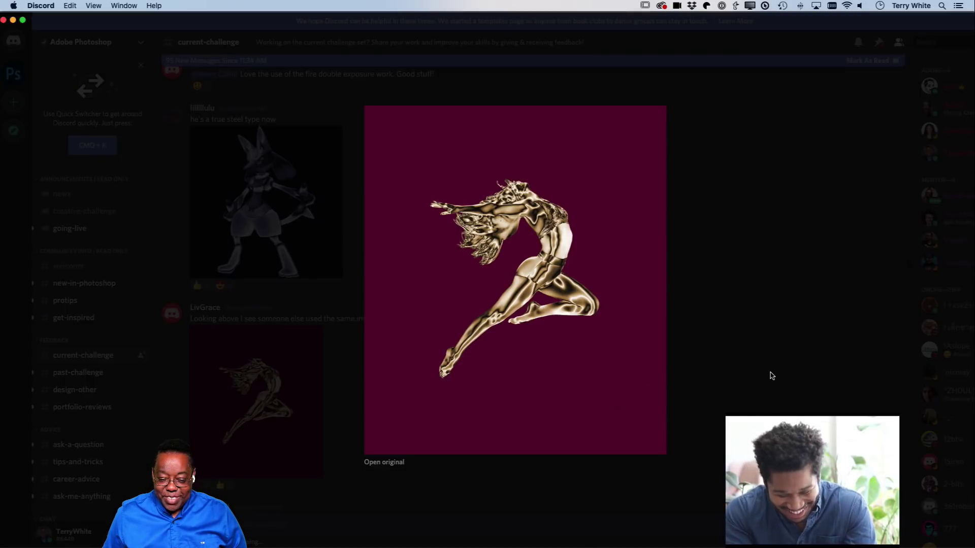
pyautogui.click(843, 379)
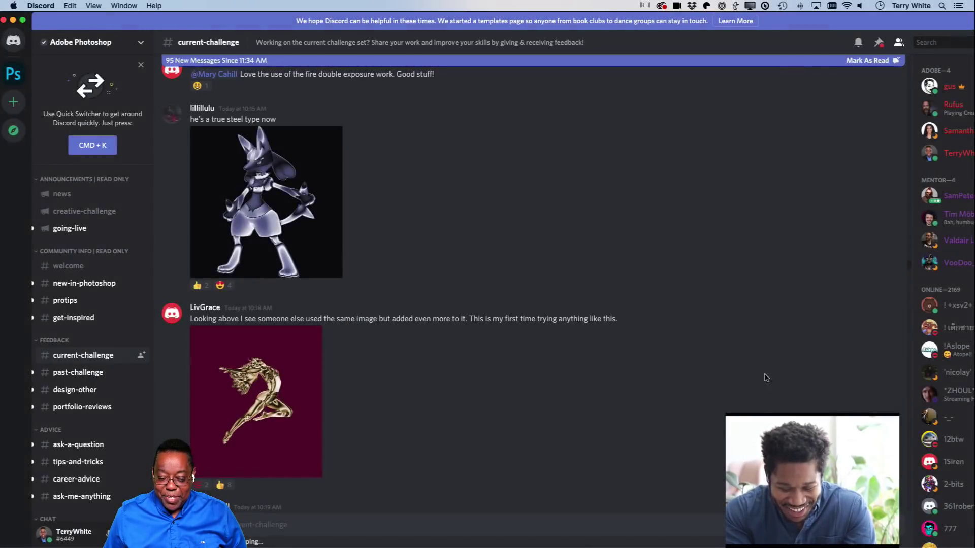
# Find the gilded classical statue entry further along the channel, view it enlarged, and close the preview
pyautogui.scroll(-10, 666, 388)
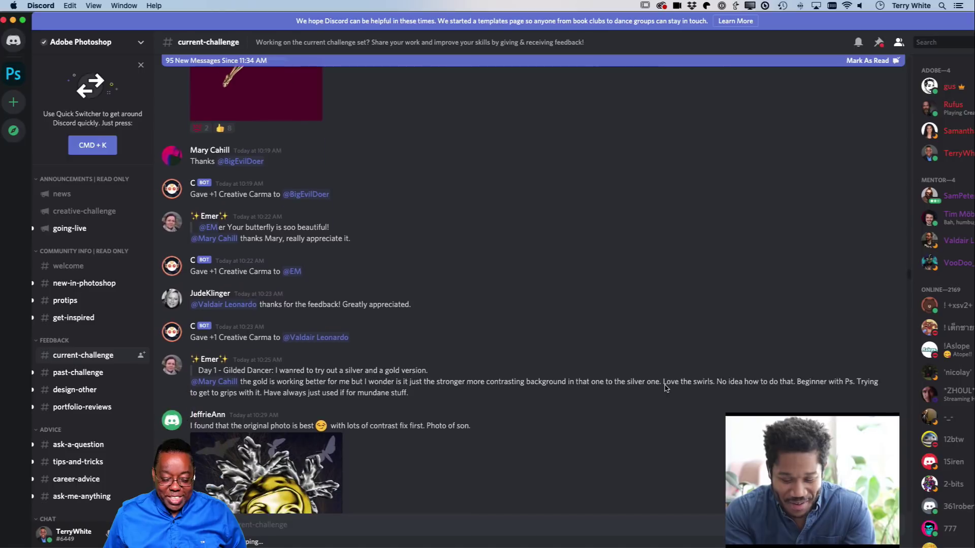
pyautogui.scroll(-4, 666, 388)
pyautogui.scroll(-5, 666, 388)
pyautogui.scroll(-4, 666, 388)
pyautogui.click(264, 324)
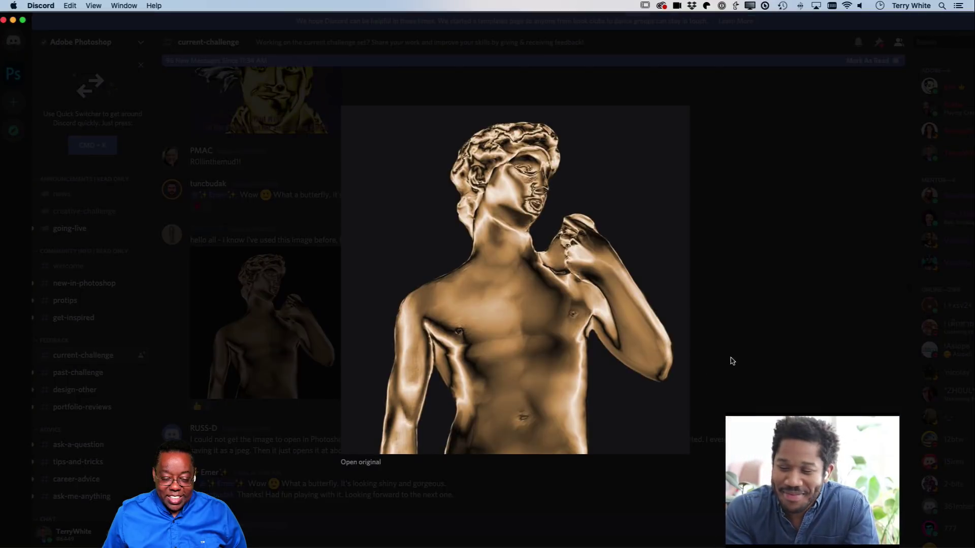
pyautogui.click(753, 359)
# Find the gilded racehorse and jockey entry, examine it enlarged, and close the preview
pyautogui.scroll(-6, 556, 366)
pyautogui.scroll(-20, 556, 367)
pyautogui.scroll(-14, 556, 367)
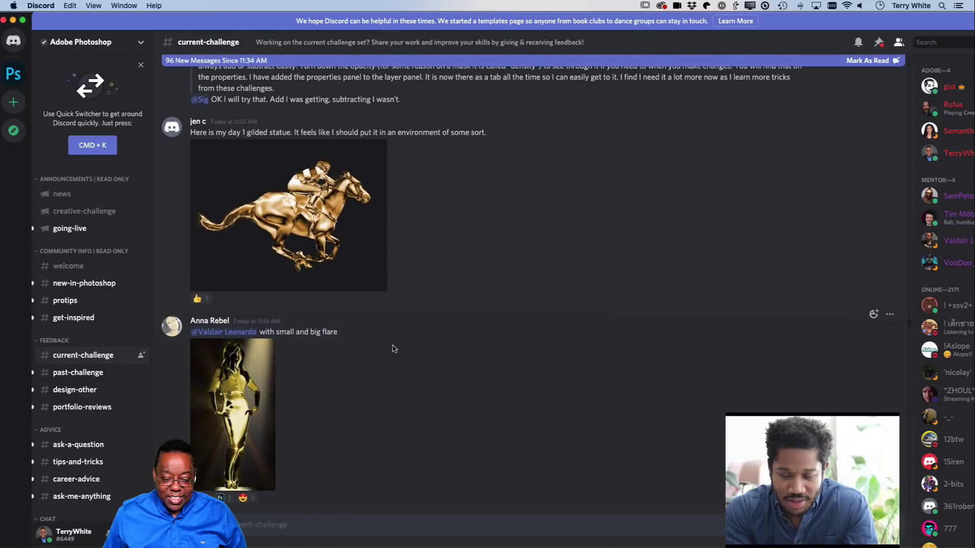
pyautogui.click(332, 253)
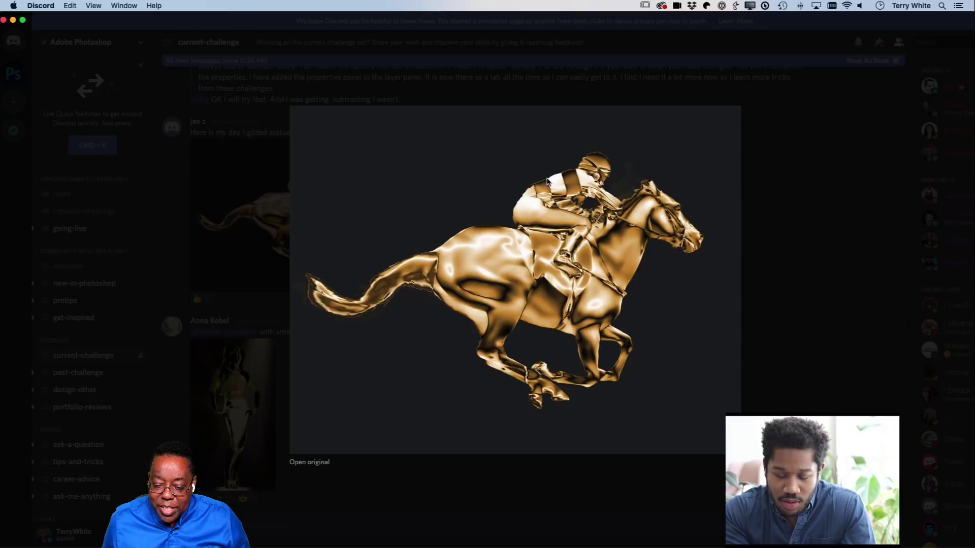
pyautogui.click(761, 268)
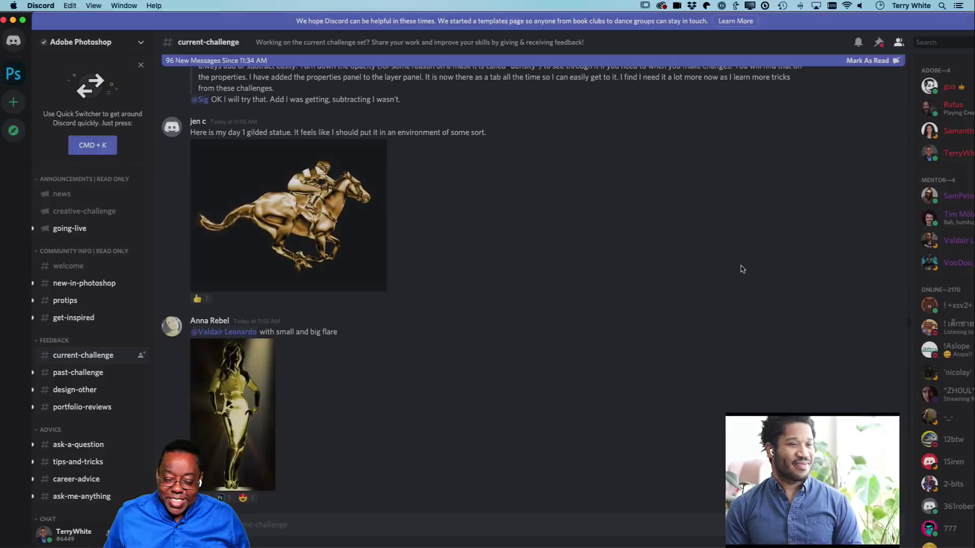
# View the golden woman "with small and big flare" entry enlarged and close the preview
pyautogui.scroll(-5, 486, 337)
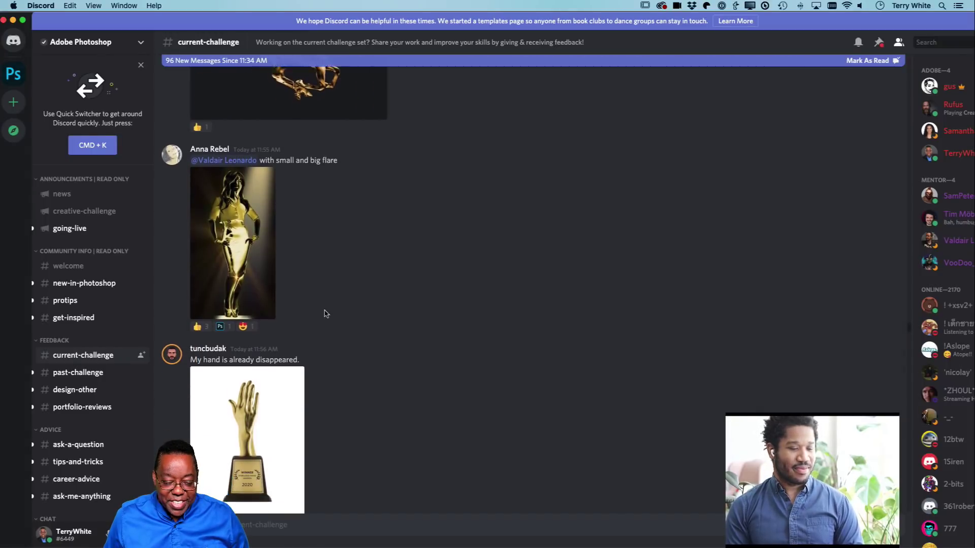
pyautogui.click(233, 219)
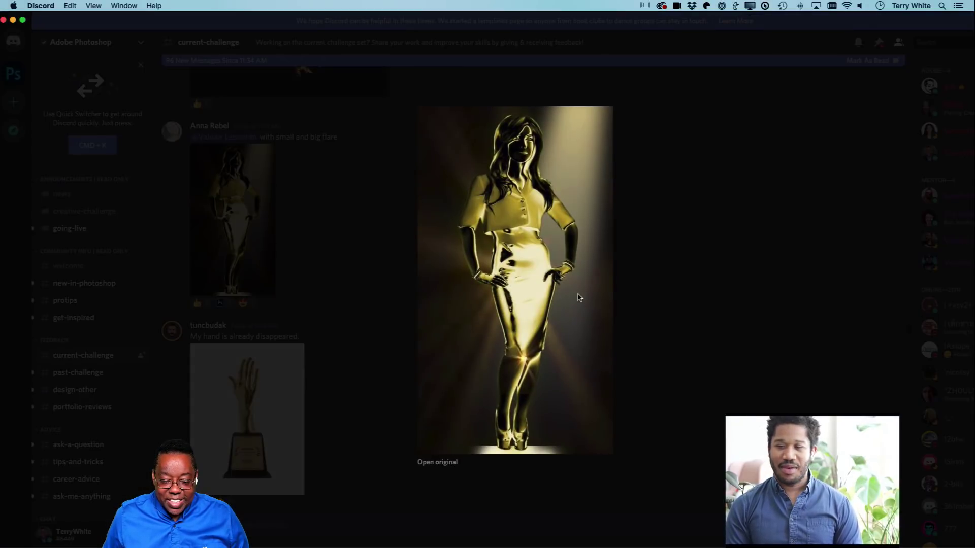
pyautogui.click(693, 300)
# View the golden hand trophy entry enlarged and close the preview
pyautogui.scroll(-3, 388, 337)
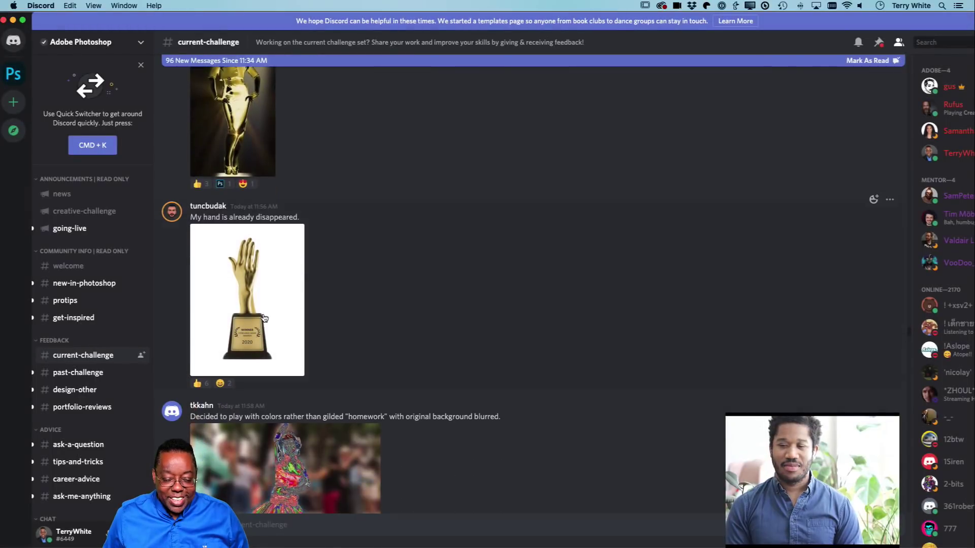
pyautogui.click(269, 317)
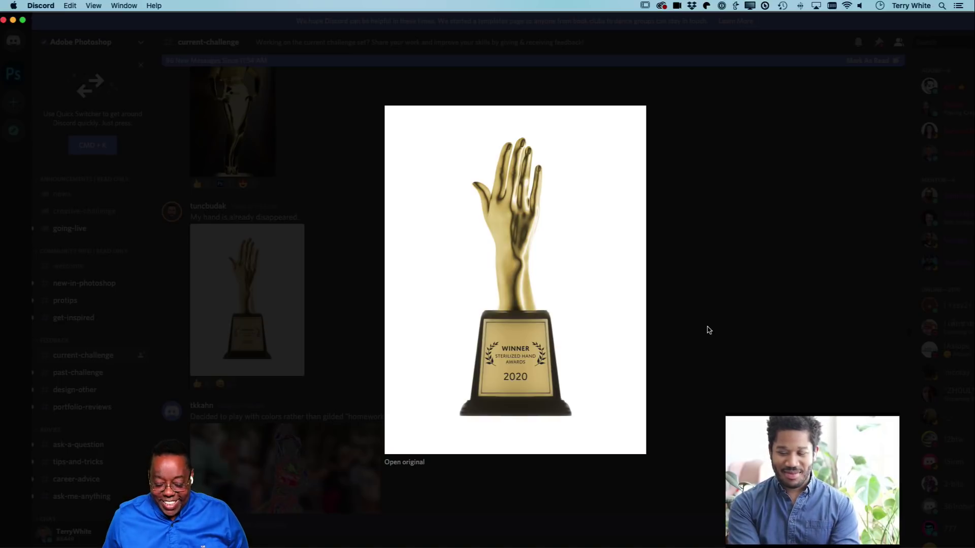
pyautogui.click(709, 331)
# Look past the multicolored dancer and whale entries to the golden face mask, view it enlarged, and close it
pyautogui.scroll(-10, 481, 336)
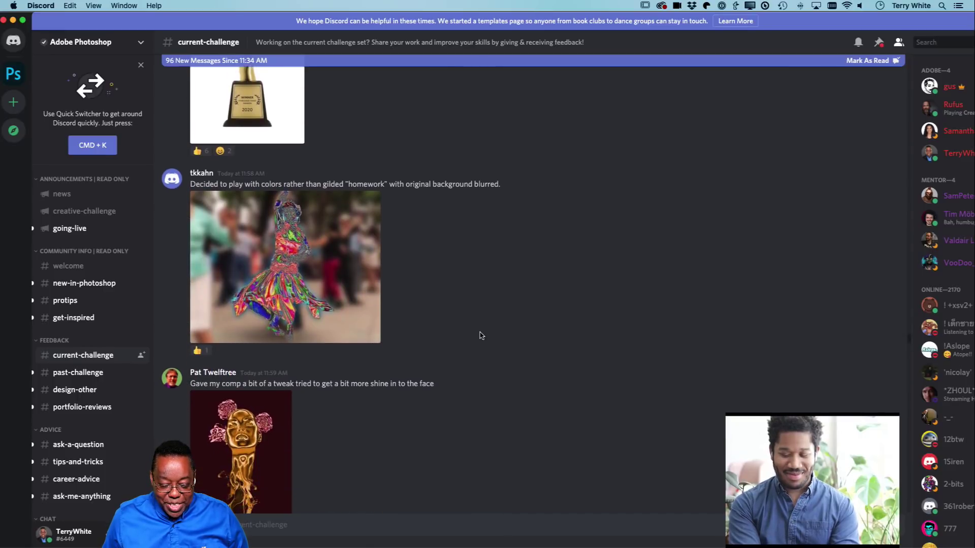
pyautogui.scroll(-10, 481, 335)
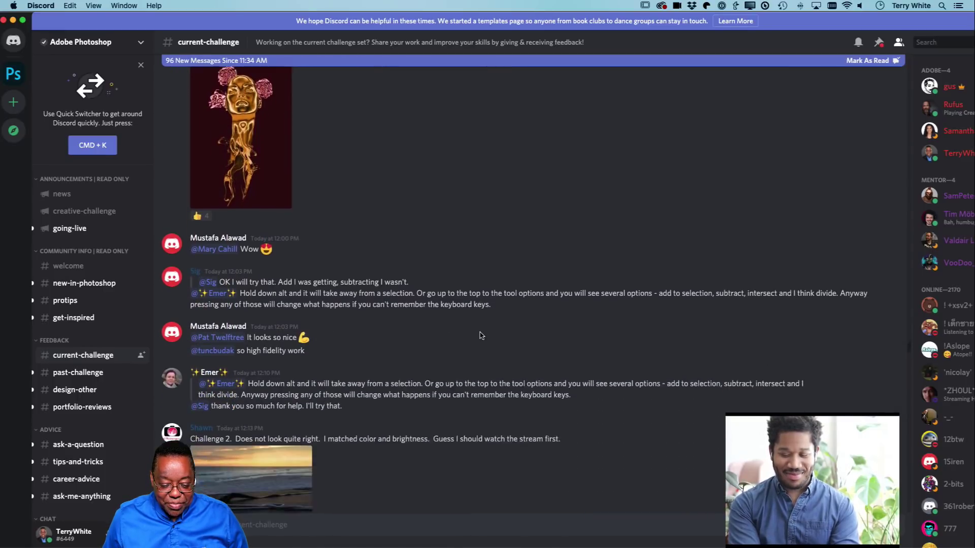
pyautogui.scroll(-10, 481, 335)
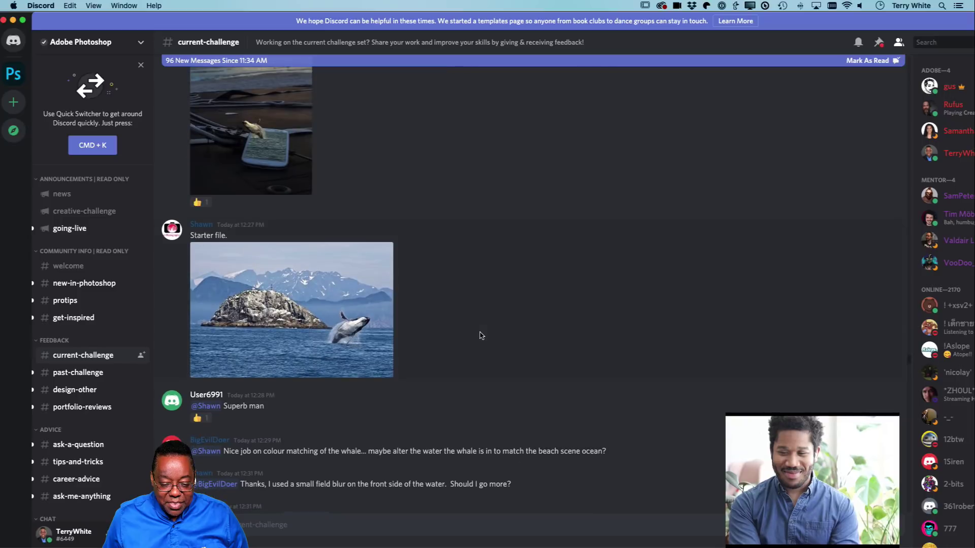
pyautogui.scroll(-10, 481, 336)
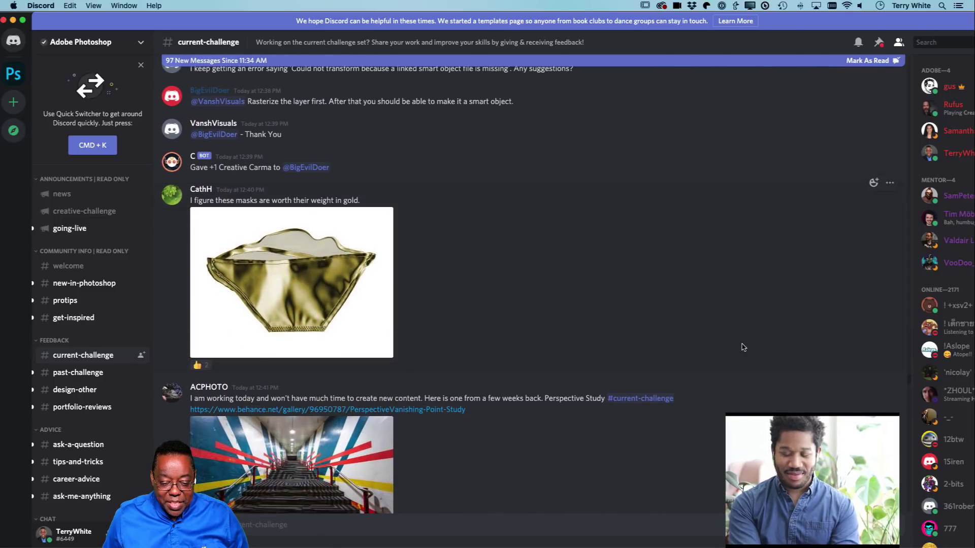
pyautogui.click(281, 287)
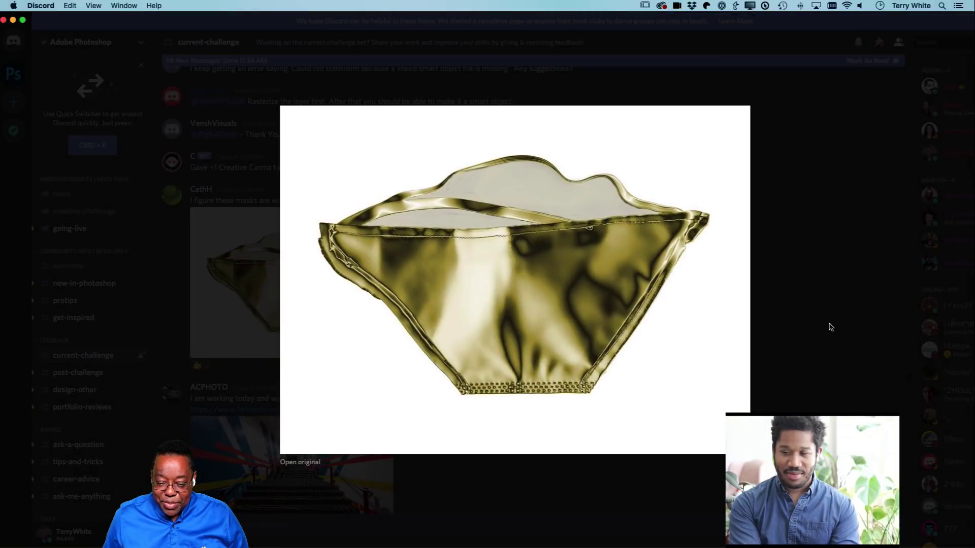
pyautogui.click(823, 328)
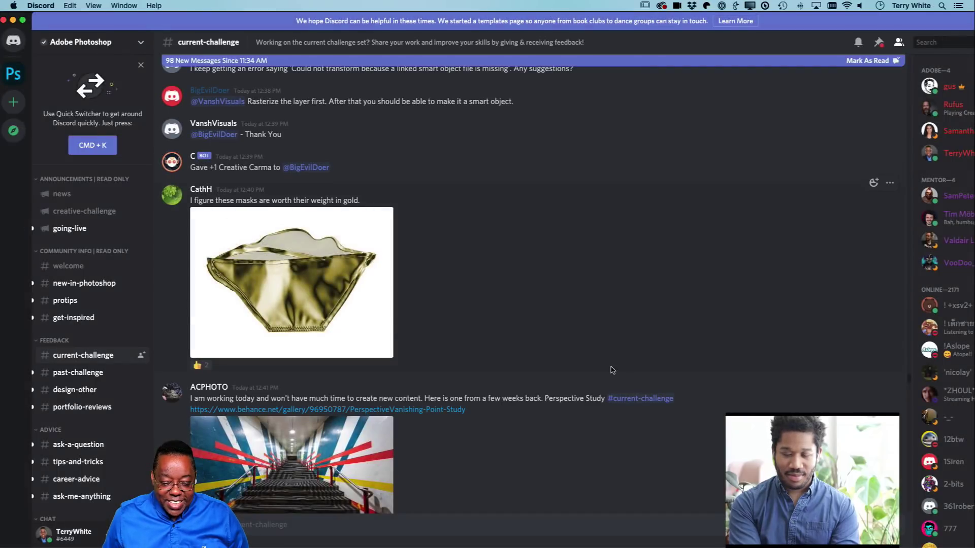
# Find the Day 1 golden figure made from a personal photo and compare it with its original picture in enlarged previews
pyautogui.scroll(-10, 612, 370)
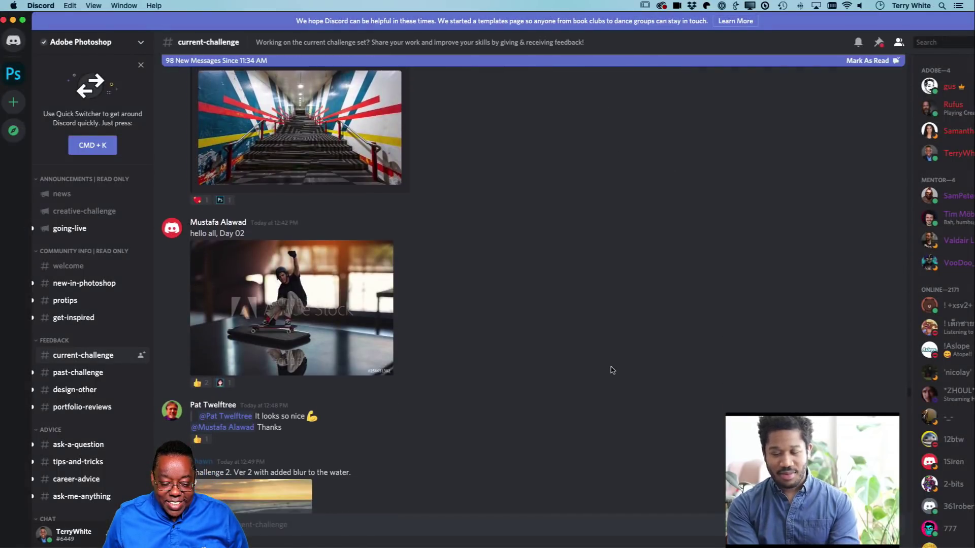
pyautogui.scroll(-10, 612, 370)
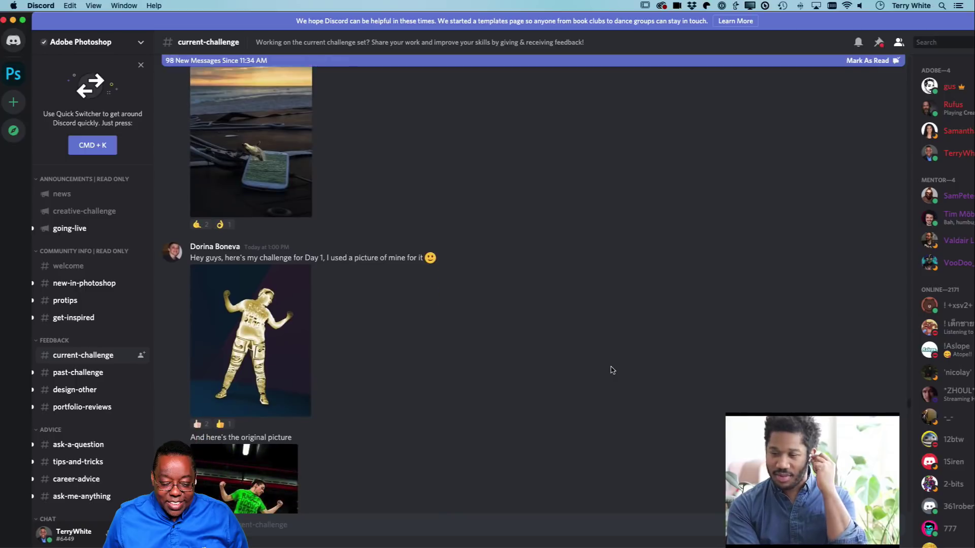
pyautogui.scroll(-3, 613, 370)
pyautogui.click(246, 229)
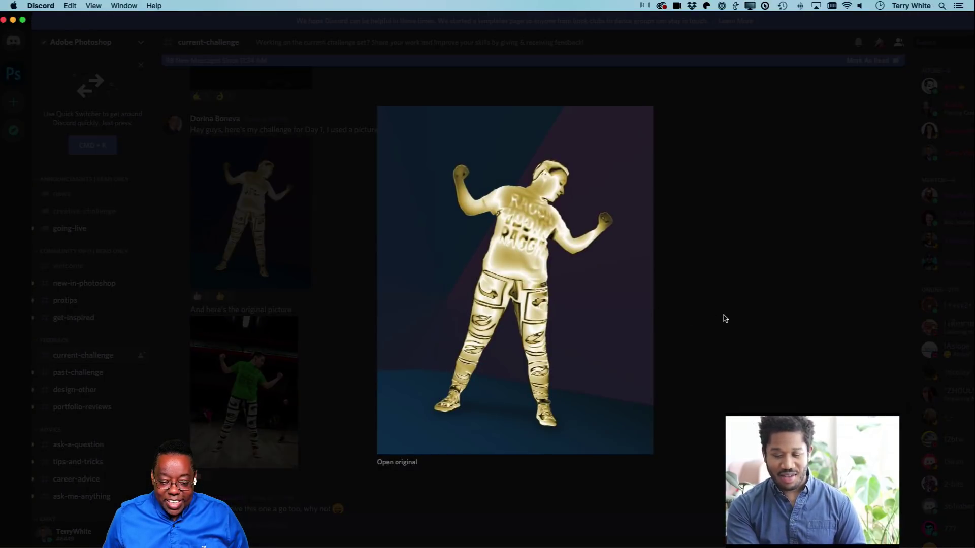
pyautogui.click(725, 318)
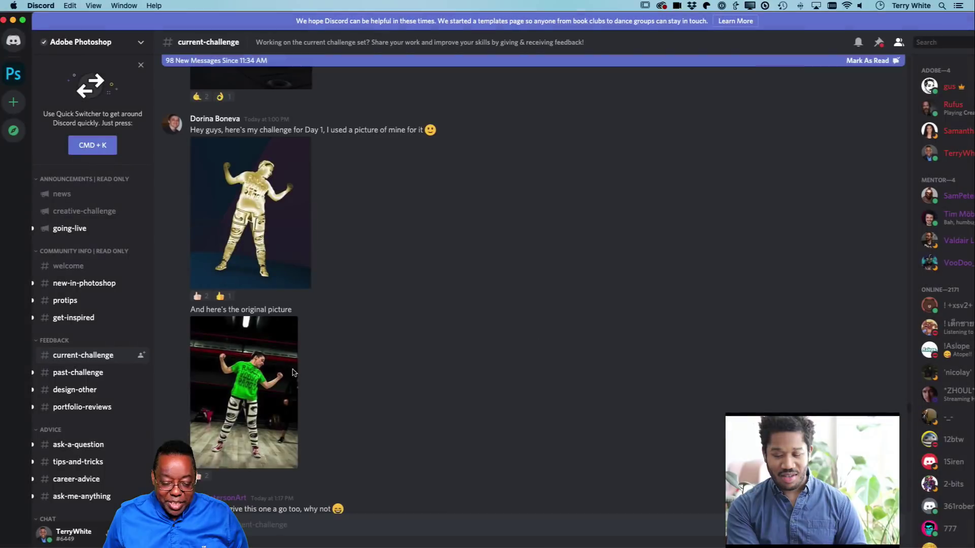
pyautogui.click(254, 380)
pyautogui.click(690, 279)
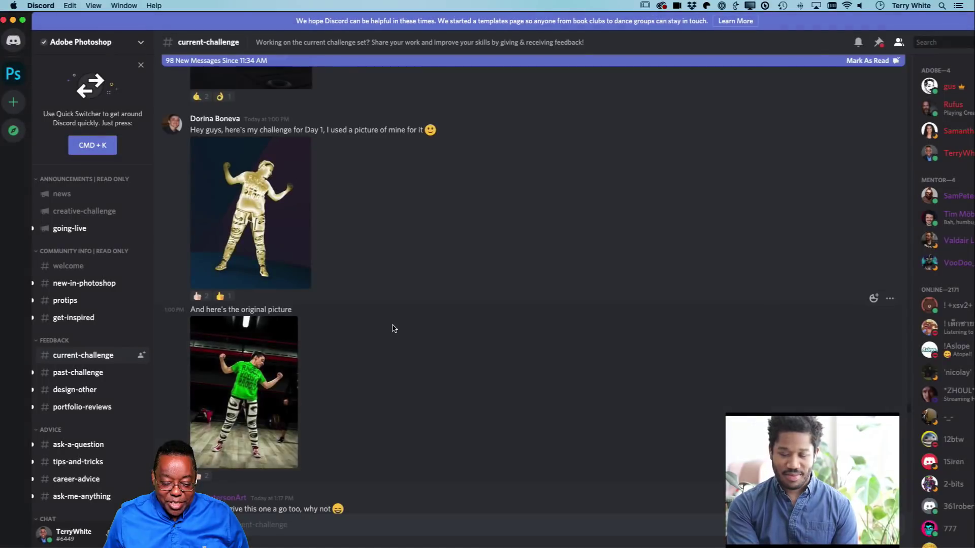
# Find the Day 2 entry of a woman stepping out of a phone, view it enlarged, and close the preview
pyautogui.scroll(-10, 395, 329)
pyautogui.scroll(-6, 396, 326)
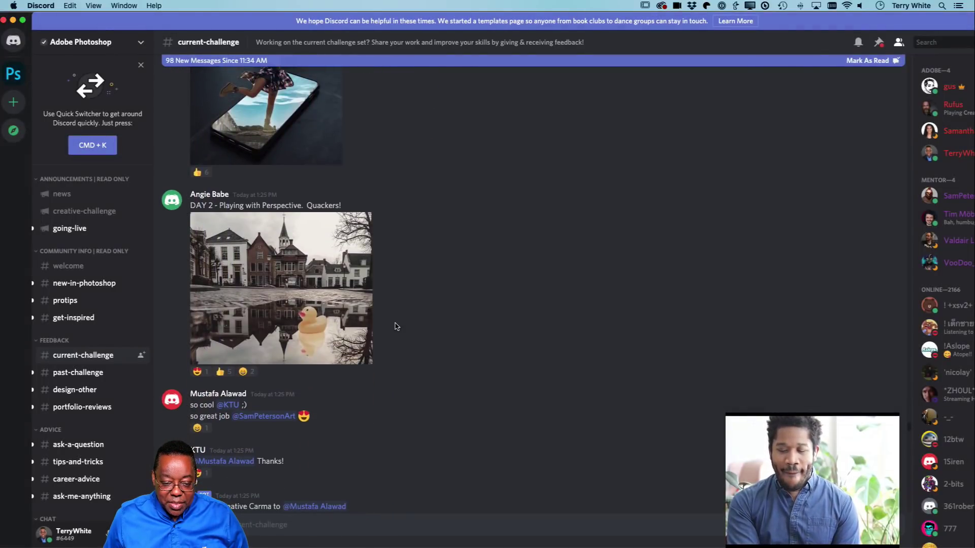
pyautogui.scroll(4, 397, 326)
pyautogui.click(269, 243)
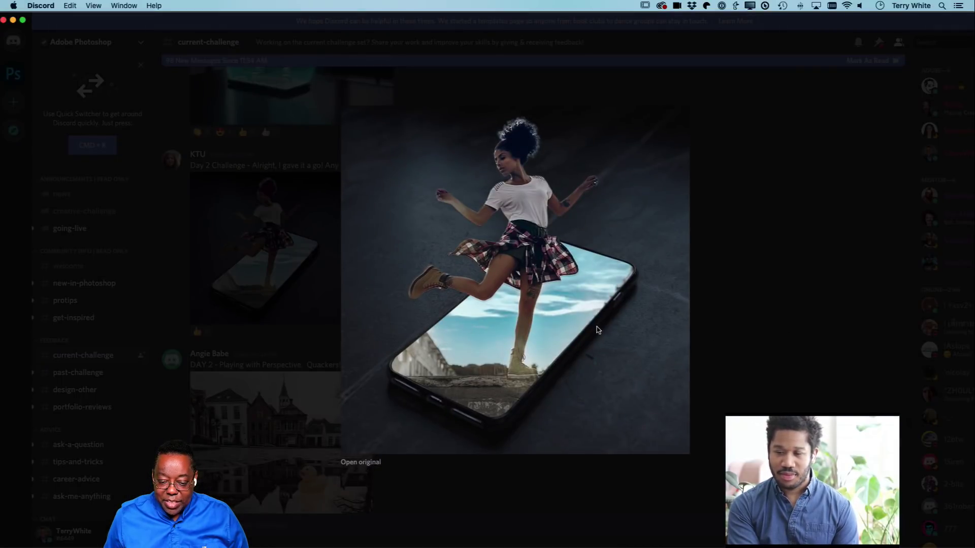
pyautogui.click(770, 323)
# Go back to the hologram skateboarder entry, examine it enlarged, and close the preview
pyautogui.scroll(4, 531, 319)
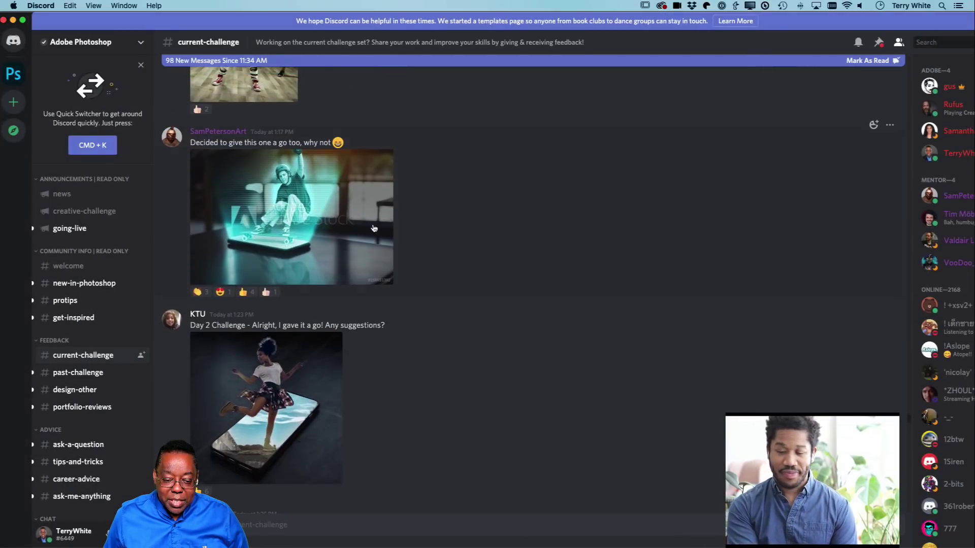
pyautogui.click(297, 206)
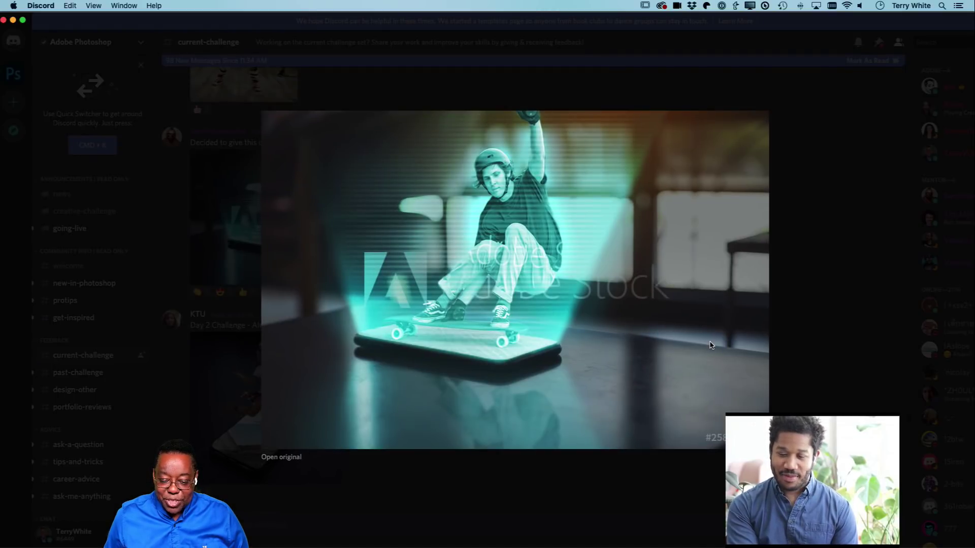
pyautogui.click(831, 350)
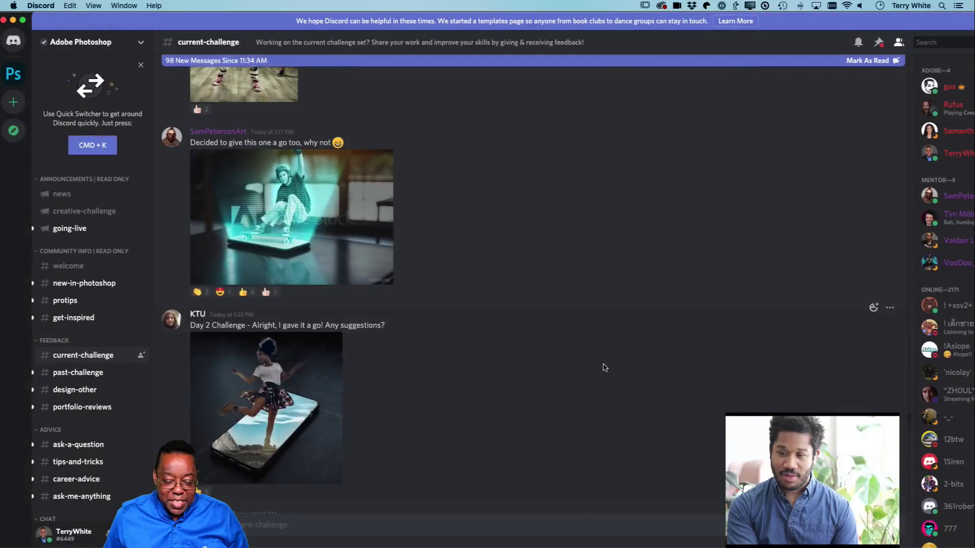
# Find the Day 2 "Playing with Perspective" rubber duck entry, view it enlarged, and close the preview
pyautogui.scroll(-10, 604, 366)
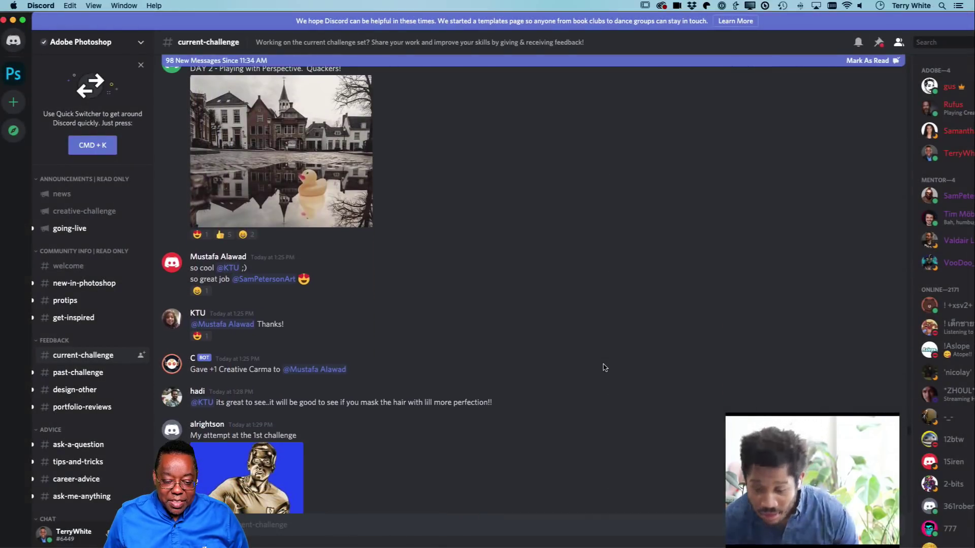
pyautogui.scroll(-5, 604, 367)
pyautogui.scroll(5, 604, 367)
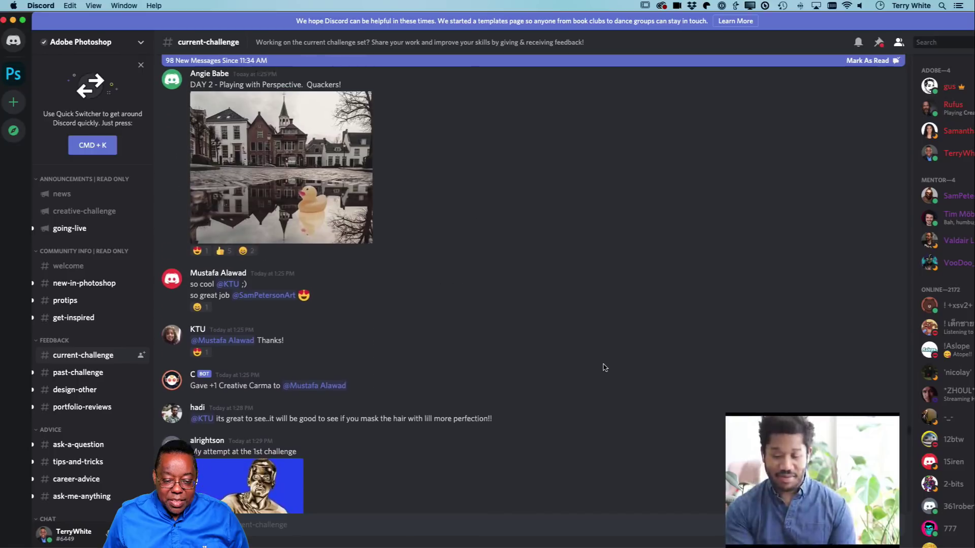
pyautogui.scroll(3, 406, 300)
pyautogui.click(297, 270)
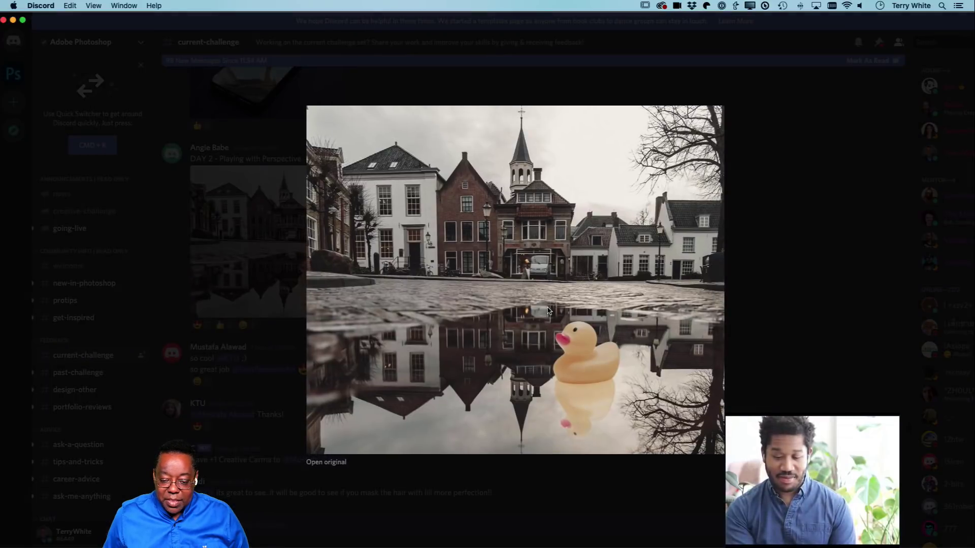
pyautogui.click(770, 288)
# Find the golden athlete on a blue background, view the entry enlarged, and close the preview
pyautogui.scroll(-5, 433, 338)
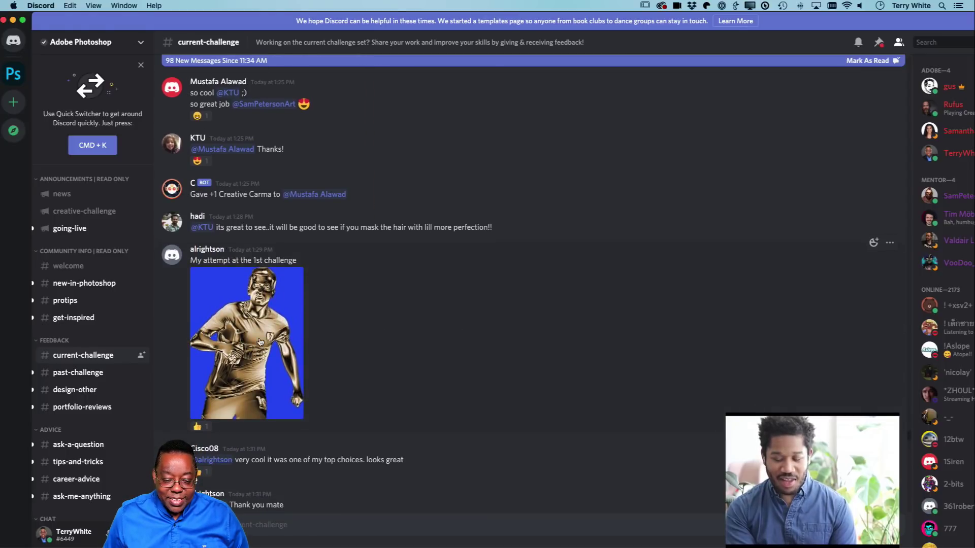
pyautogui.scroll(-1, 260, 341)
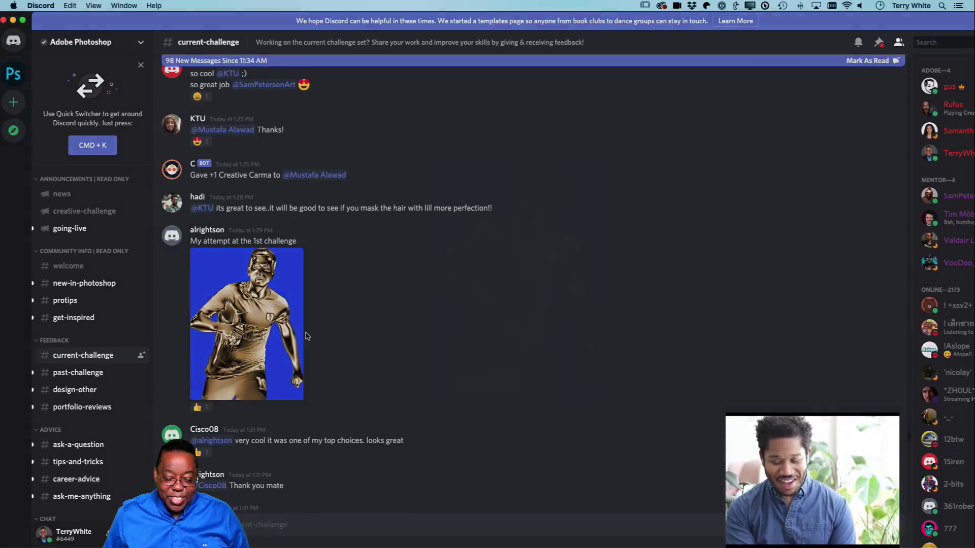
pyautogui.click(256, 338)
pyautogui.click(704, 318)
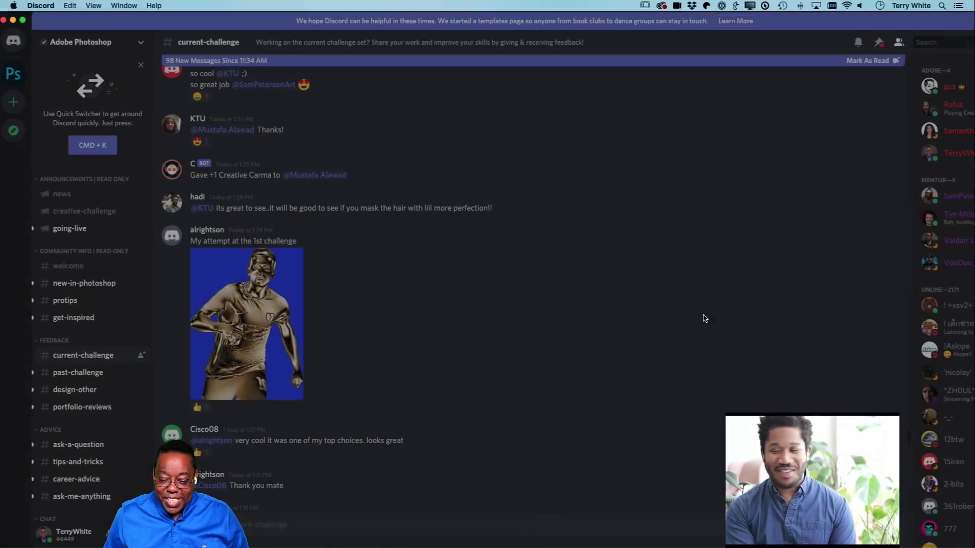
# Find the ice hockey player entry on a phone, view it enlarged, and close the preview
pyautogui.scroll(-15, 659, 326)
pyautogui.scroll(-1, 659, 326)
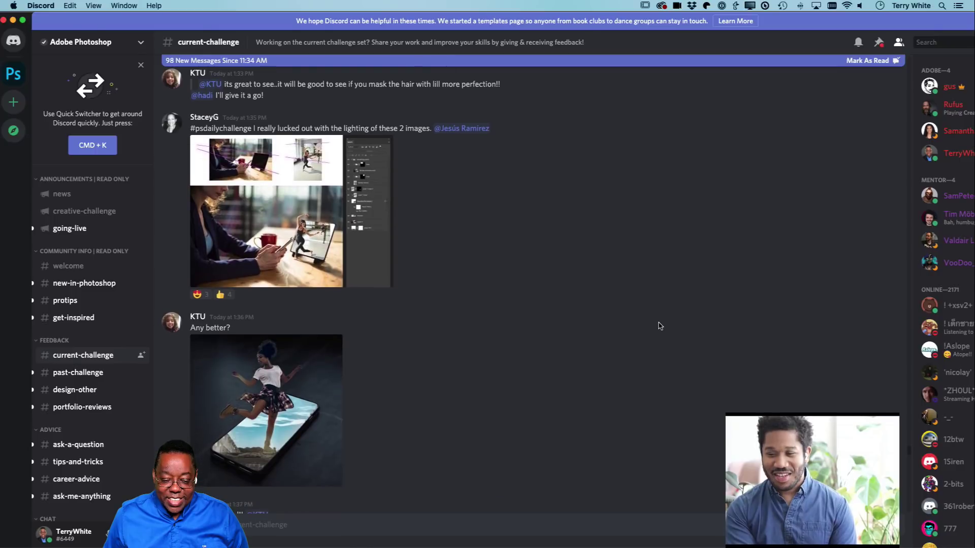
pyautogui.scroll(-10, 659, 326)
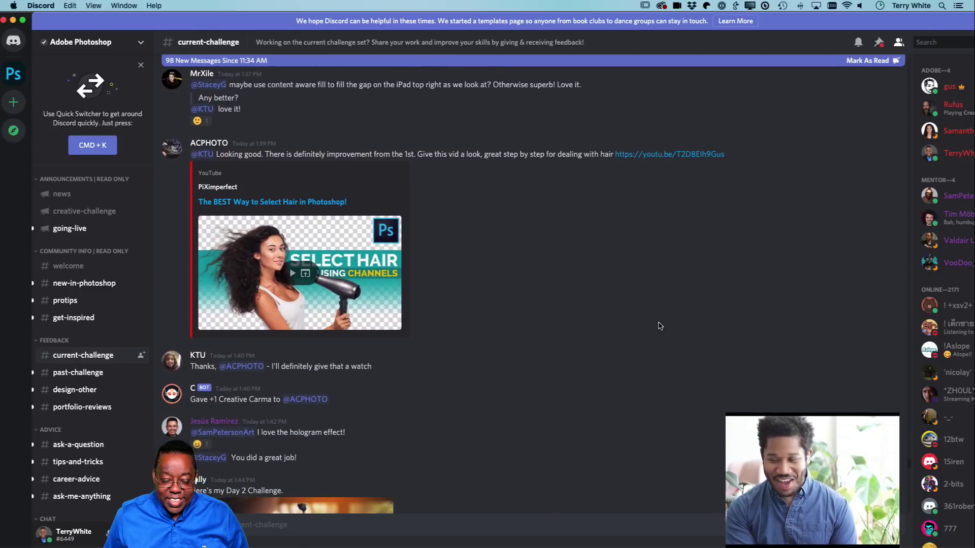
pyautogui.scroll(-10, 659, 326)
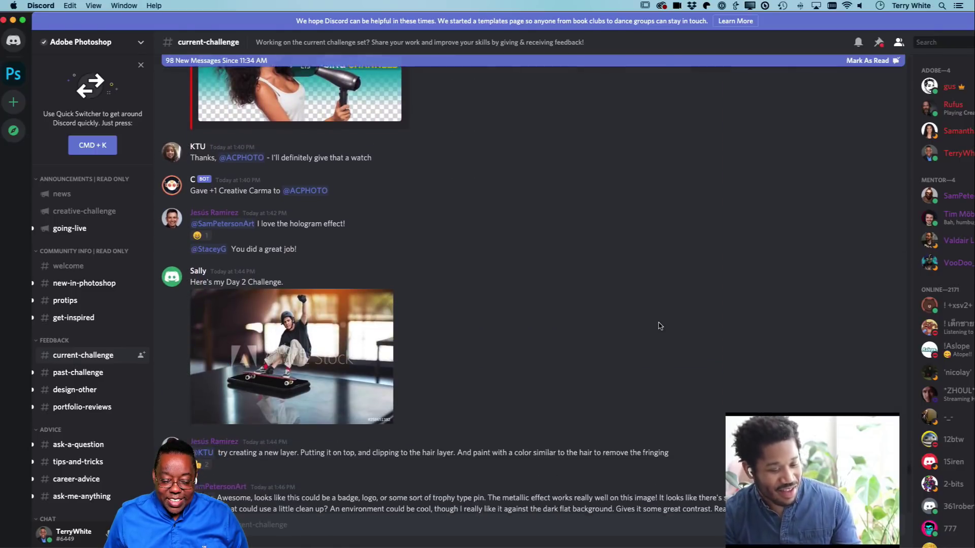
pyautogui.scroll(-12, 659, 326)
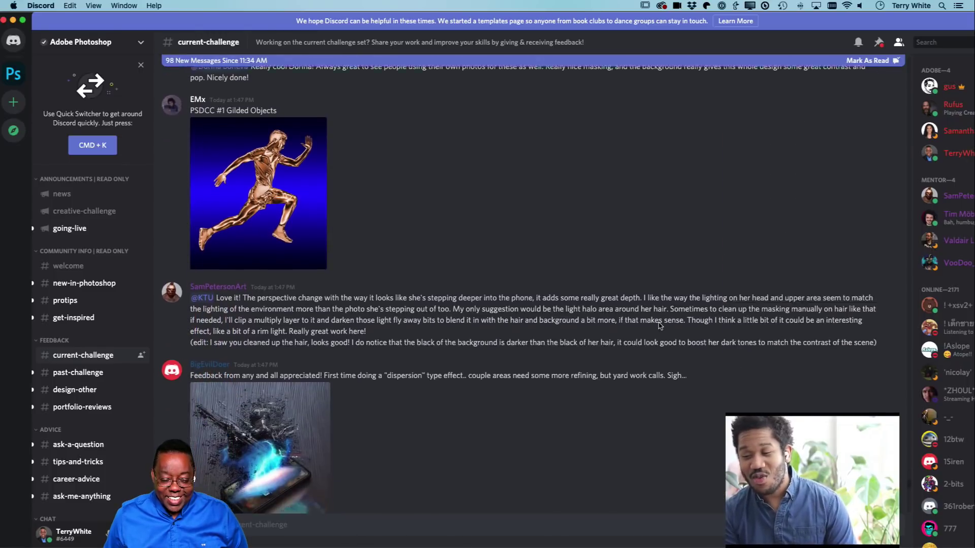
pyautogui.scroll(-12, 660, 326)
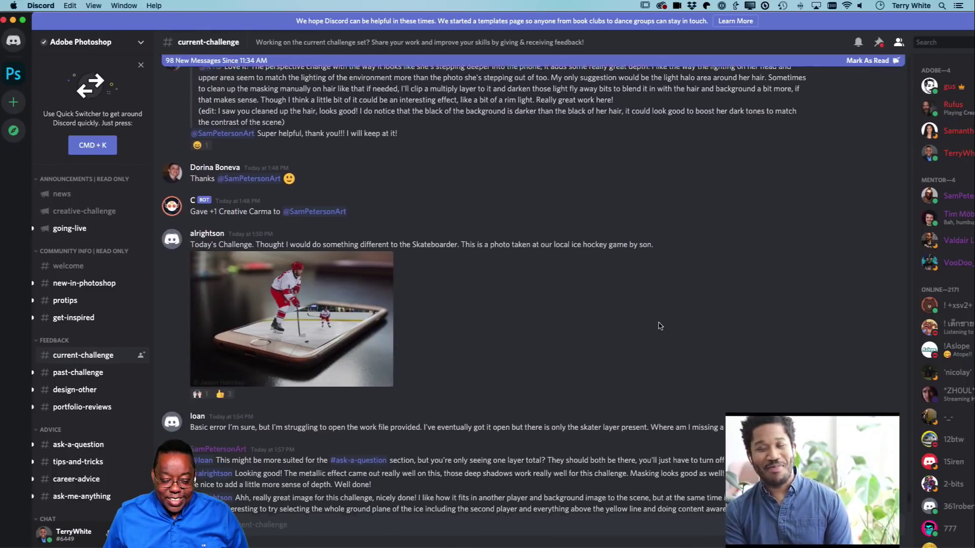
pyautogui.scroll(-1, 659, 326)
pyautogui.click(298, 261)
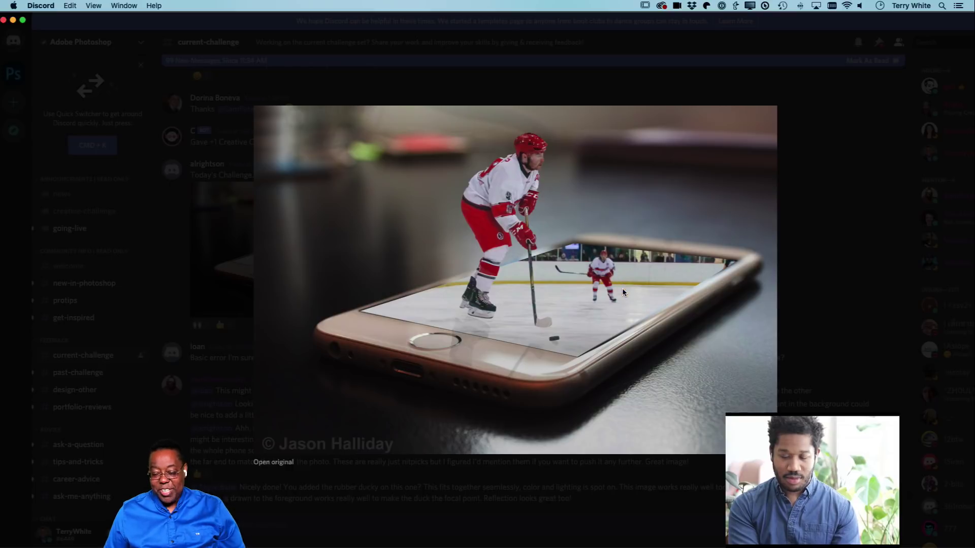
pyautogui.click(811, 295)
# Find the Day 2 figure skater entry, view it enlarged, and close the preview
pyautogui.scroll(-5, 666, 323)
pyautogui.scroll(-7, 665, 323)
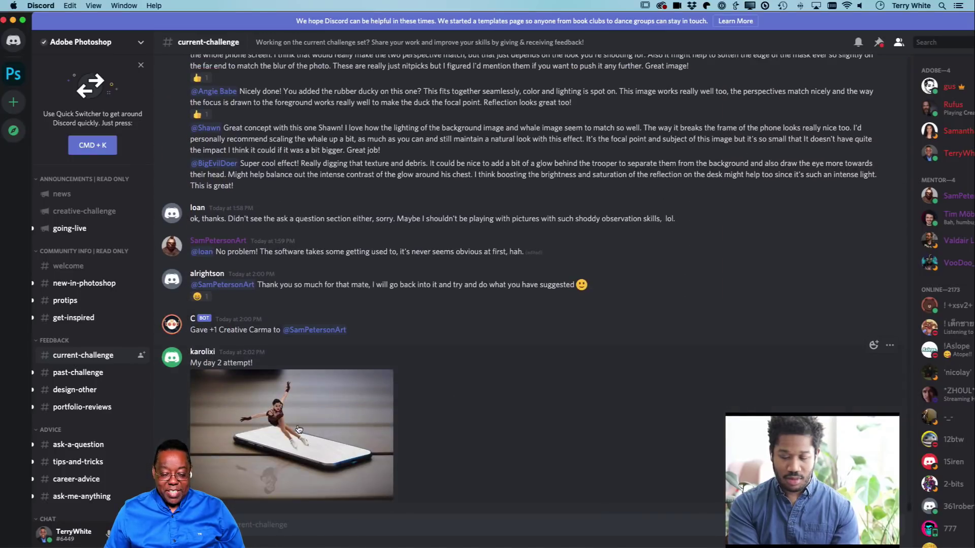
pyautogui.click(354, 430)
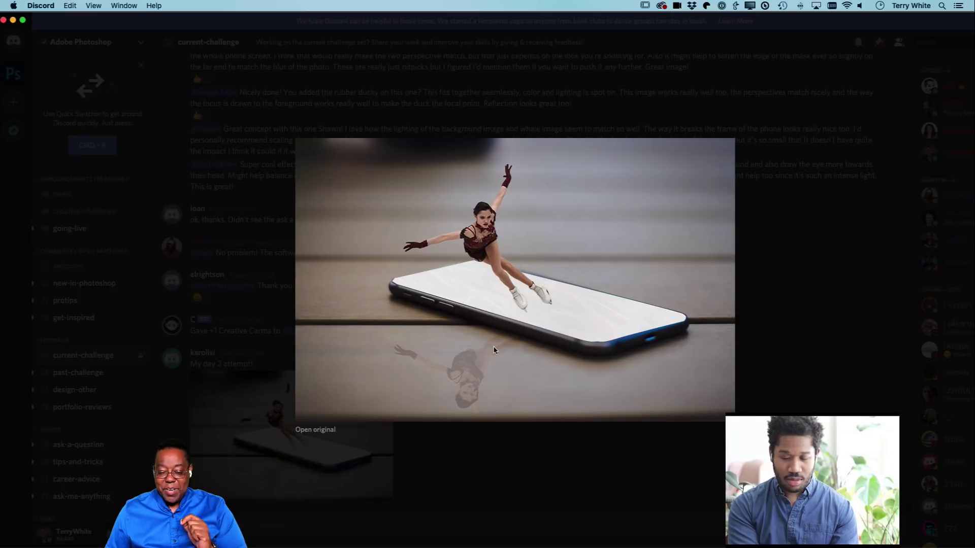
pyautogui.click(766, 260)
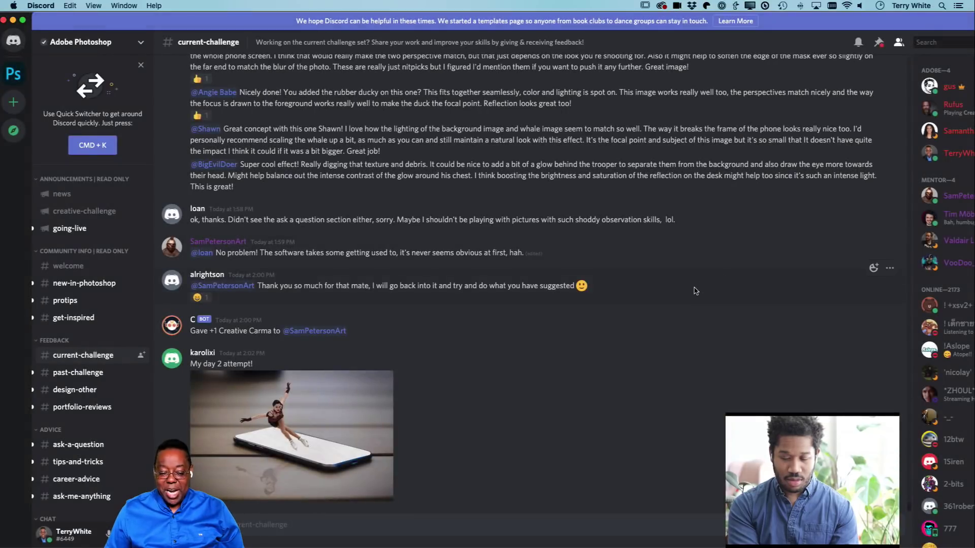
# Go back to the ice hockey entry, examine it enlarged again, and close the preview
pyautogui.scroll(10, 690, 295)
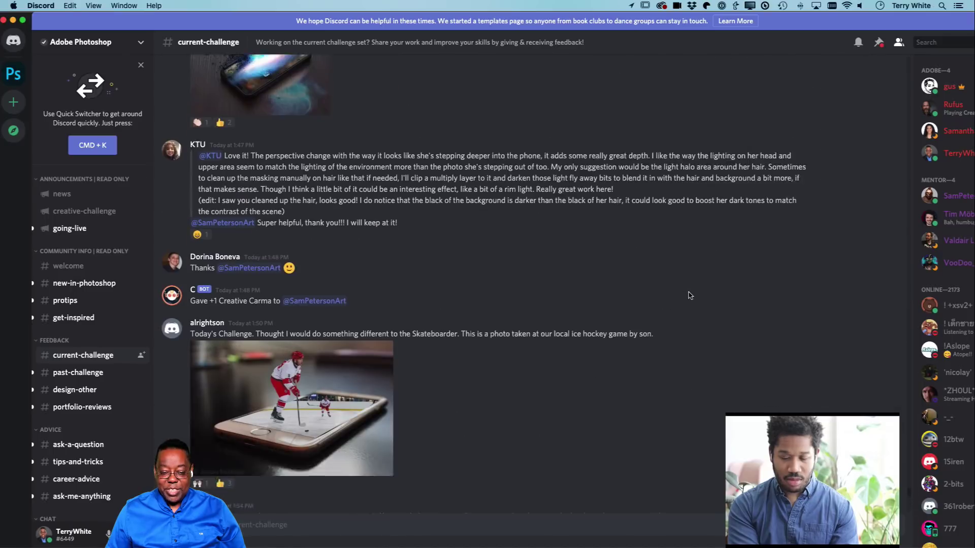
pyautogui.click(329, 426)
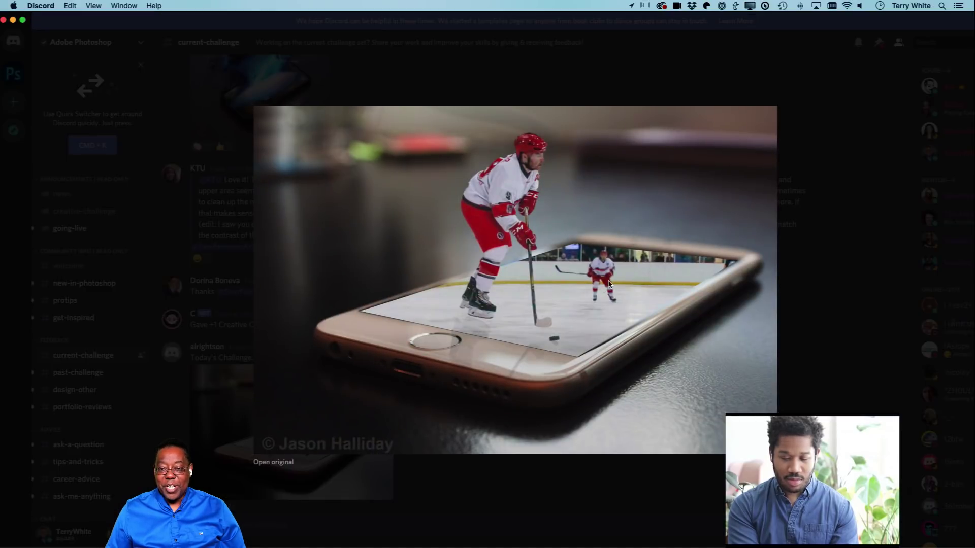
pyautogui.click(846, 217)
pyautogui.scroll(-10, 734, 256)
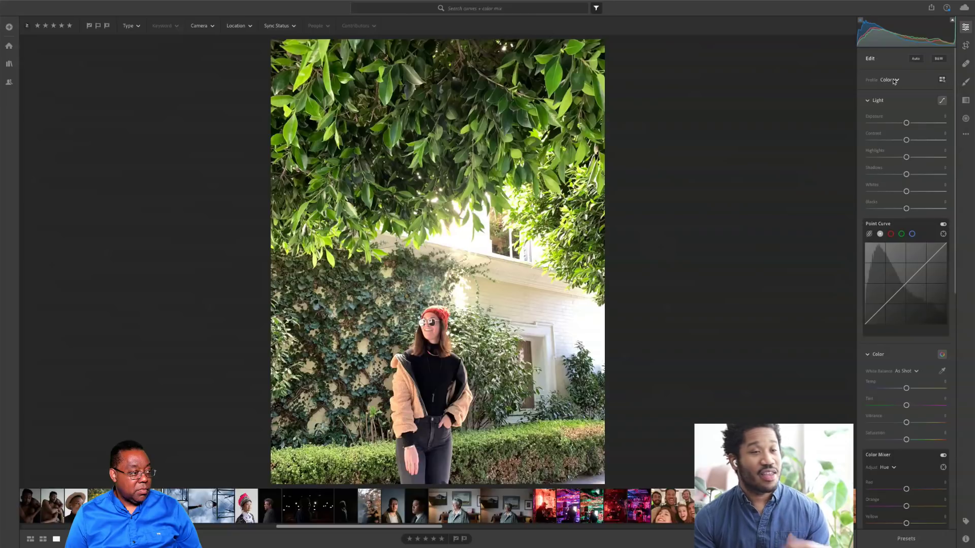
# In Lightroom, apply the Modern 07 profile to the photo of the woman in the red beanie and reduce its amount
pyautogui.click(942, 80)
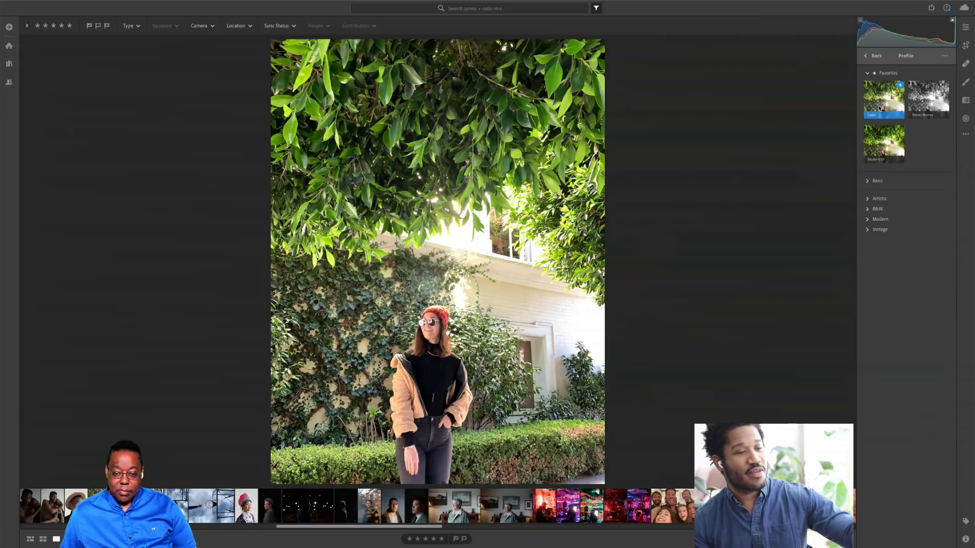
pyautogui.click(881, 128)
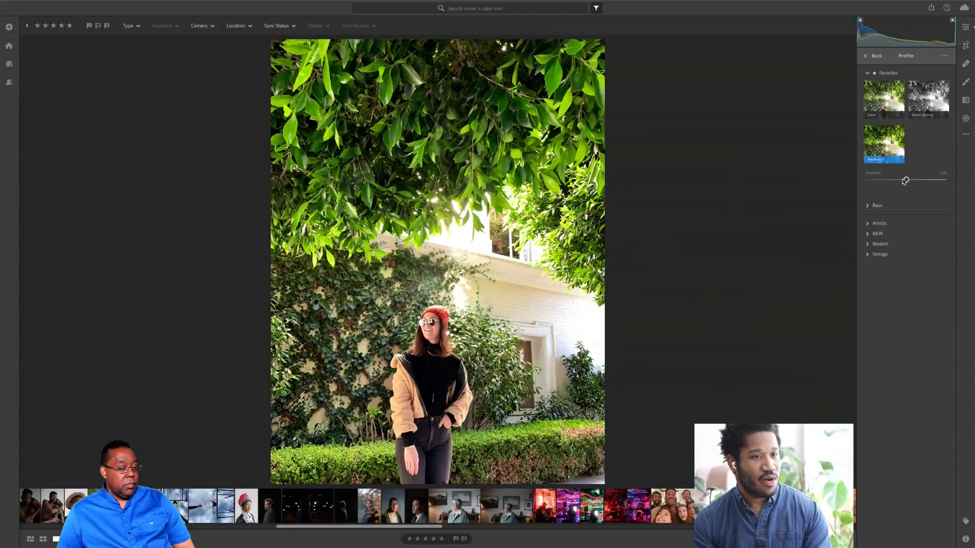
pyautogui.moveTo(905, 180); pyautogui.dragTo(889, 181)
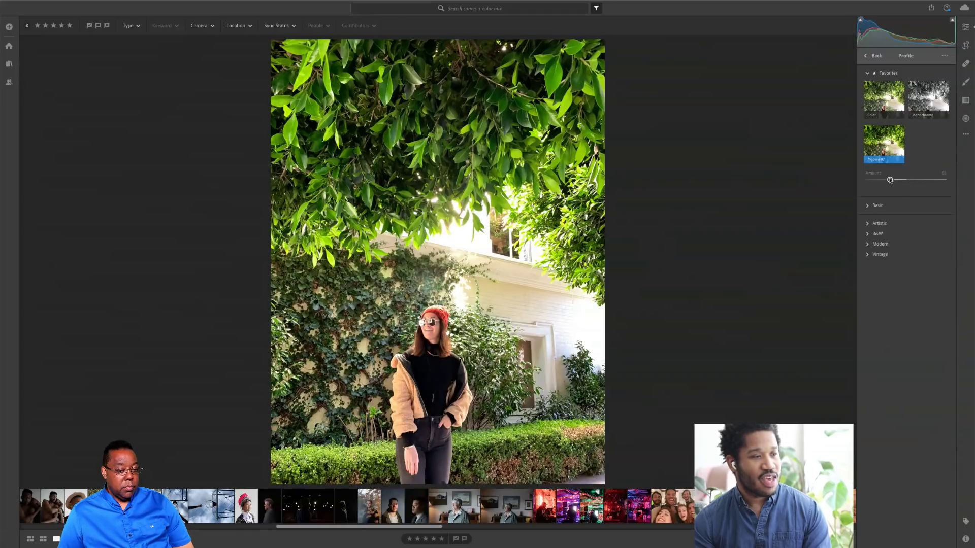
pyautogui.moveTo(890, 181); pyautogui.dragTo(888, 180)
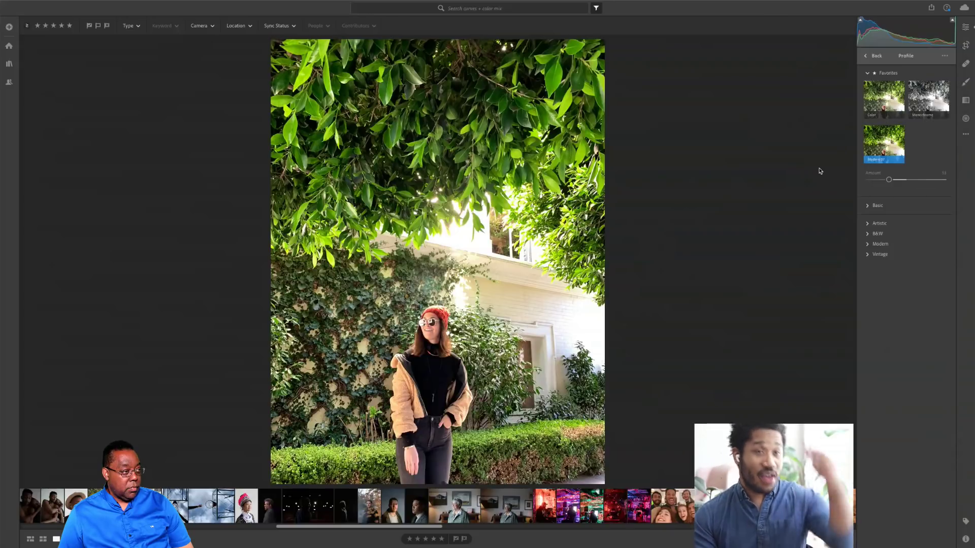
# Show the export and sharing options, dismiss them, and return to the edit controls
pyautogui.click(931, 8)
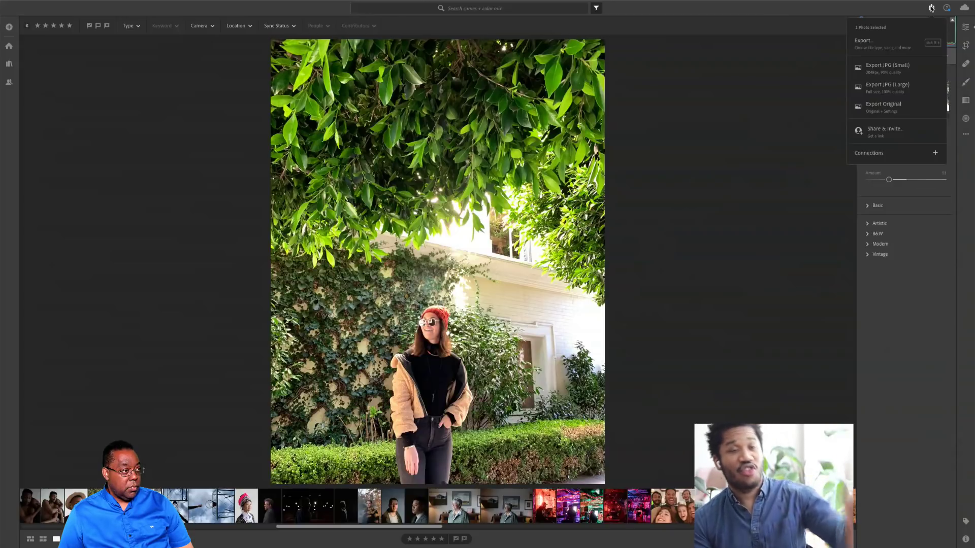
pyautogui.click(931, 8)
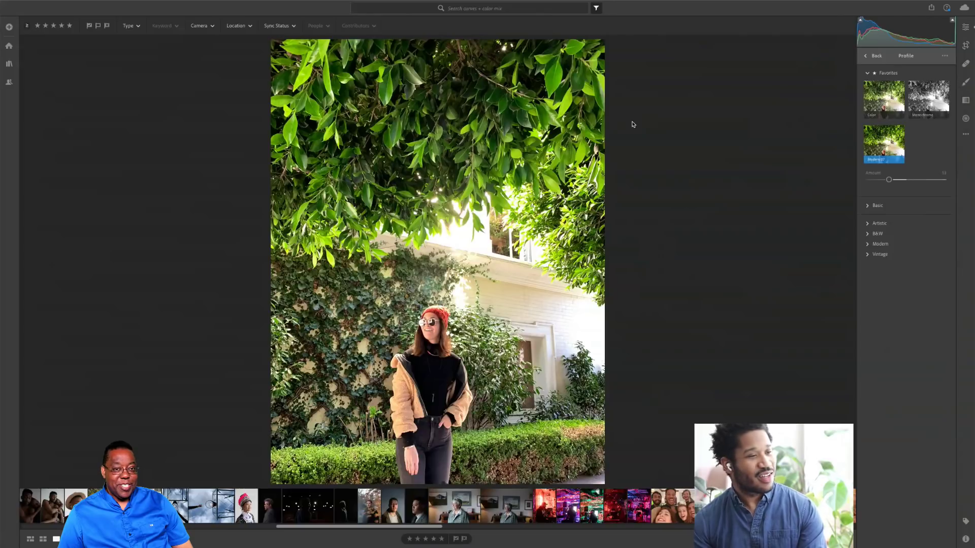
pyautogui.press('Escape')
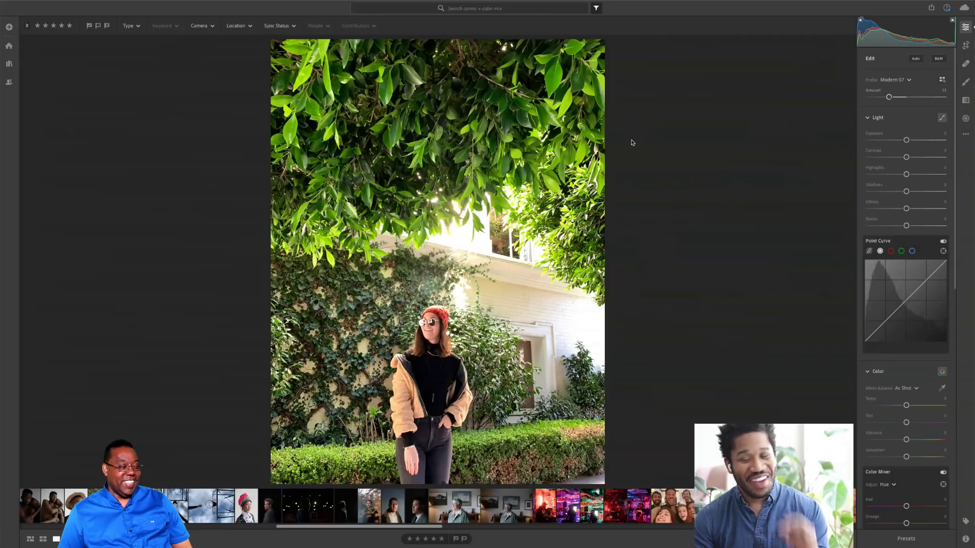
# Open the restaurant table photo for editing and apply the Vintage 09 profile
pyautogui.press('g')
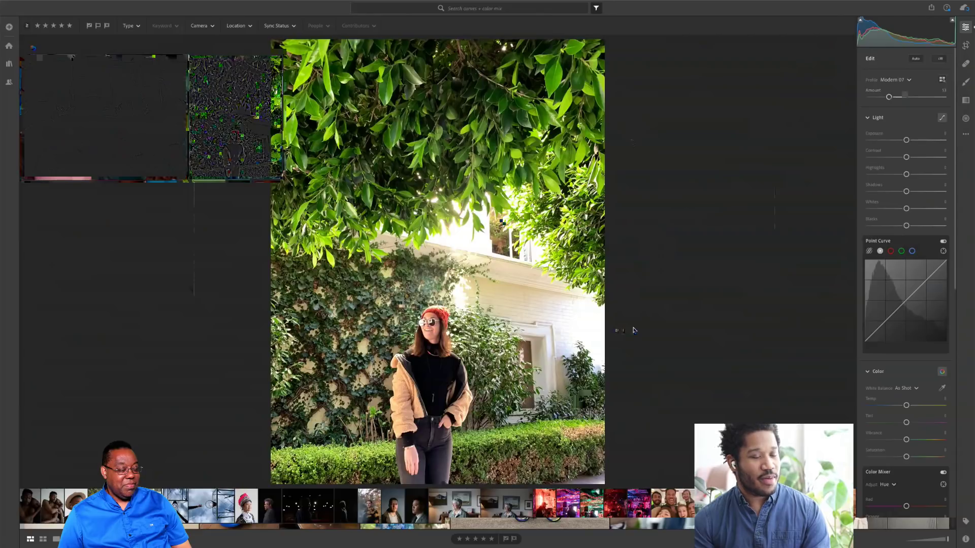
pyautogui.press('d')
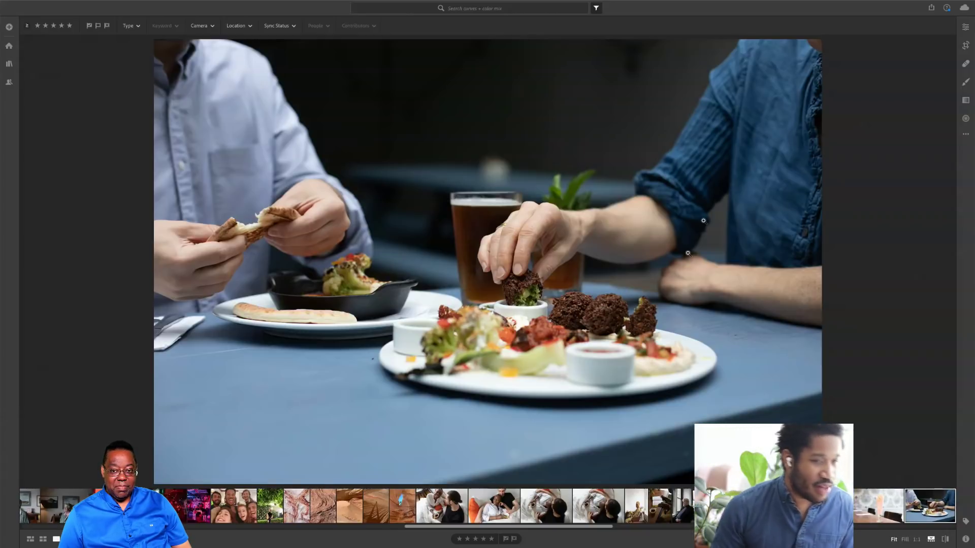
pyautogui.click(966, 26)
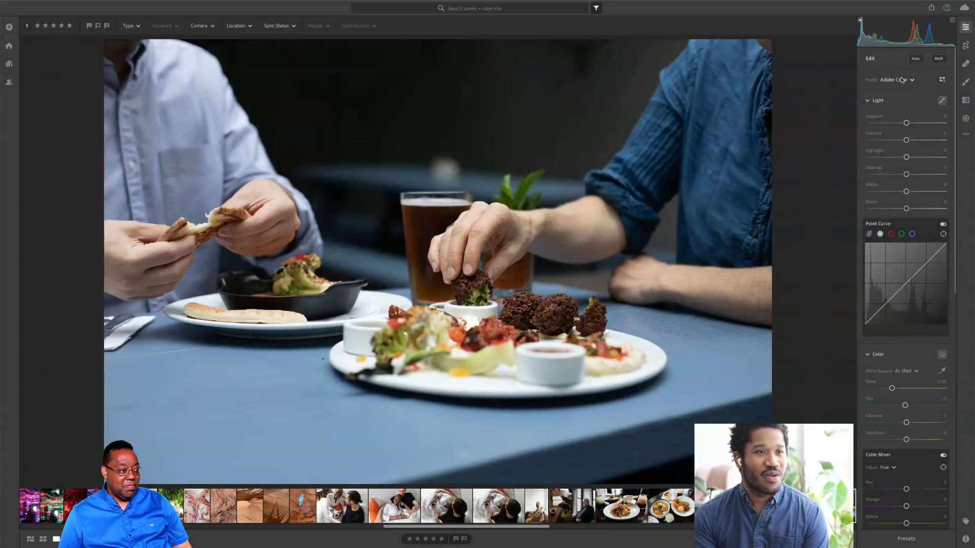
pyautogui.click(942, 81)
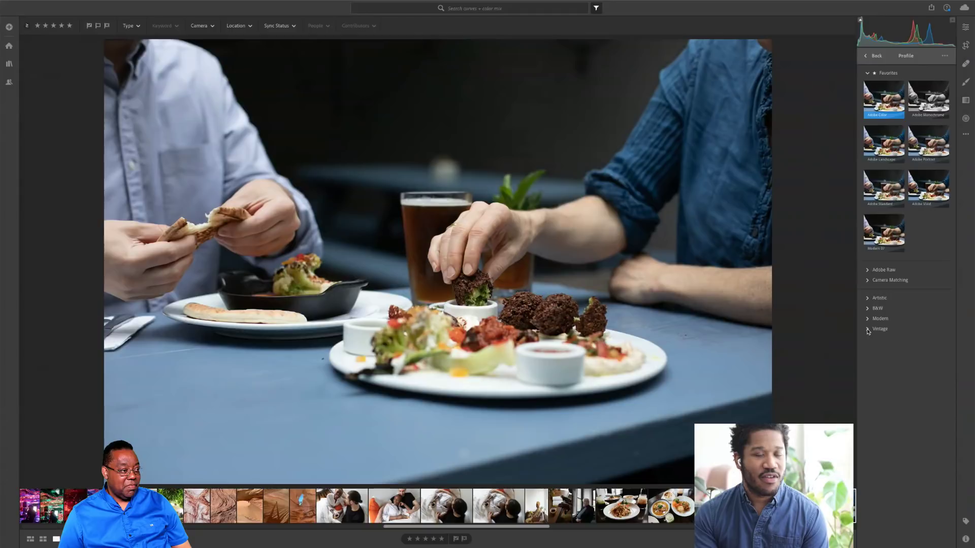
pyautogui.click(869, 331)
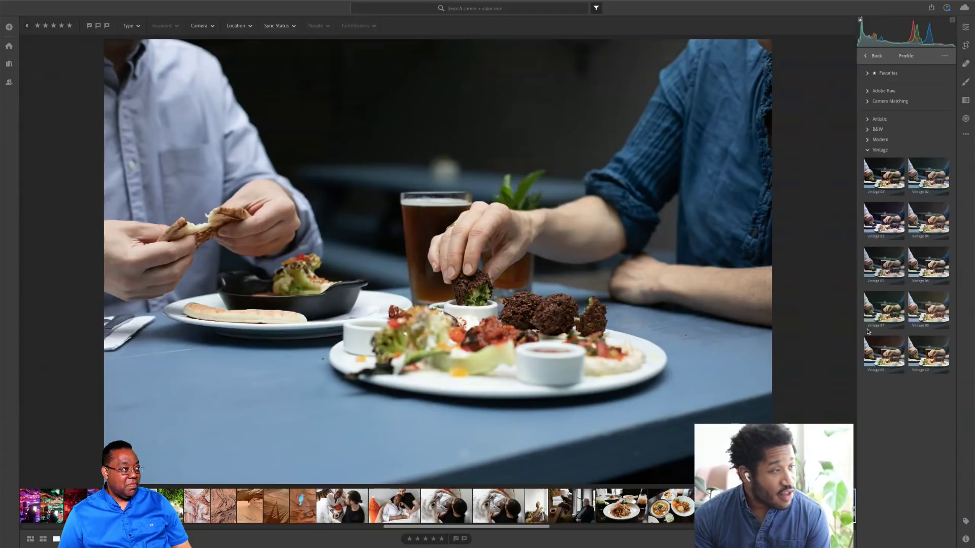
pyautogui.click(892, 360)
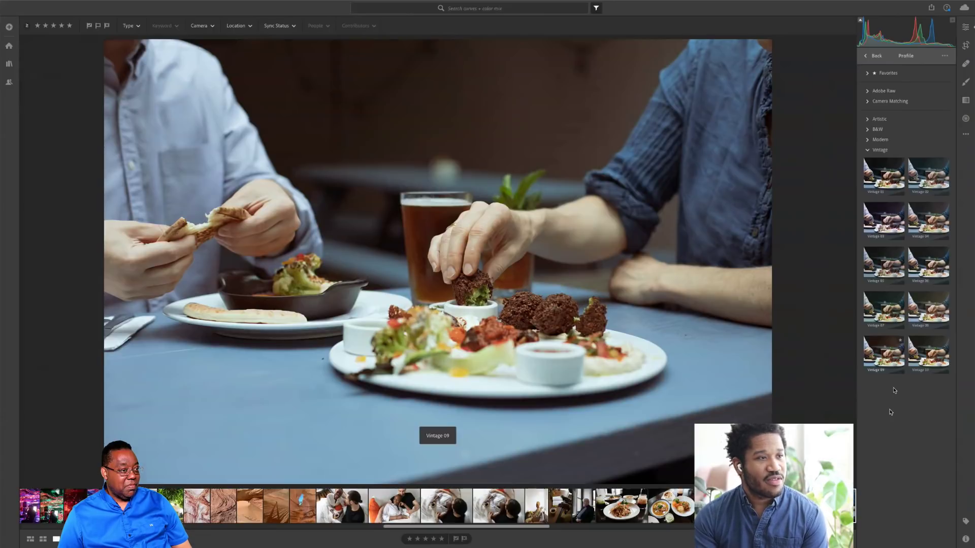
pyautogui.click(875, 368)
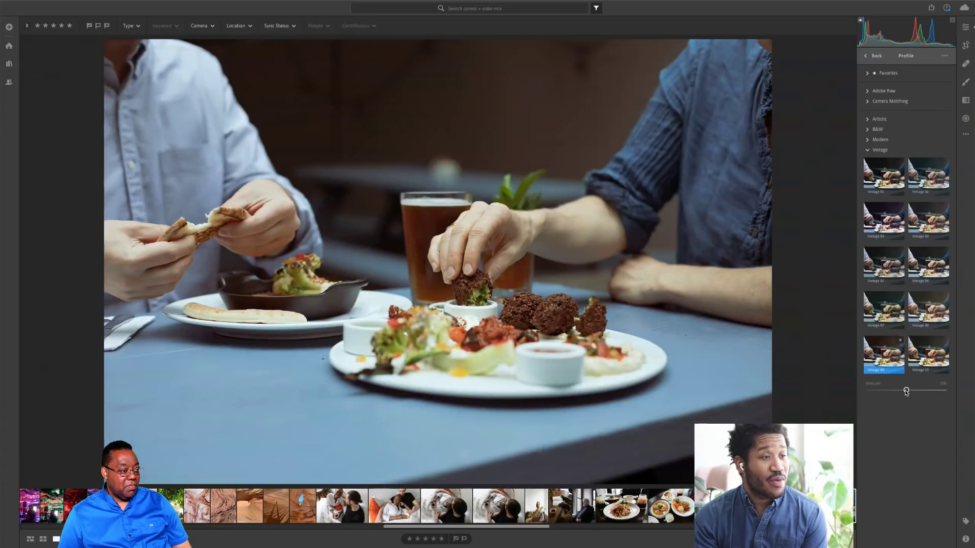
# Try stronger and default amounts for the Vintage 09 profile, keeping it slightly below 100
pyautogui.moveTo(906, 392); pyautogui.dragTo(931, 392)
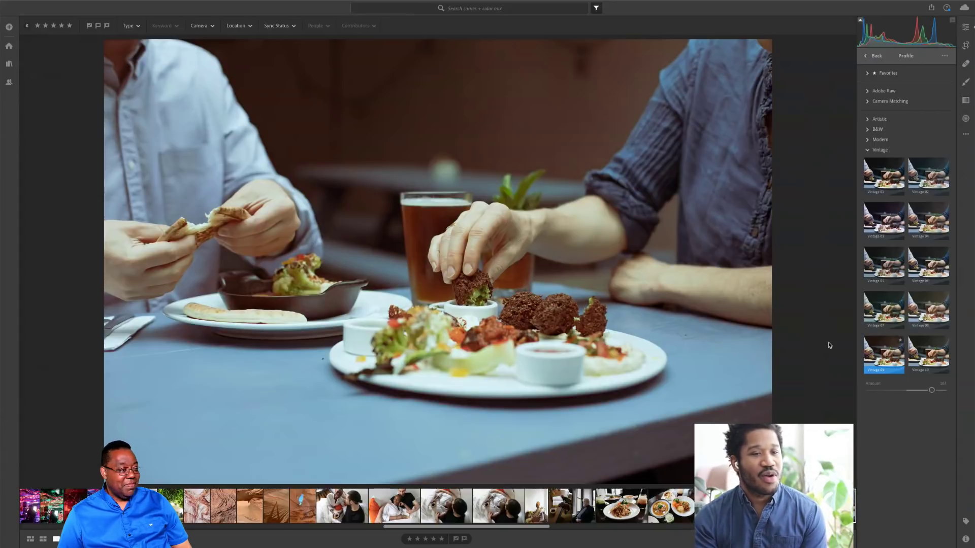
pyautogui.moveTo(931, 391); pyautogui.dragTo(908, 391)
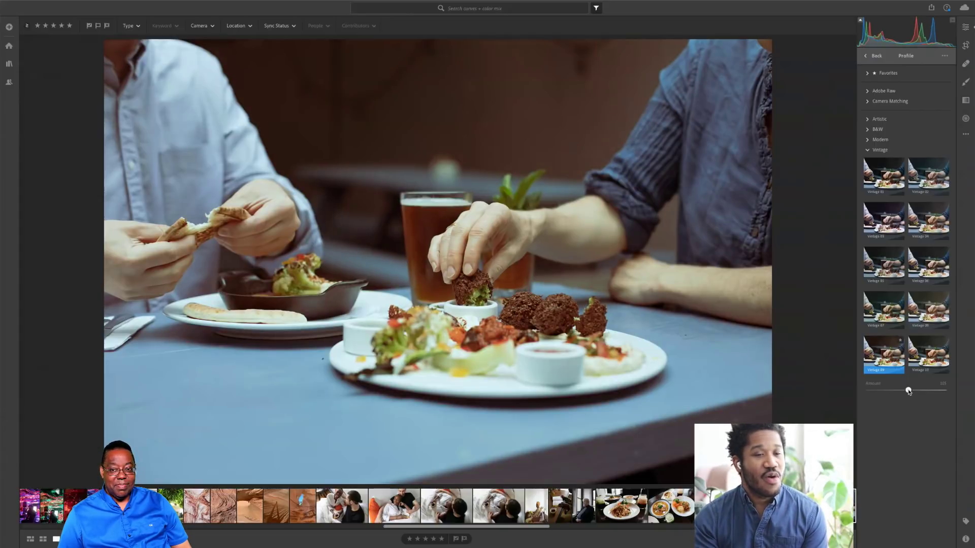
pyautogui.moveTo(909, 391); pyautogui.dragTo(899, 392)
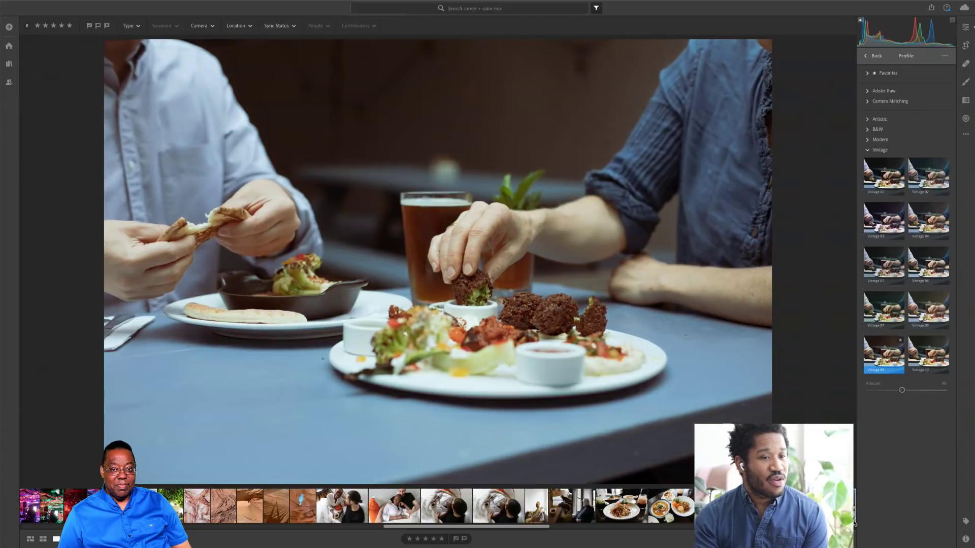
pyautogui.doubleClick(902, 390)
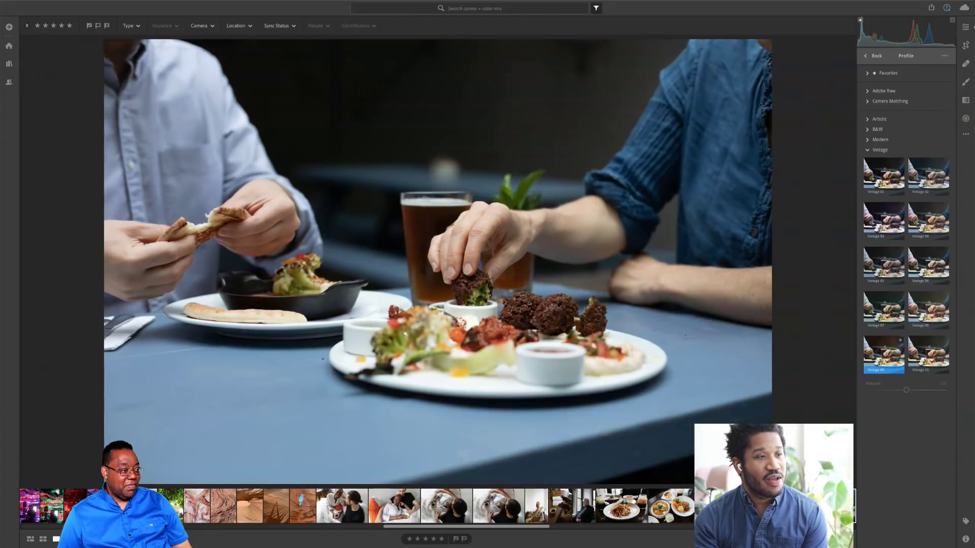
pyautogui.hotkey('ctrl', 'z')
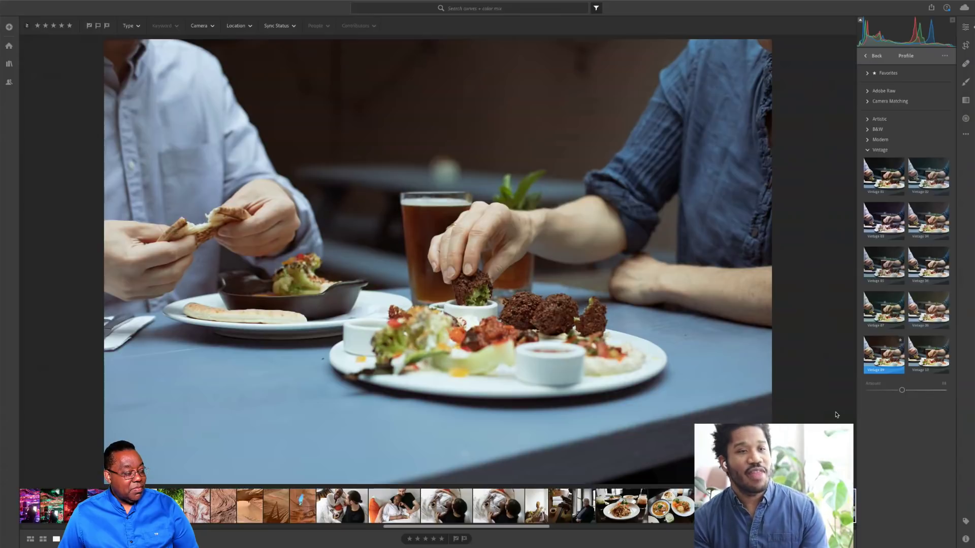
# Leave the profile browser and look over the photo's Color, Color Mixer and Effects settings
pyautogui.click(867, 57)
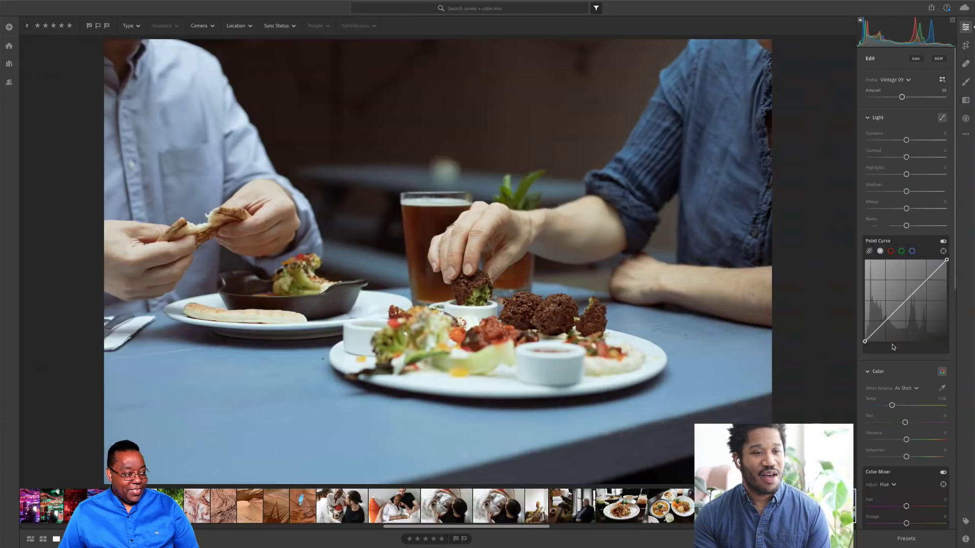
pyautogui.scroll(-5, 893, 347)
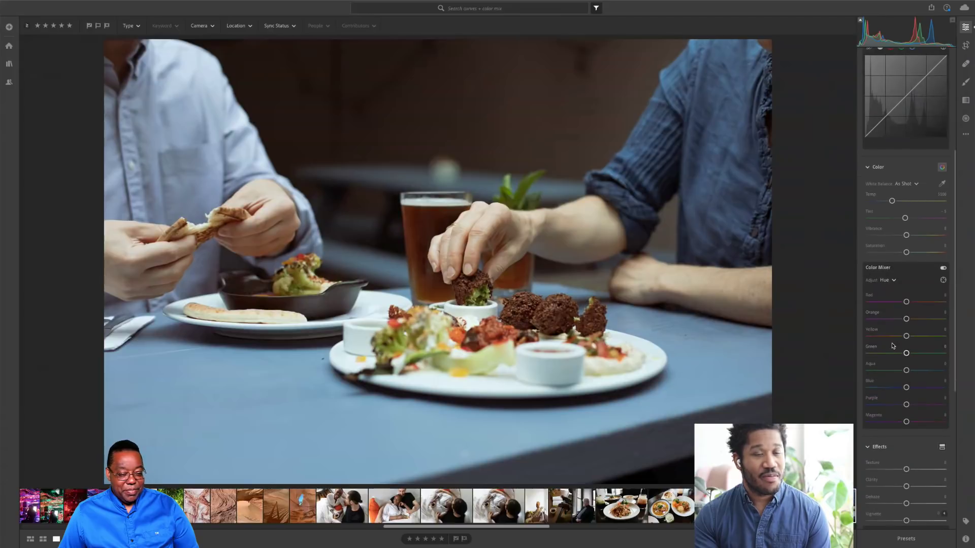
pyautogui.scroll(5, 893, 346)
pyautogui.scroll(-6, 893, 346)
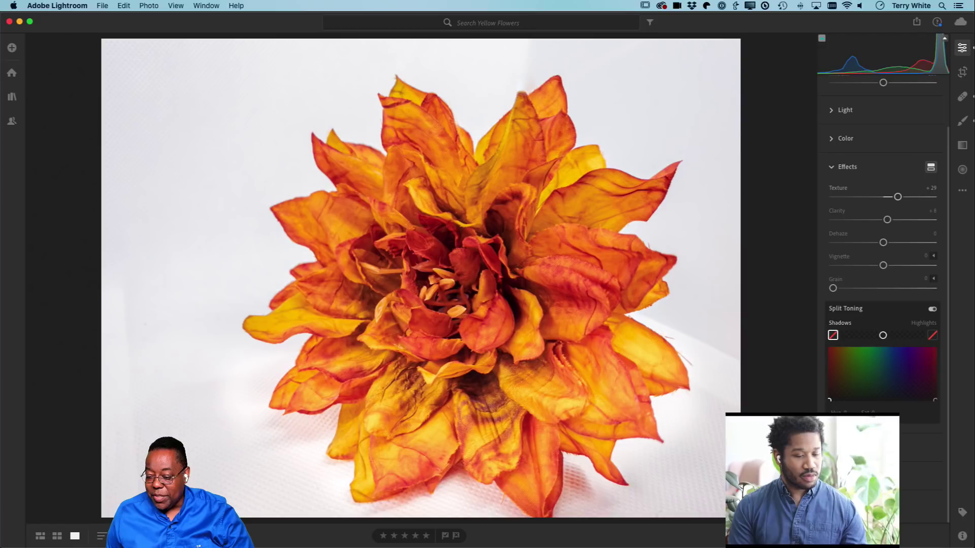
# Compare the flower photo's Sharpening at 0 and 150 in a close-up view, and settle it at 52
pyautogui.click(845, 447)
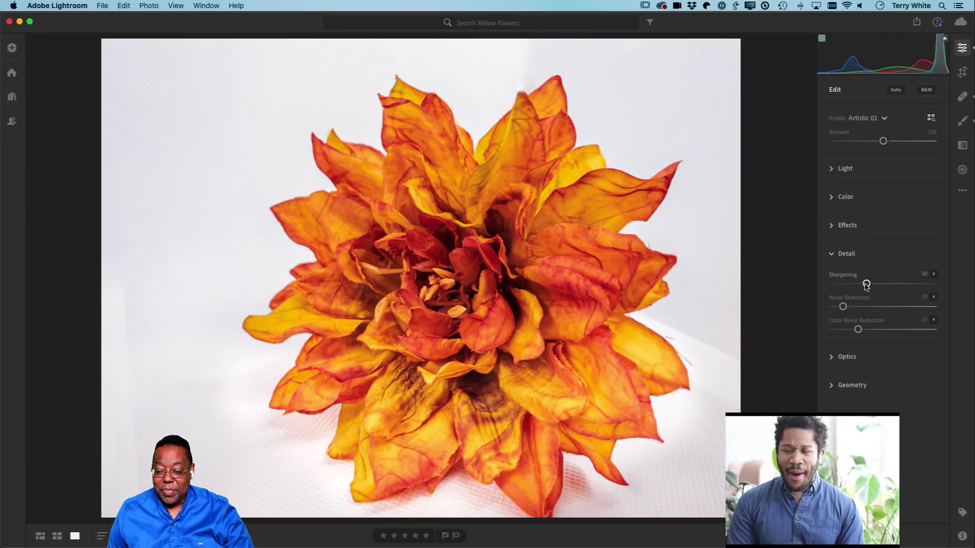
pyautogui.moveTo(866, 285); pyautogui.dragTo(831, 284)
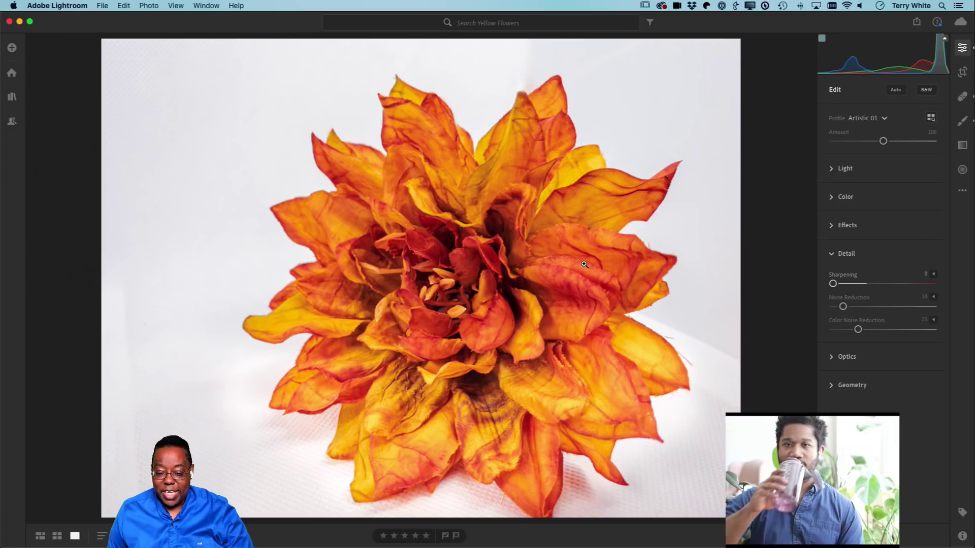
pyautogui.click(681, 288)
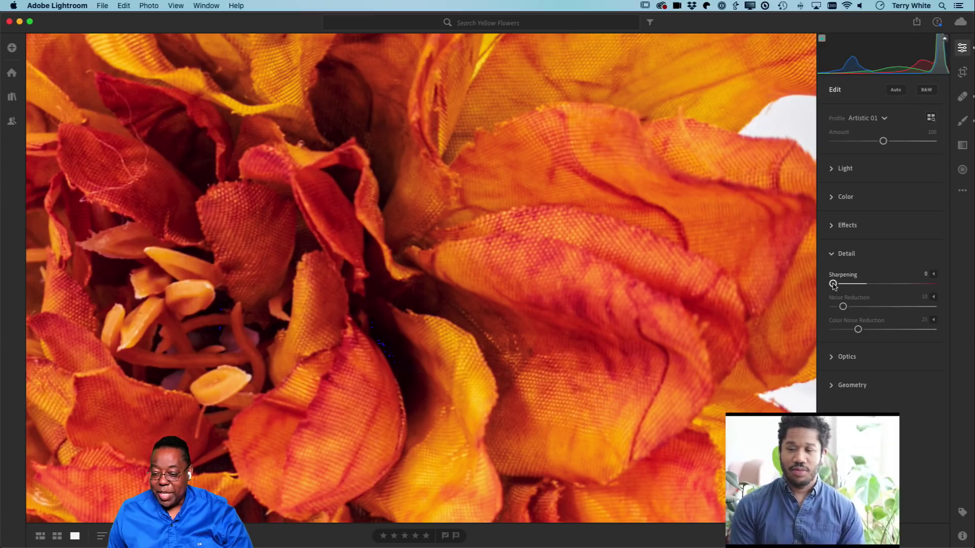
pyautogui.moveTo(833, 285); pyautogui.dragTo(949, 285)
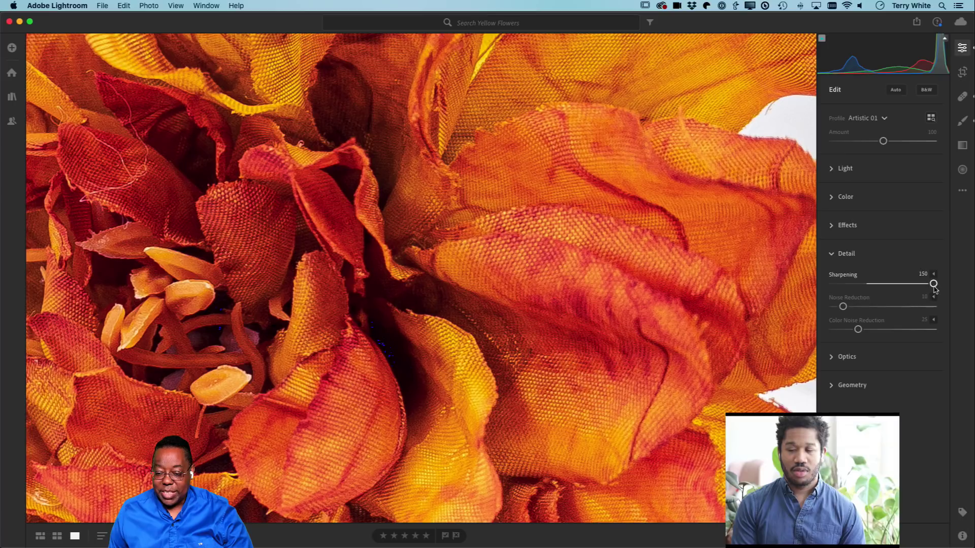
pyautogui.moveTo(933, 284); pyautogui.dragTo(812, 295)
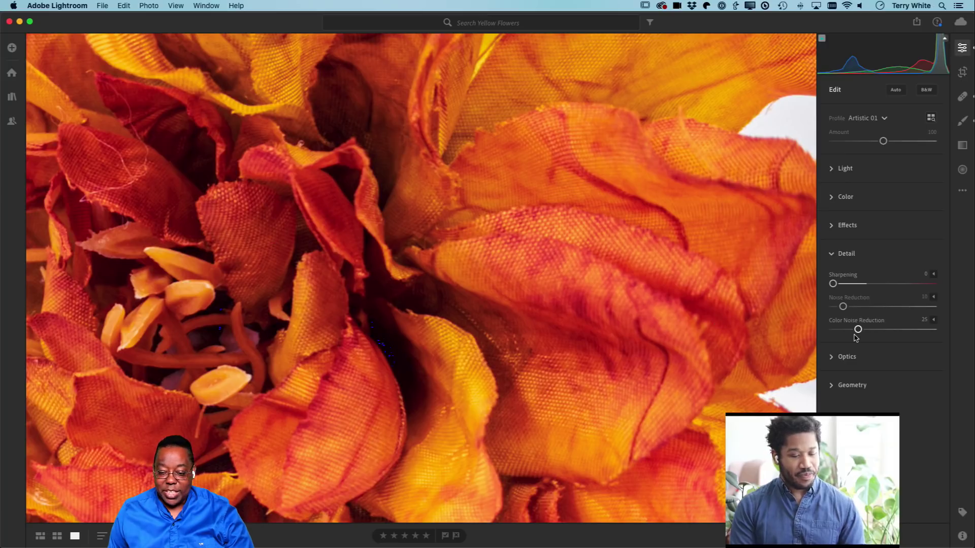
pyautogui.moveTo(833, 284); pyautogui.dragTo(964, 288)
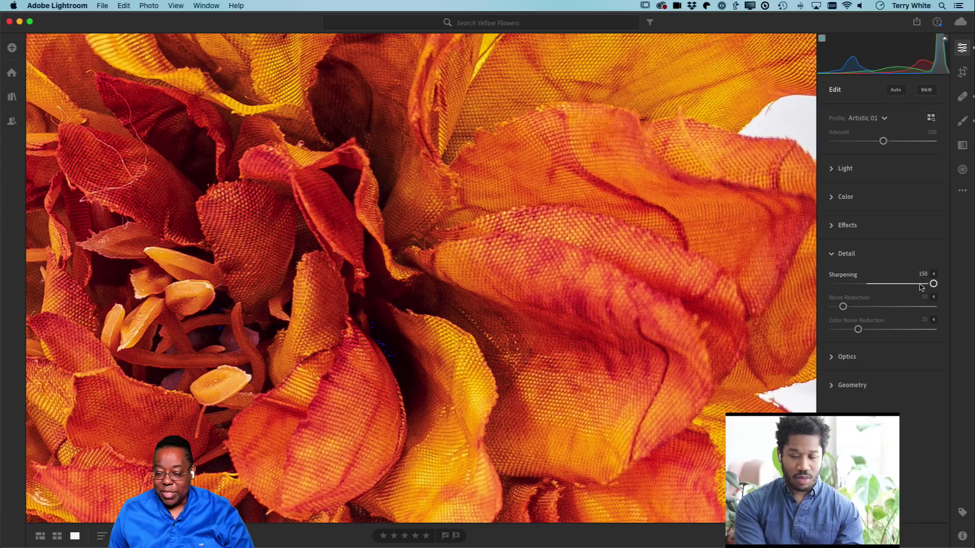
pyautogui.moveTo(933, 284); pyautogui.dragTo(867, 284)
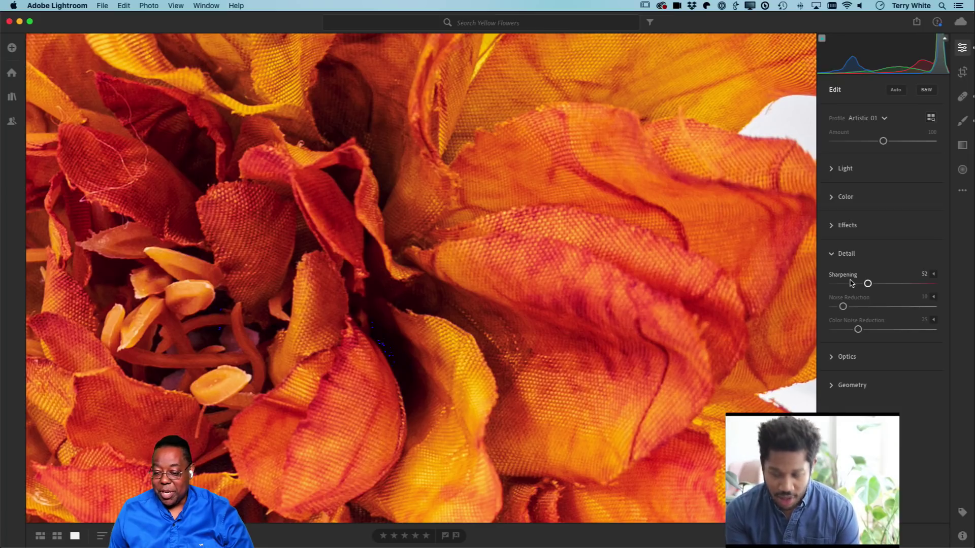
# Reset the flower photo's Texture and Clarity effects to 0 and return to the full photo view
pyautogui.click(830, 226)
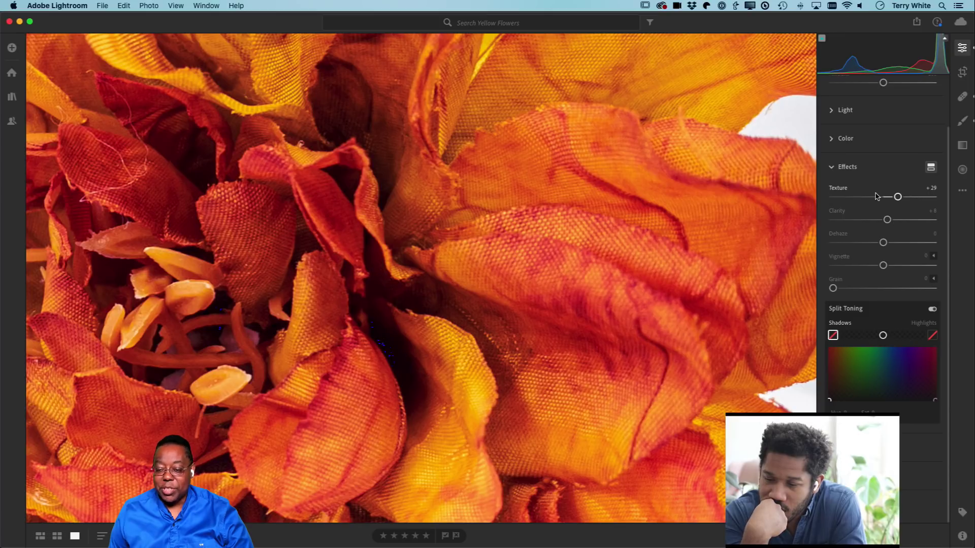
pyautogui.doubleClick(897, 197)
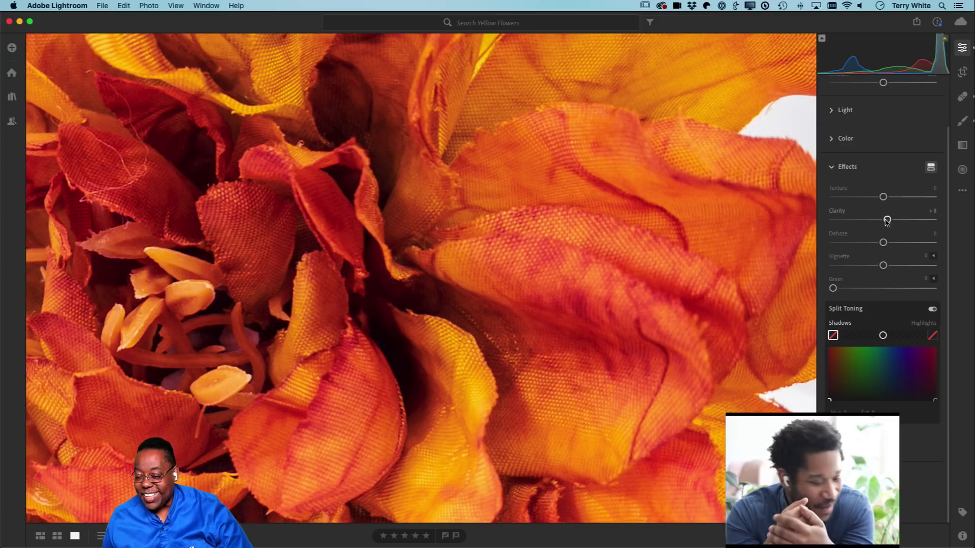
pyautogui.moveTo(887, 220); pyautogui.dragTo(883, 221)
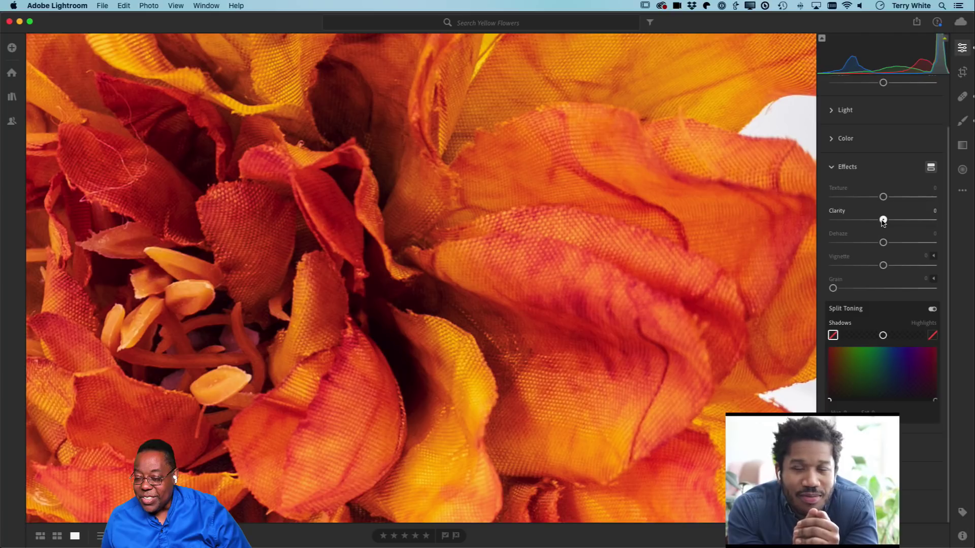
pyautogui.click(618, 256)
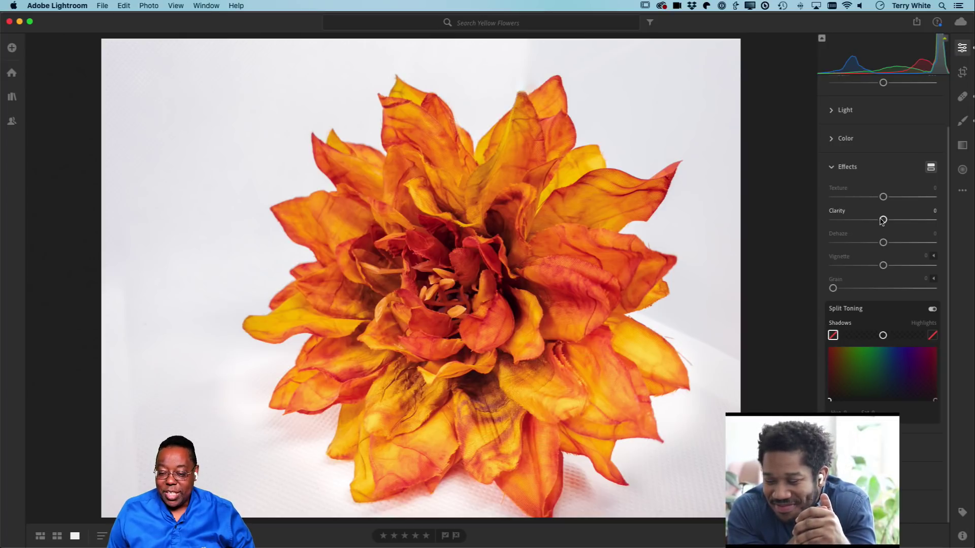
# Try the flower photo's Clarity at -100, +100 and +21, and settle it at +8
pyautogui.moveTo(883, 221); pyautogui.dragTo(833, 219)
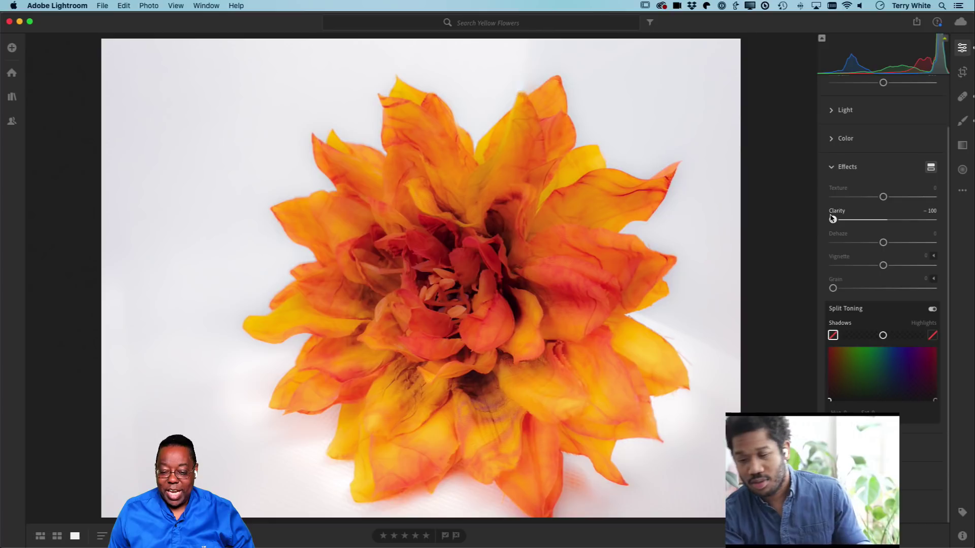
pyautogui.moveTo(832, 218); pyautogui.dragTo(835, 219)
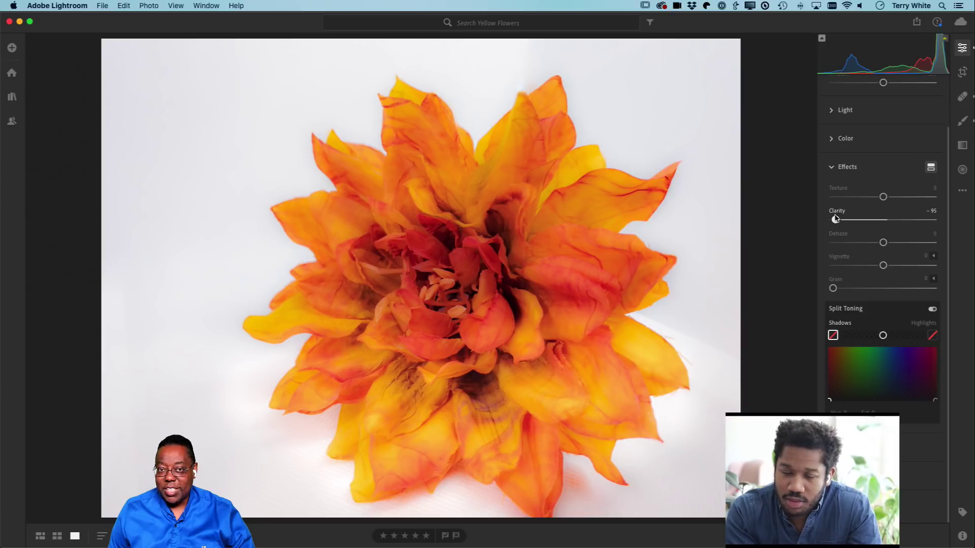
pyautogui.moveTo(835, 219); pyautogui.dragTo(933, 220)
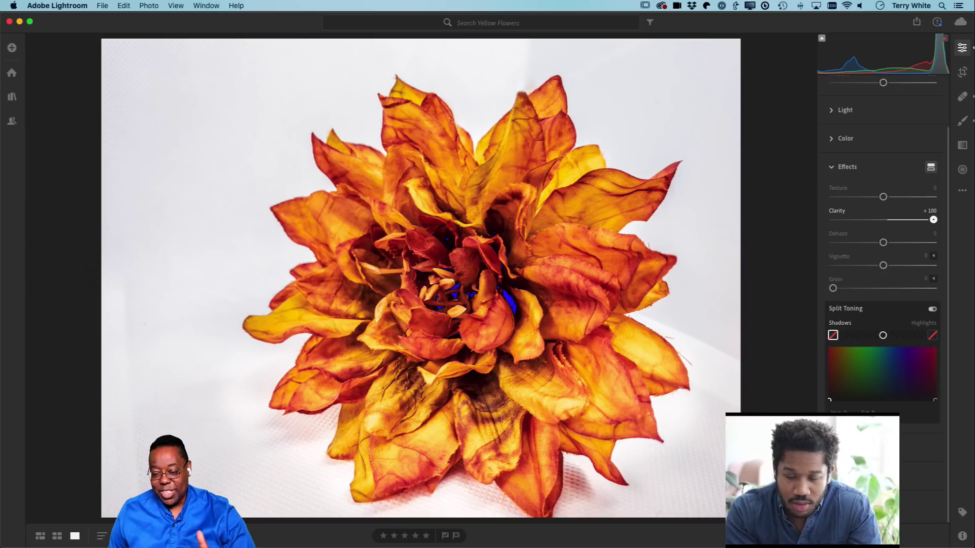
pyautogui.moveTo(933, 219); pyautogui.dragTo(894, 224)
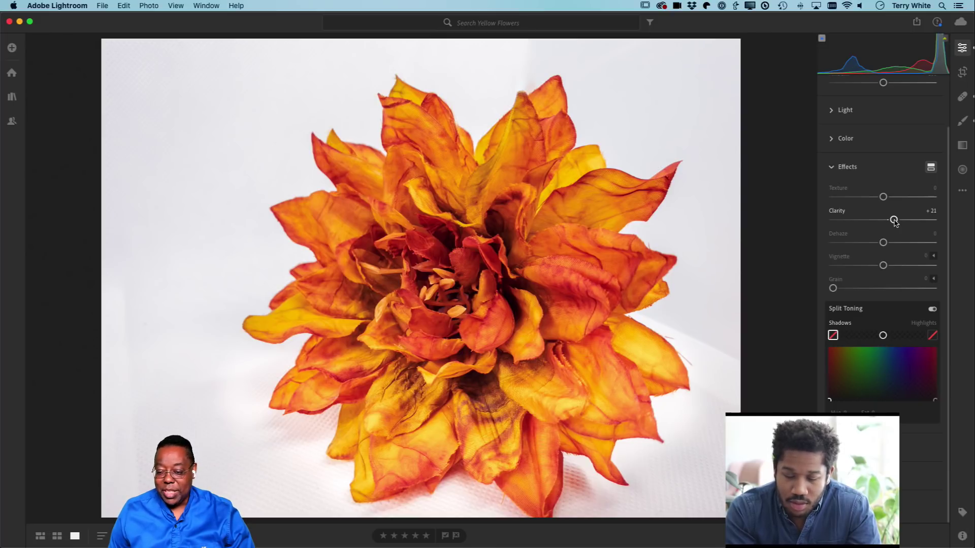
pyautogui.moveTo(893, 221); pyautogui.dragTo(888, 223)
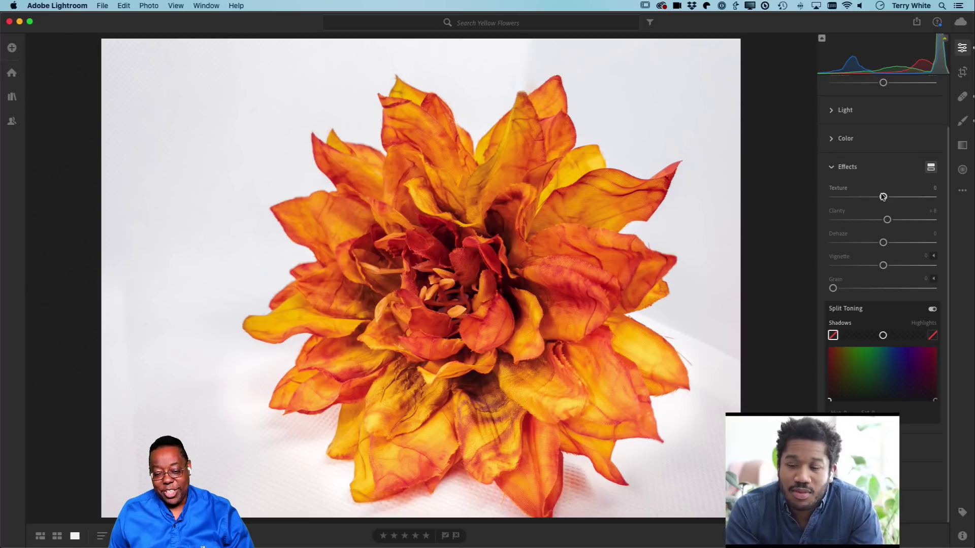
# Try Texture at +16 on the full flower and +63 in close-up, resetting it to 0 each time
pyautogui.moveTo(883, 196)
pyautogui.mouseDown()
pyautogui.moveTo(921, 197)
pyautogui.moveTo(891, 197)
pyautogui.mouseUp()
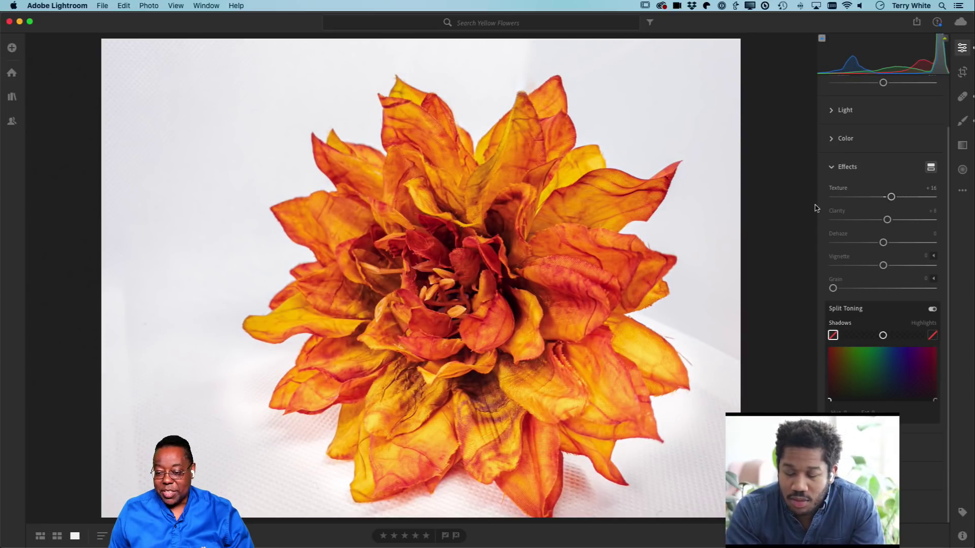
pyautogui.doubleClick(891, 197)
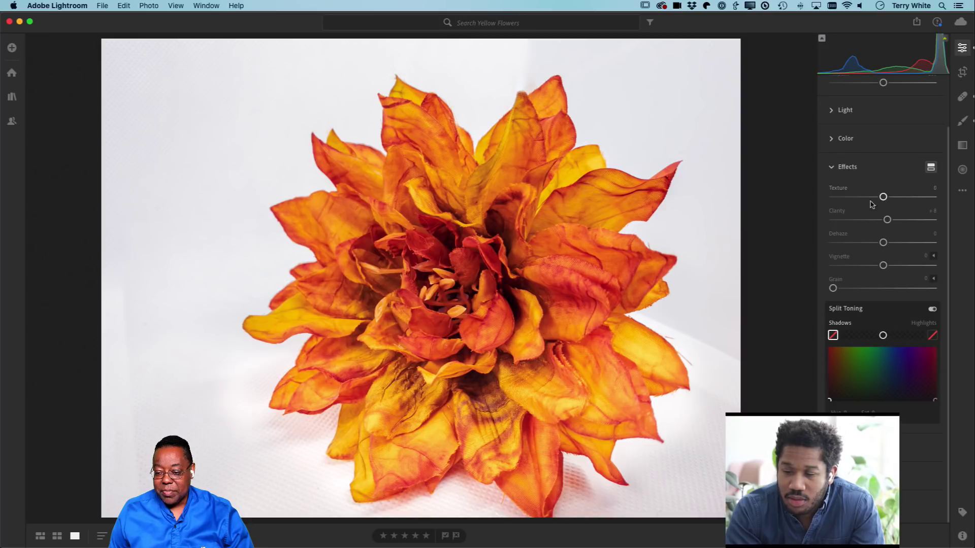
pyautogui.click(435, 264)
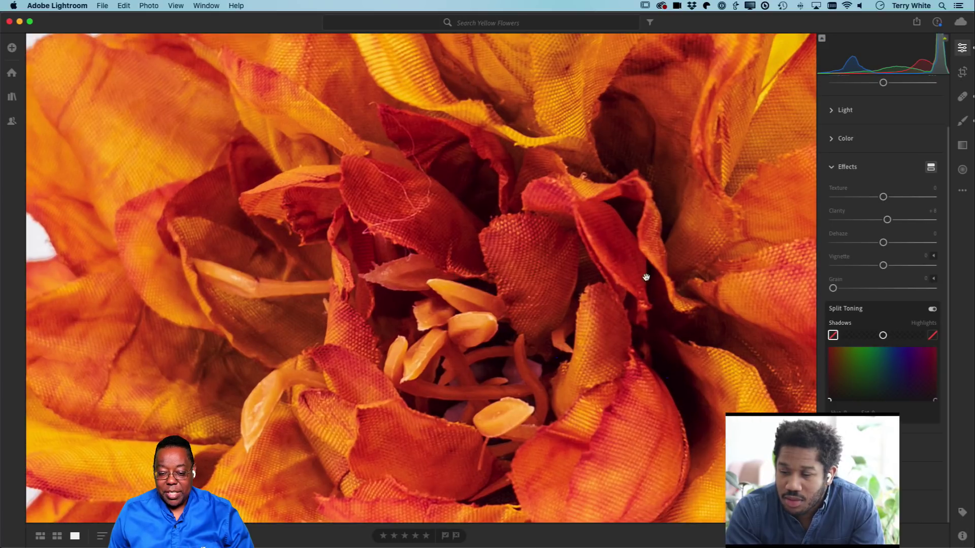
pyautogui.moveTo(883, 197); pyautogui.dragTo(916, 198)
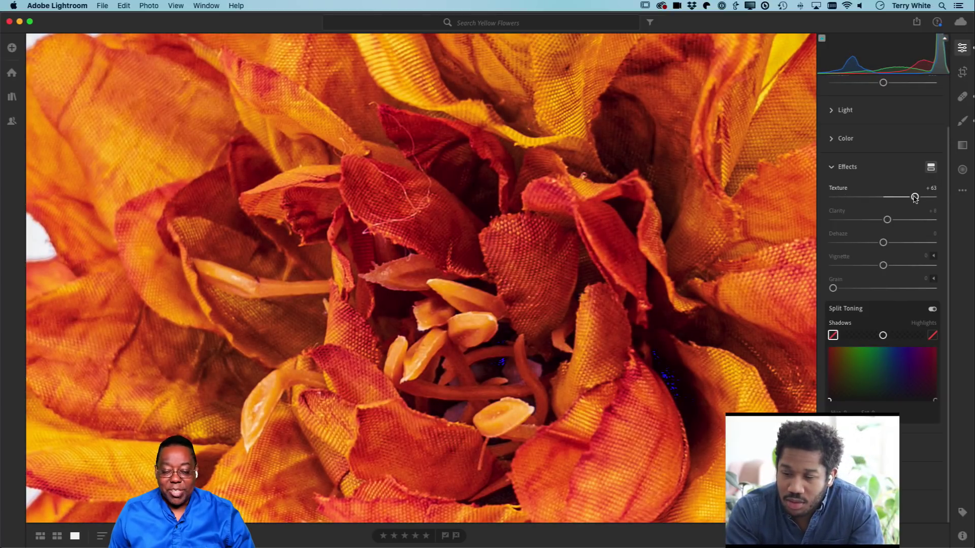
pyautogui.doubleClick(914, 197)
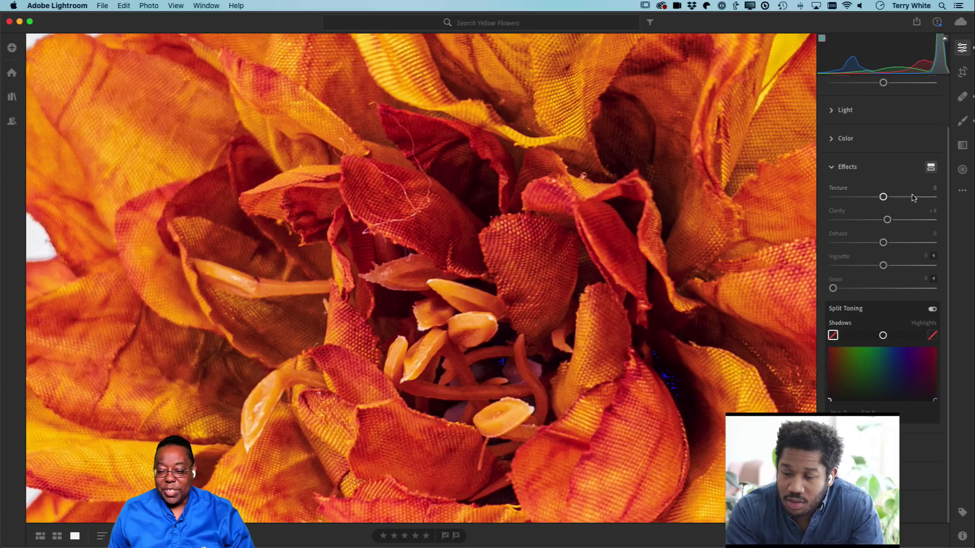
# Set Texture to -1 and try Clarity at +10 and +27, then reduce Clarity in the full flower view
pyautogui.moveTo(887, 220)
pyautogui.mouseDown()
pyautogui.moveTo(936, 216)
pyautogui.moveTo(830, 220)
pyautogui.moveTo(943, 229)
pyautogui.moveTo(884, 232)
pyautogui.mouseUp()
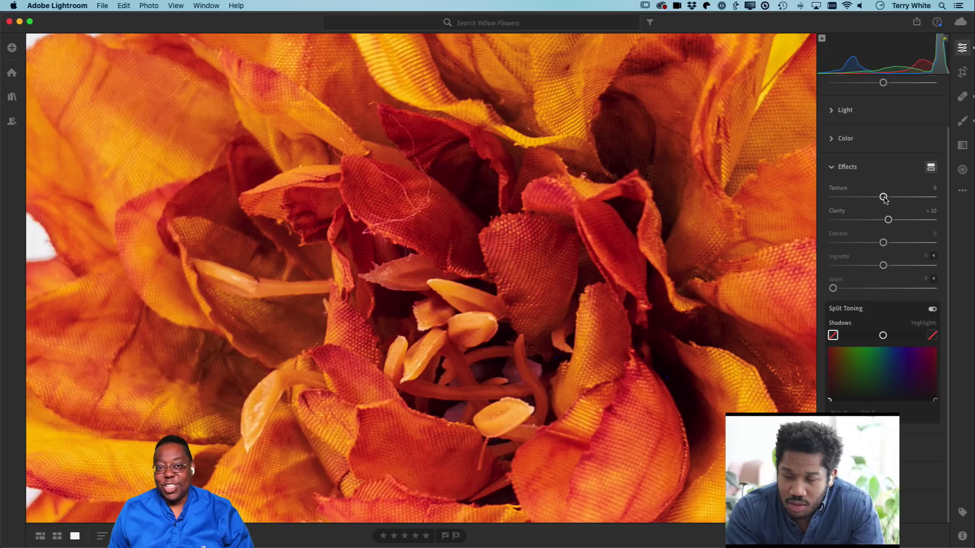
pyautogui.moveTo(884, 199); pyautogui.dragTo(897, 222)
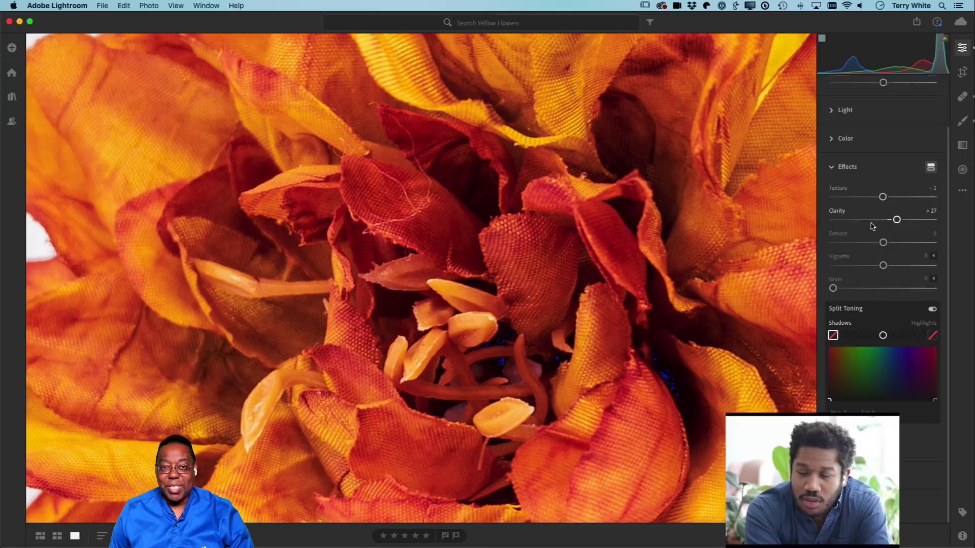
pyautogui.click(604, 217)
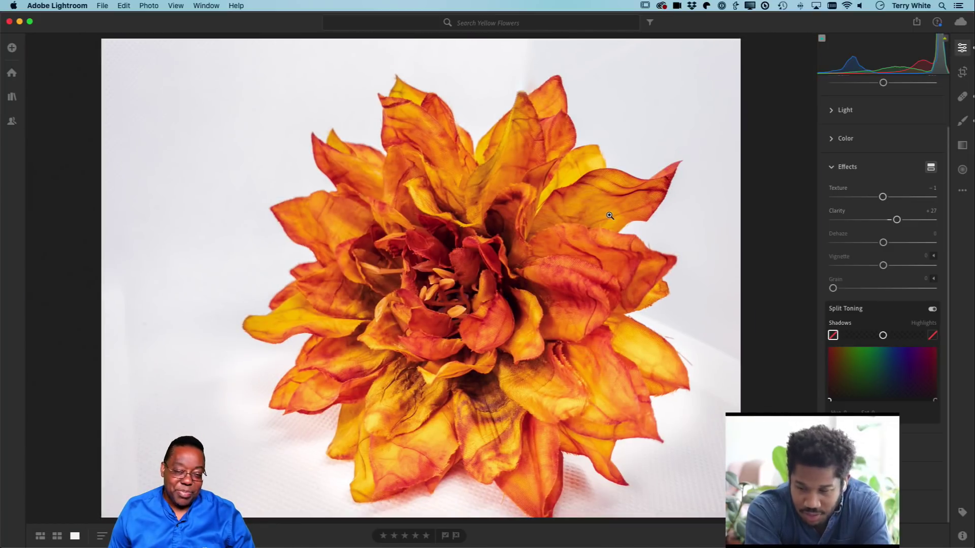
pyautogui.moveTo(897, 220); pyautogui.dragTo(888, 223)
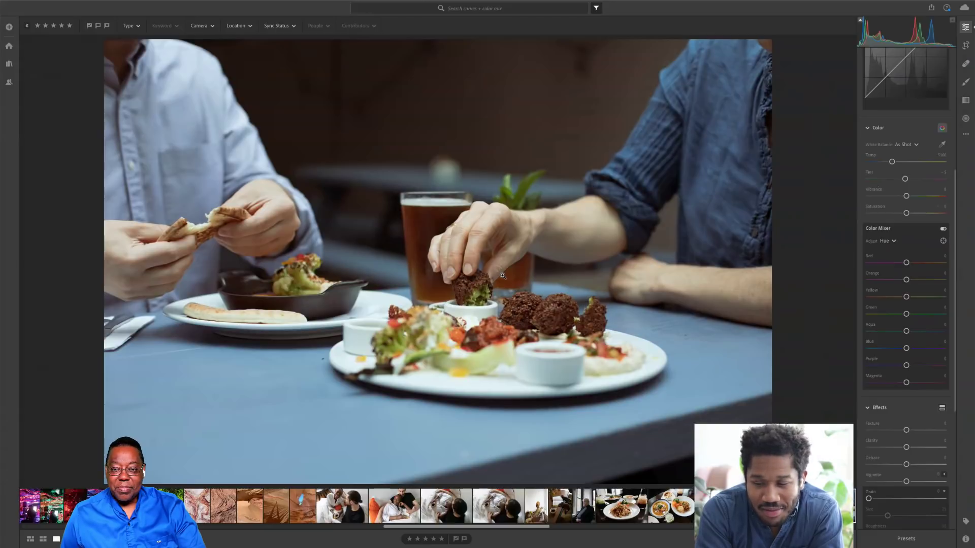
# Rate the restaurant table photo two stars and look at the neighbouring red cocktail photo before going back
pyautogui.moveTo(641, 3)
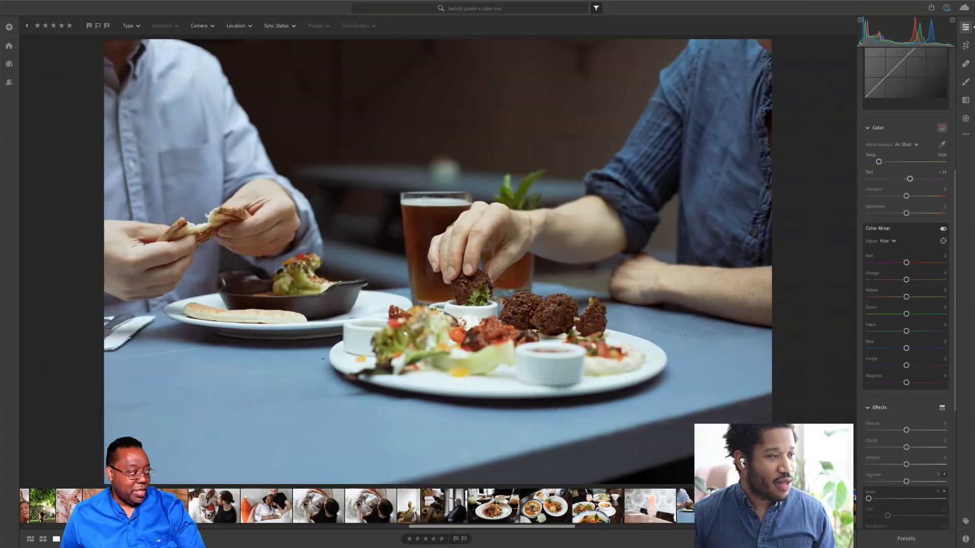
pyautogui.moveTo(891, 162); pyautogui.dragTo(880, 161)
pyautogui.press('2')
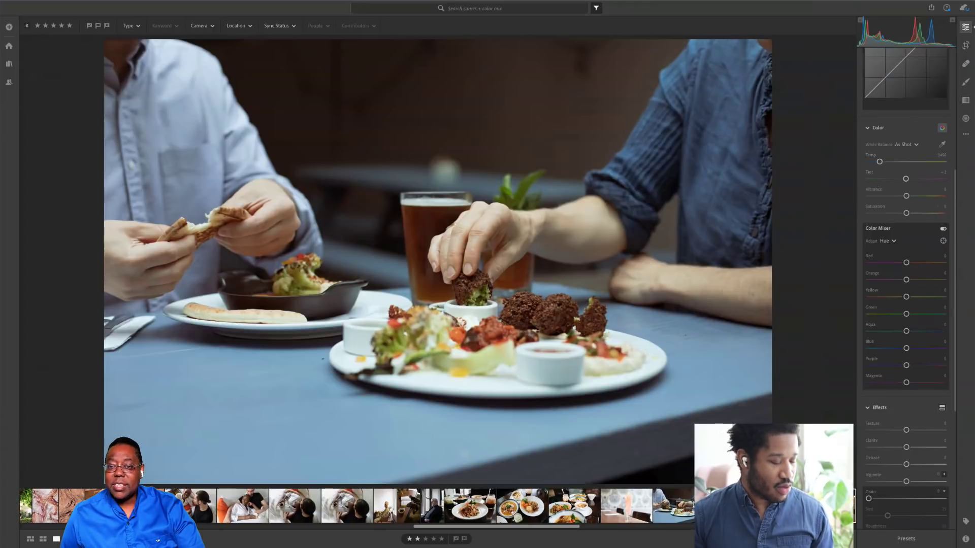
pyautogui.press('Right')
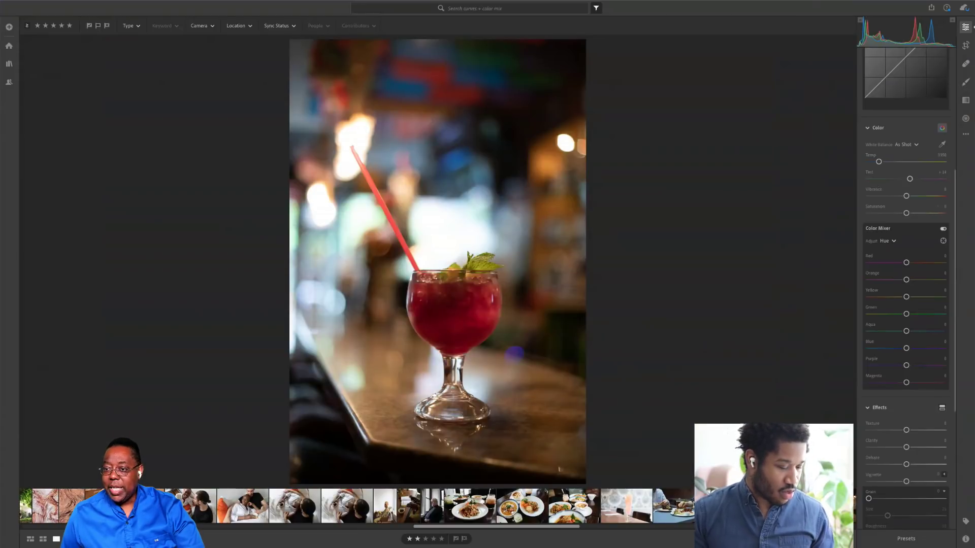
pyautogui.press('Left')
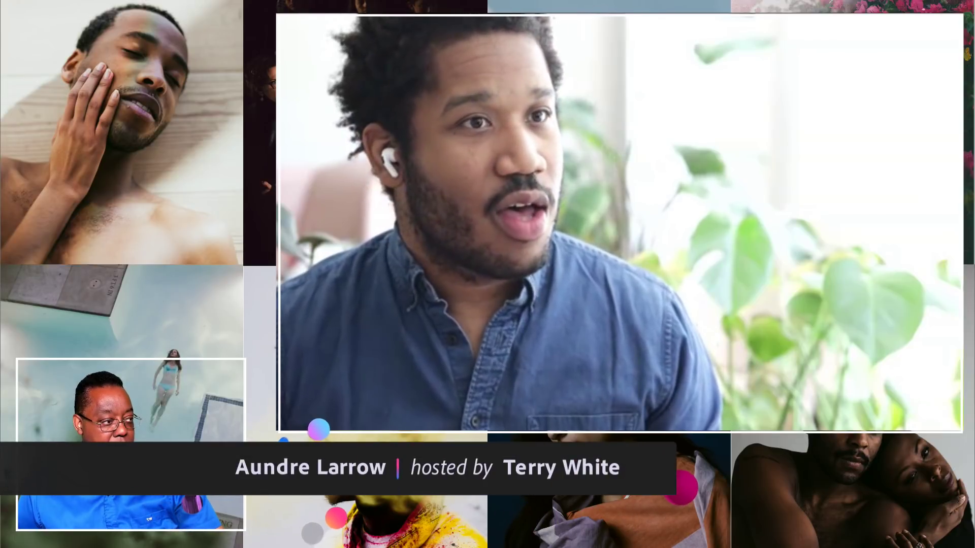
# Preview the eatingemotion.jpg moodboard and the bio document on the desktop, closing each preview
pyautogui.press('space')
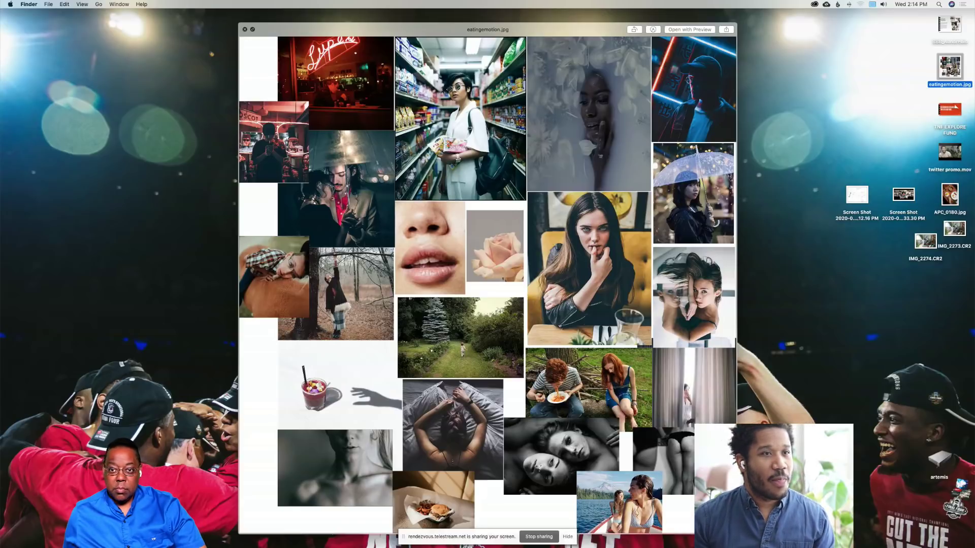
pyautogui.press('space')
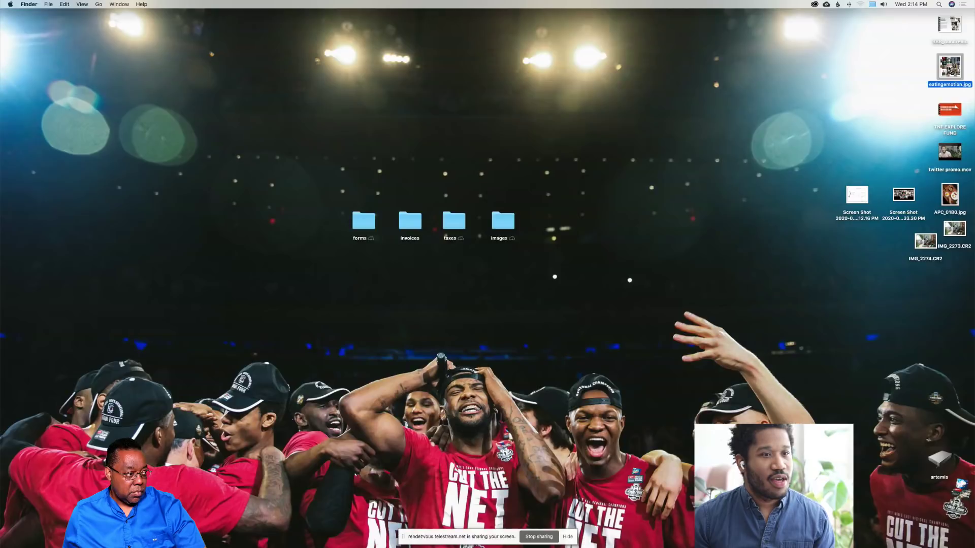
pyautogui.click(947, 23)
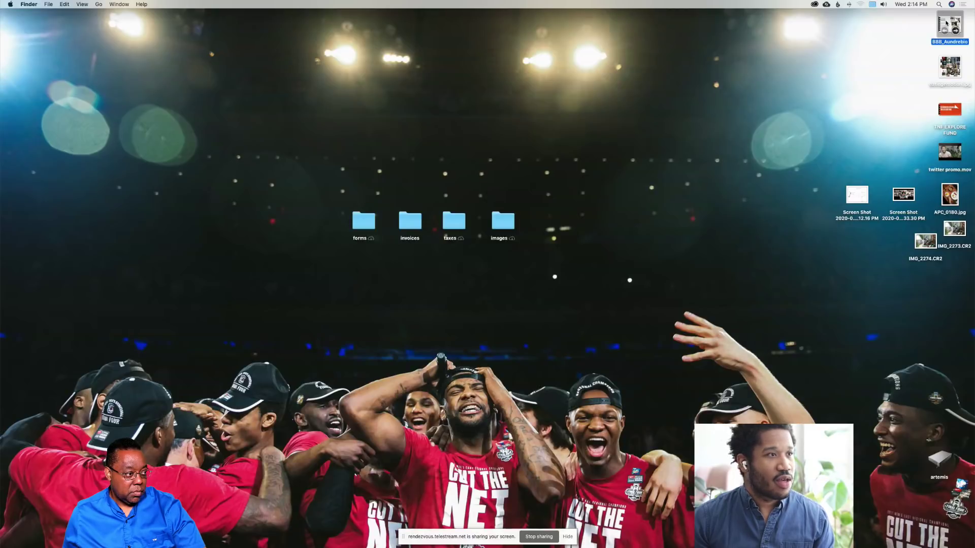
pyautogui.press('space')
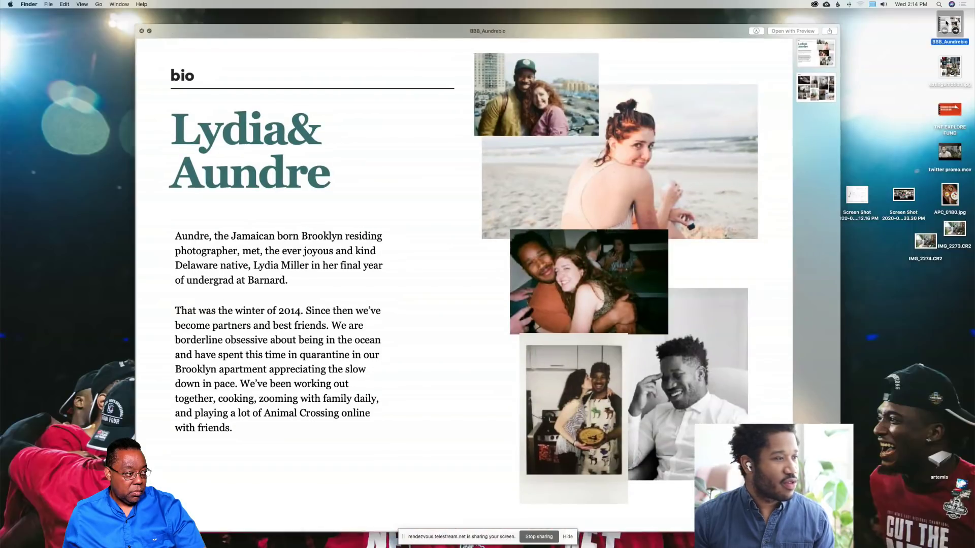
pyautogui.press('space')
# Open the iCloud Documents folder in a new Finder window, repositioning and enlarging the window
pyautogui.moveTo(2, 207)
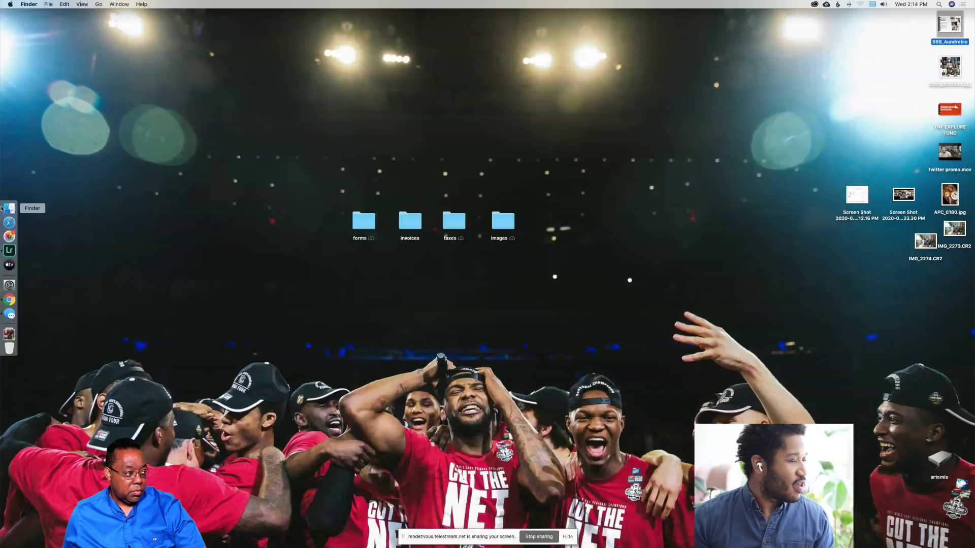
pyautogui.click(3, 208)
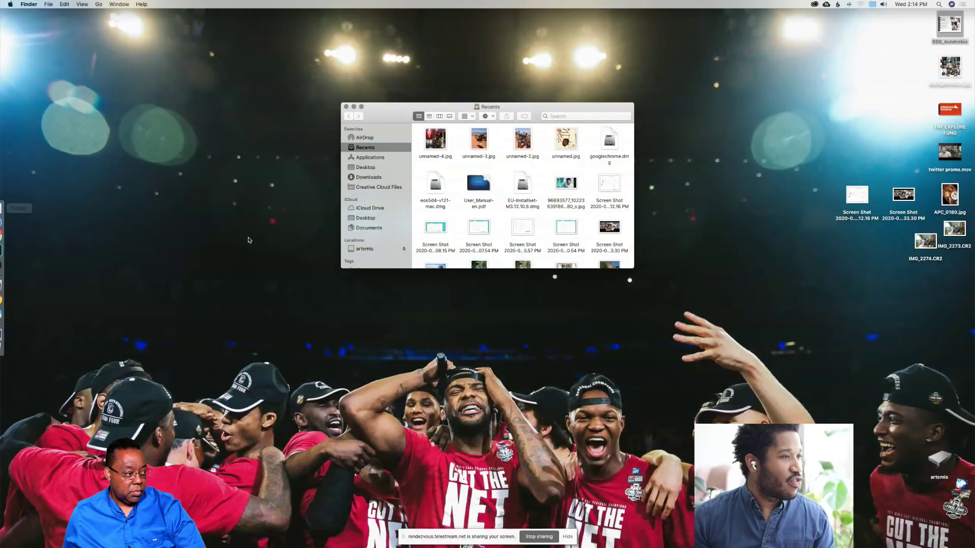
pyautogui.moveTo(420, 108); pyautogui.dragTo(383, 97)
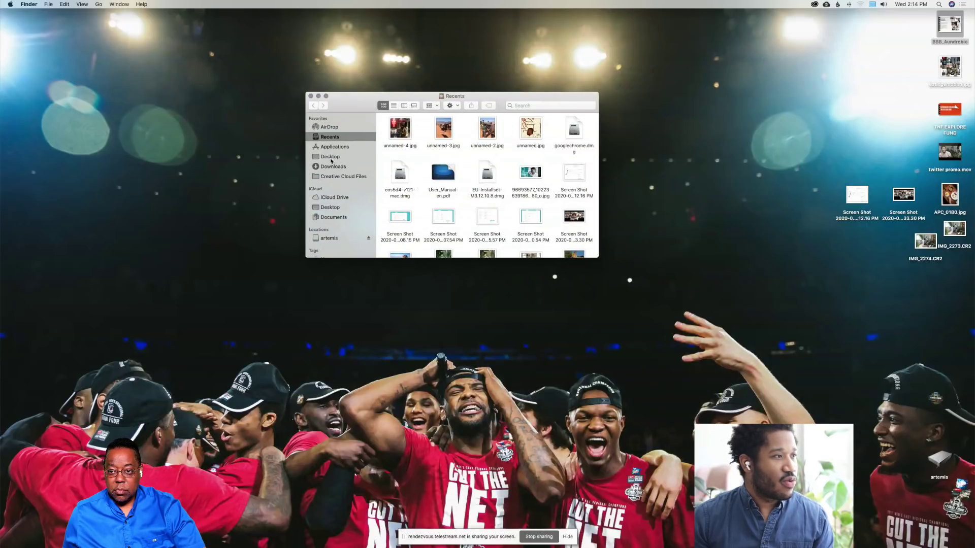
pyautogui.click(334, 218)
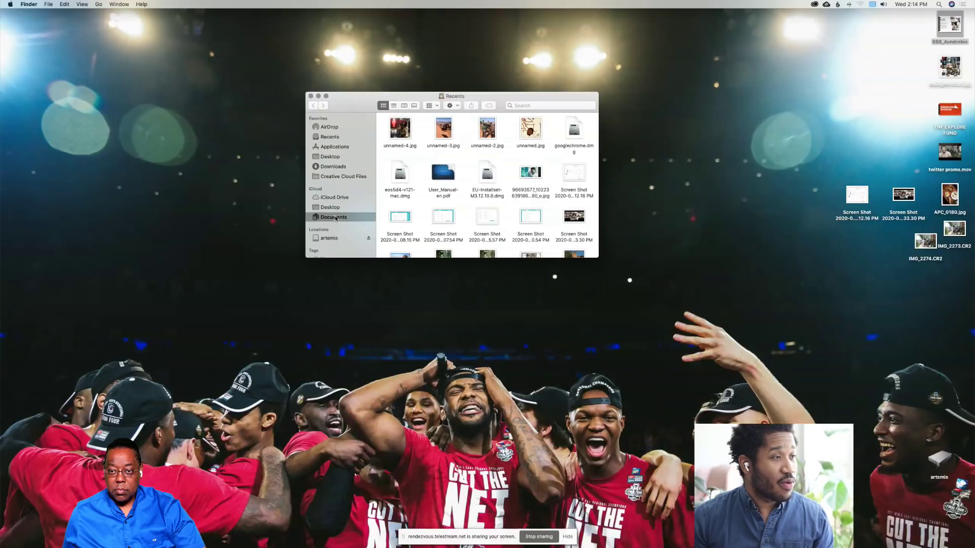
pyautogui.moveTo(599, 258); pyautogui.dragTo(695, 343)
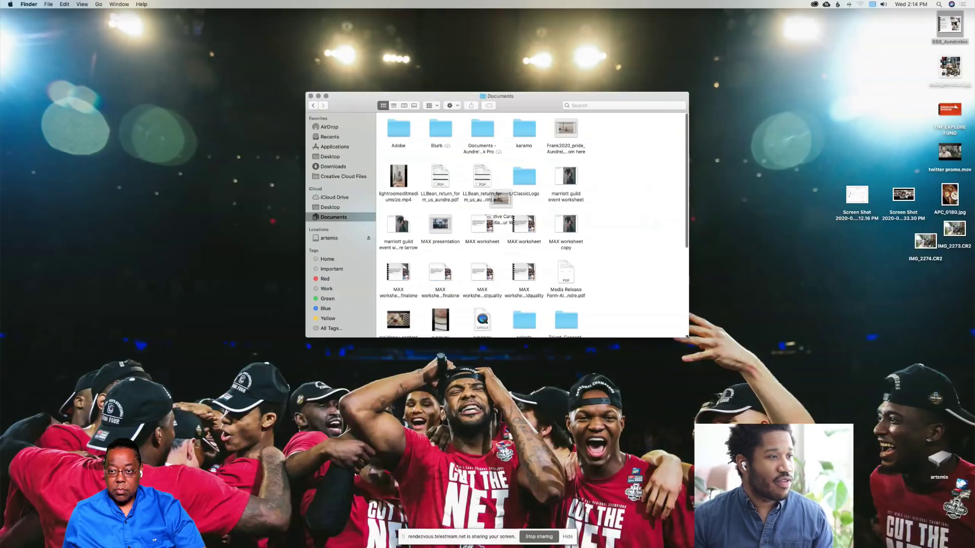
# Find the Stella Artois treatment file near the end of the Documents folder and preview it
pyautogui.scroll(-5, 578, 250)
pyautogui.scroll(1, 572, 305)
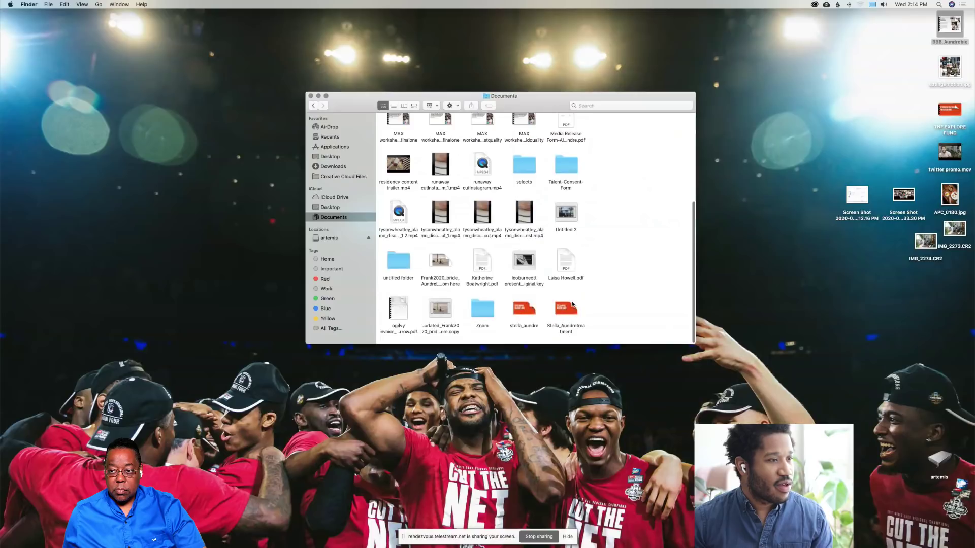
pyautogui.click(562, 306)
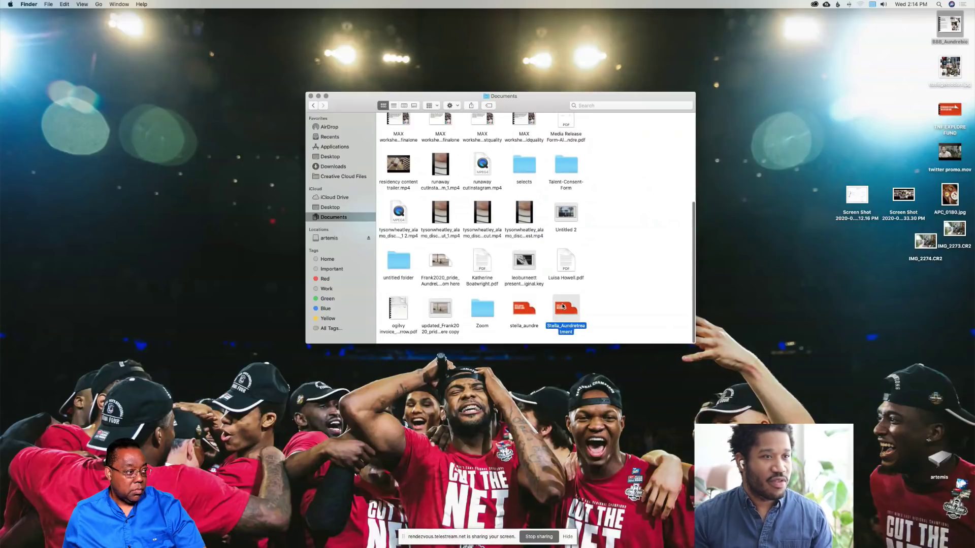
pyautogui.press('space')
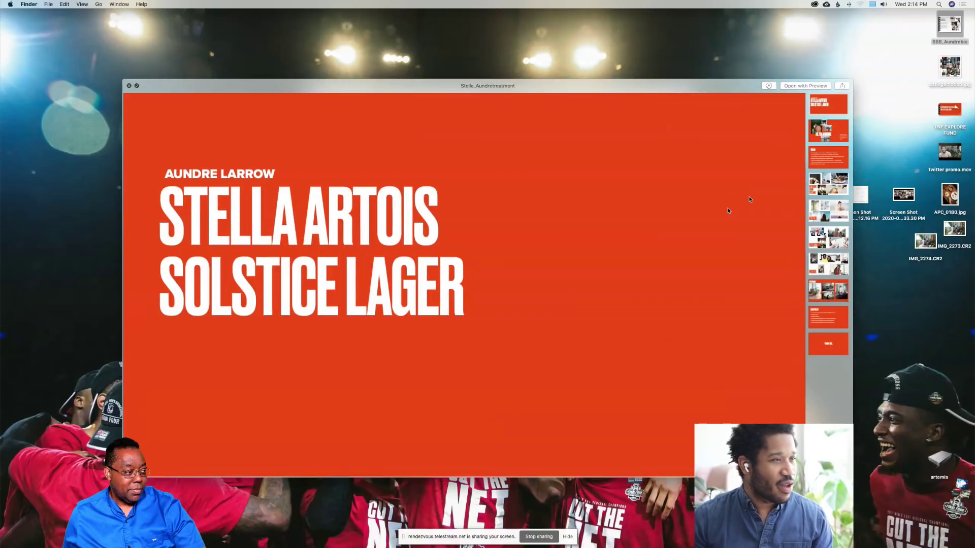
# View the treatment's Interior Food Styling, Beach, Rooftop, Inside and My Home pages, return to Beach, and close the preview
pyautogui.click(828, 183)
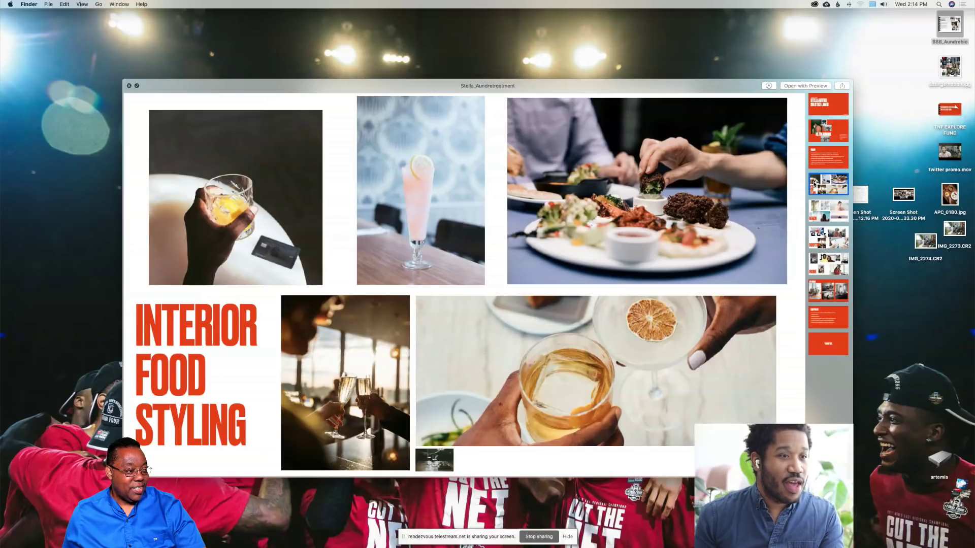
pyautogui.click(834, 218)
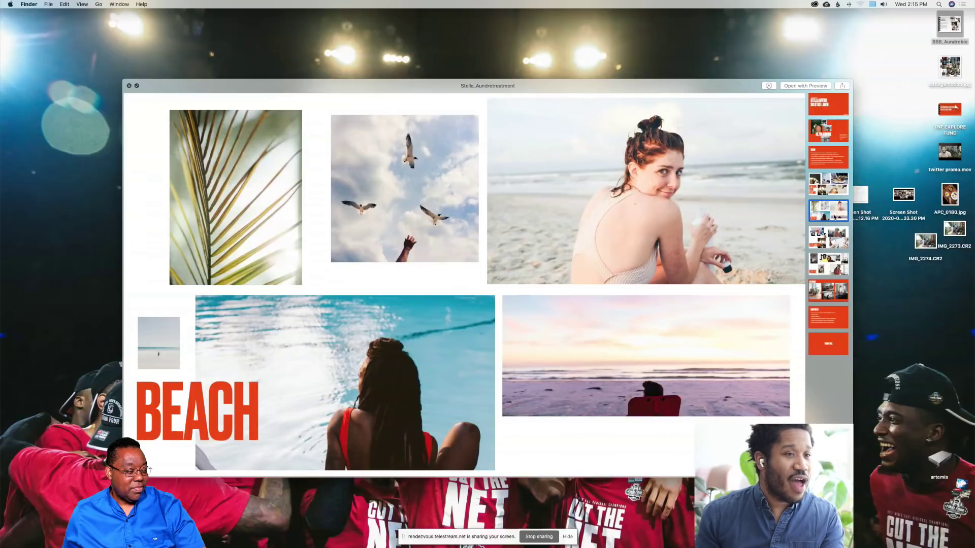
pyautogui.click(828, 237)
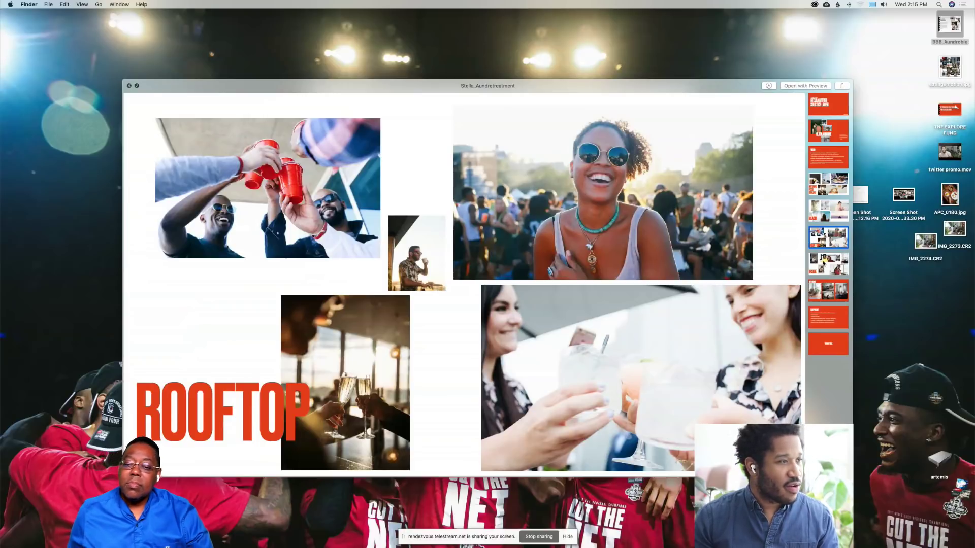
pyautogui.press('Down')
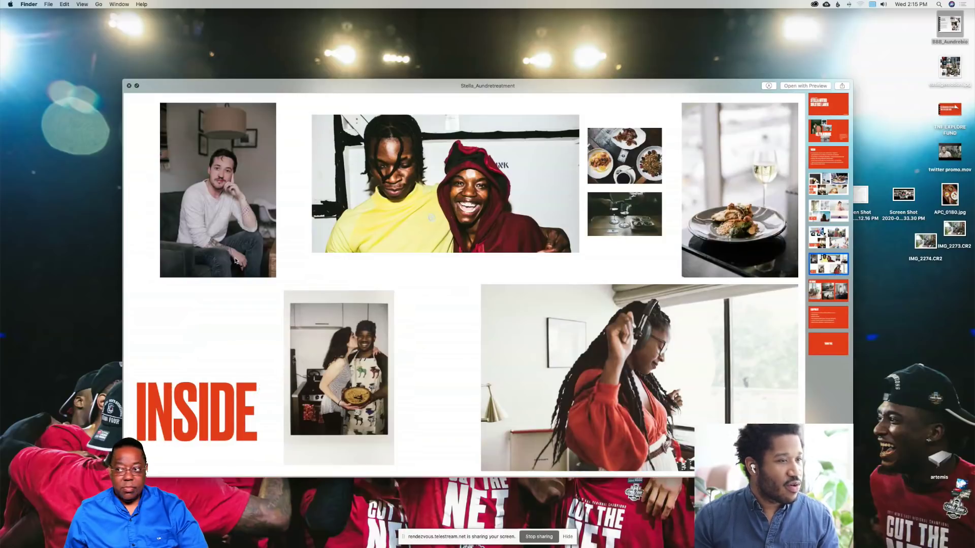
pyautogui.click(836, 289)
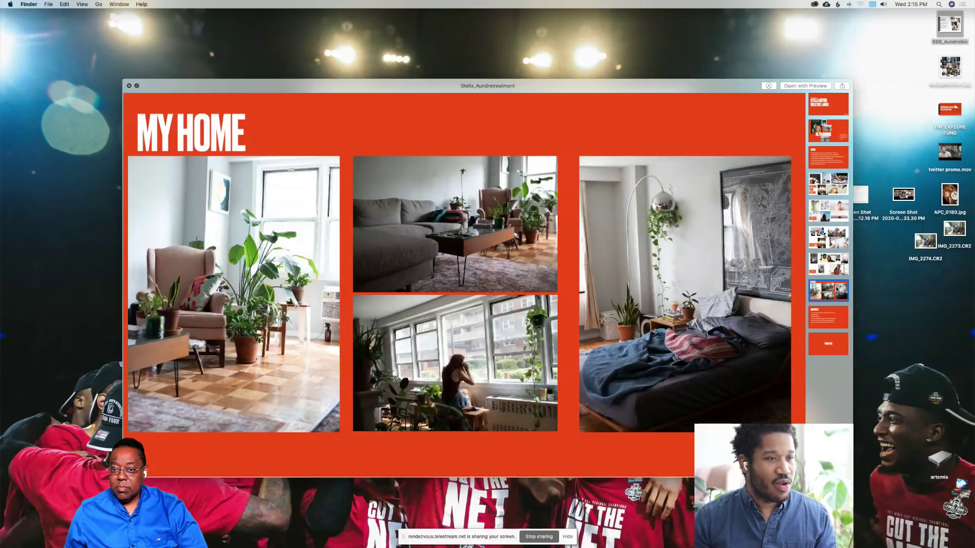
pyautogui.press('Up')
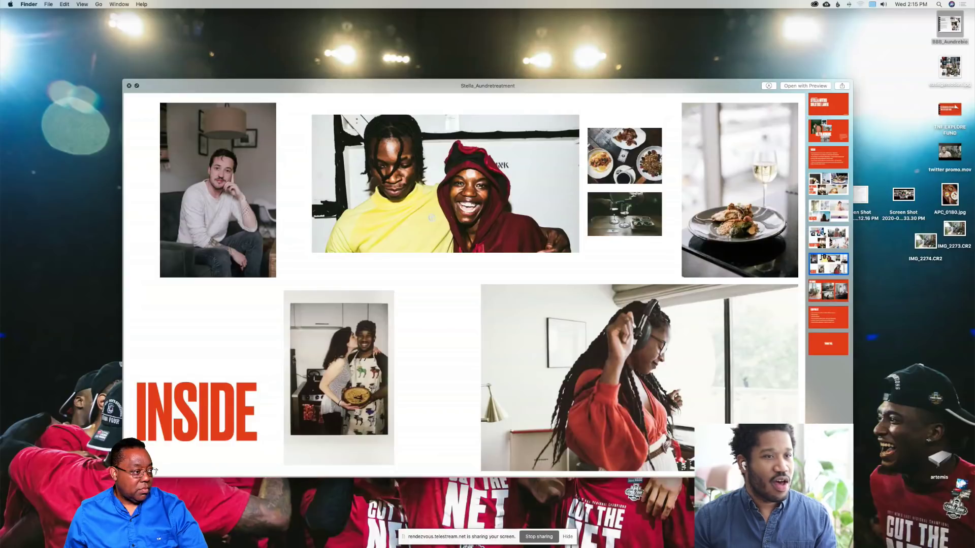
pyautogui.click(829, 221)
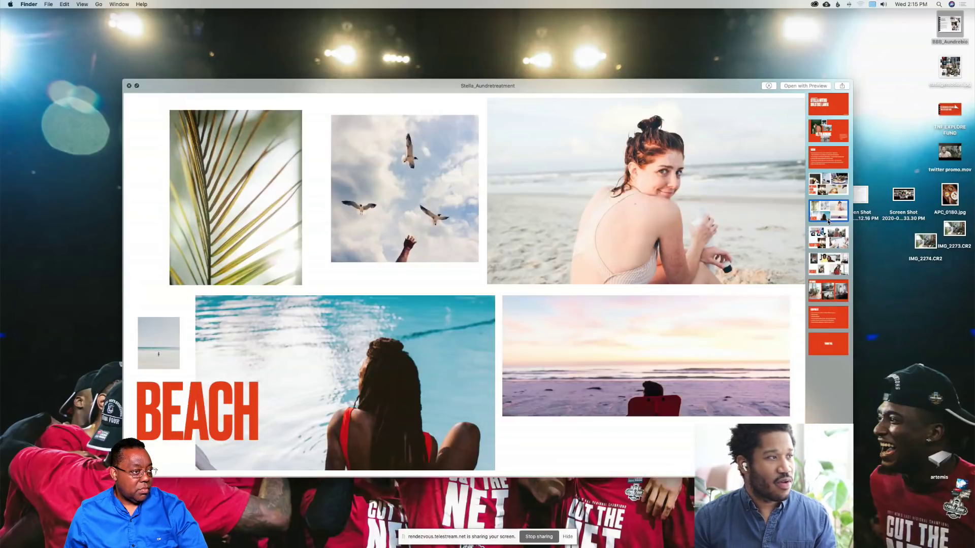
pyautogui.press('space')
# Switch to Safari, load instagram.com and make the browser window full screen
pyautogui.hotkey('ctrl', 'Right')
pyautogui.hotkey('ctrl', 'Right')
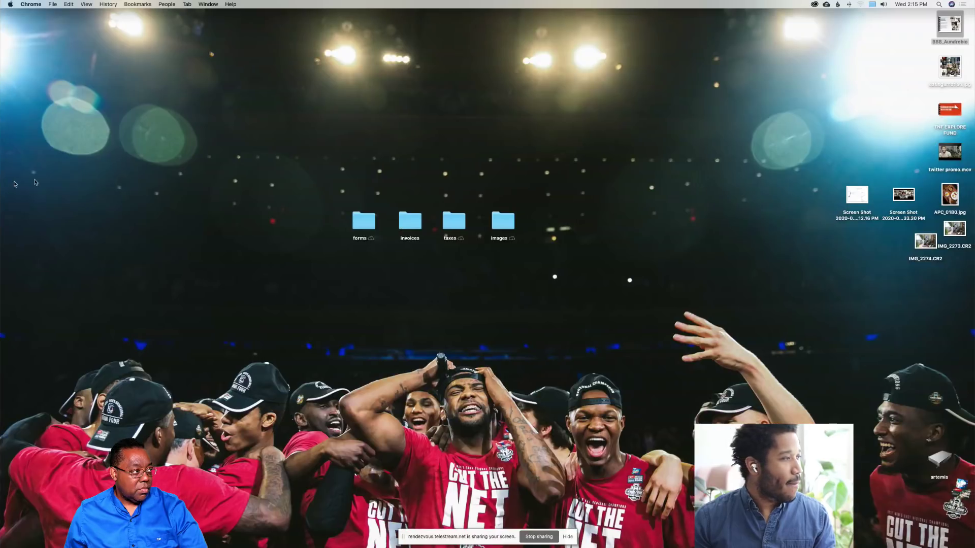
pyautogui.hotkey('ctrl', 'Left')
pyautogui.moveTo(1, 224)
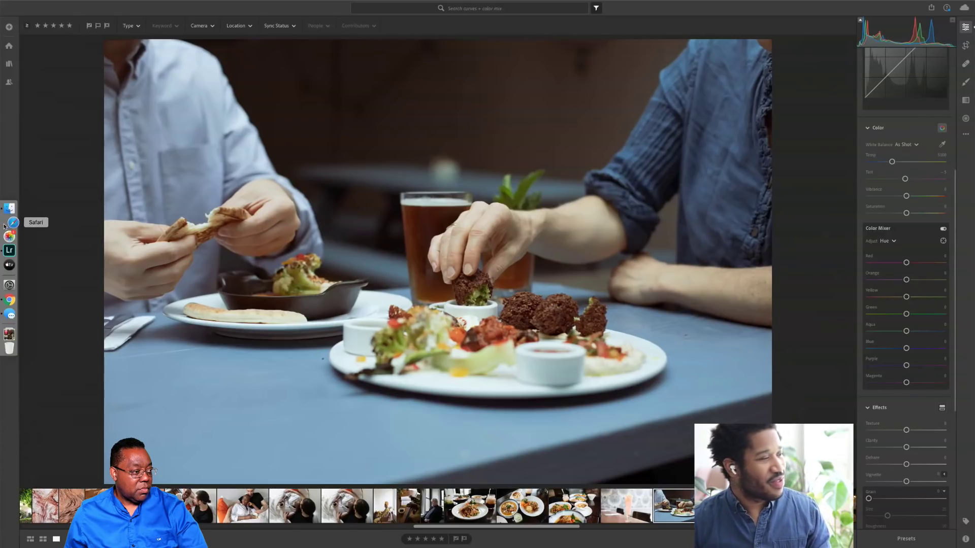
pyautogui.hotkey('ctrl', 'Left')
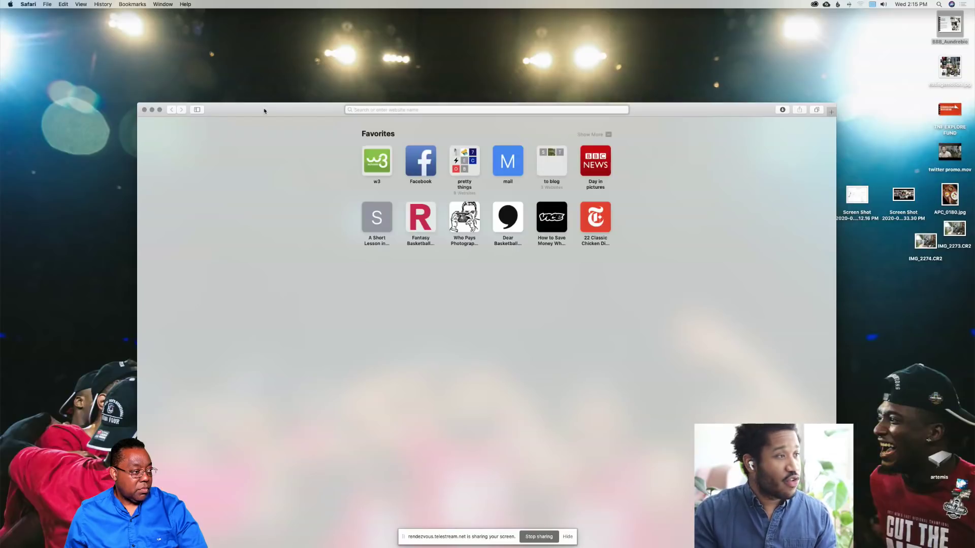
pyautogui.write('insta')
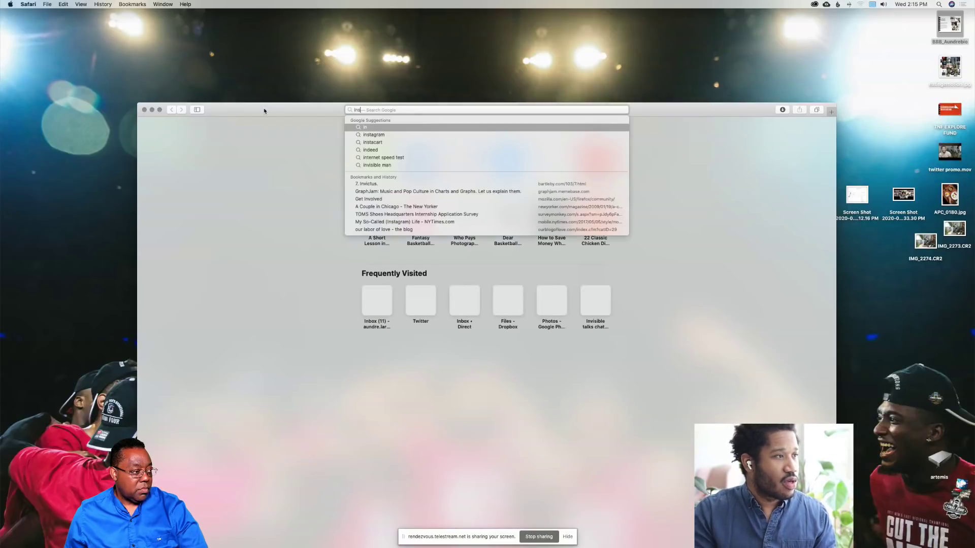
pyautogui.press('Return')
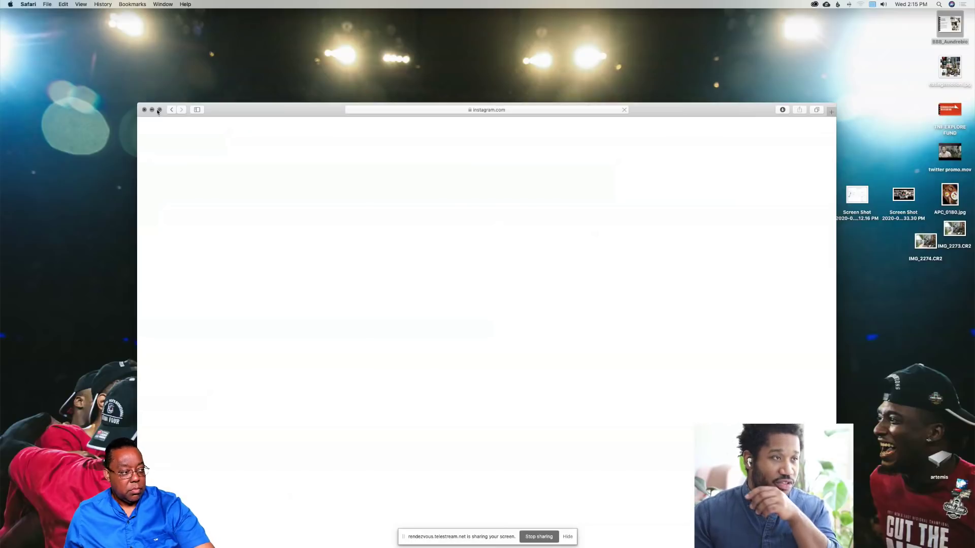
pyautogui.click(159, 110)
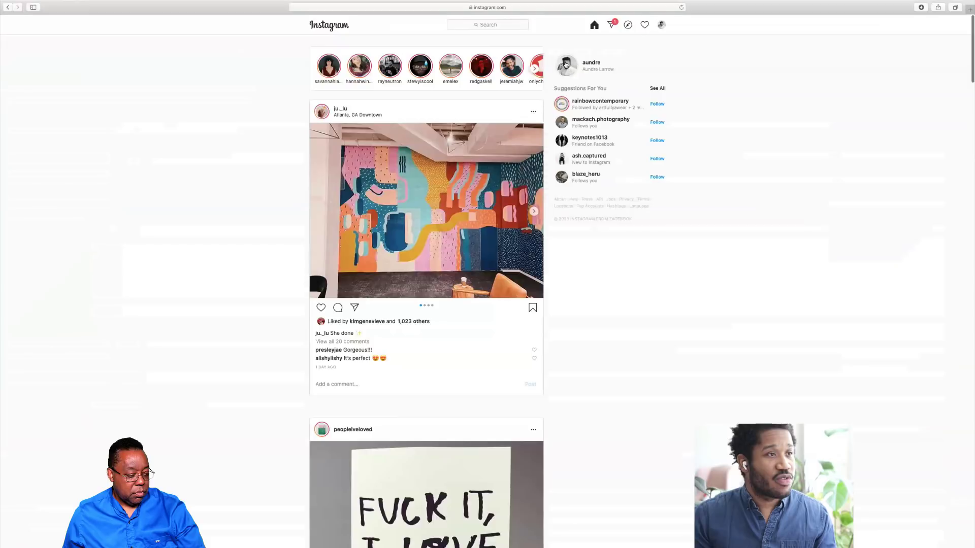
# Open the account's own Instagram profile and browse its saved posts down to the pink-sky silhouette video
pyautogui.click(588, 64)
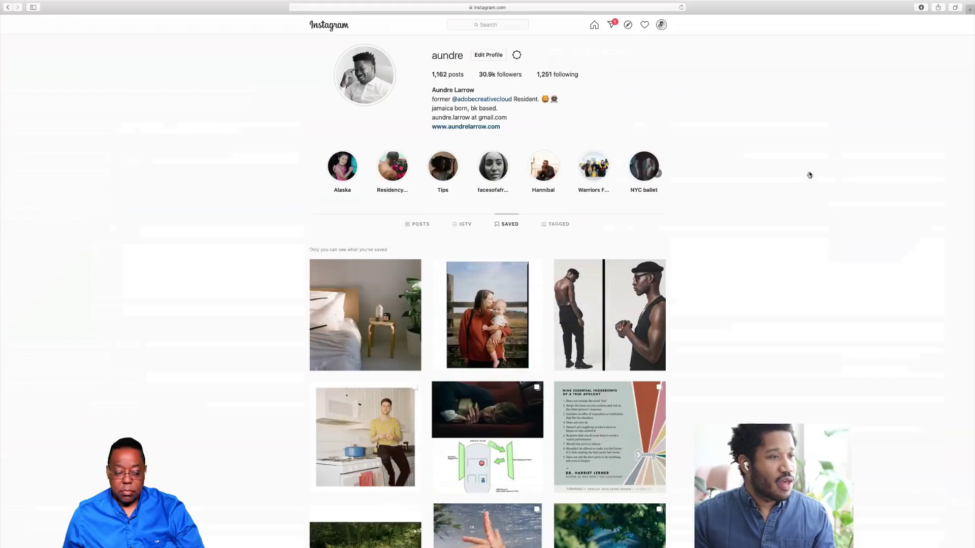
pyautogui.scroll(-5, 809, 175)
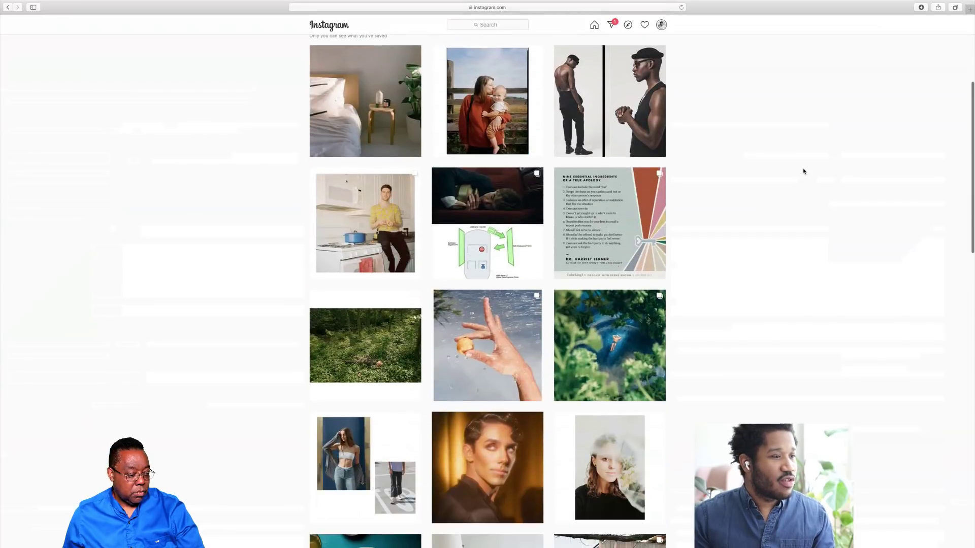
pyautogui.scroll(-4, 803, 172)
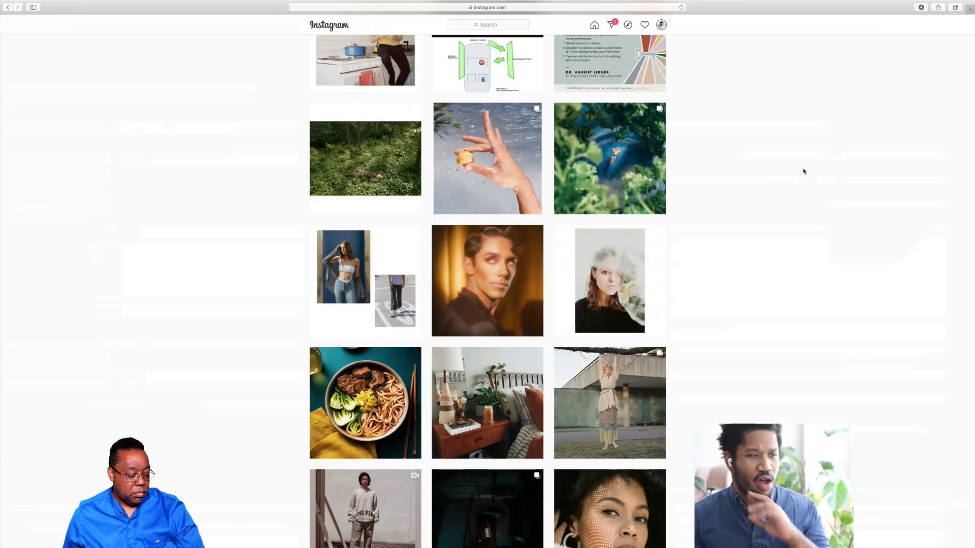
pyautogui.scroll(-3, 803, 172)
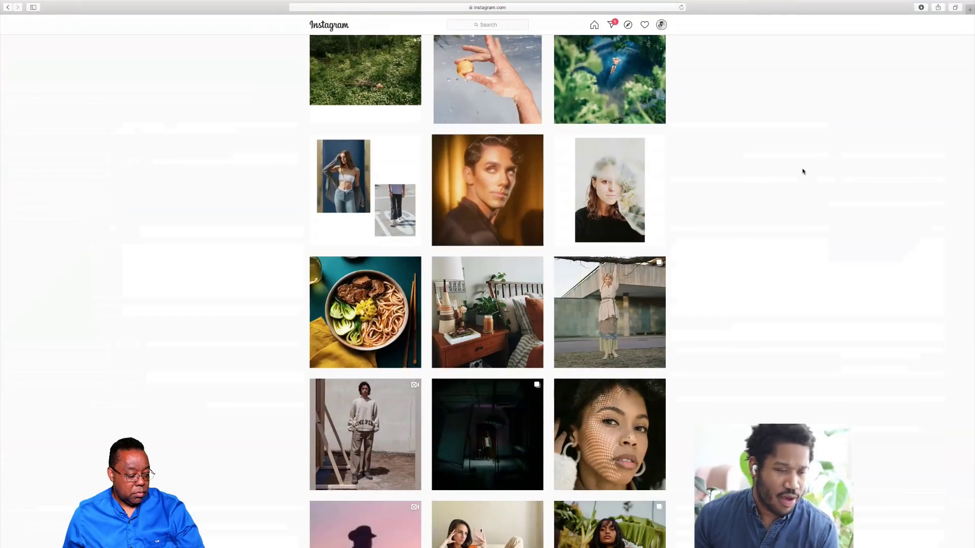
pyautogui.scroll(-4, 803, 171)
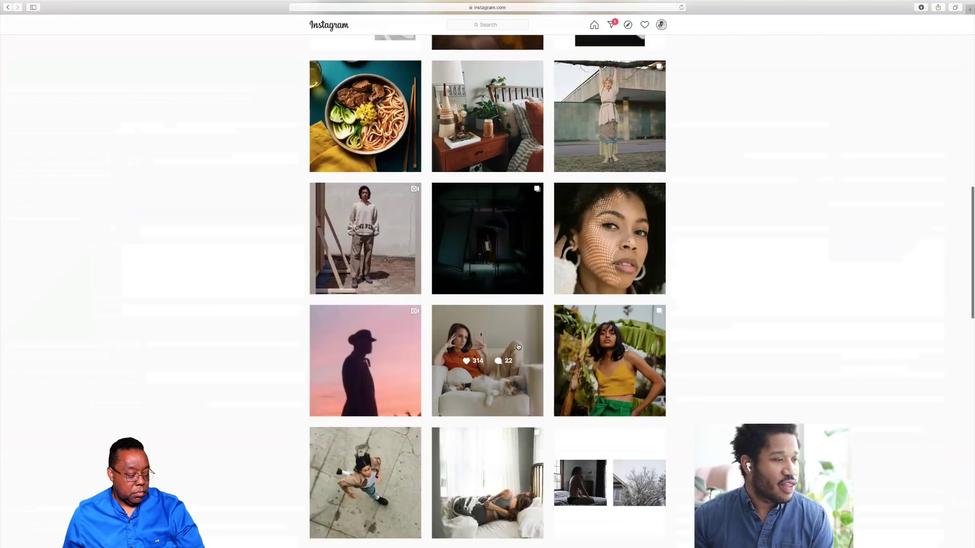
# View and close the saved photo of the woman with a cat, then open the pink-sky silhouette video and pause it
pyautogui.click(502, 307)
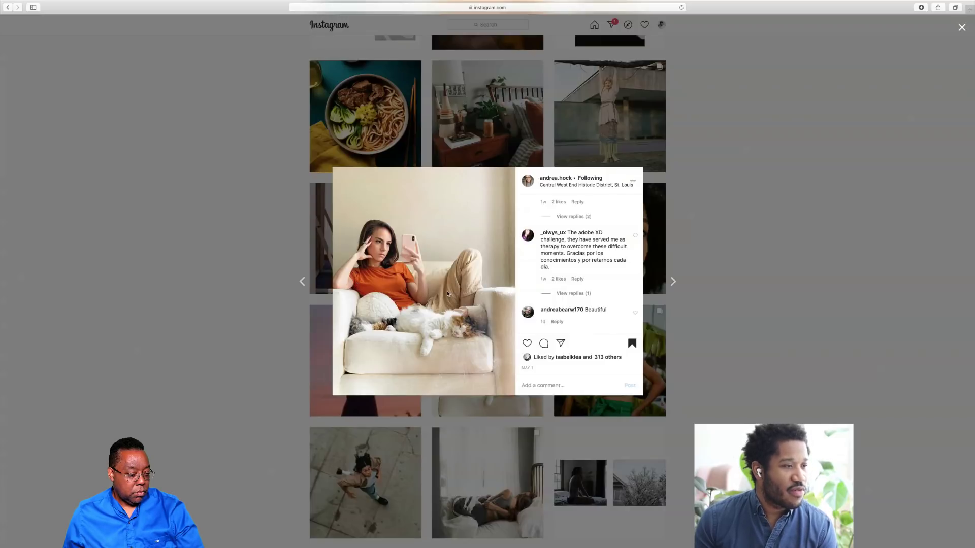
pyautogui.click(738, 317)
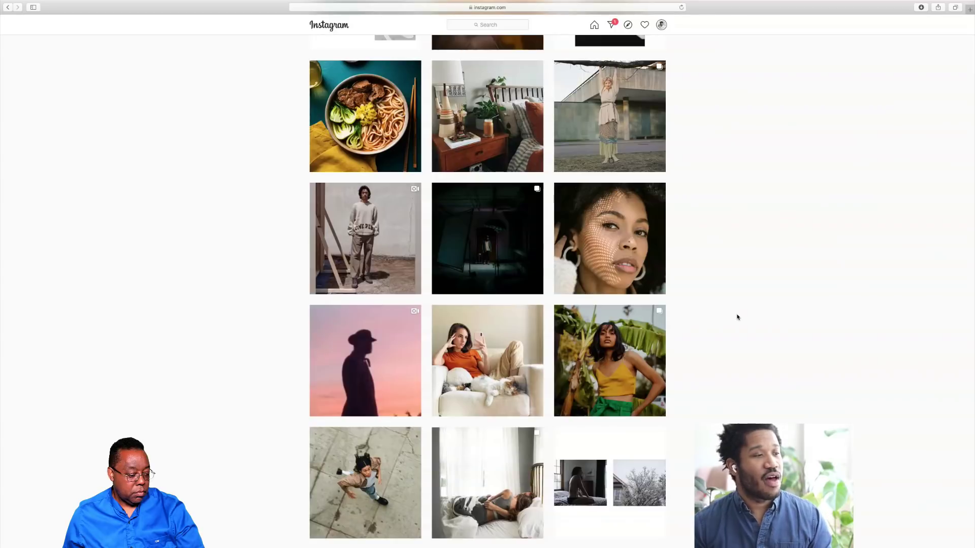
pyautogui.click(411, 362)
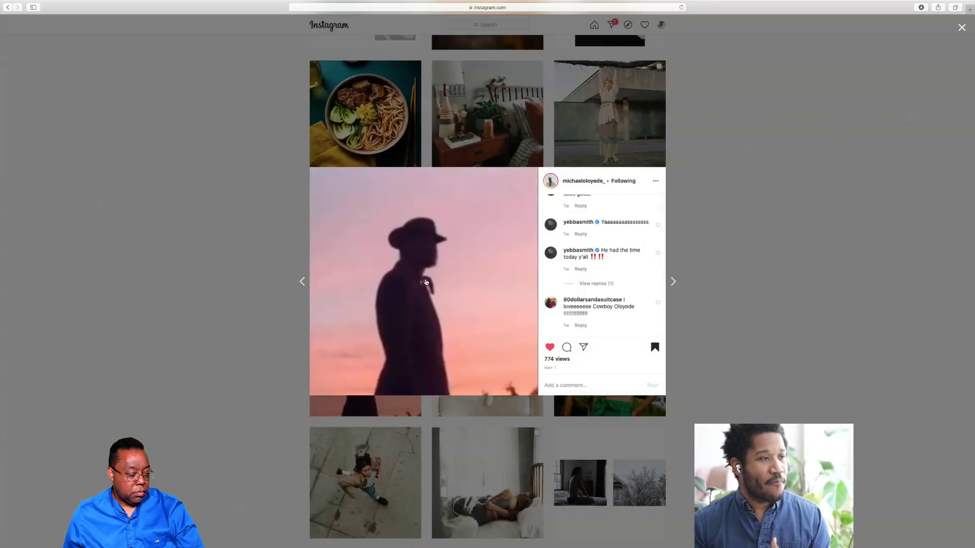
pyautogui.click(426, 282)
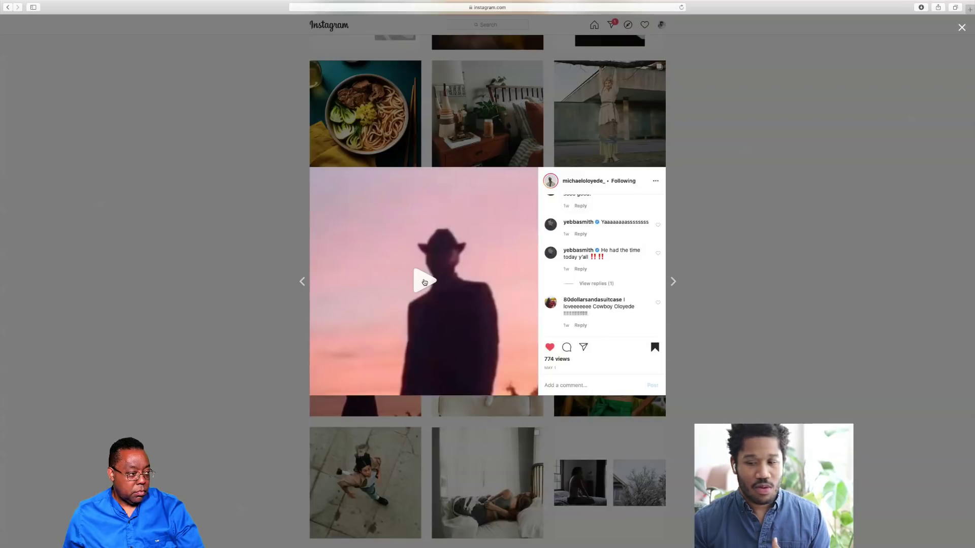
# Close the silhouette video and examine the older photos further down the saved posts
pyautogui.scroll(-10, 791, 280)
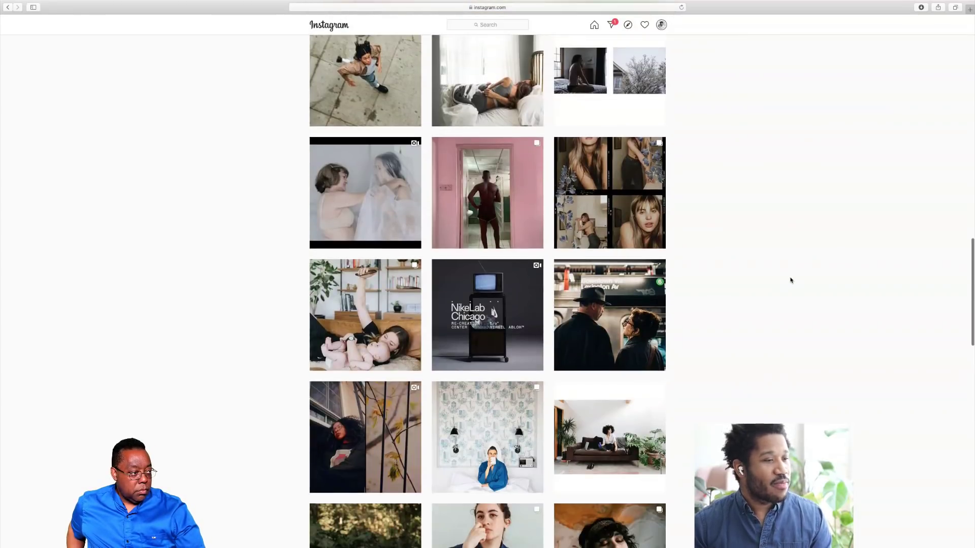
pyautogui.scroll(-5, 791, 280)
pyautogui.scroll(-7, 790, 280)
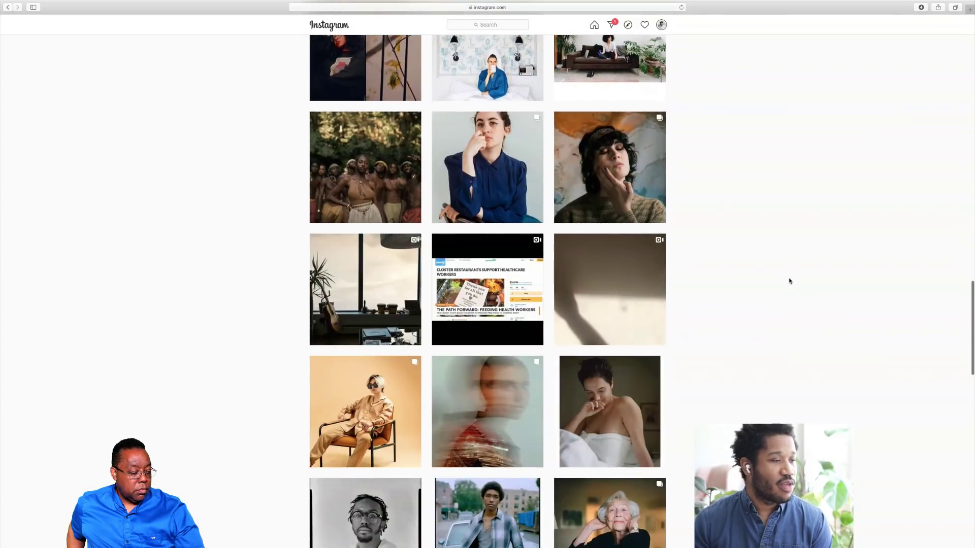
pyautogui.scroll(-4, 789, 280)
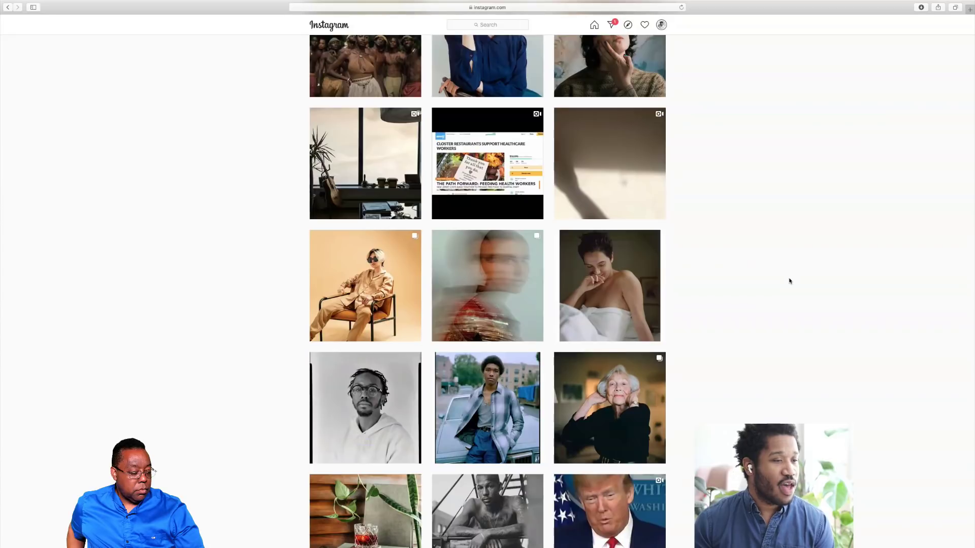
pyautogui.scroll(-6, 790, 281)
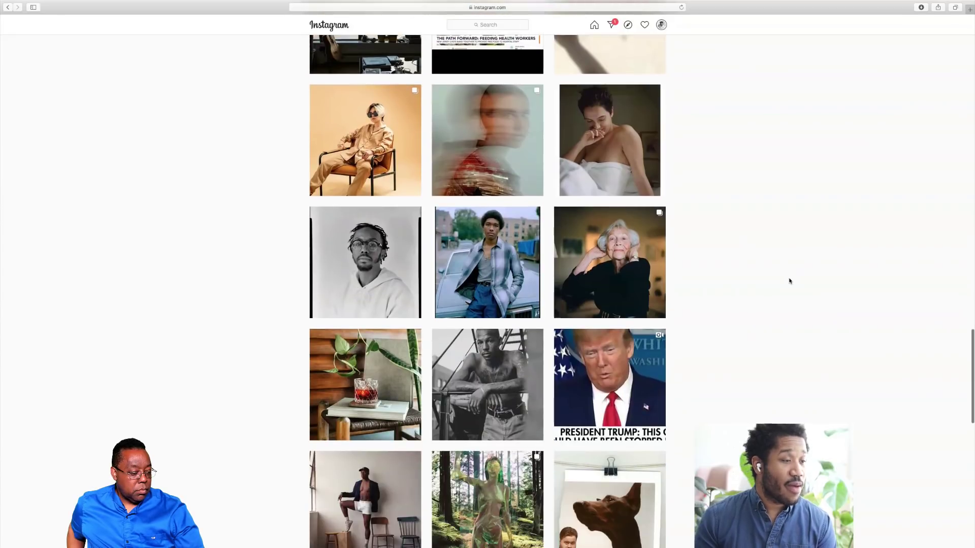
pyautogui.scroll(-1, 789, 281)
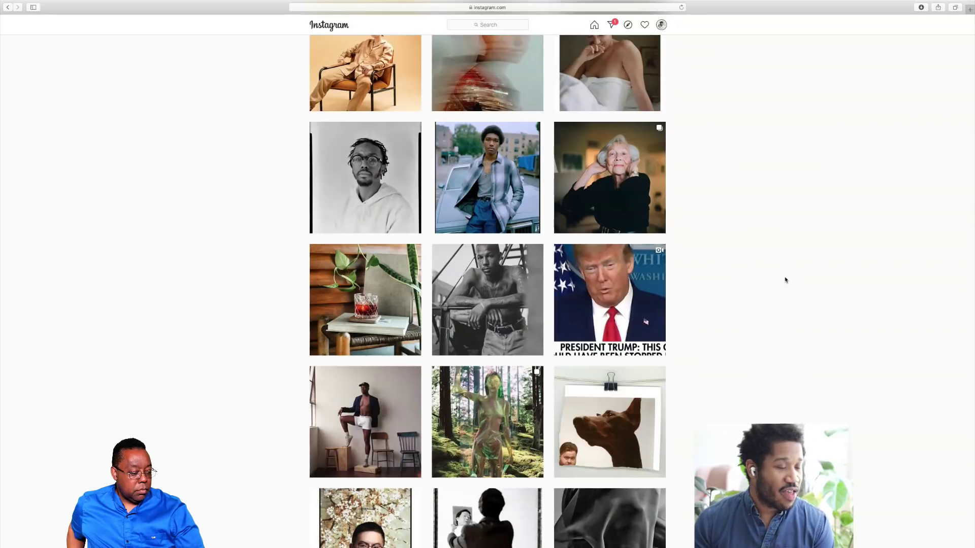
# View and close the saved black-and-white photo of a suited man seen from behind holding up a portrait
pyautogui.scroll(-7, 784, 279)
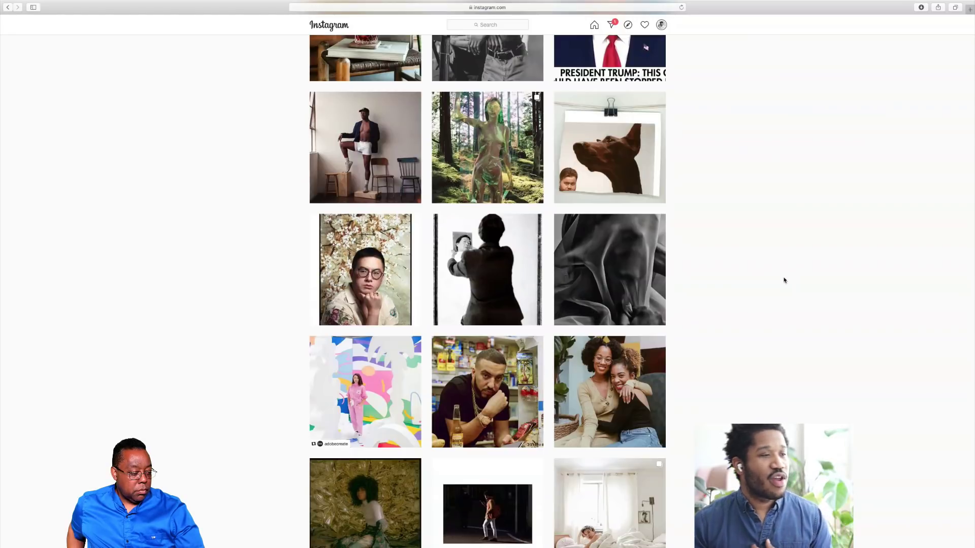
pyautogui.click(532, 277)
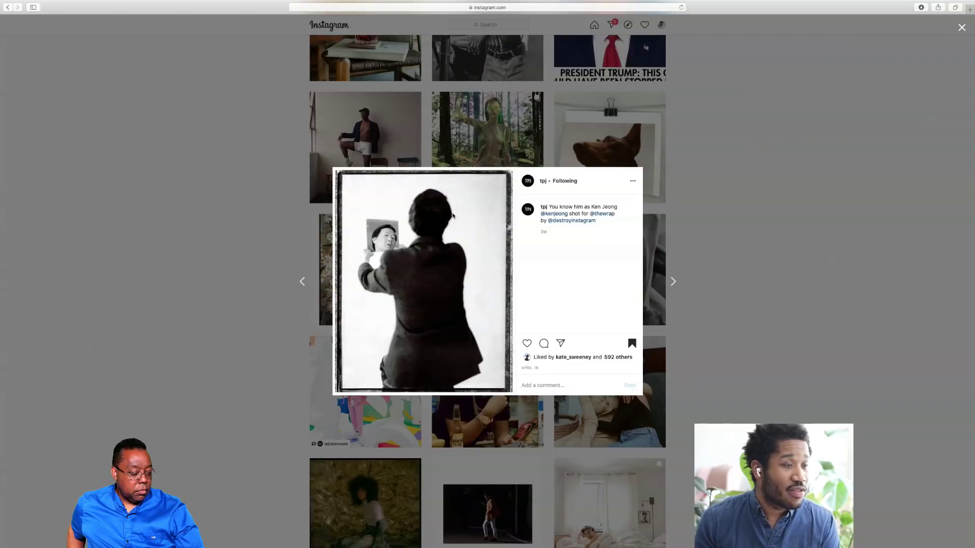
pyautogui.click(741, 262)
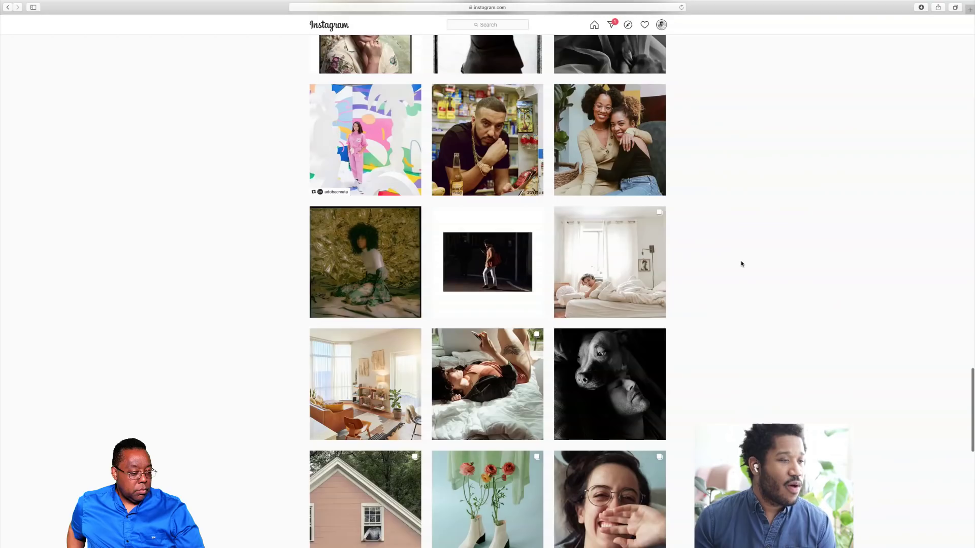
# Browse further down the saved posts, then view and close the photo of the pink house
pyautogui.scroll(-5, 741, 263)
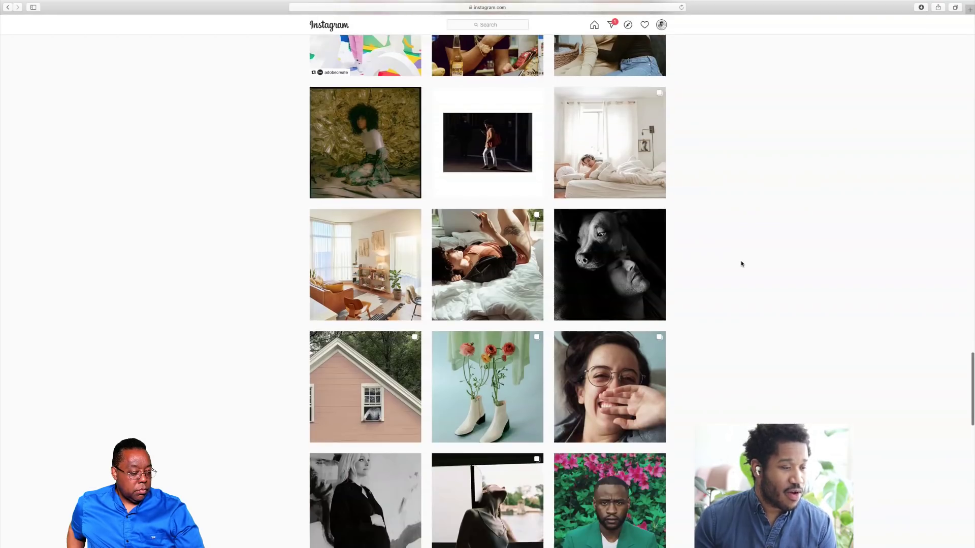
pyautogui.scroll(-4, 741, 264)
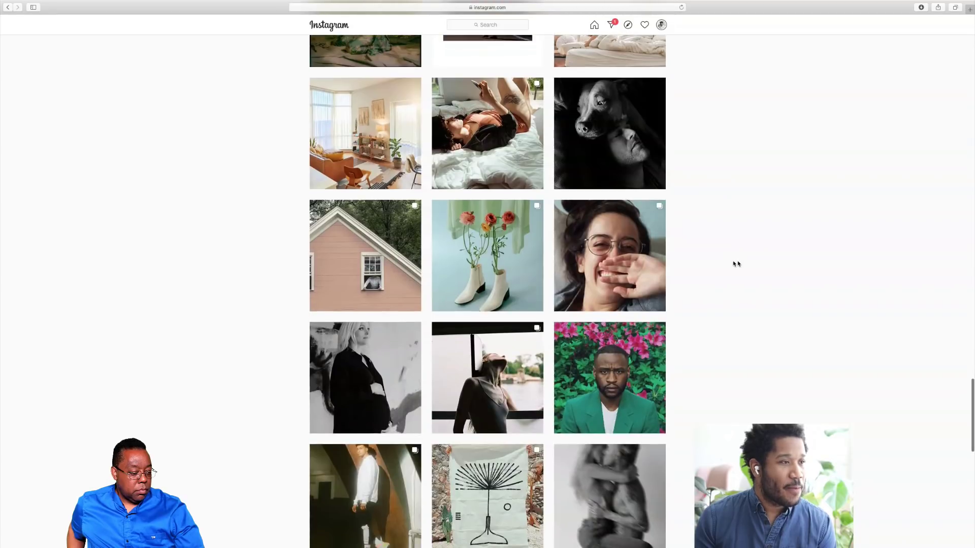
pyautogui.scroll(-3, 508, 274)
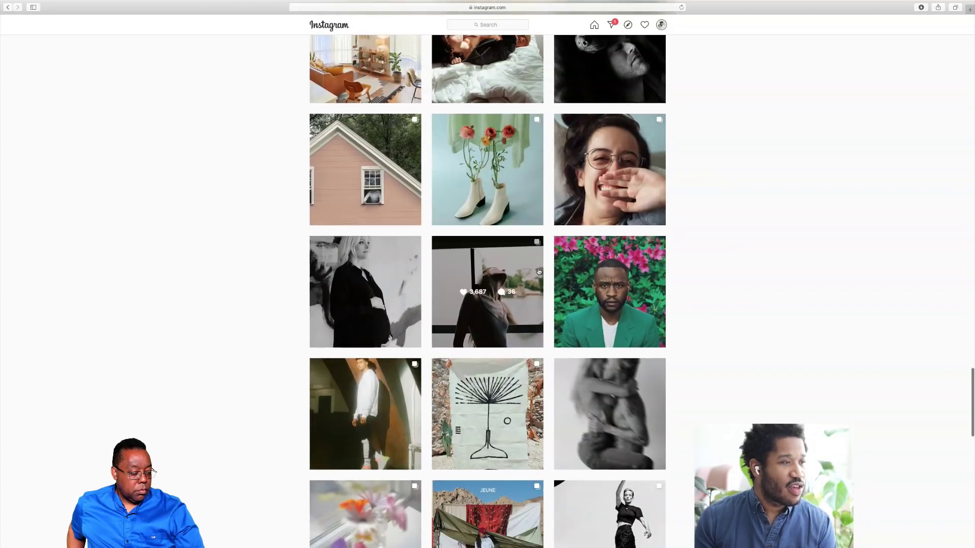
pyautogui.click(311, 185)
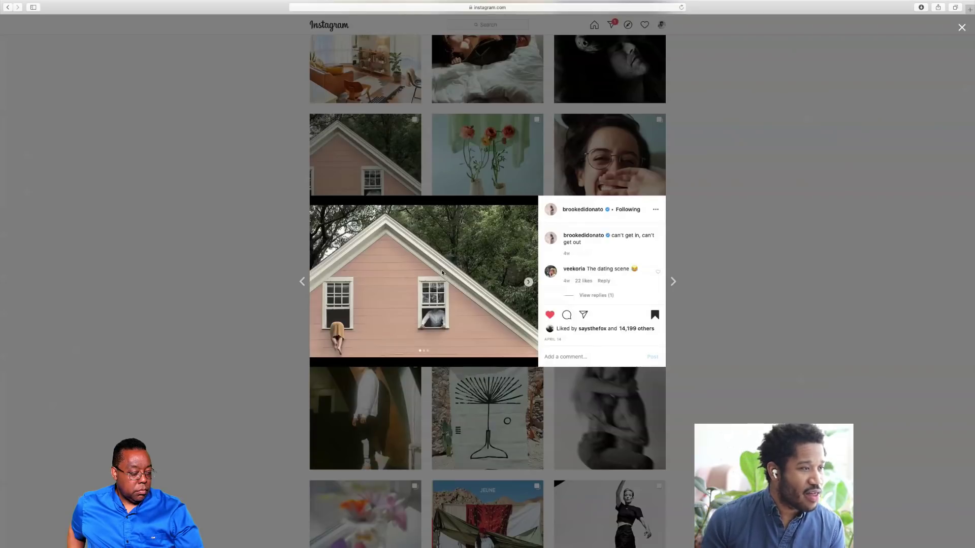
pyautogui.click(741, 275)
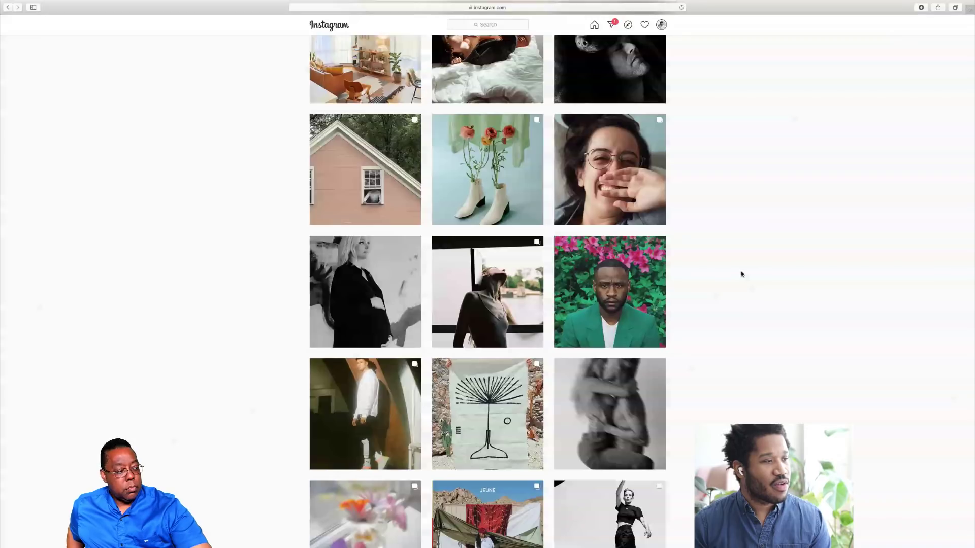
# Find the saved post of the man in a dark suit with red-soled shoes, view its first few images and close it
pyautogui.scroll(-7, 741, 275)
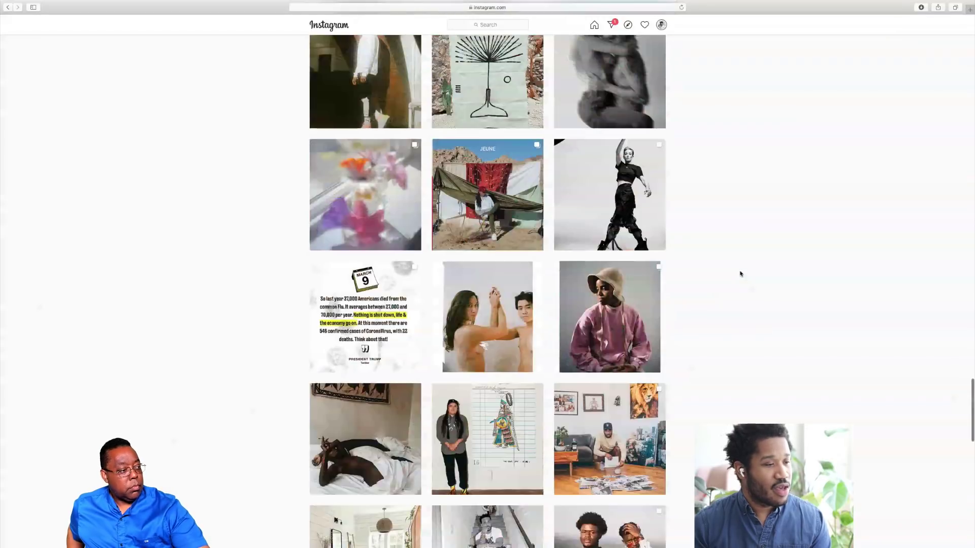
pyautogui.scroll(-7, 740, 274)
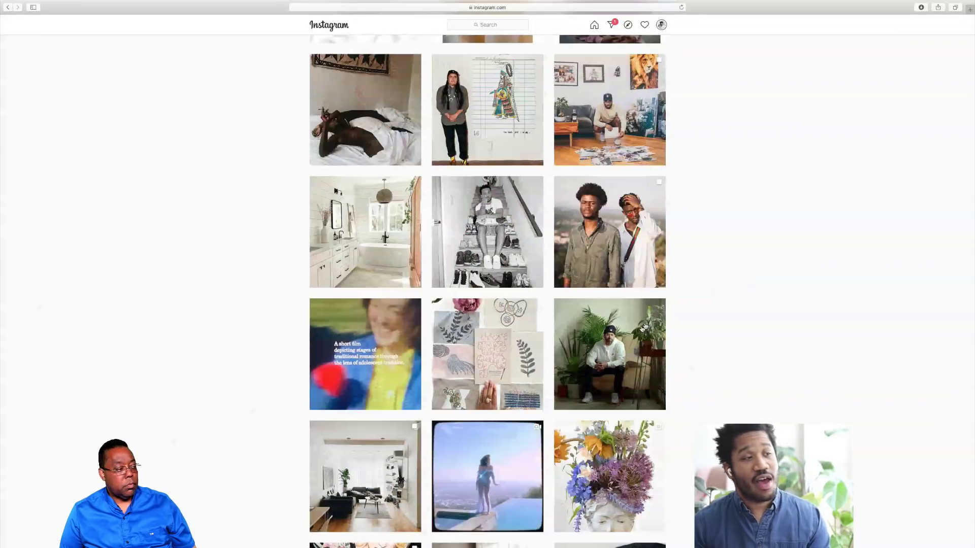
pyautogui.scroll(-7, 643, 327)
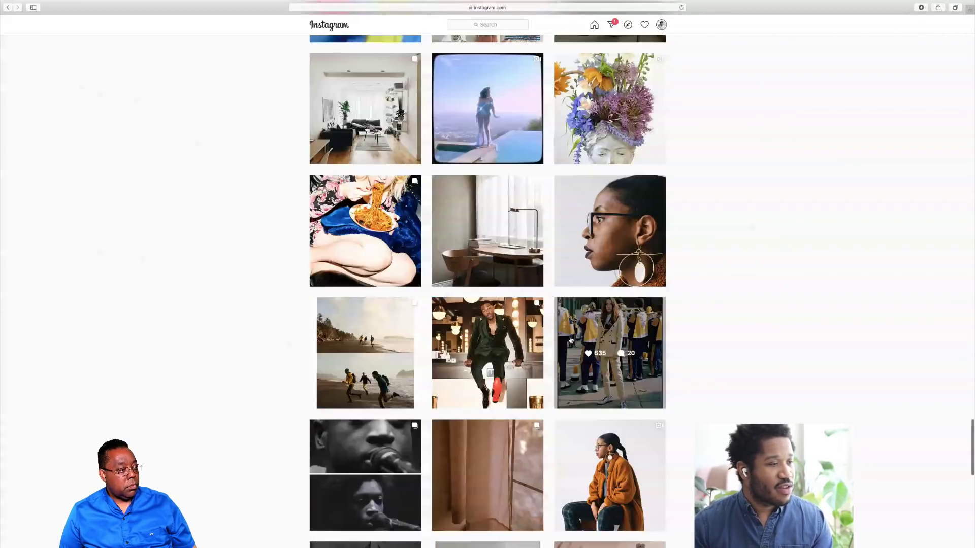
pyautogui.click(450, 323)
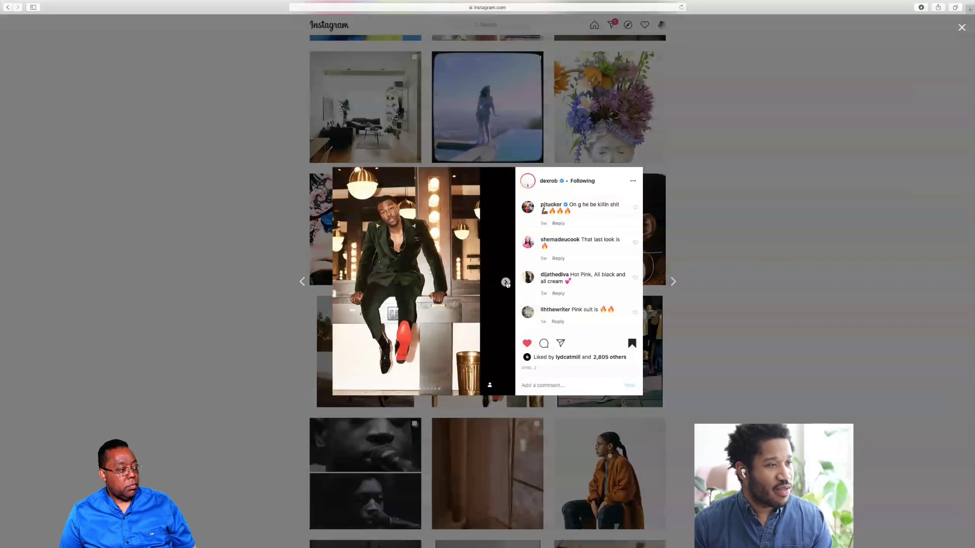
pyautogui.click(505, 283)
pyautogui.click(506, 283)
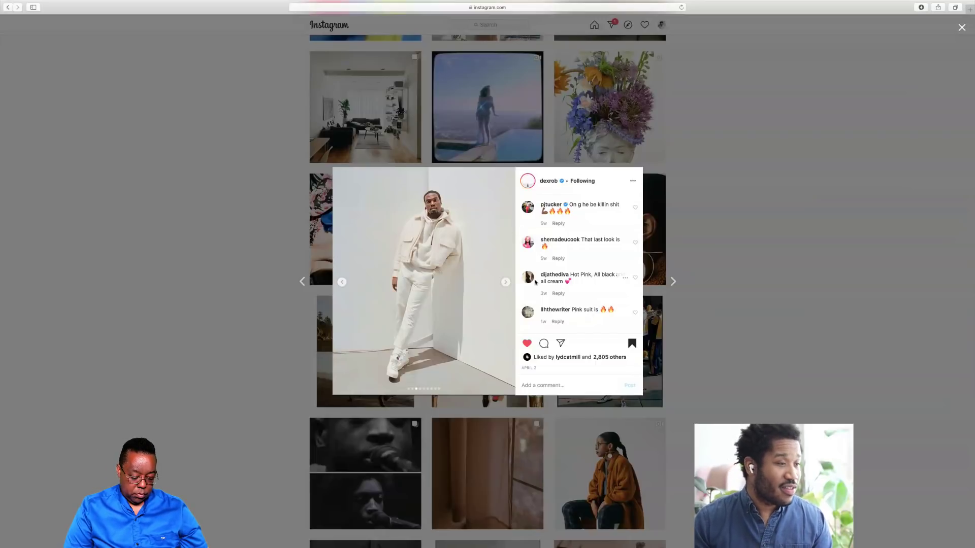
pyautogui.click(505, 283)
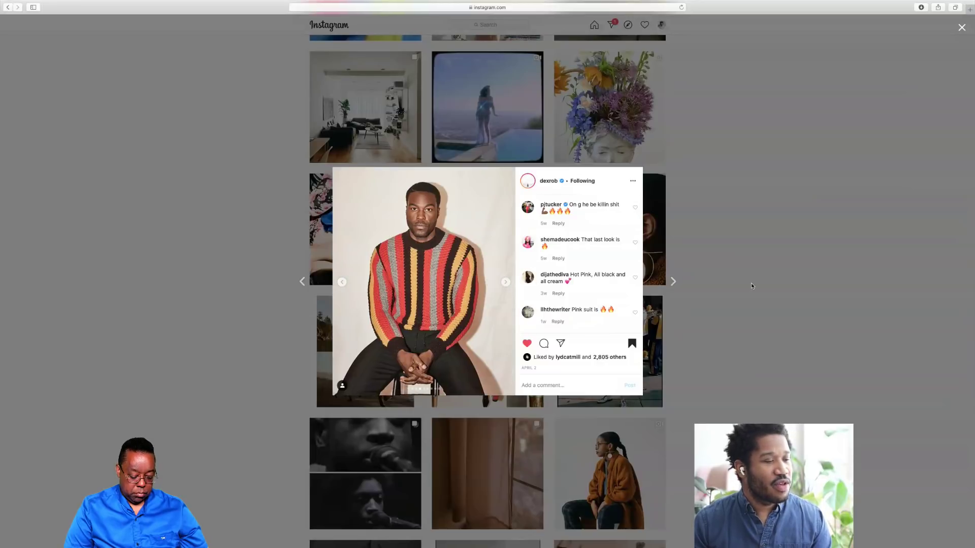
pyautogui.click(751, 285)
# Browse the older saved posts down to the hand holding a blue paint roller, then view and close that photo
pyautogui.scroll(-5, 752, 286)
pyautogui.scroll(-6, 752, 286)
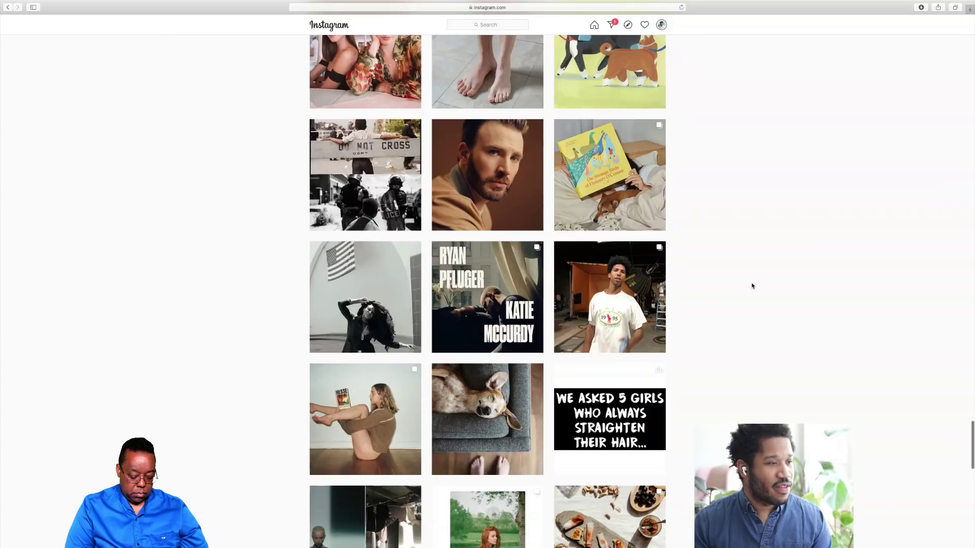
pyautogui.scroll(-9, 752, 285)
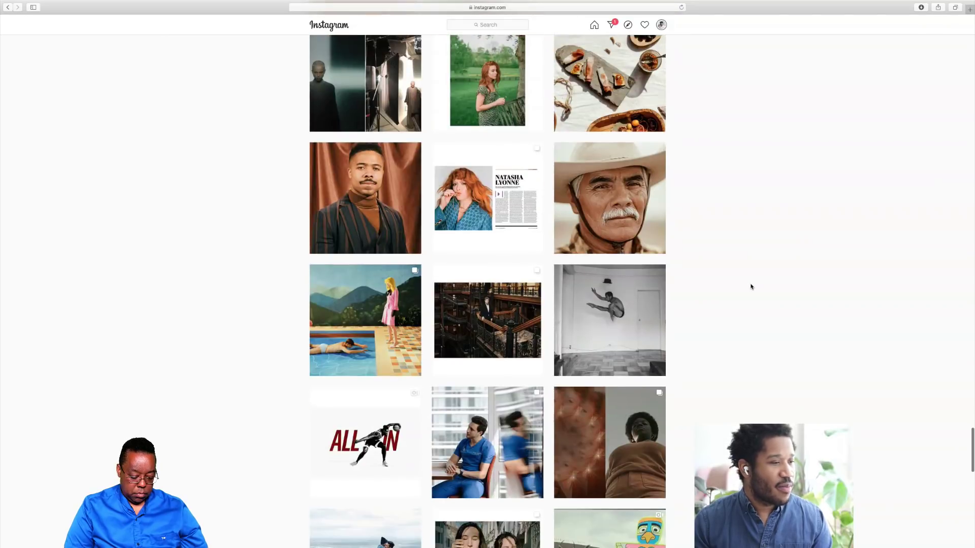
pyautogui.scroll(-9, 751, 286)
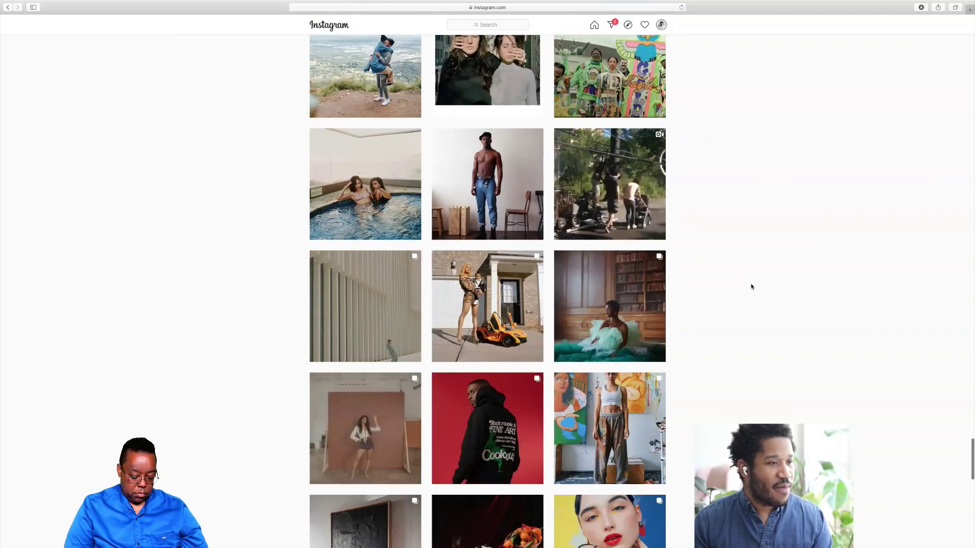
pyautogui.scroll(-6, 751, 286)
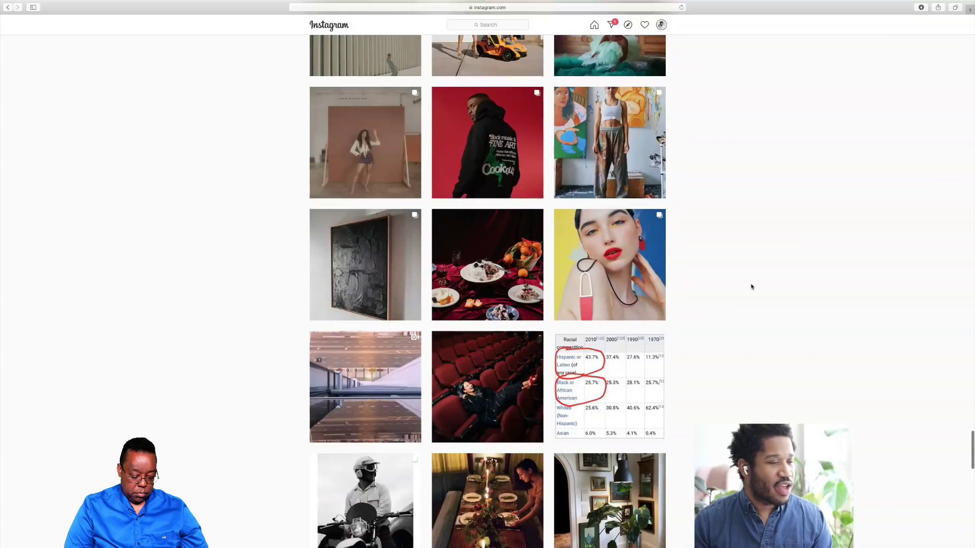
pyautogui.scroll(-6, 751, 286)
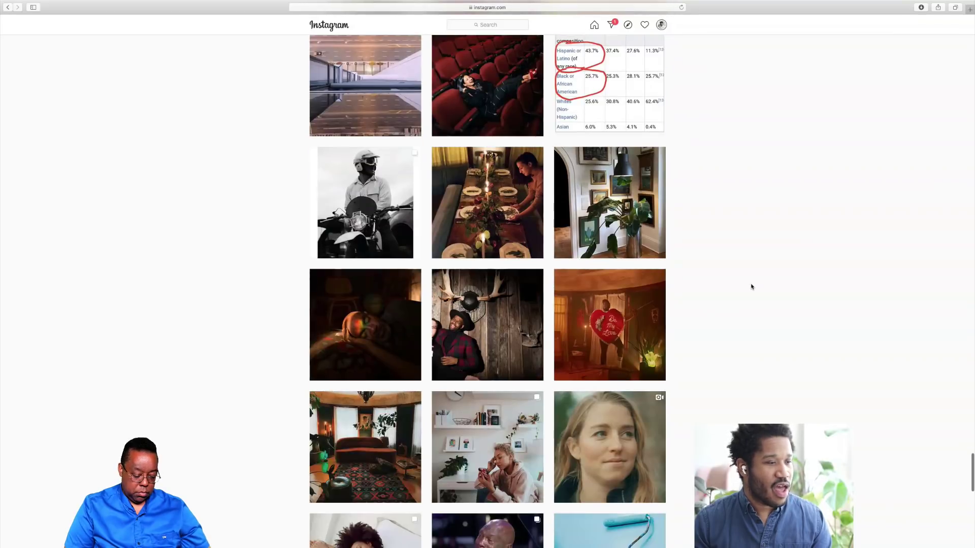
pyautogui.scroll(-4, 751, 286)
pyautogui.scroll(-4, 751, 286)
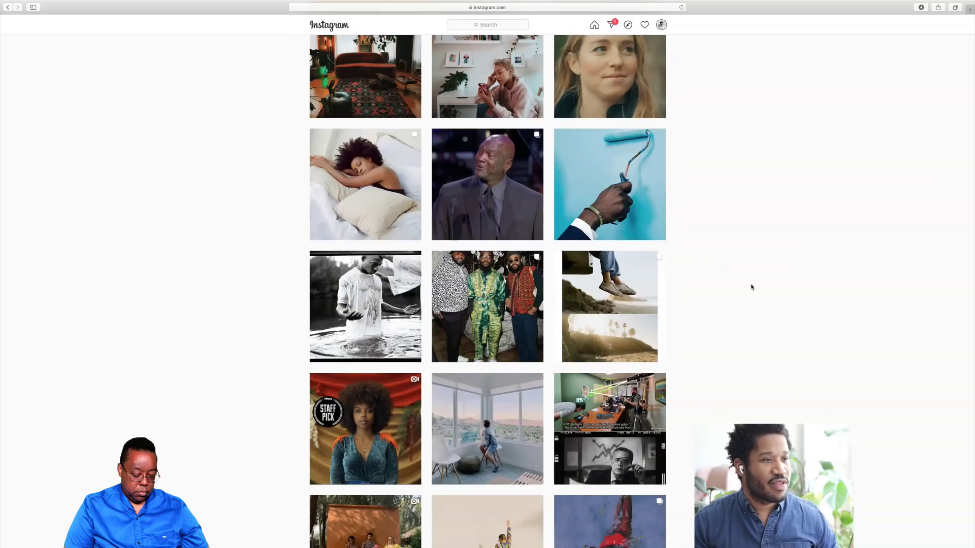
pyautogui.click(609, 184)
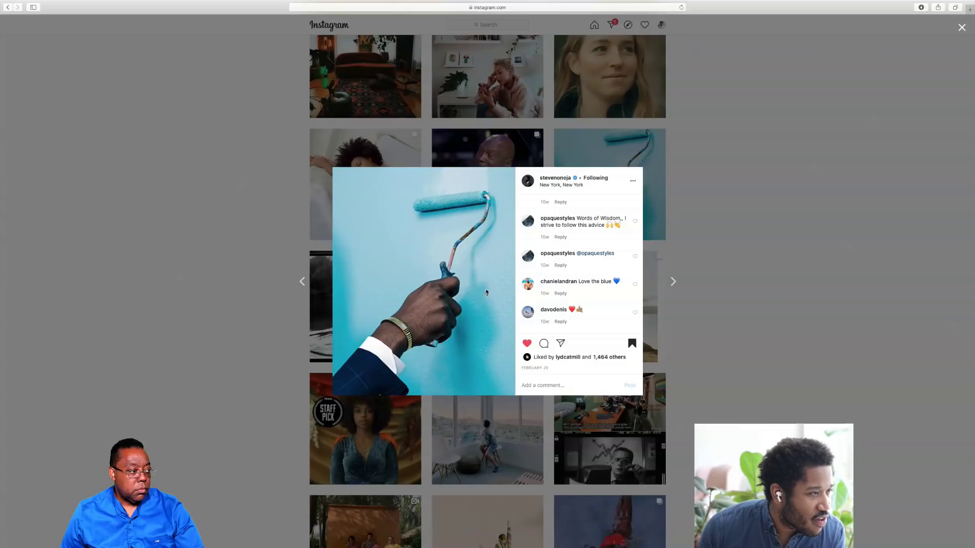
pyautogui.click(697, 290)
# Browse the filmlights profile, then view and close its Revolutionary Road kitchen scene post
pyautogui.scroll(-4, 696, 294)
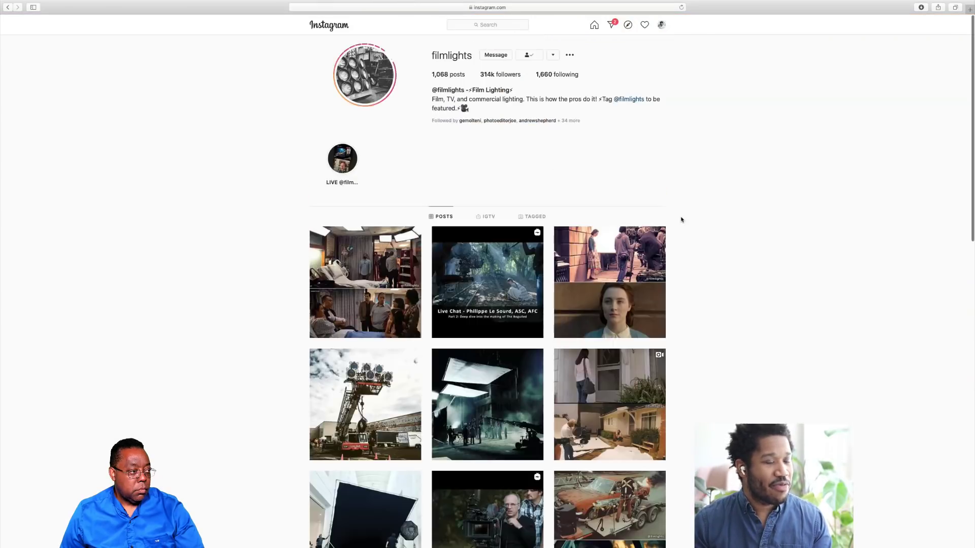
pyautogui.scroll(-4, 686, 216)
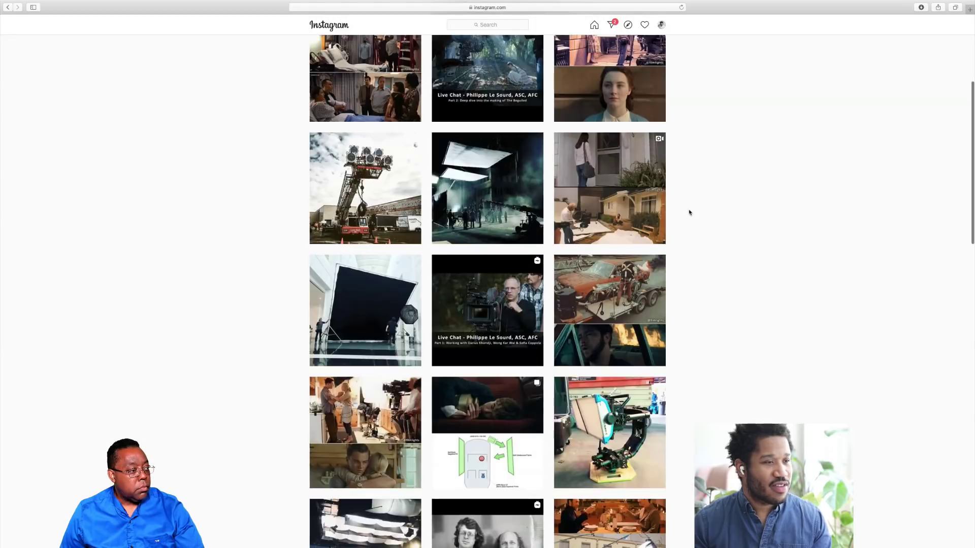
pyautogui.scroll(-3, 690, 213)
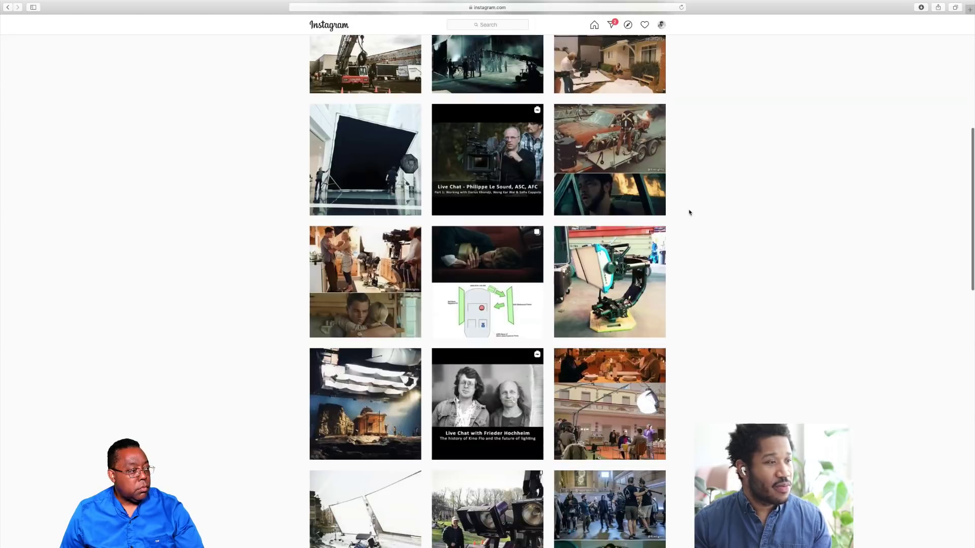
pyautogui.click(396, 280)
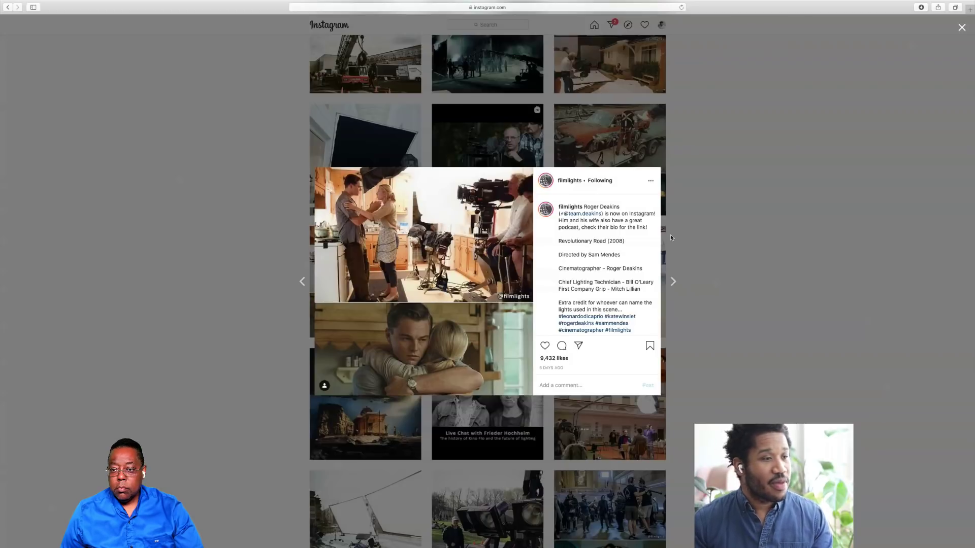
pyautogui.click(720, 237)
# Browse the older filmlights posts down to the Se7en post, then view and close it
pyautogui.scroll(-6, 719, 237)
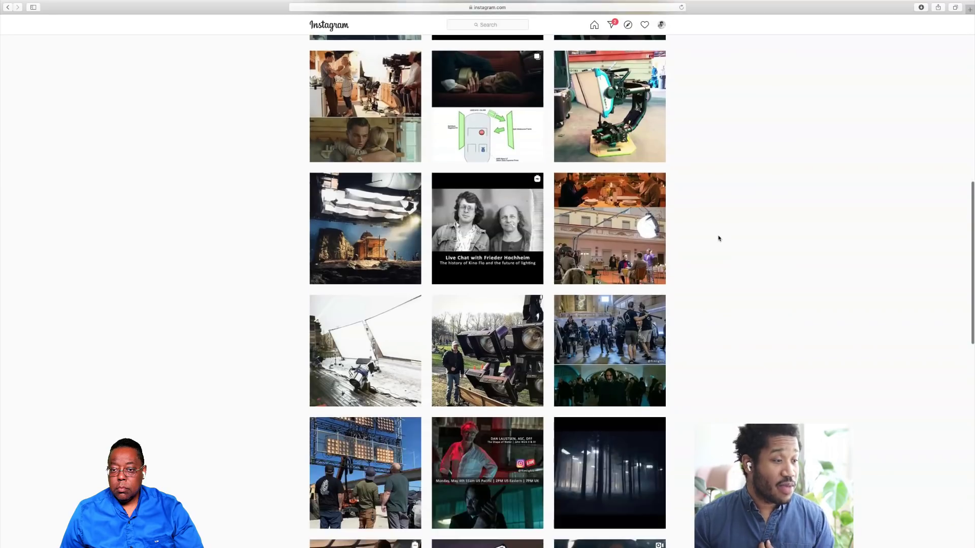
pyautogui.scroll(-3, 717, 238)
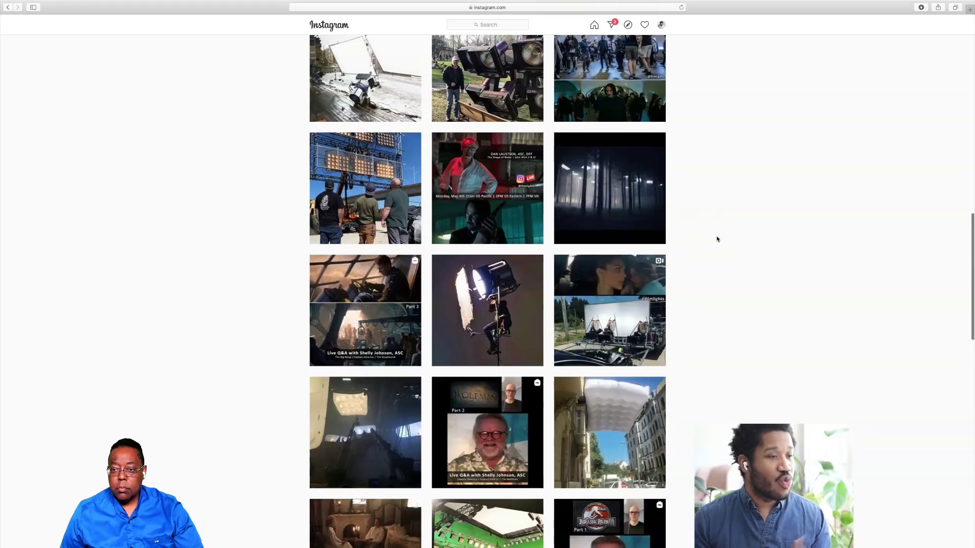
pyautogui.scroll(-7, 718, 239)
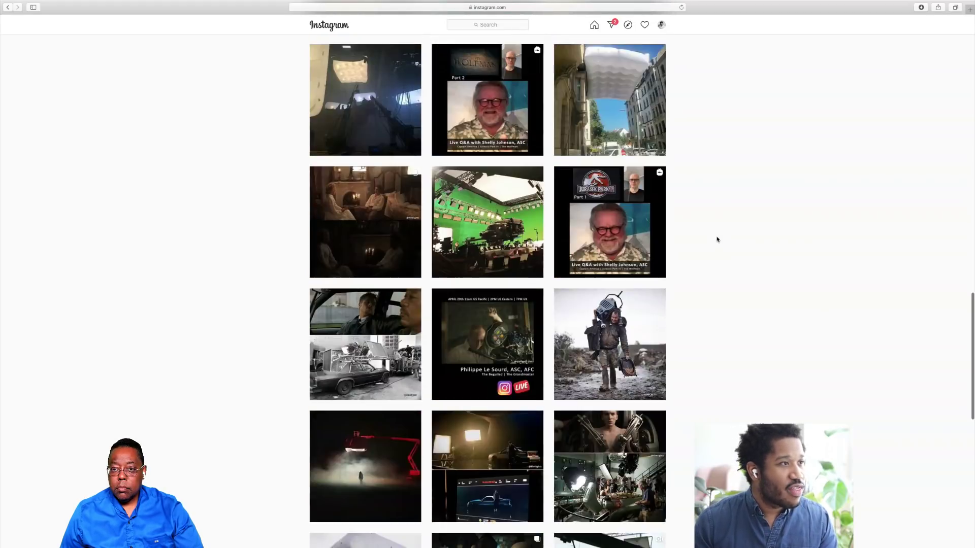
pyautogui.scroll(-10, 716, 239)
pyautogui.click(460, 148)
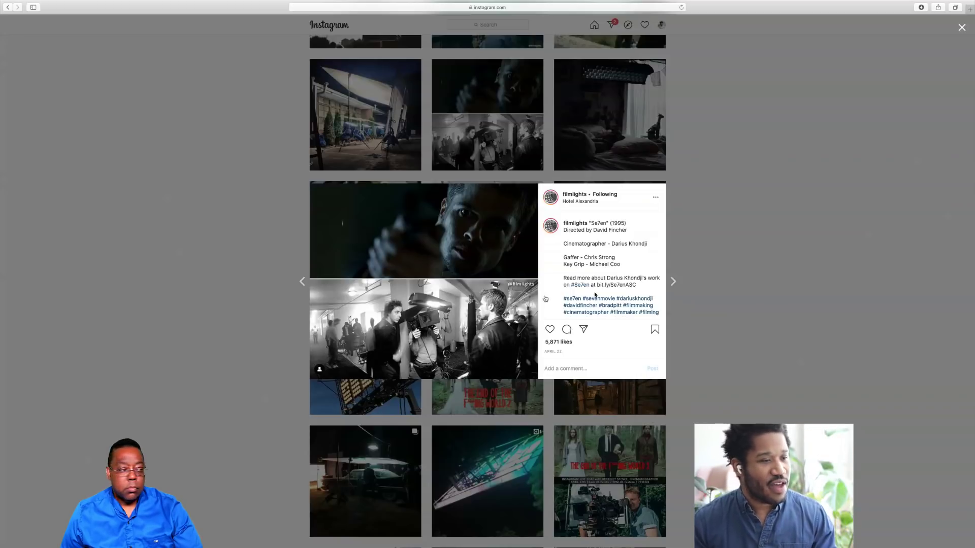
pyautogui.click(701, 292)
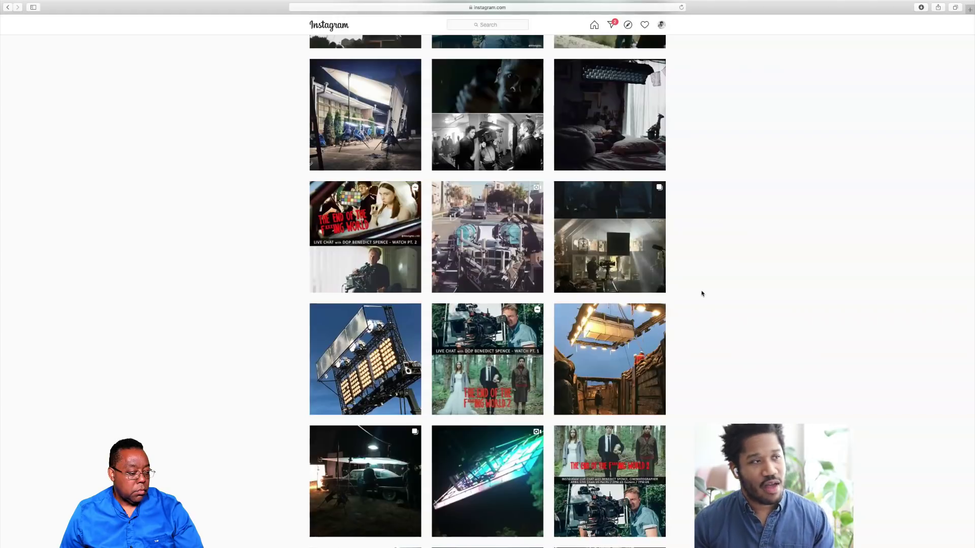
# Switch to Lightroom and show the curves + color mix album as a photo grid
pyautogui.hotkey('ctrl', 'Left')
pyautogui.hotkey('ctrl', 'Right')
pyautogui.hotkey('ctrl', 'Right')
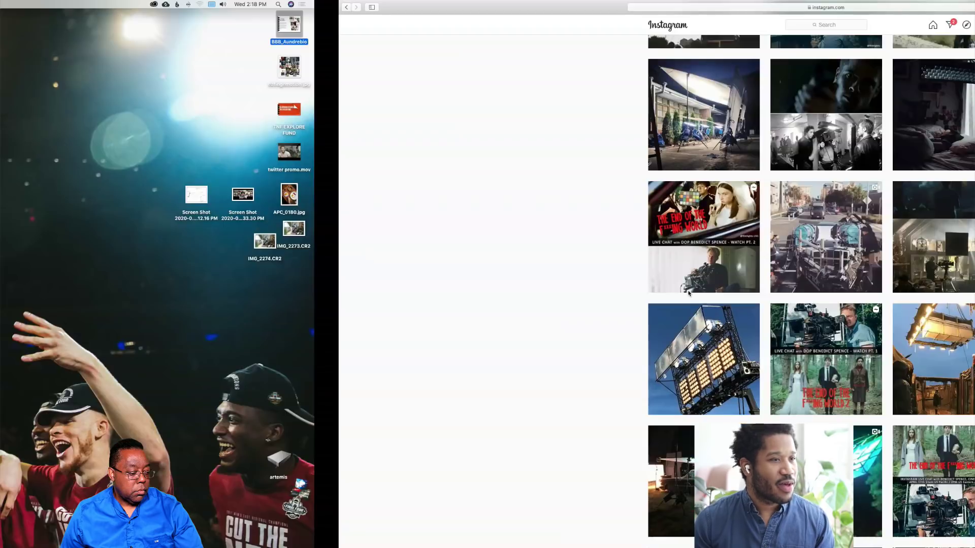
pyautogui.hotkey('ctrl', 'Left')
pyautogui.hotkey('ctrl', 'Left')
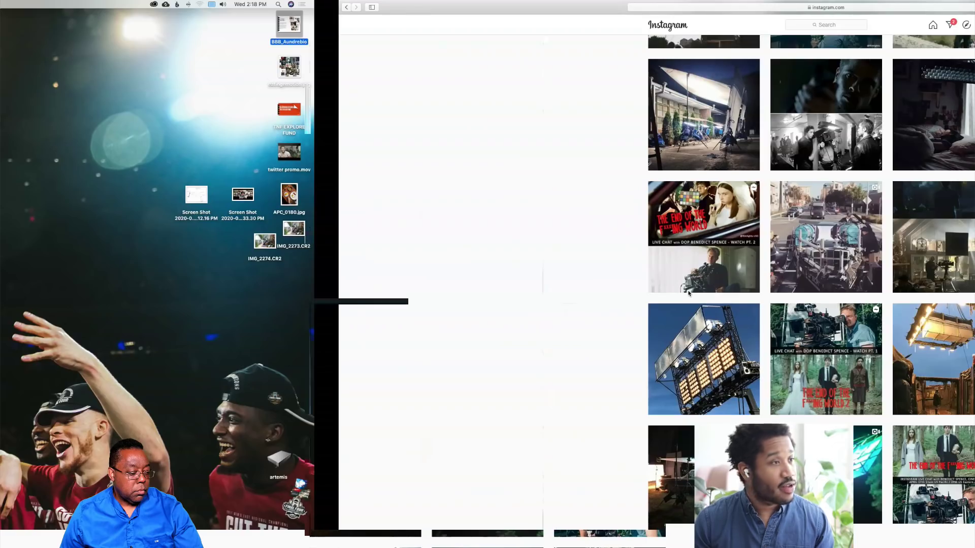
pyautogui.hotkey('ctrl', 'Right')
pyautogui.hotkey('ctrl', 'Right')
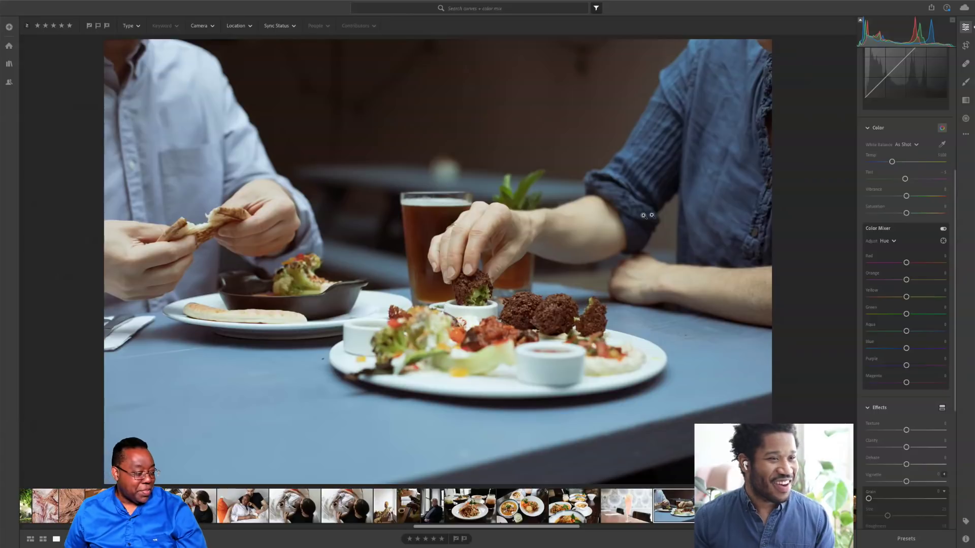
pyautogui.press('g')
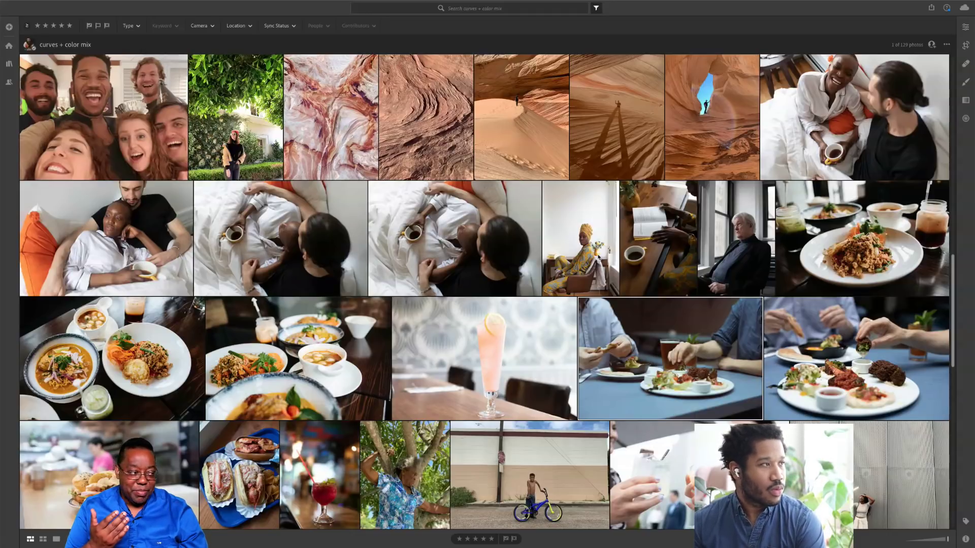
pyautogui.scroll(2, 598, 258)
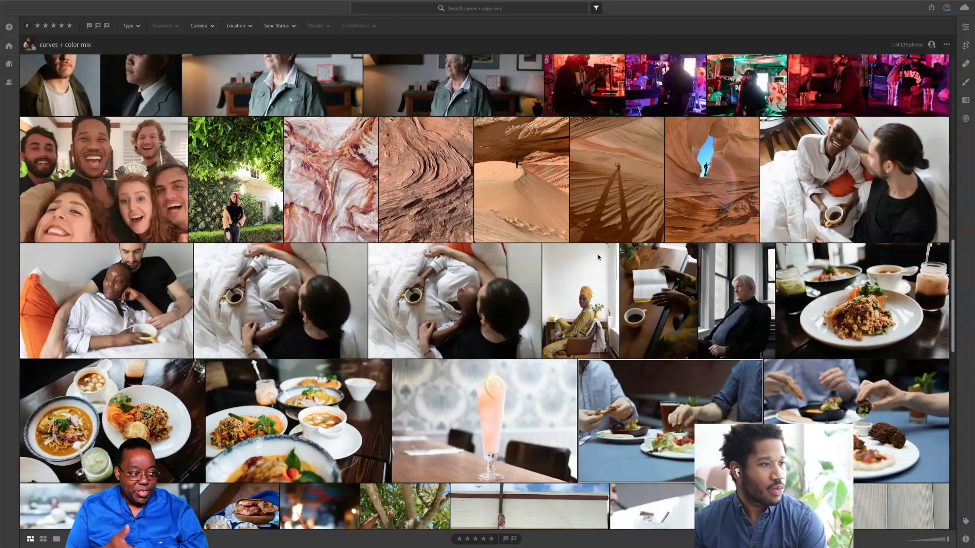
# Browse the curves + color mix album and open the photo of the boy with the blue bicycle at full size
pyautogui.scroll(5, 599, 257)
pyautogui.scroll(4, 598, 257)
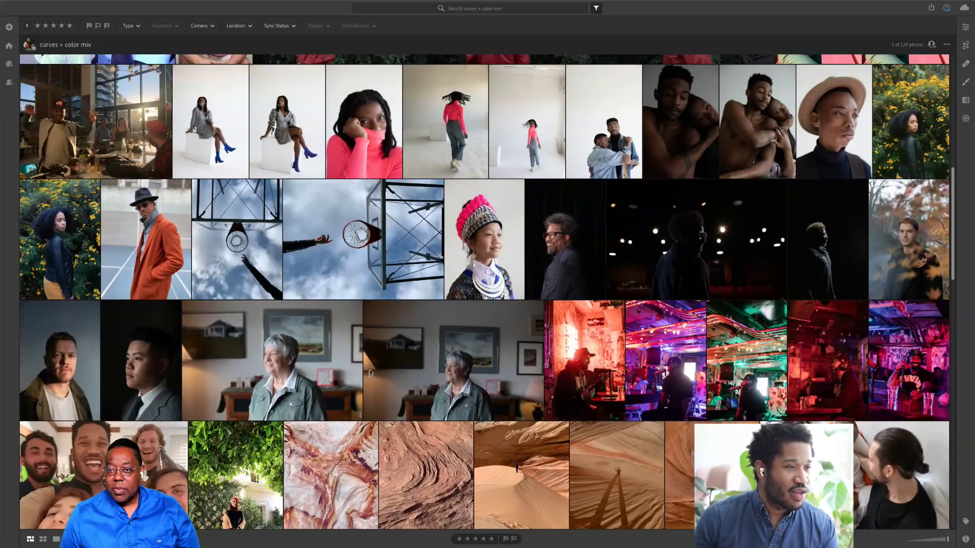
pyautogui.scroll(-5, 370, 373)
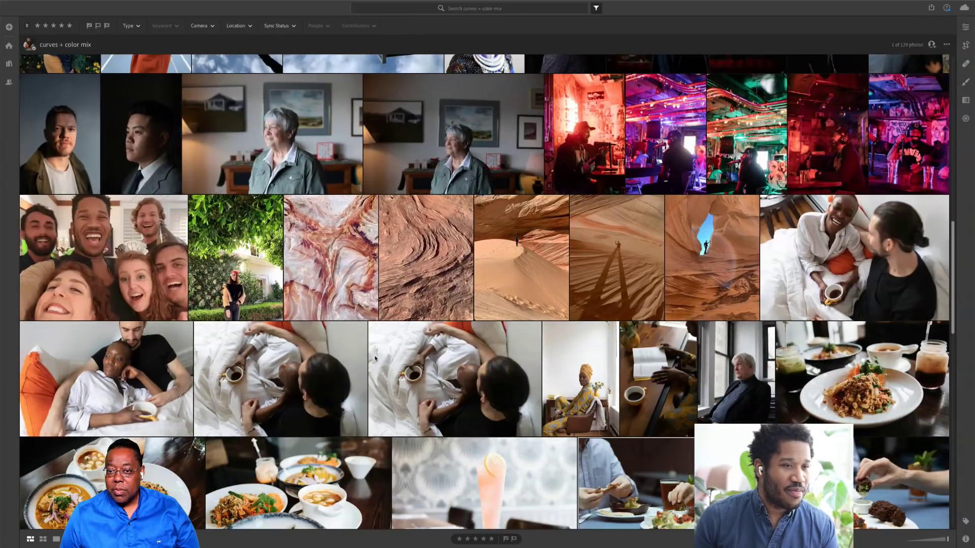
pyautogui.scroll(-3, 374, 359)
pyautogui.scroll(-2, 375, 358)
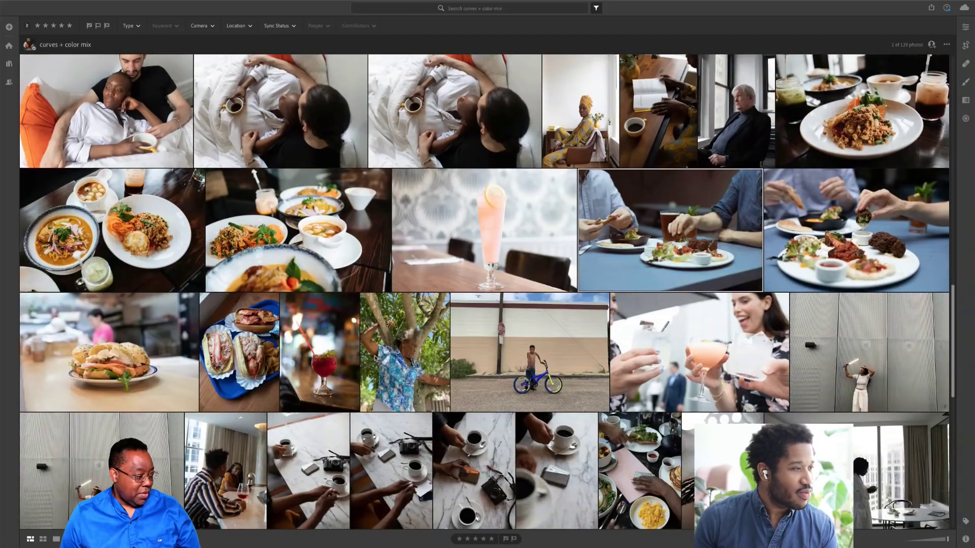
pyautogui.scroll(-1, 374, 357)
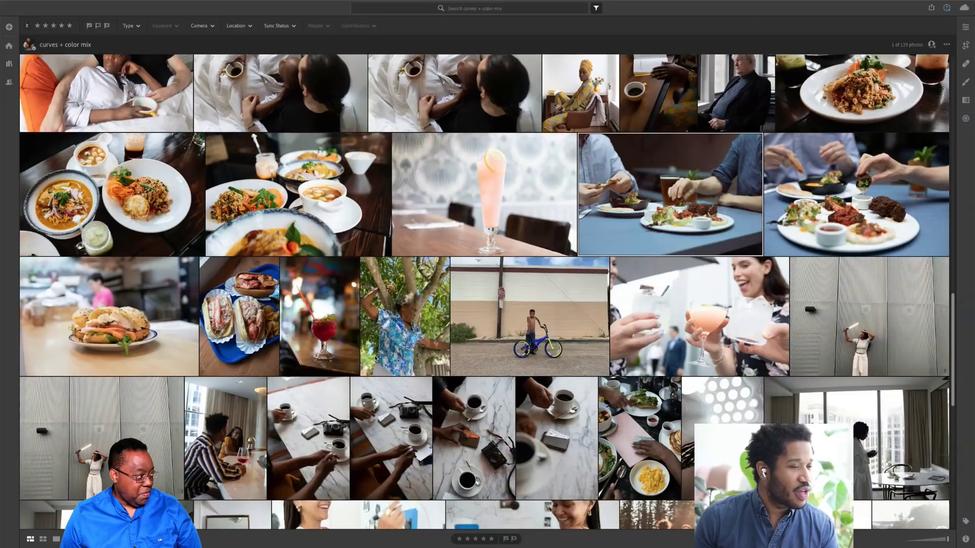
pyautogui.doubleClick(510, 344)
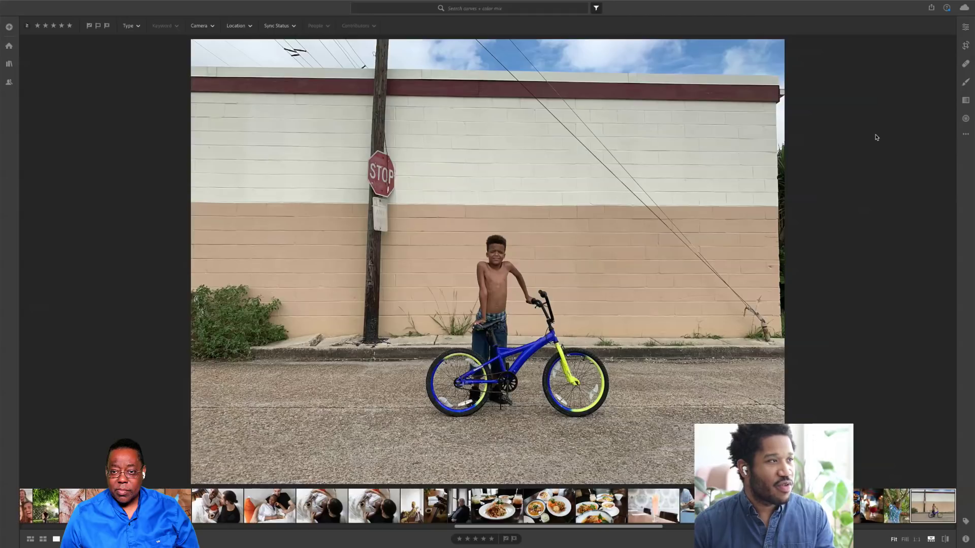
# Set the bicycle photo's Geometry Upright correction to Auto
pyautogui.click(965, 46)
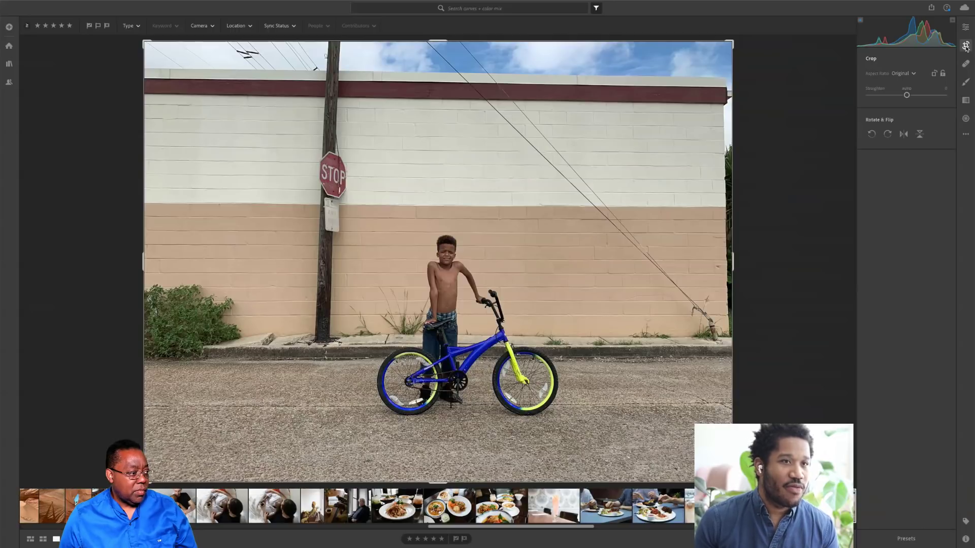
pyautogui.click(966, 27)
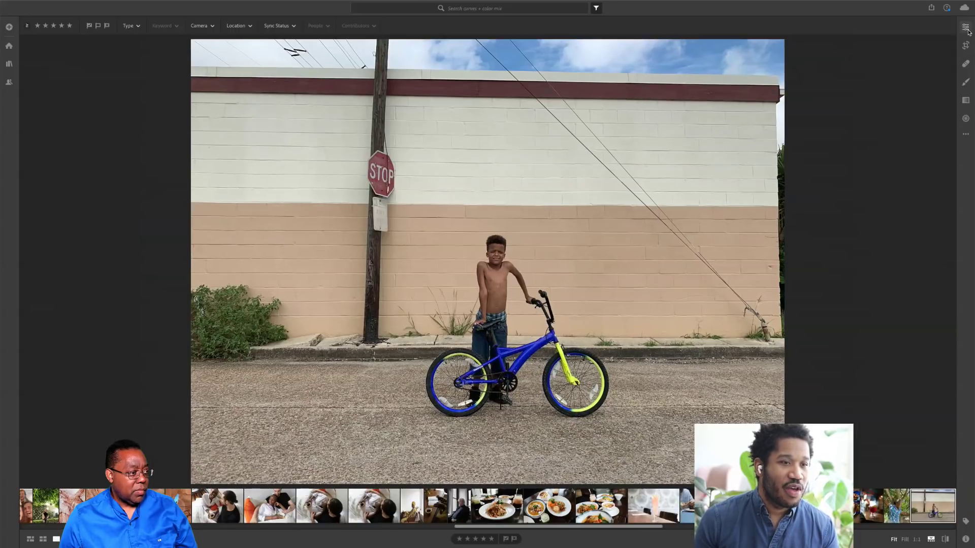
pyautogui.scroll(-10, 922, 313)
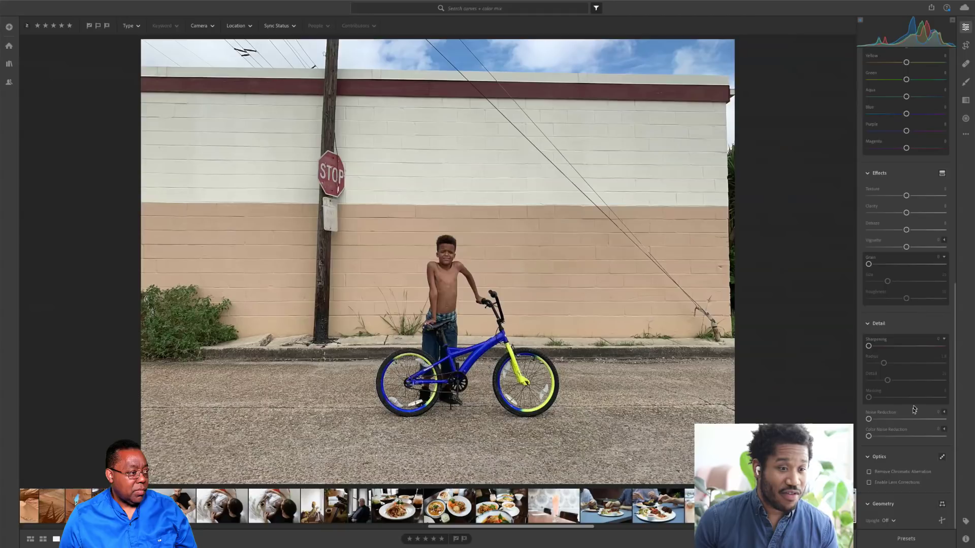
pyautogui.click(885, 521)
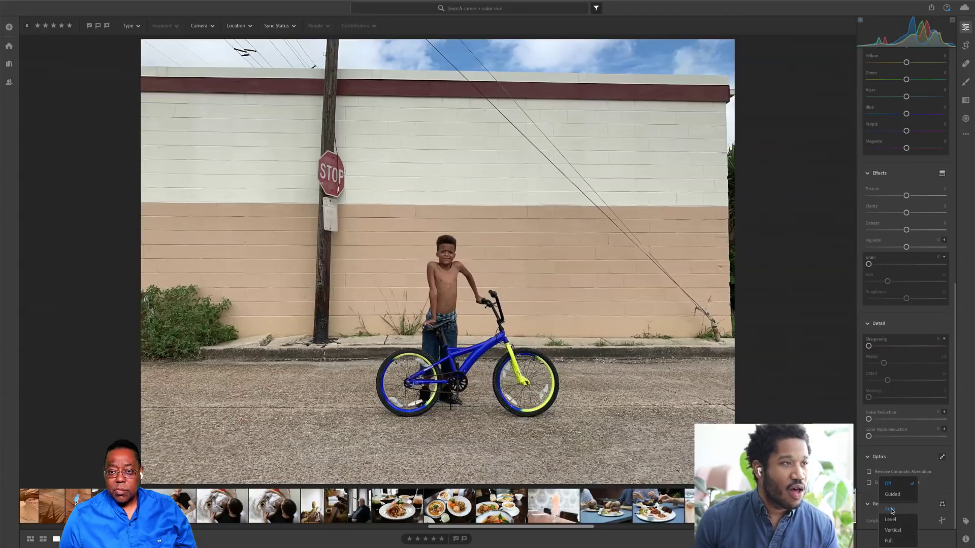
pyautogui.click(889, 509)
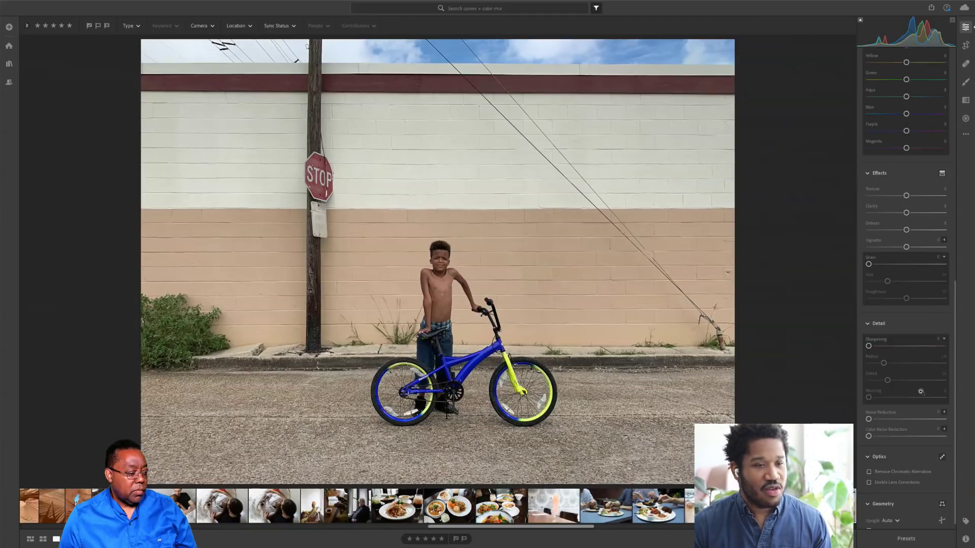
# Show the manual Geometry adjustments, turn Upright off and shift the Horizontal perspective slightly in the positive direction
pyautogui.scroll(-1, 921, 445)
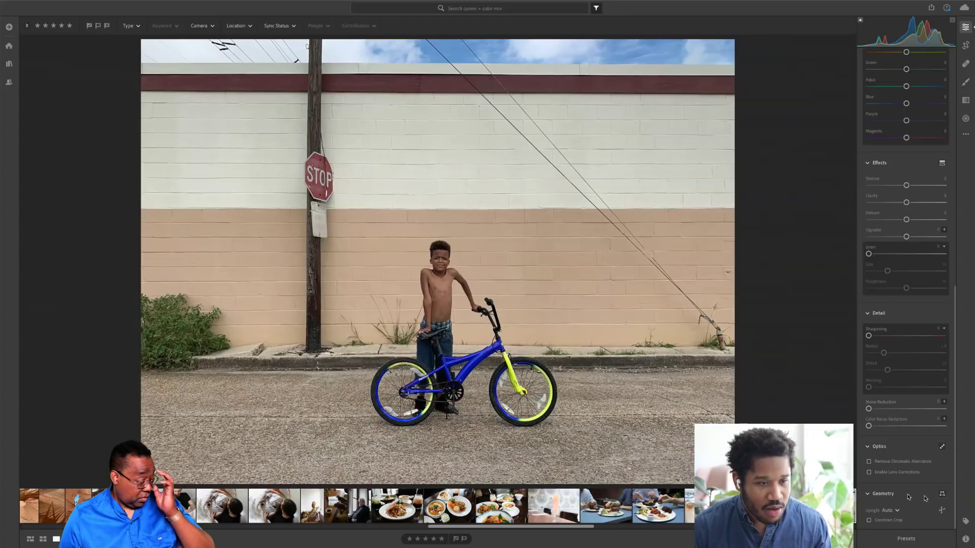
pyautogui.click(942, 494)
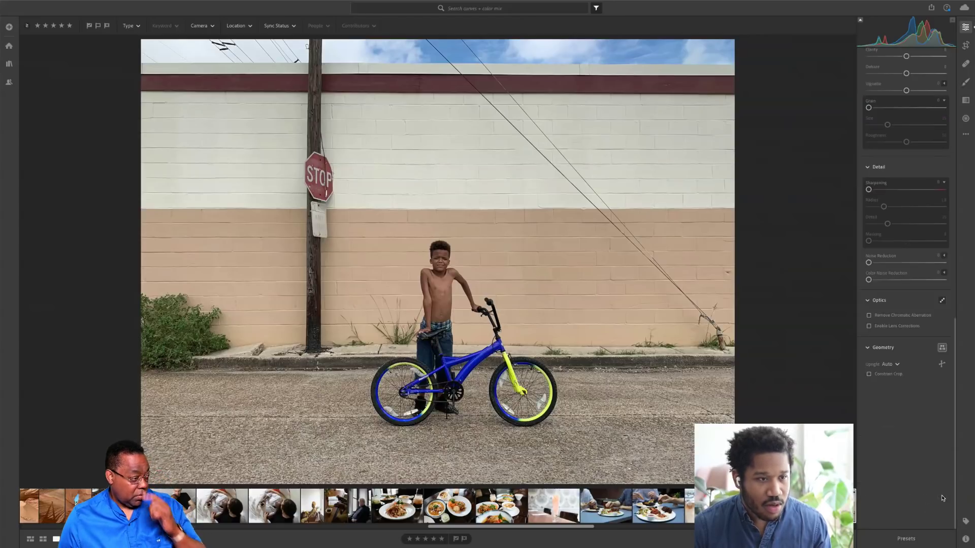
pyautogui.click(896, 364)
pyautogui.click(896, 377)
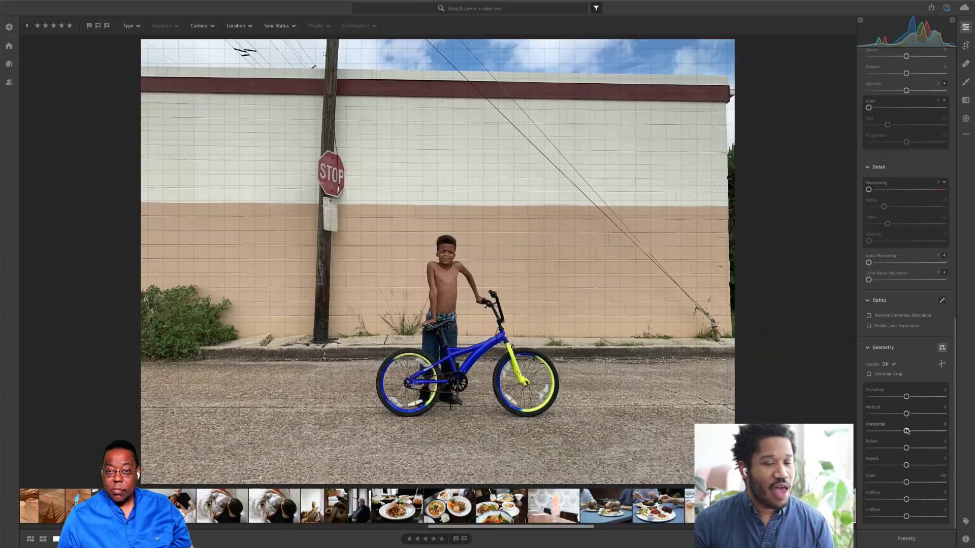
pyautogui.moveTo(906, 431); pyautogui.dragTo(909, 432)
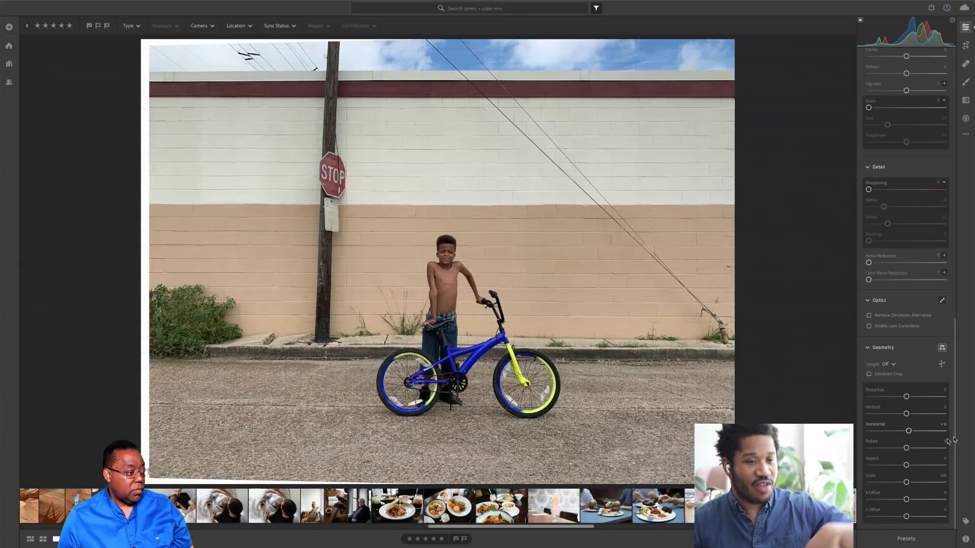
pyautogui.moveTo(906, 448); pyautogui.dragTo(905, 448)
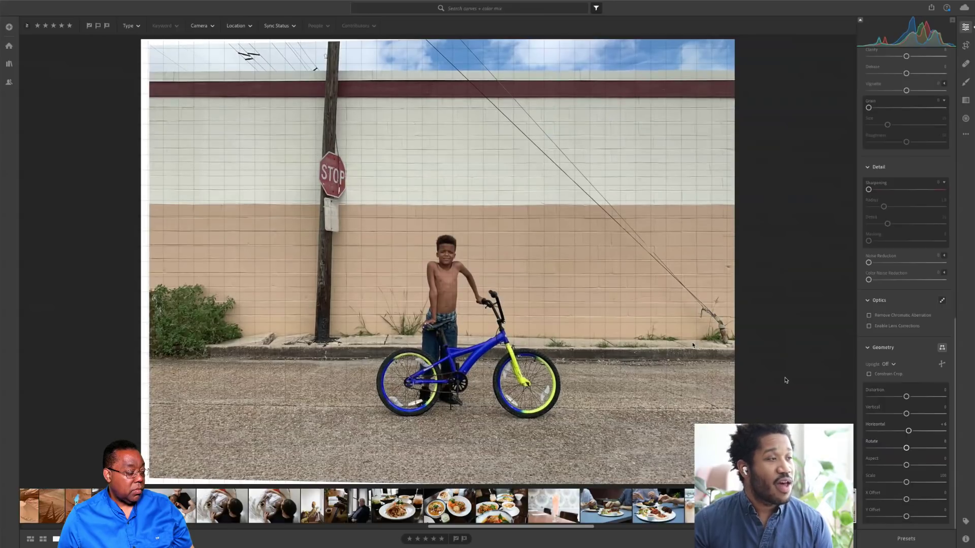
# Enable Constrain Crop for the corrected photo and check the resulting crop frame
pyautogui.click(868, 374)
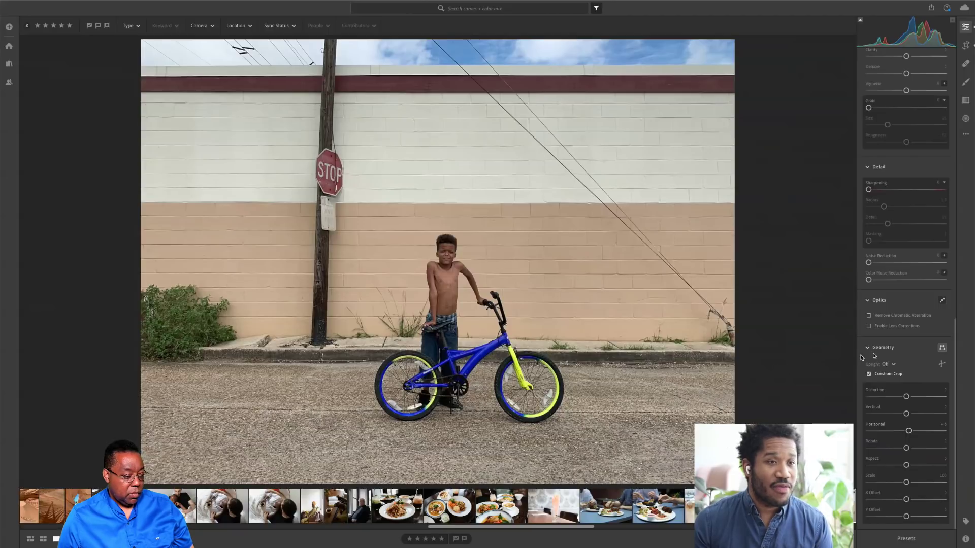
pyautogui.scroll(10, 913, 353)
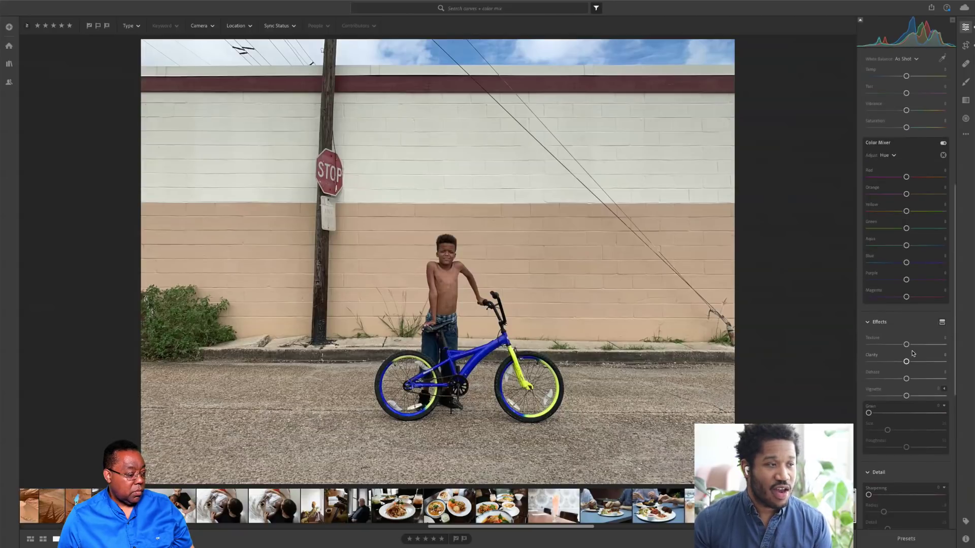
pyautogui.scroll(5, 912, 354)
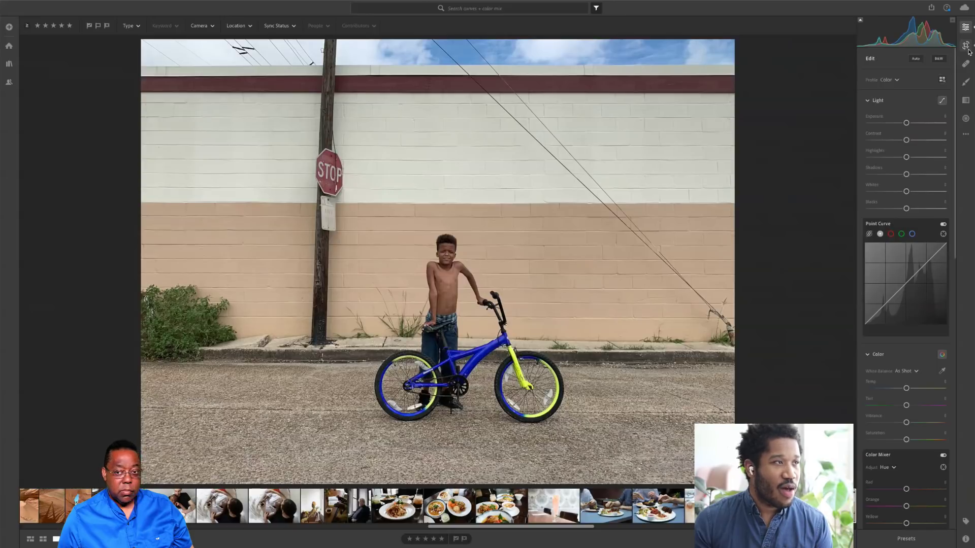
pyautogui.click(967, 46)
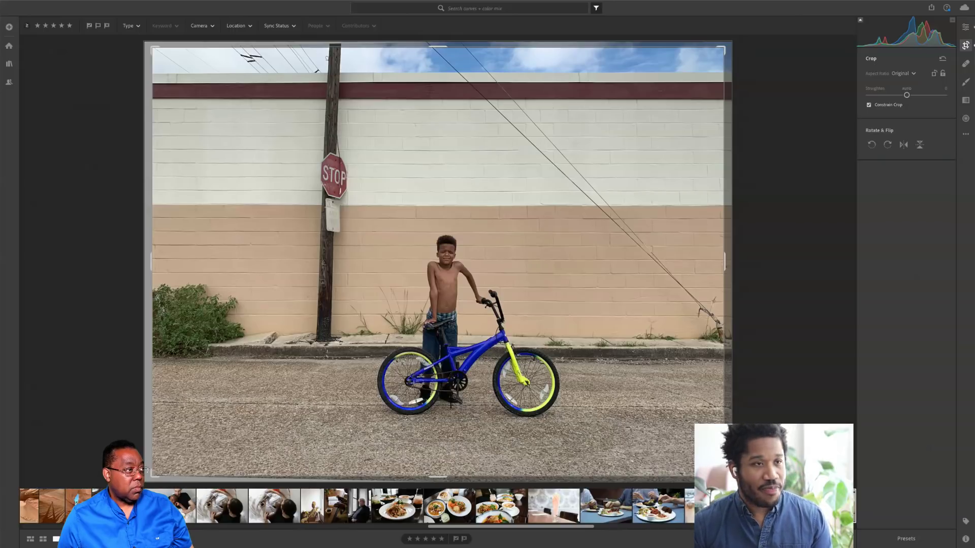
pyautogui.press('e')
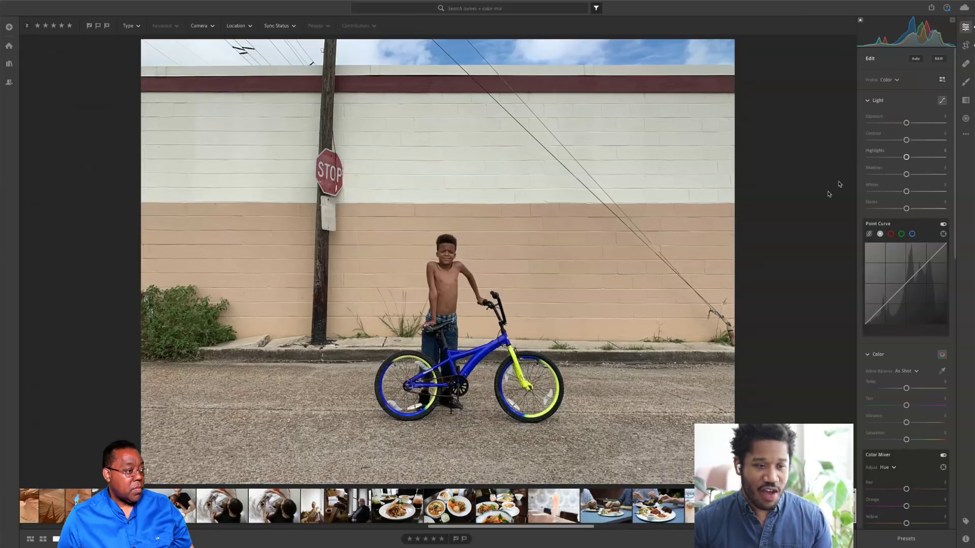
# Undo the crop constraint and manual perspective changes, set Upright to Guided and dismiss the introductory tip
pyautogui.scroll(-15, 914, 462)
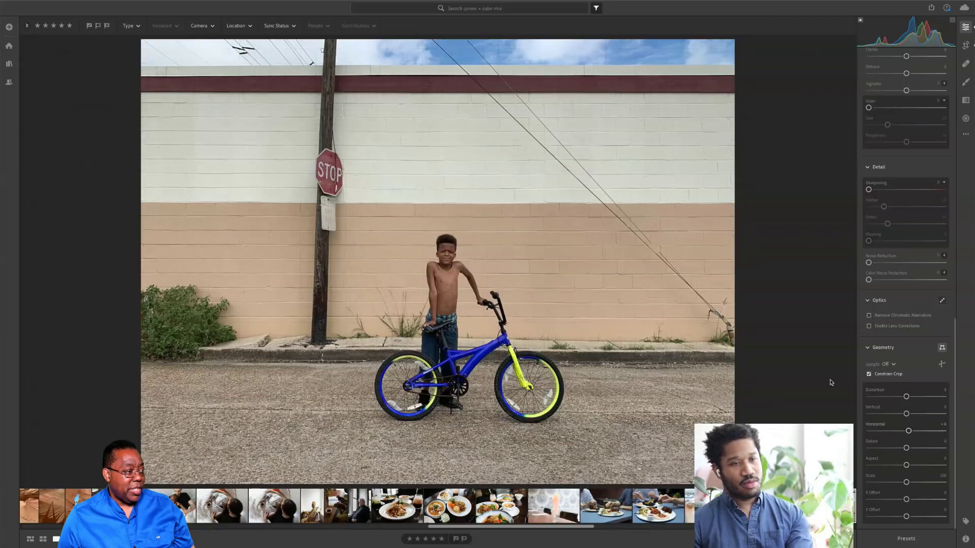
pyautogui.click(890, 369)
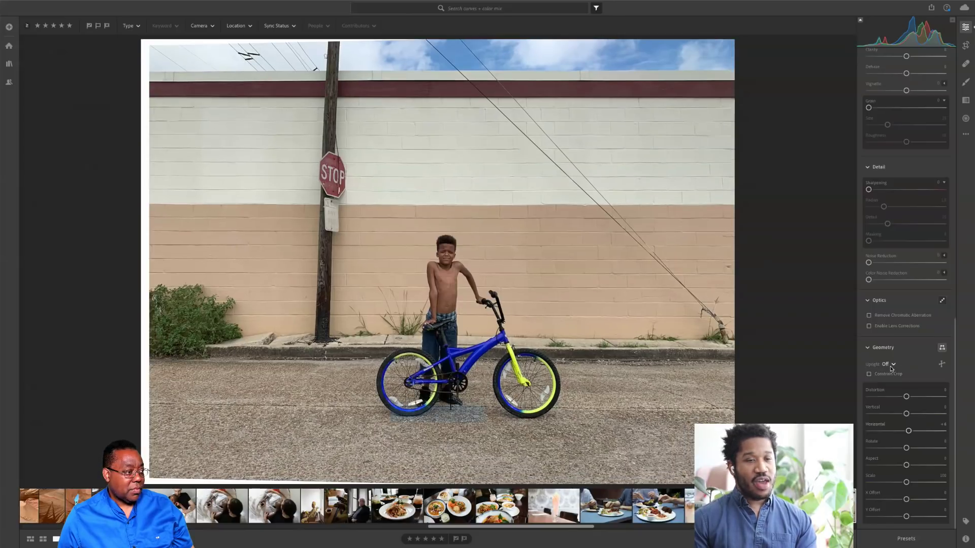
pyautogui.click(891, 369)
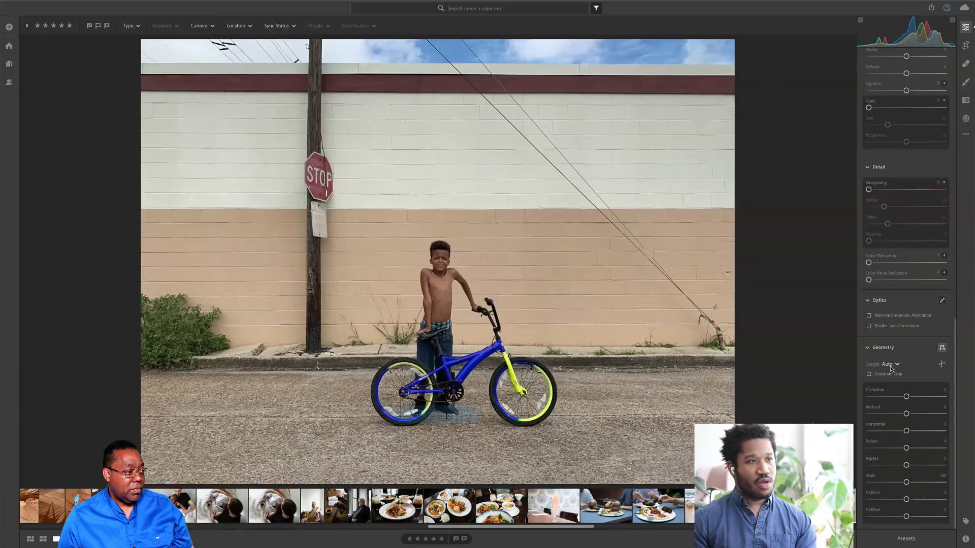
pyautogui.click(890, 369)
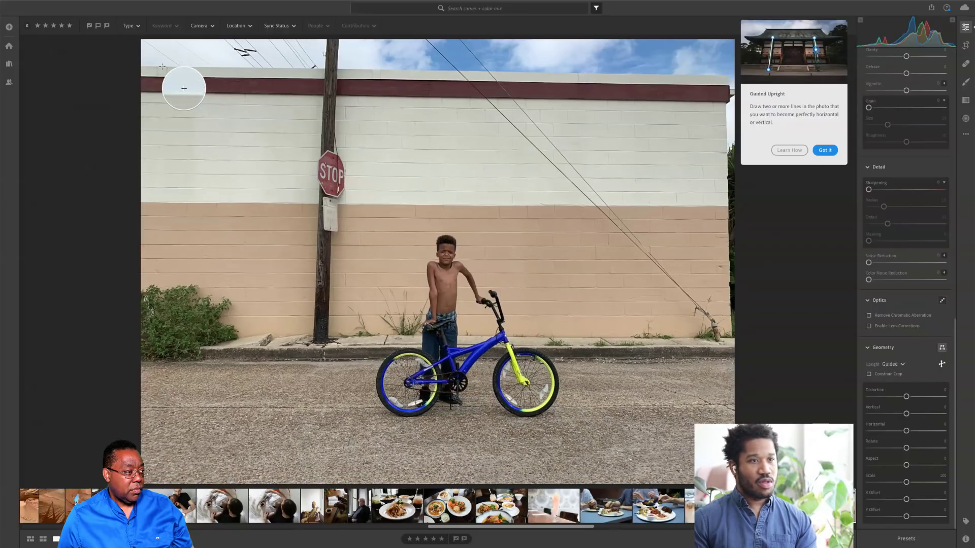
pyautogui.click(823, 150)
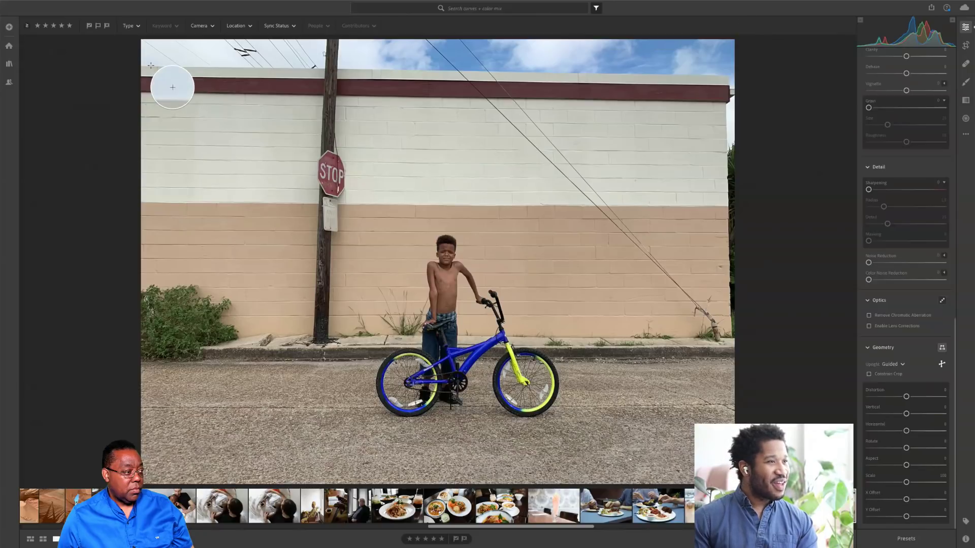
# Draw Guided Upright lines horizontally along the wall's roofline and vertically along the utility pole
pyautogui.moveTo(147, 65); pyautogui.dragTo(726, 75)
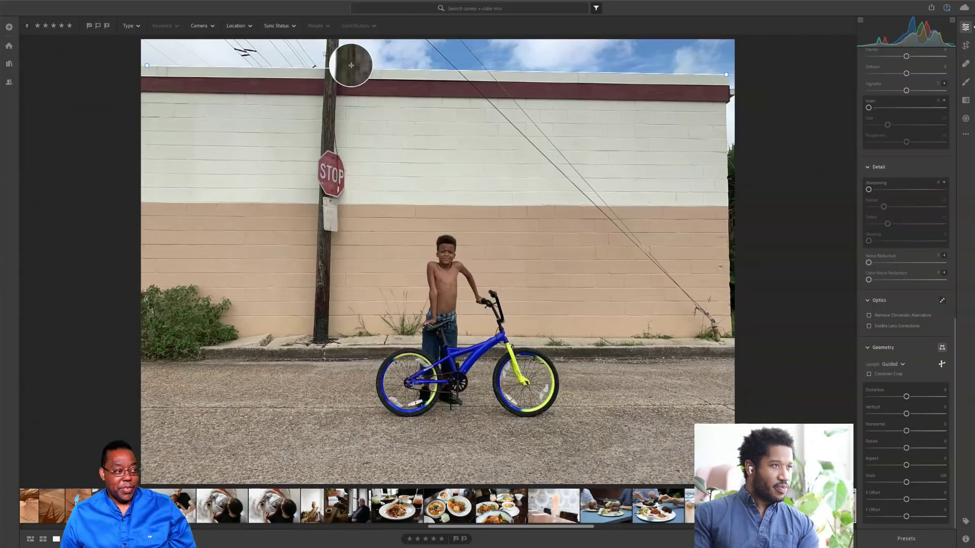
pyautogui.moveTo(326, 38); pyautogui.dragTo(304, 348)
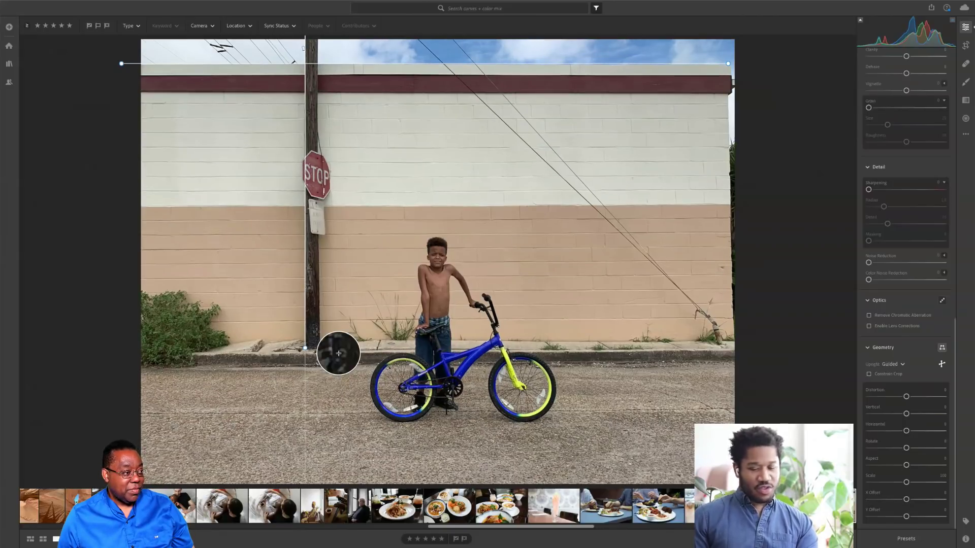
# Compare the photo with and without the Upright correction, undo the guides and leave guide drawing
pyautogui.hotkey('ctrl', 'z')
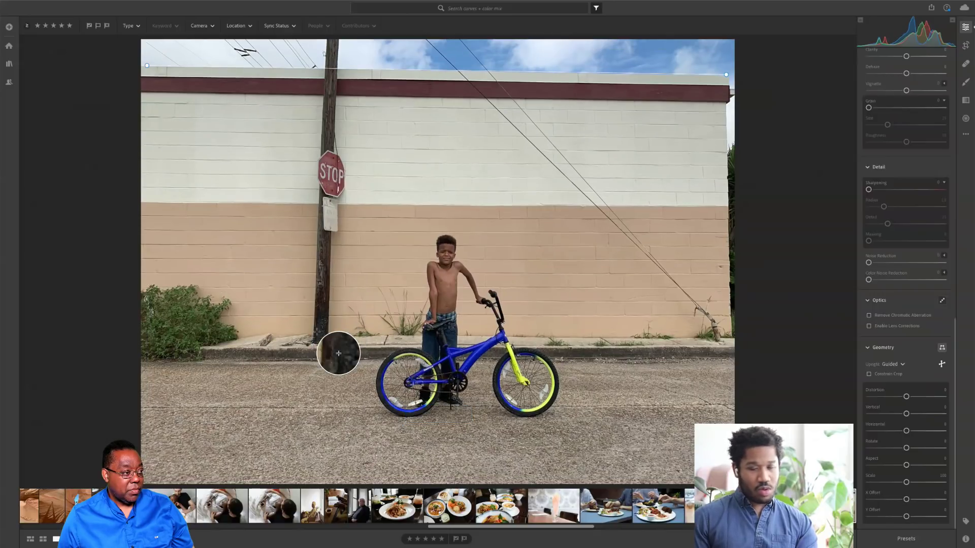
pyautogui.hotkey('ctrl', 'shift', 'z')
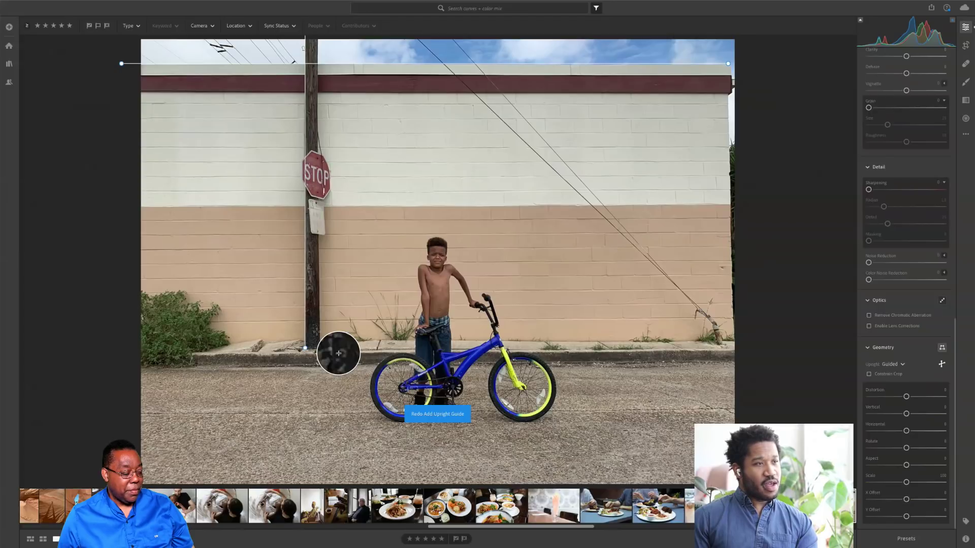
pyautogui.hotkey('ctrl', 'z')
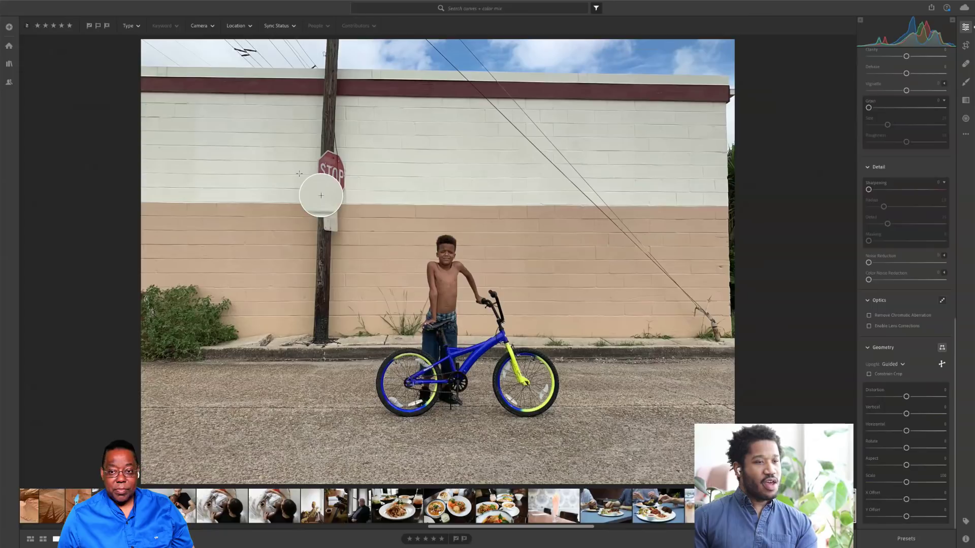
pyautogui.press('Escape')
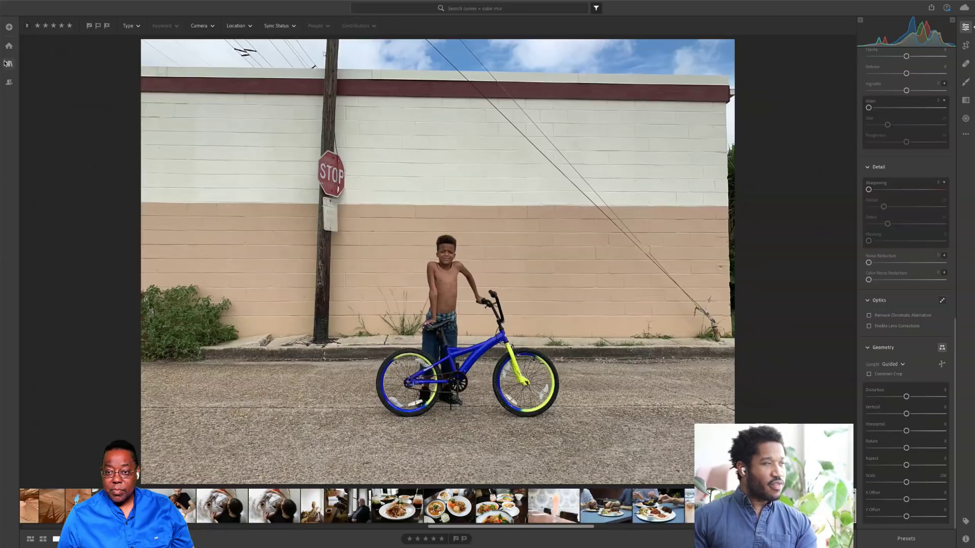
# Show the album list, expand the Finals folder and open the 11252019 marriott album
pyautogui.click(9, 64)
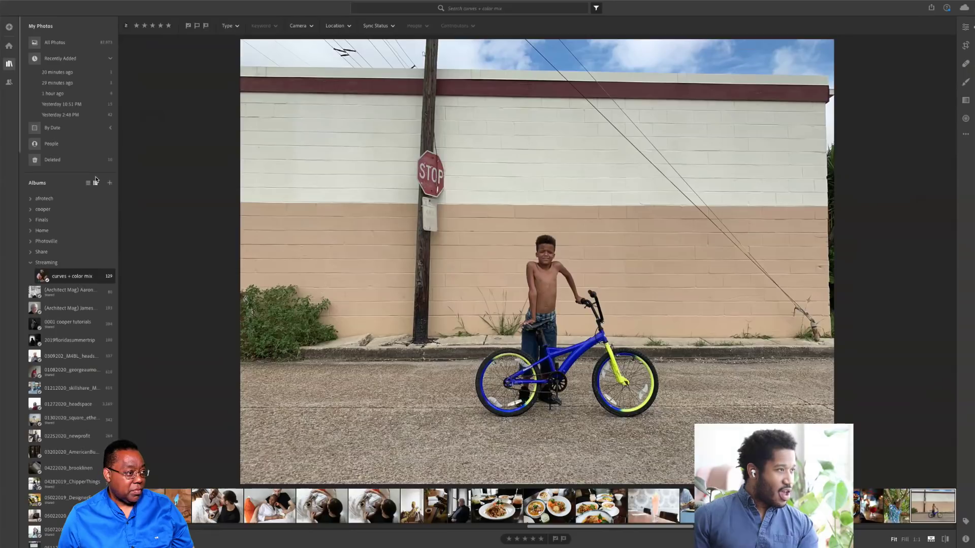
pyautogui.scroll(-7, 69, 280)
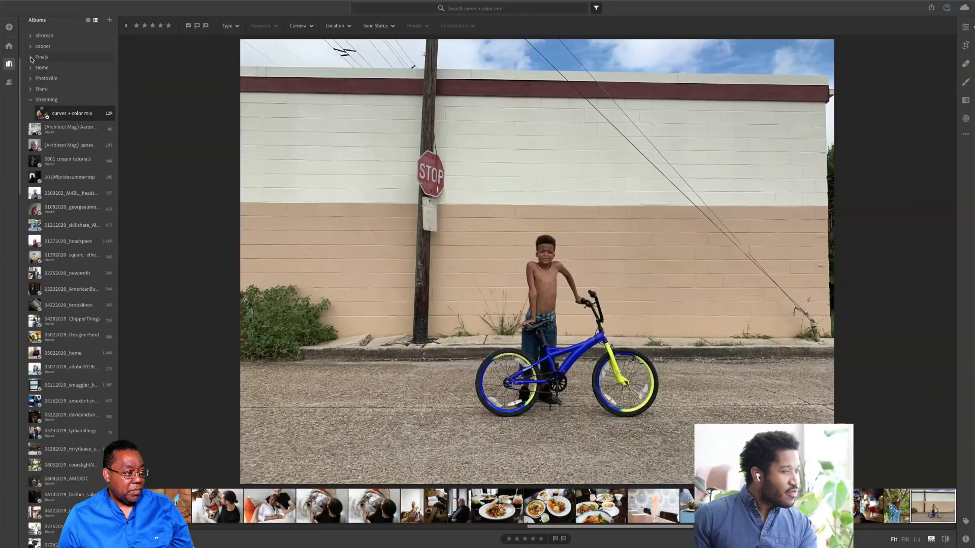
pyautogui.click(31, 58)
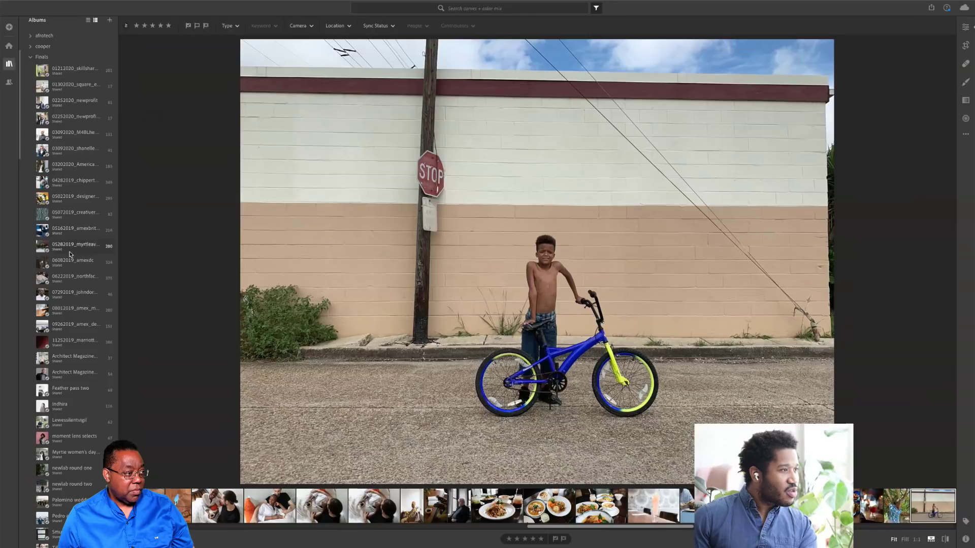
pyautogui.click(68, 342)
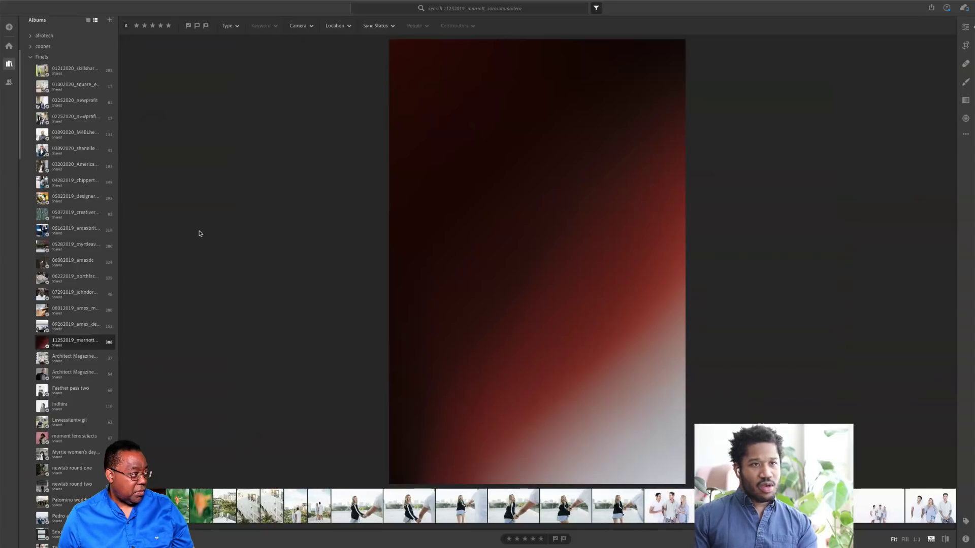
# Show the 11252019 marriott album as a photo grid, browse it and enlarge the Pool Rules photo with lounge chairs and umbrellas
pyautogui.press('g')
pyautogui.scroll(10, 806, 182)
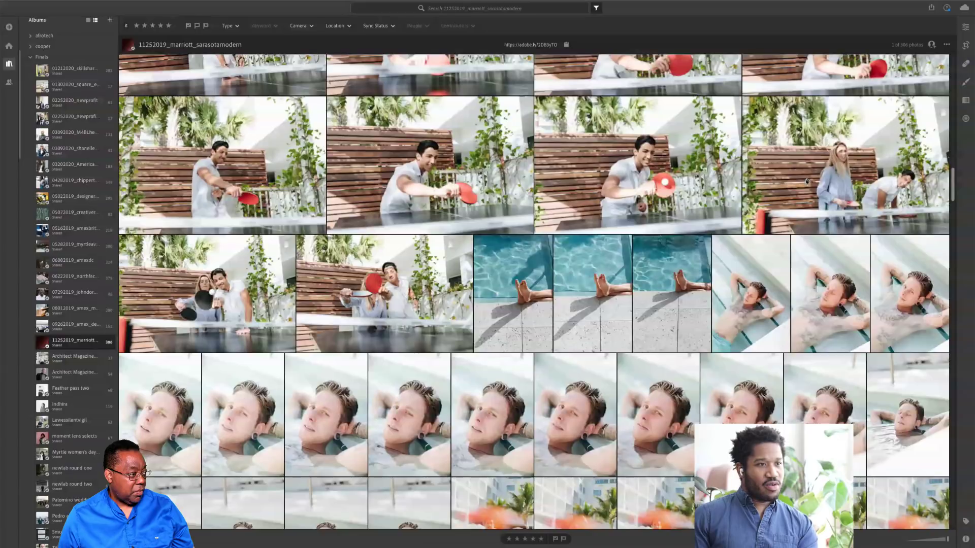
pyautogui.scroll(-3, 806, 181)
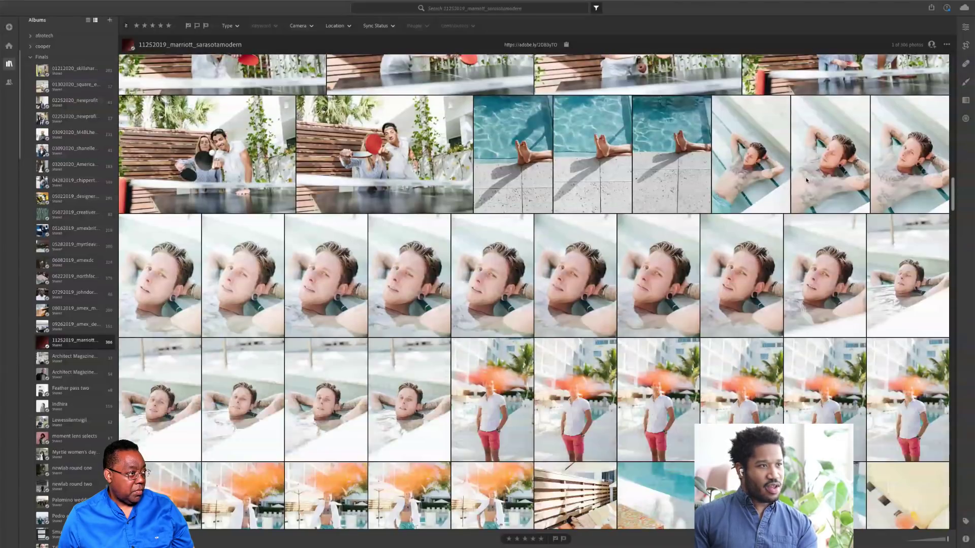
pyautogui.scroll(-20, 761, 195)
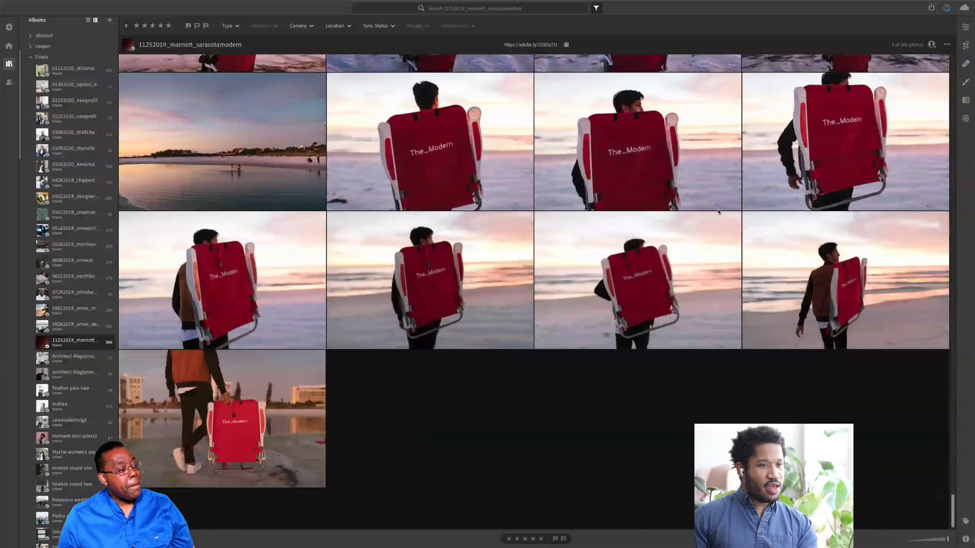
pyautogui.scroll(10, 718, 212)
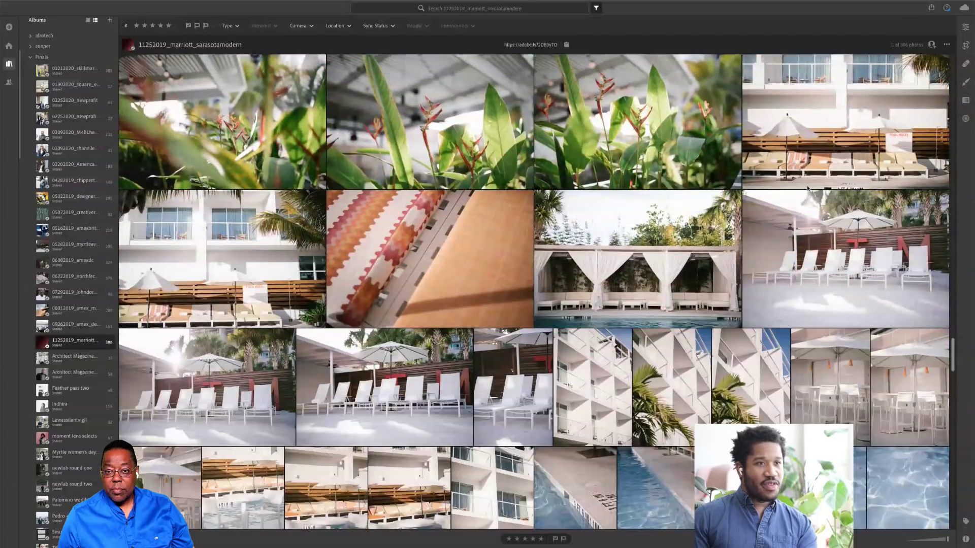
pyautogui.scroll(-1, 807, 188)
pyautogui.scroll(1, 806, 126)
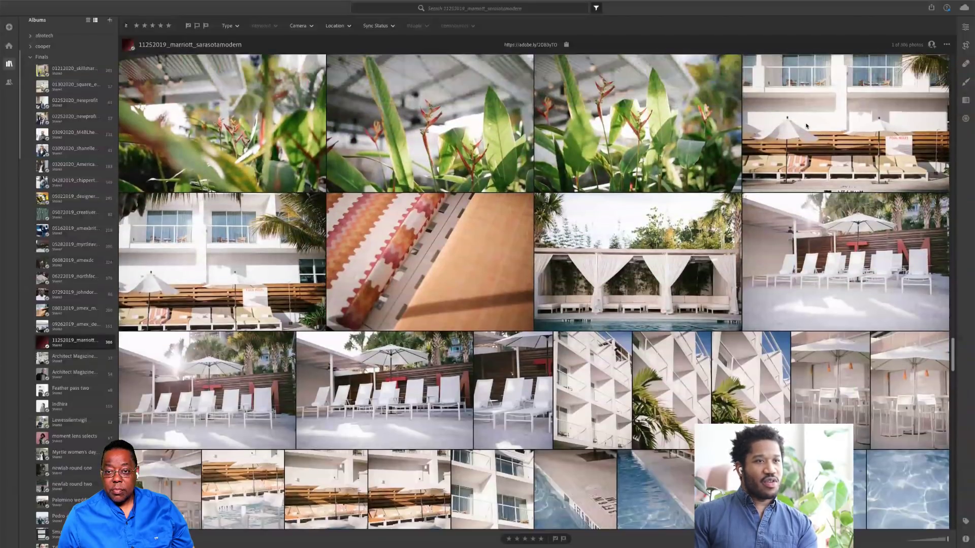
pyautogui.doubleClick(806, 126)
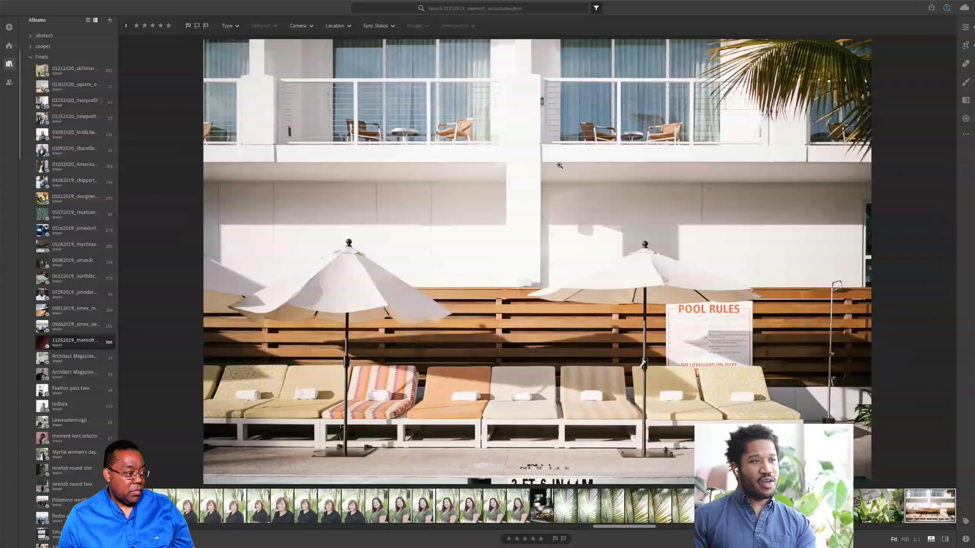
# Return to the album's photo grid and look through the portraits, room interiors and bathtub photos
pyautogui.press('g')
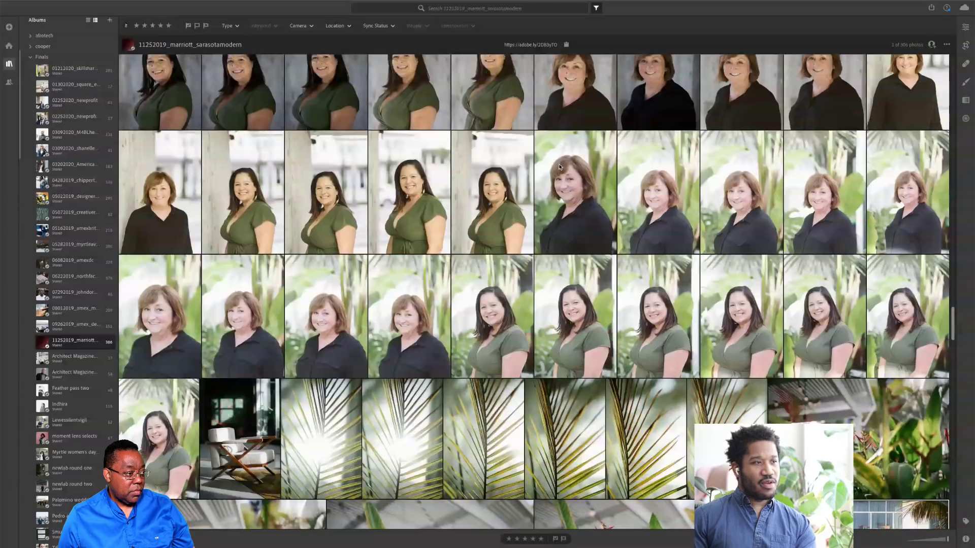
pyautogui.scroll(3, 560, 166)
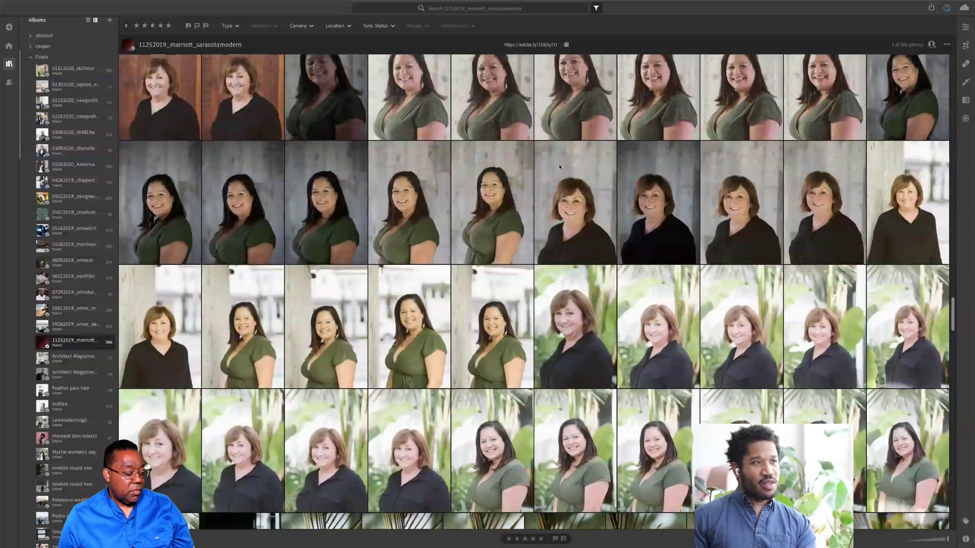
pyautogui.scroll(5, 559, 164)
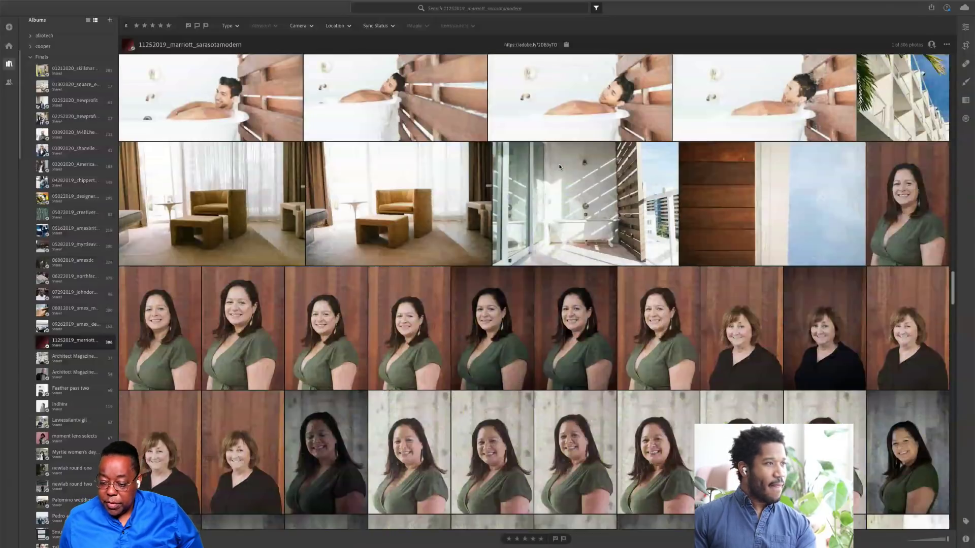
pyautogui.scroll(2, 559, 163)
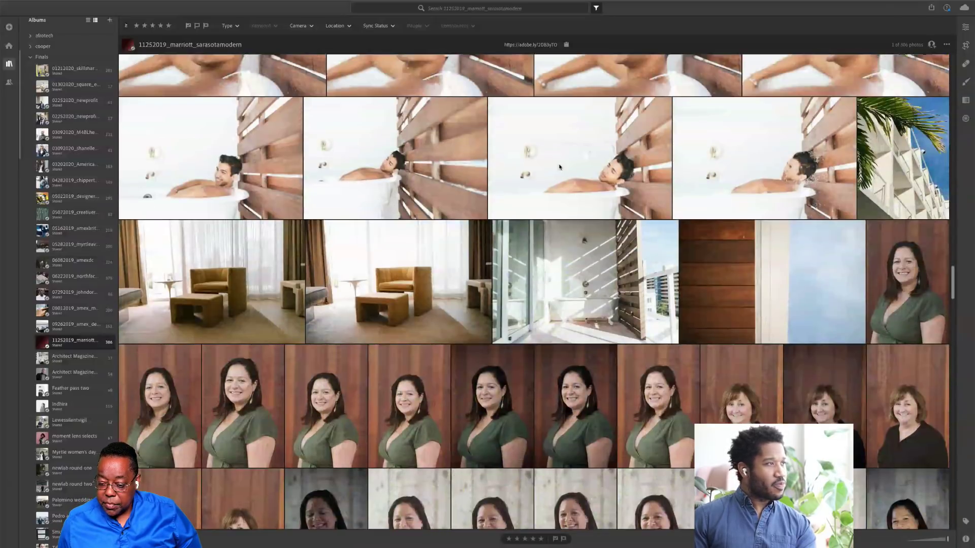
pyautogui.scroll(3, 559, 166)
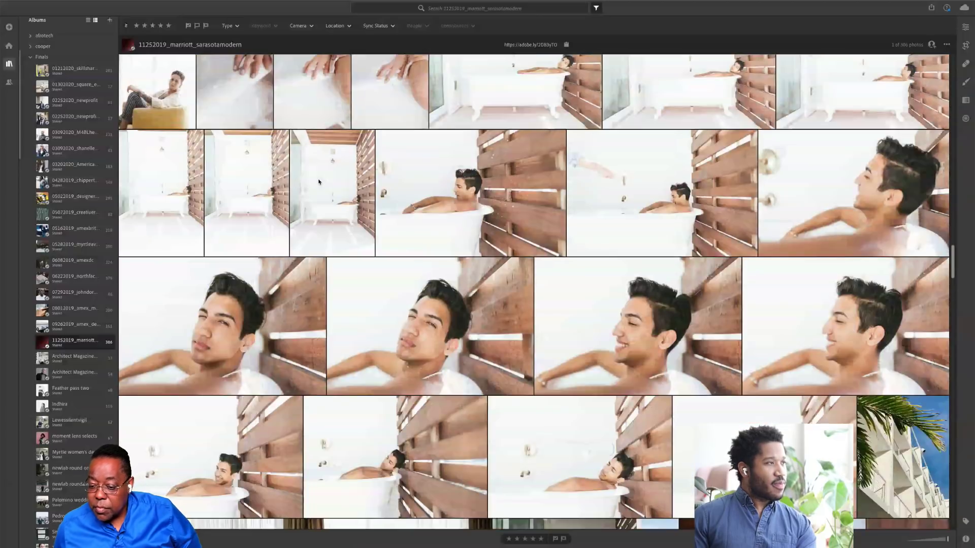
pyautogui.scroll(2, 320, 181)
# Hide and reshow the album list, and open the curves + color mix album in the Streaming folder
pyautogui.click(8, 64)
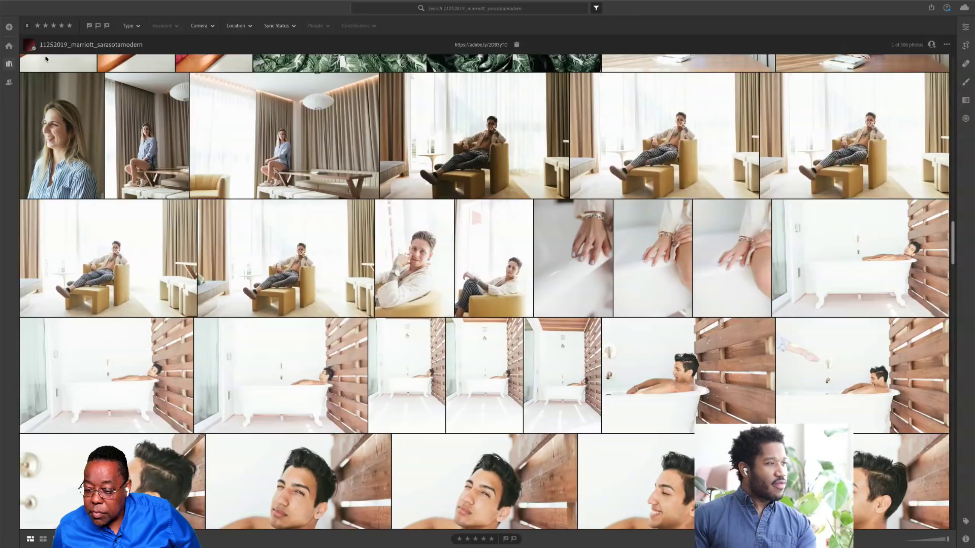
pyautogui.click(9, 64)
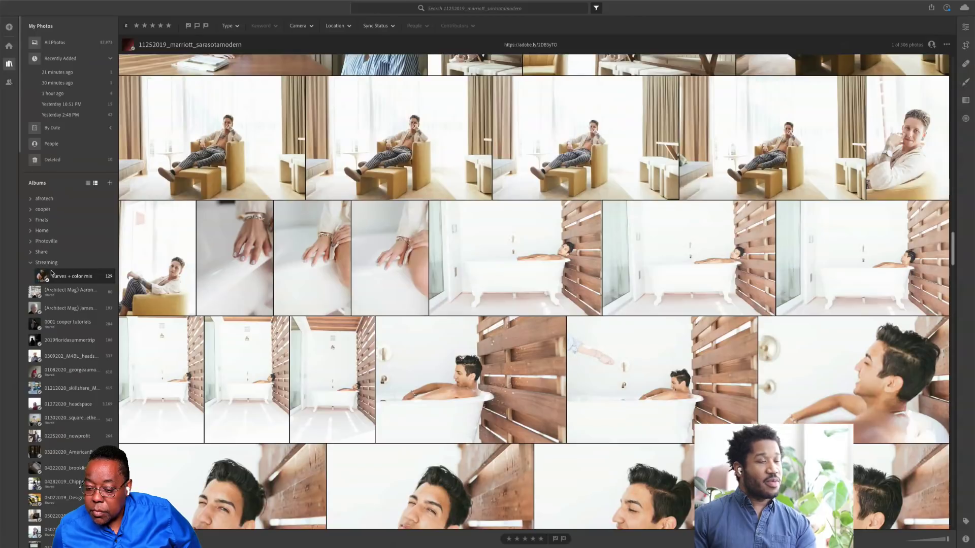
pyautogui.click(52, 274)
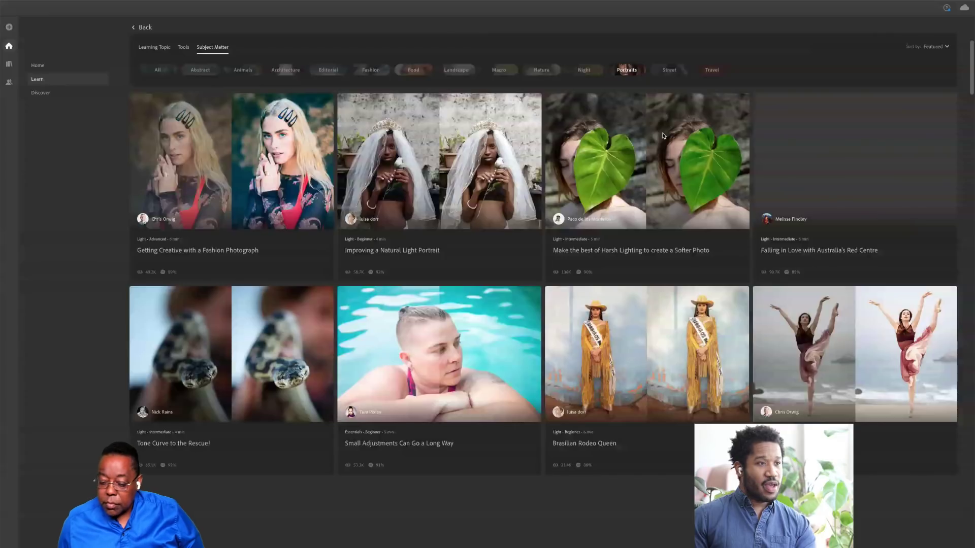
# Browse the Portraits tutorials and open the profile of the author of the environmental portrait tutorial
pyautogui.scroll(-5, 631, 110)
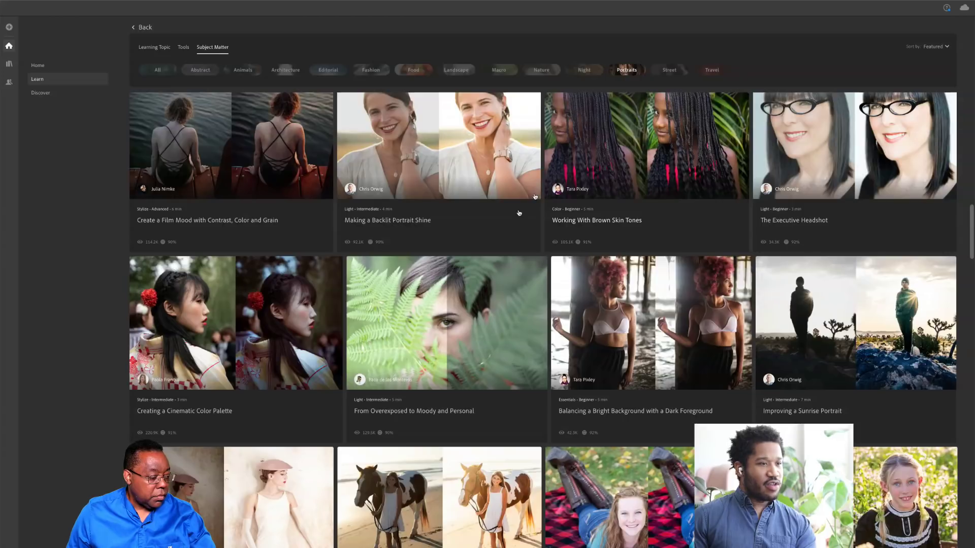
pyautogui.scroll(-15, 519, 213)
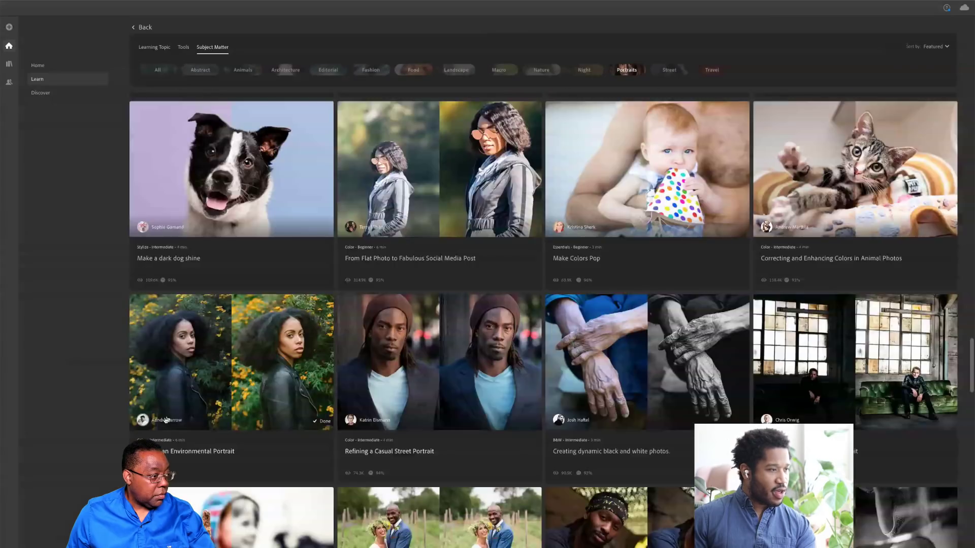
pyautogui.click(166, 420)
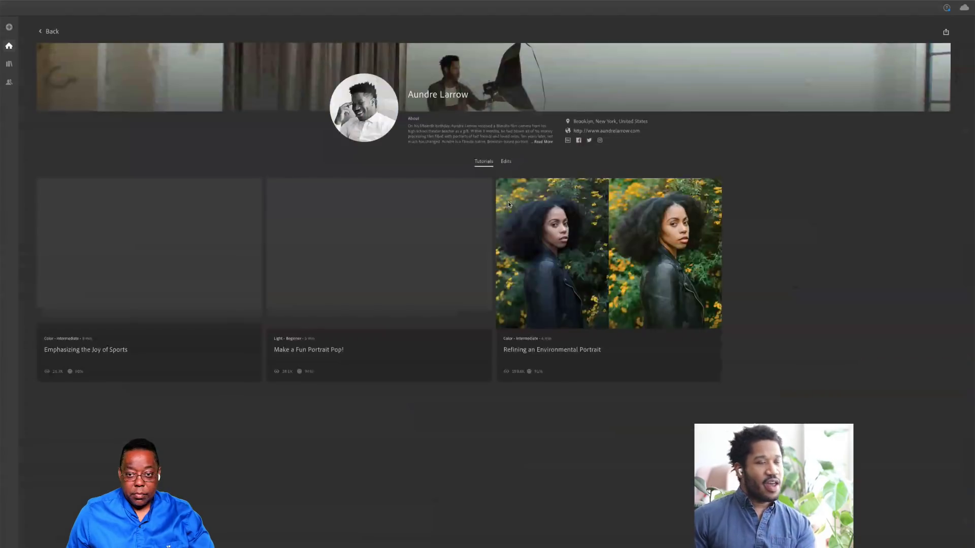
# Show the author's shared Edits and look through the gallery of edited photos
pyautogui.click(505, 162)
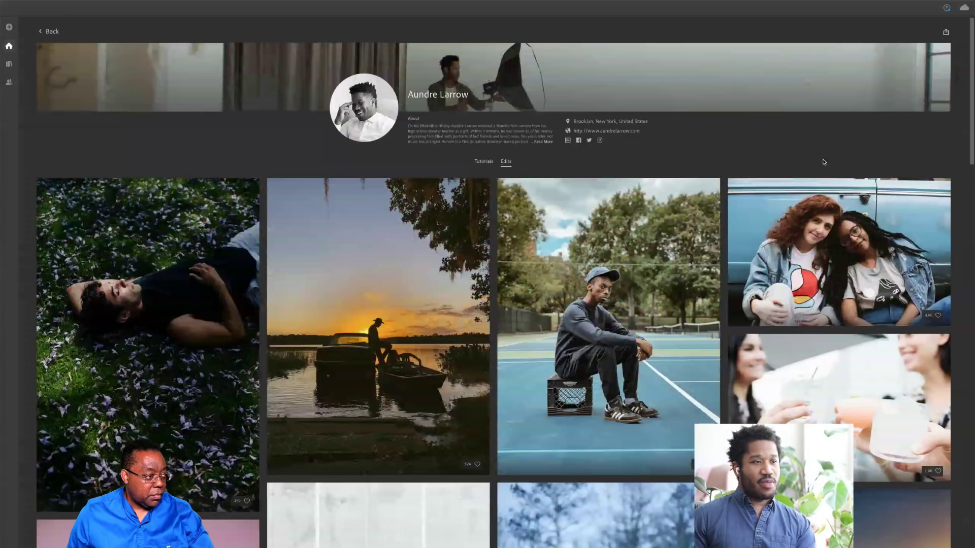
pyautogui.scroll(-5, 823, 162)
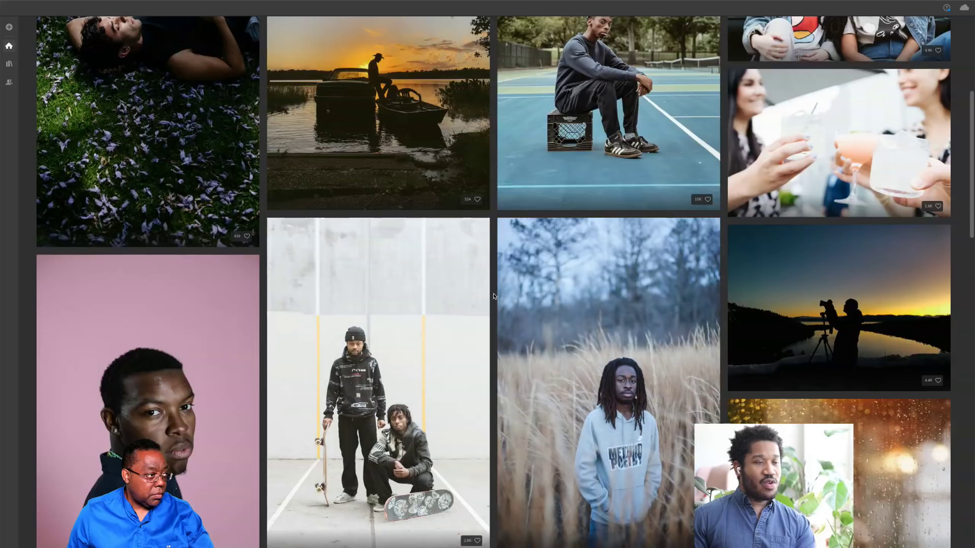
pyautogui.scroll(-15, 493, 296)
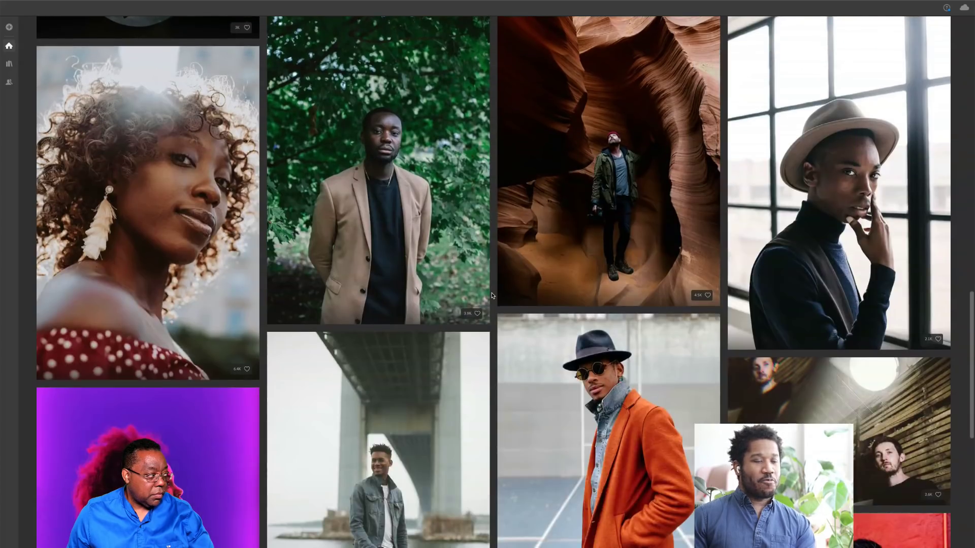
pyautogui.scroll(-2, 491, 296)
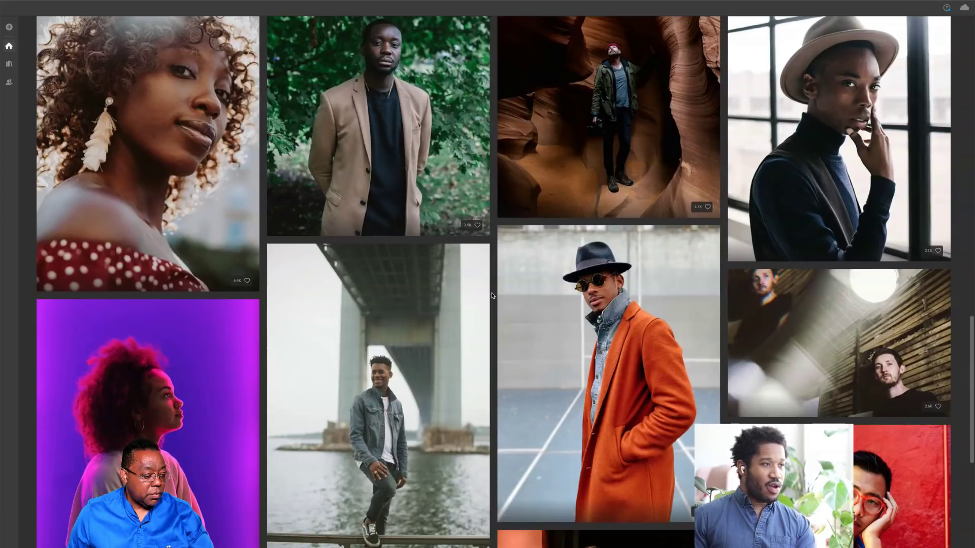
pyautogui.scroll(-4, 492, 296)
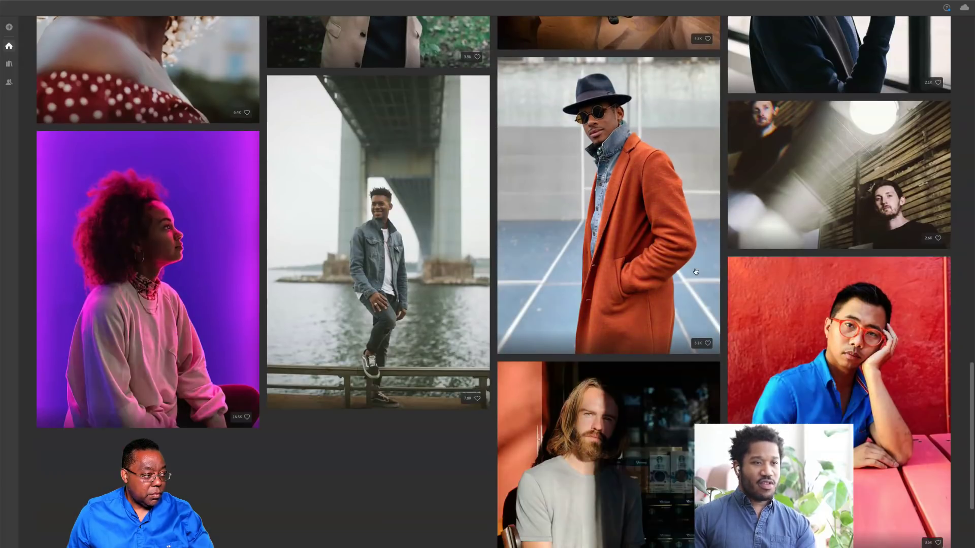
pyautogui.click(578, 267)
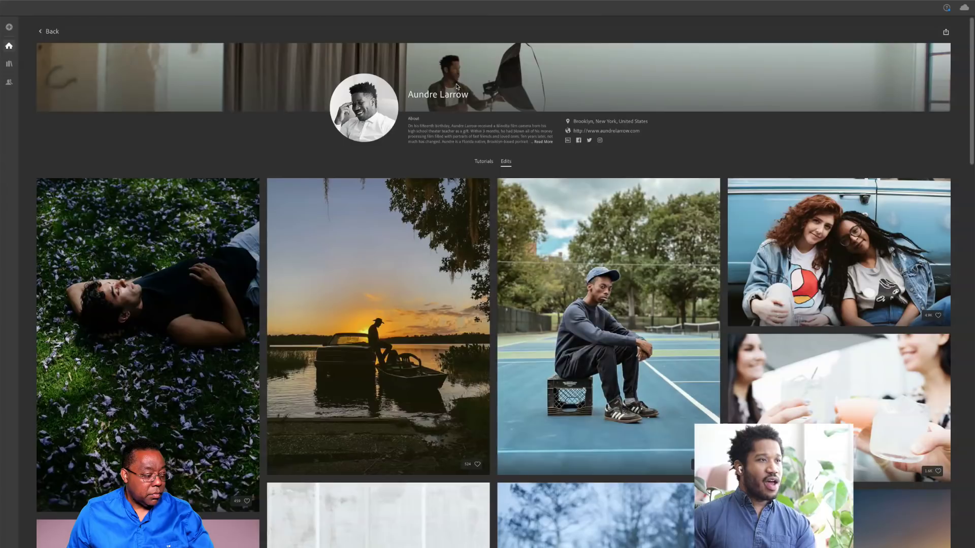
# Return from the author's profile to the Portraits tutorials and look back over the earlier entries
pyautogui.click(51, 30)
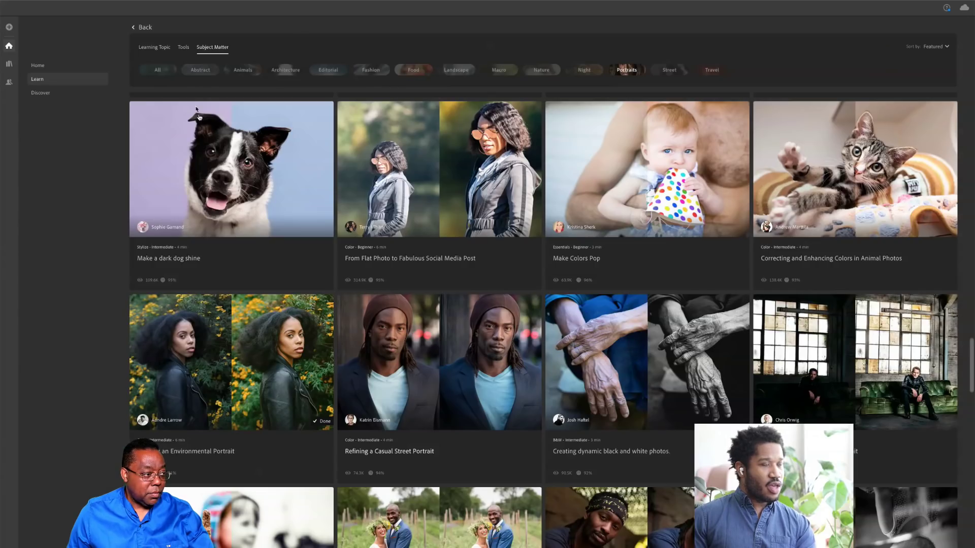
pyautogui.scroll(3, 438, 321)
pyautogui.scroll(1, 438, 321)
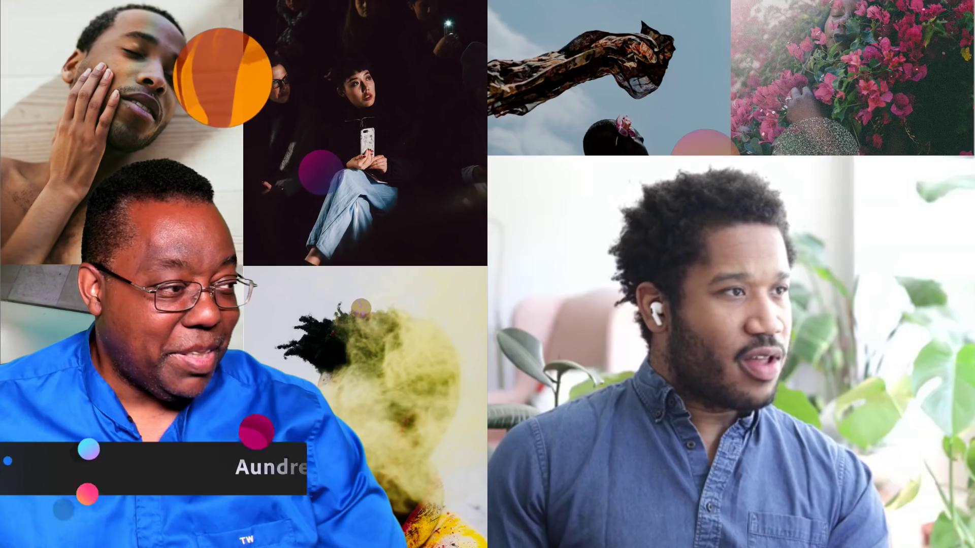